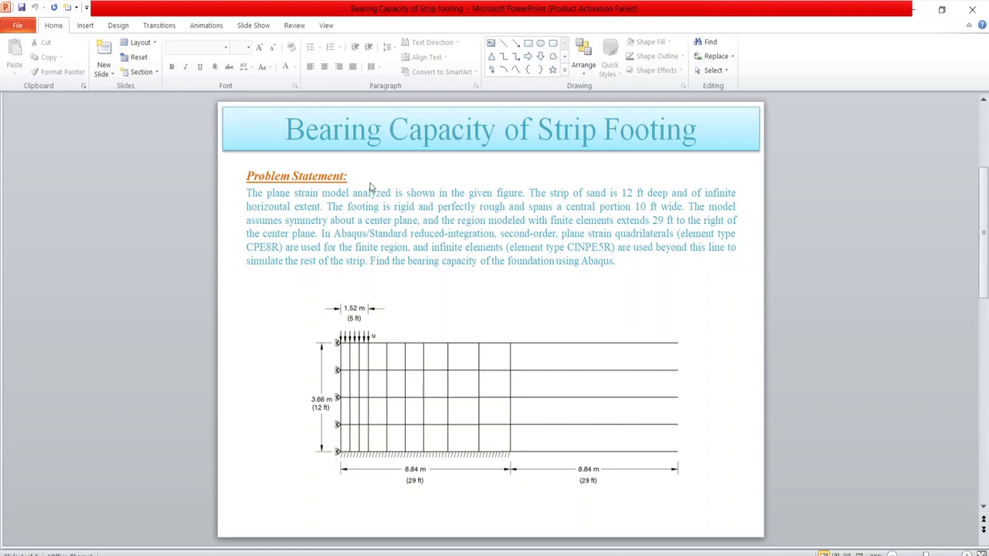
Switch to the browser and review section 1.15.4 of the Abaqus Benchmarks Guide, from its problem description to the limit load results figure.
left_click(436, 555)
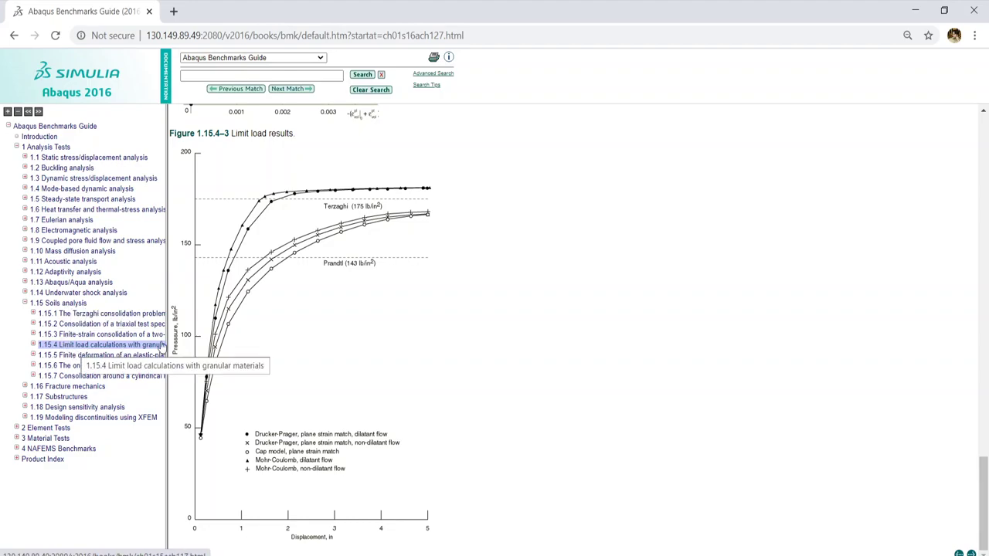
scroll(483, 274, "up", 10)
scroll(483, 273, "up", 10)
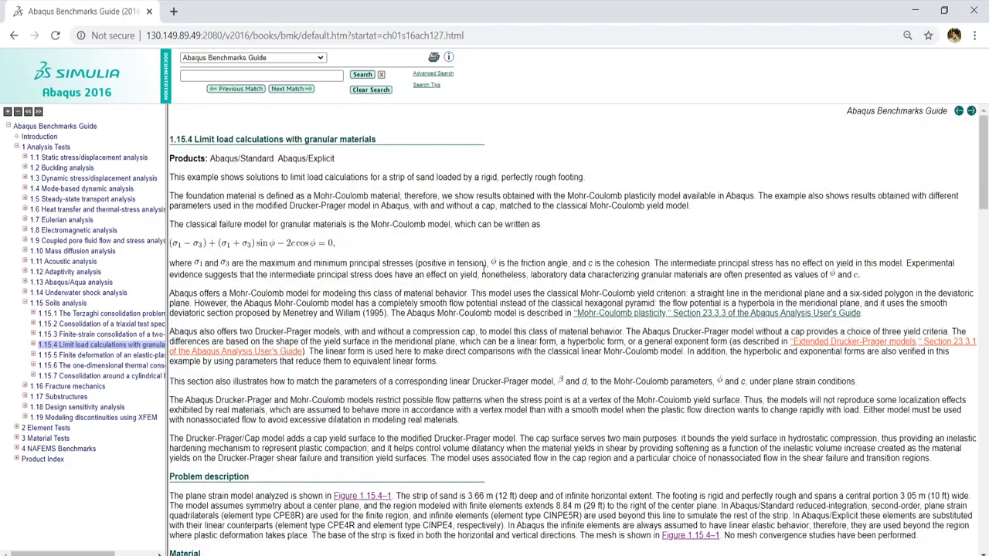
scroll(487, 260, "down", 3)
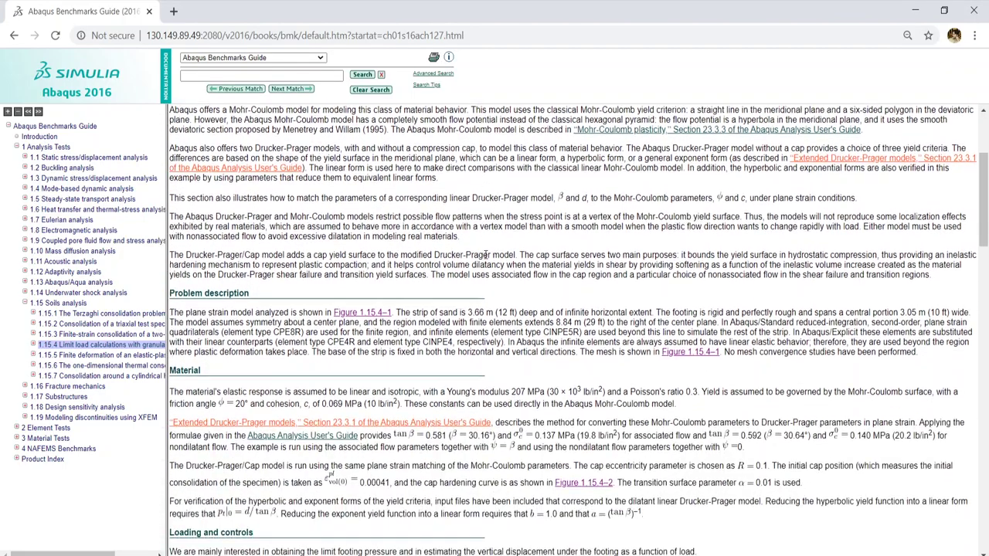
scroll(489, 230, "down", 1)
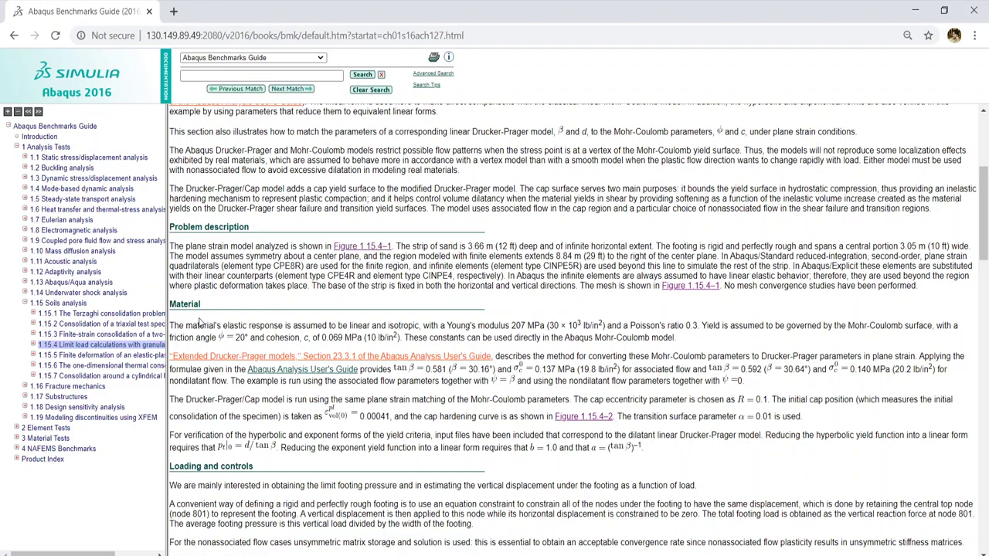
scroll(469, 332, "down", 1)
scroll(469, 334, "down", 2)
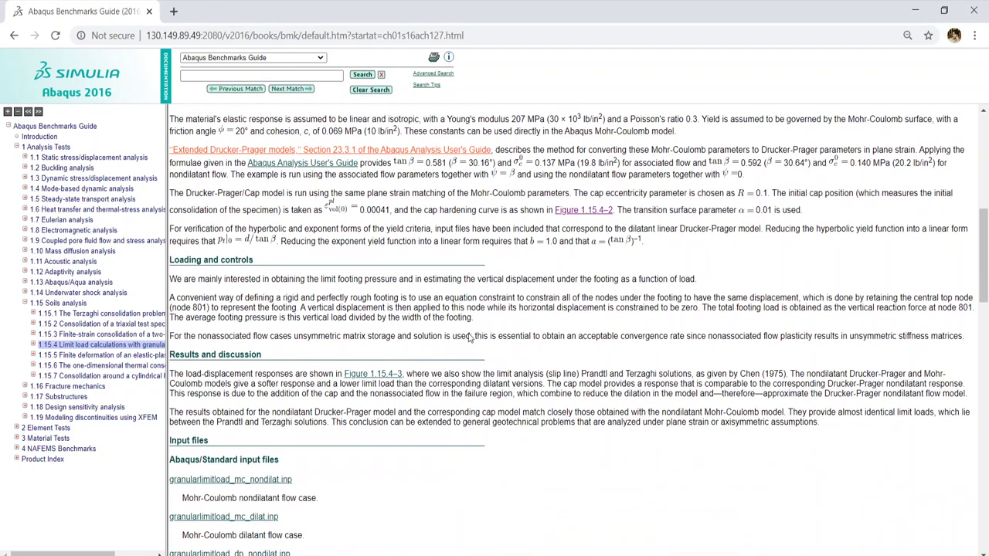
scroll(469, 337, "down", 3)
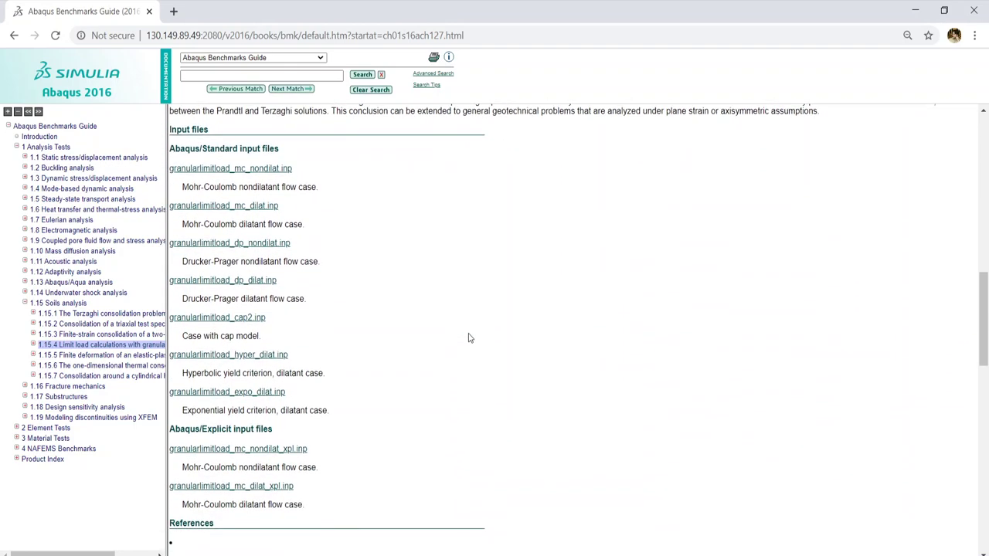
scroll(469, 337, "down", 3)
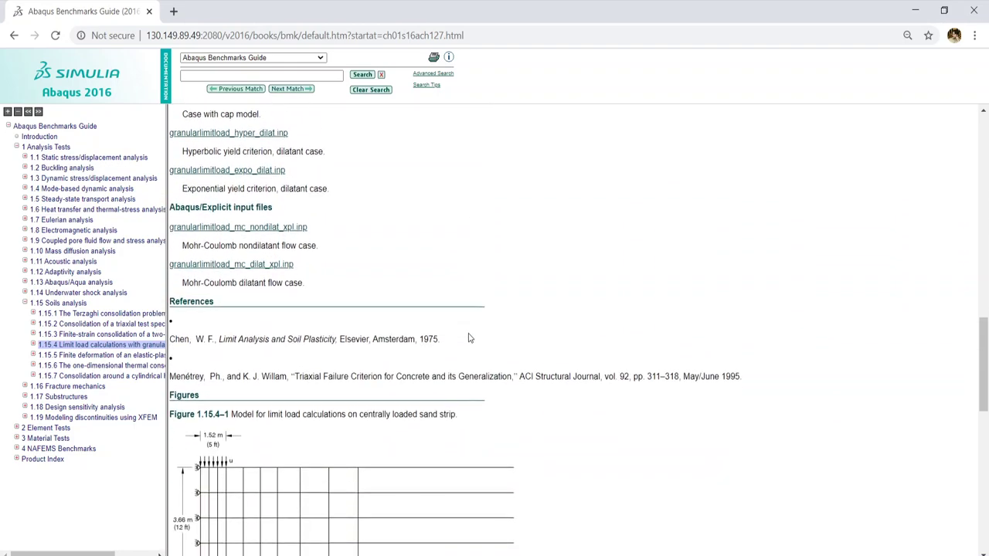
scroll(469, 337, "down", 7)
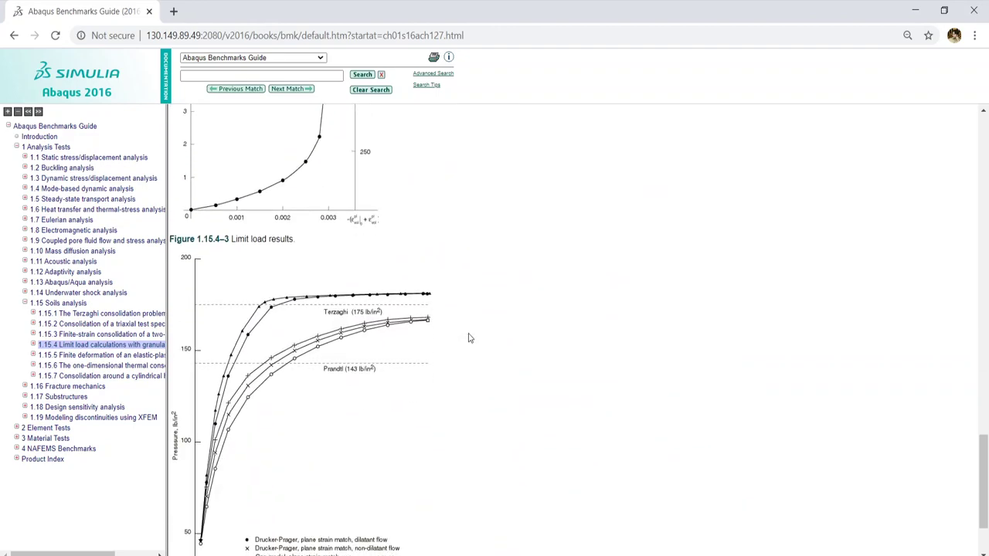
scroll(469, 338, "down", 1)
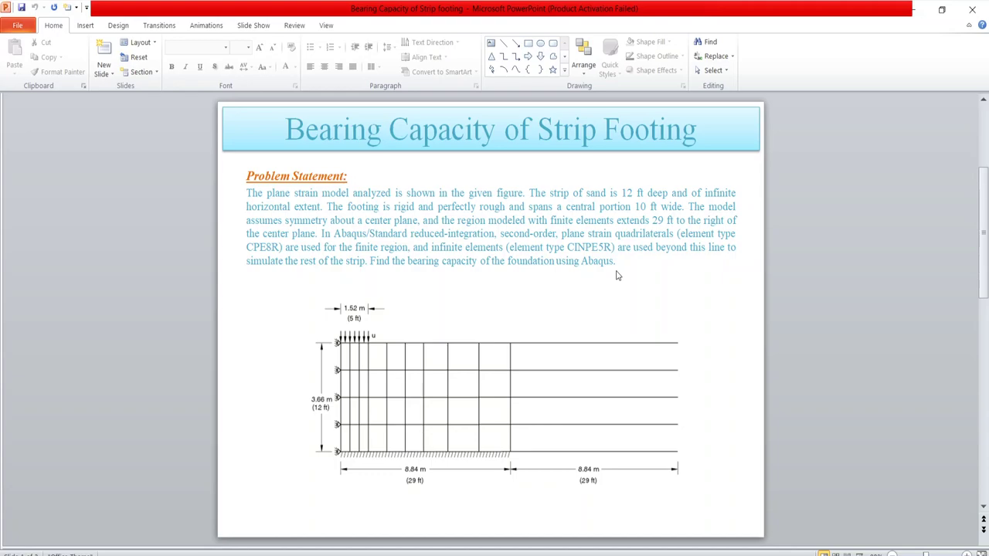
Review the strip footing presentation's material properties and results comparison slides.
scroll(616, 275, "down", 2)
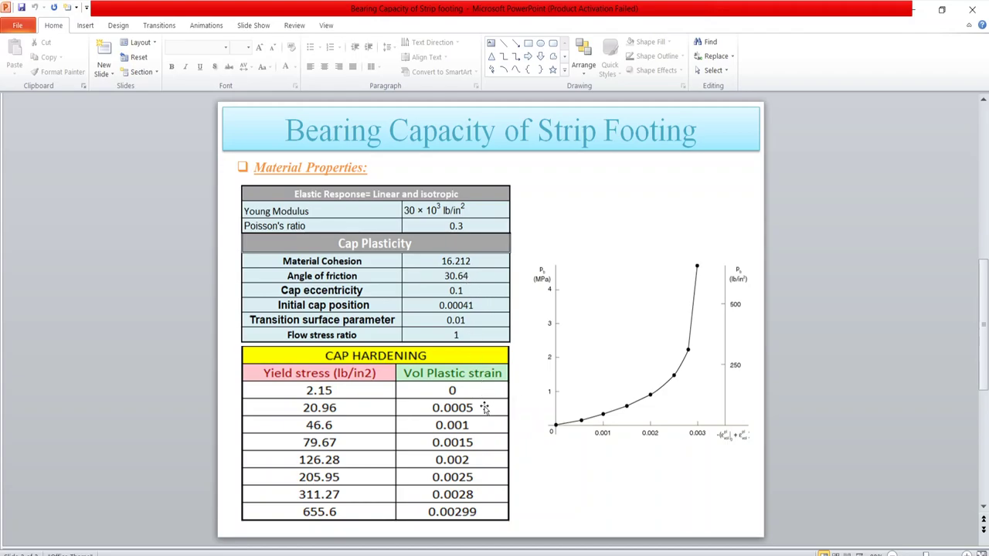
scroll(484, 408, "down", 1)
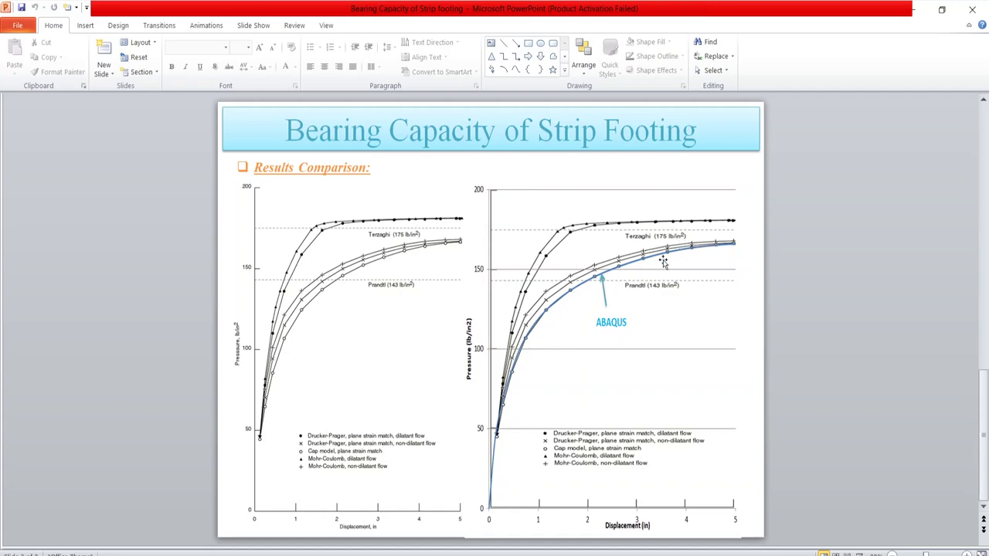
Switch to Abaqus/CAE and create a new model database with a Standard/Explicit model.
key("alt")
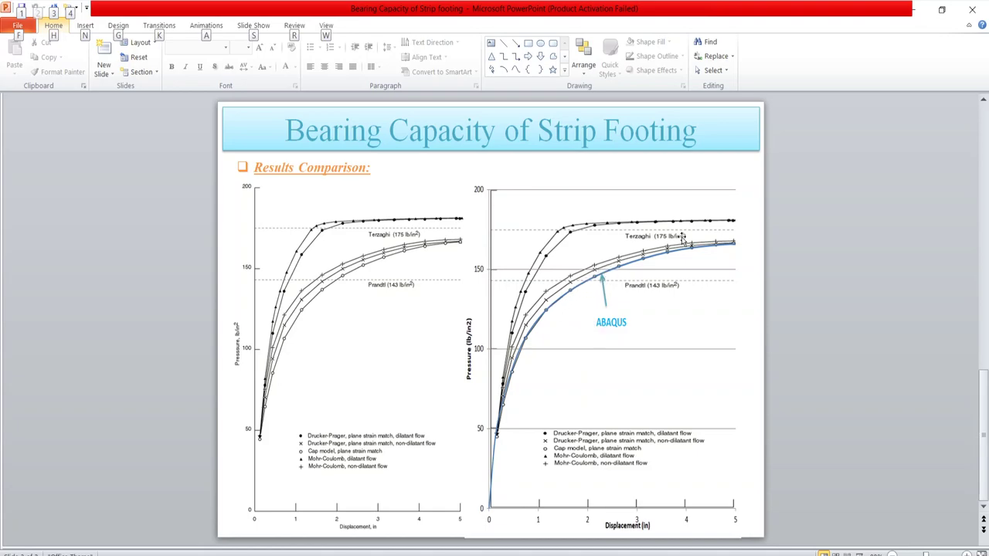
left_click(784, 373)
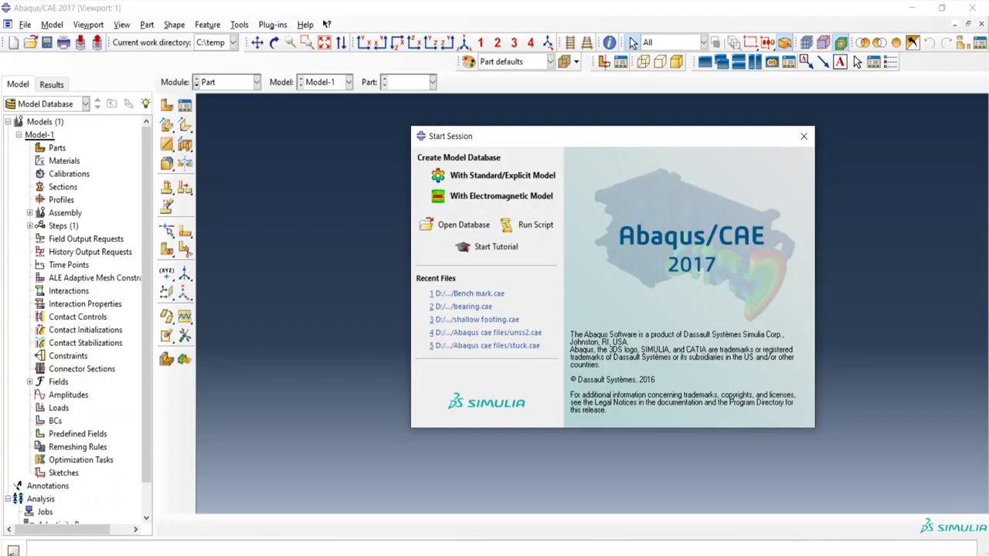
left_click(476, 183)
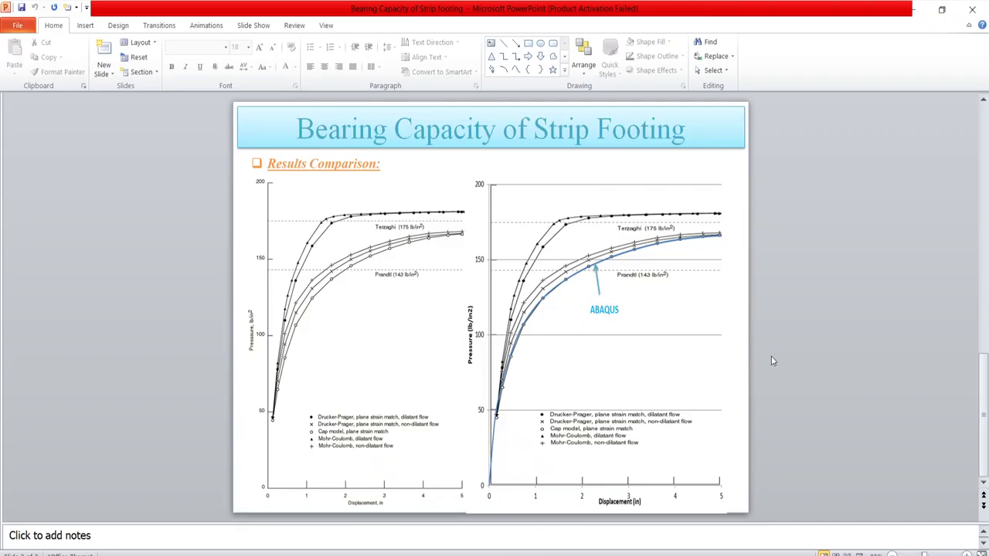
Check the problem statement slide, and create a 2D planar deformable shell part named soil in Abaqus/CAE.
scroll(773, 360, "up", 2)
scroll(771, 361, "up", 2)
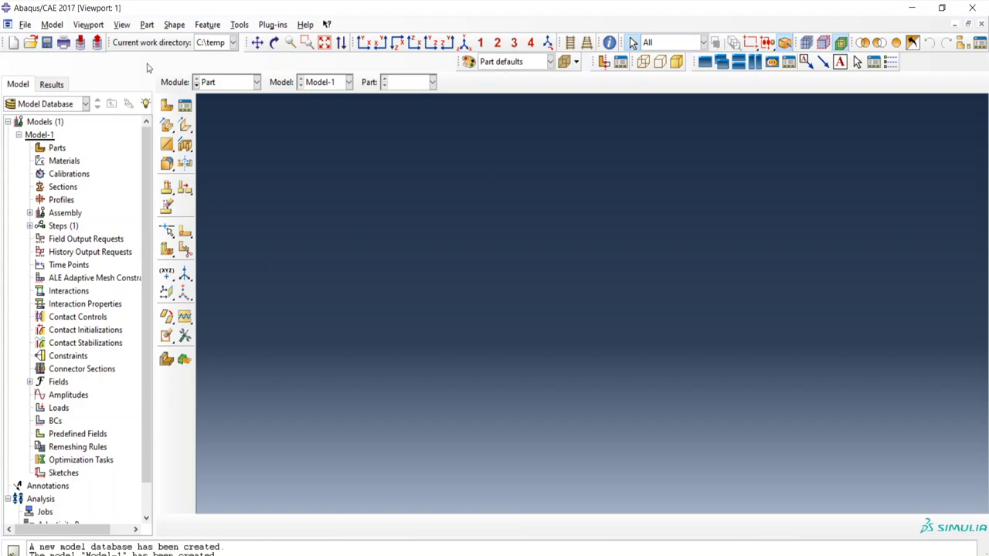
left_click(173, 113)
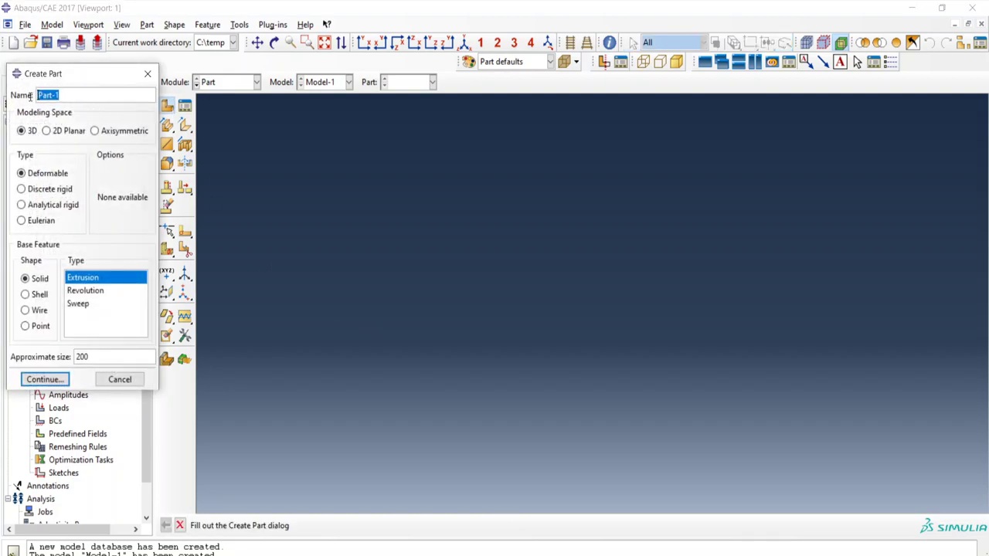
type("soil")
left_click(49, 131)
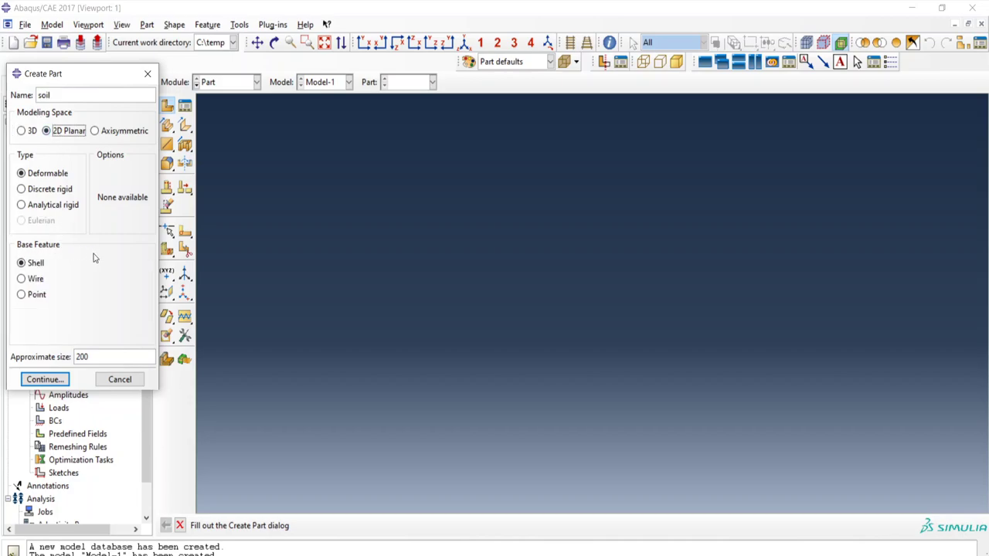
left_click(49, 380)
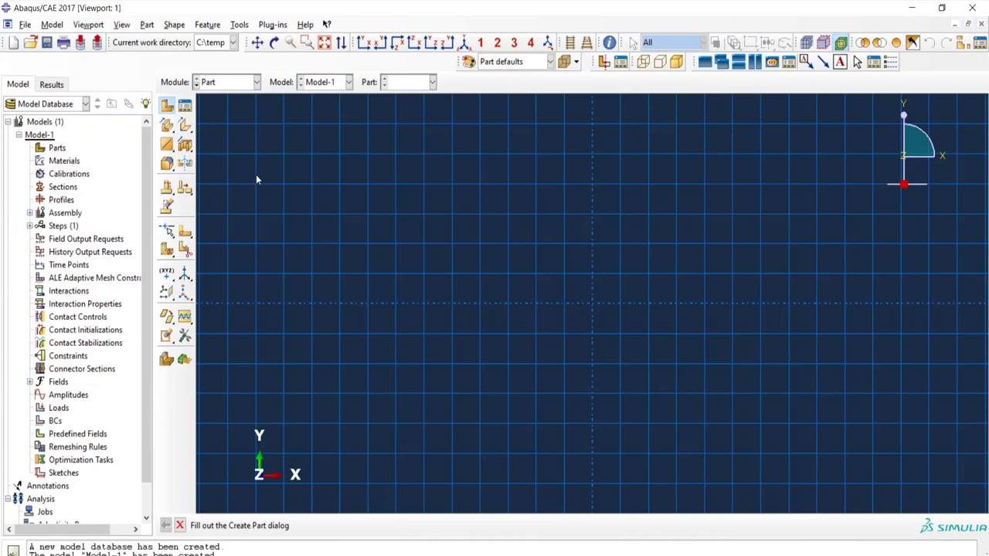
Sketch the soil rectangle from corner 0,0 to opposite corner 696,144, checking the dimensions against the presentation.
left_click(184, 125)
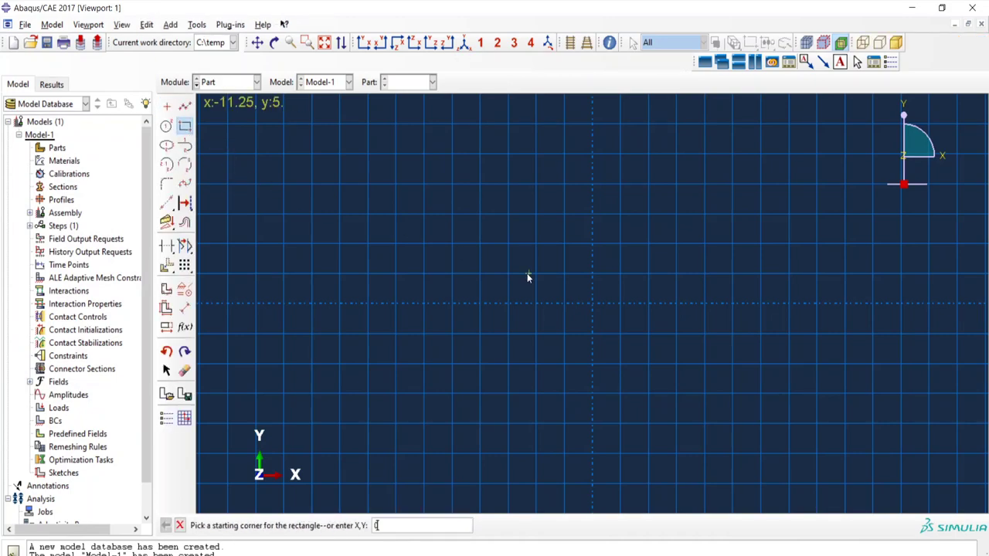
type("0,0")
key("Return")
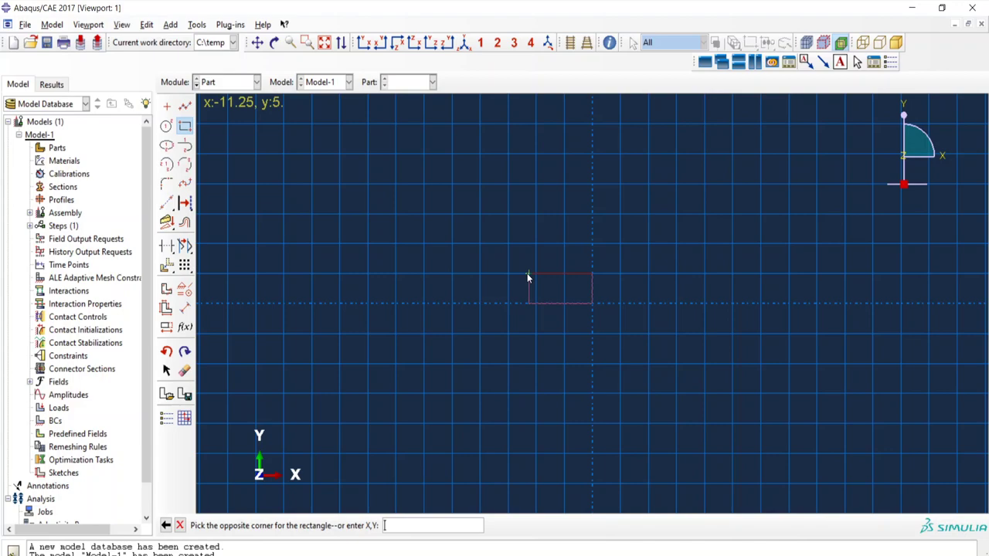
type("696")
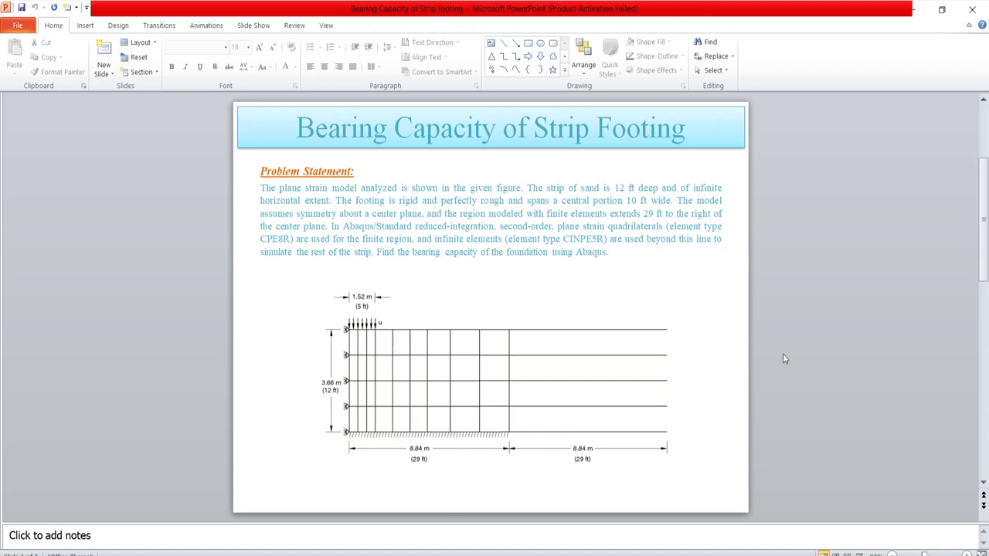
scroll(782, 354, "down", 2)
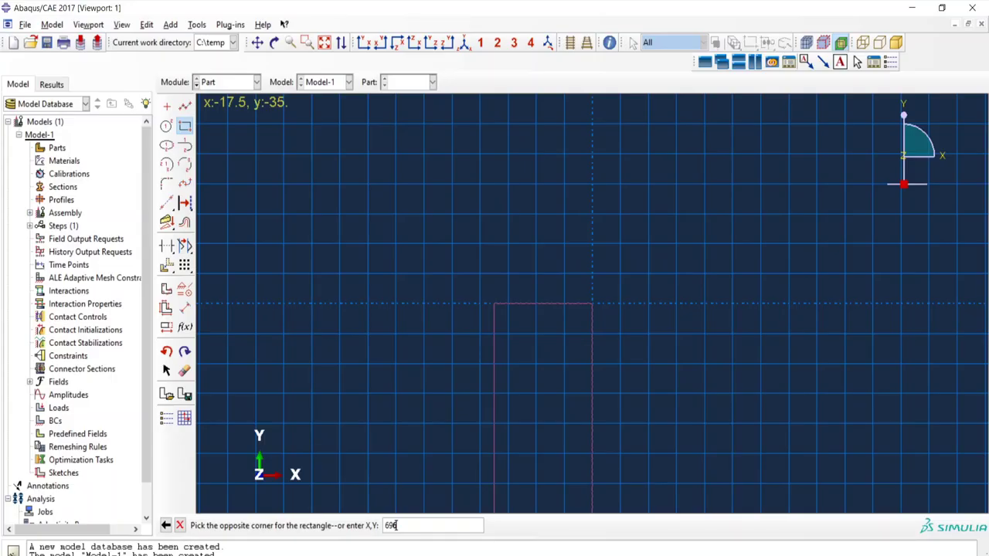
type("696,,")
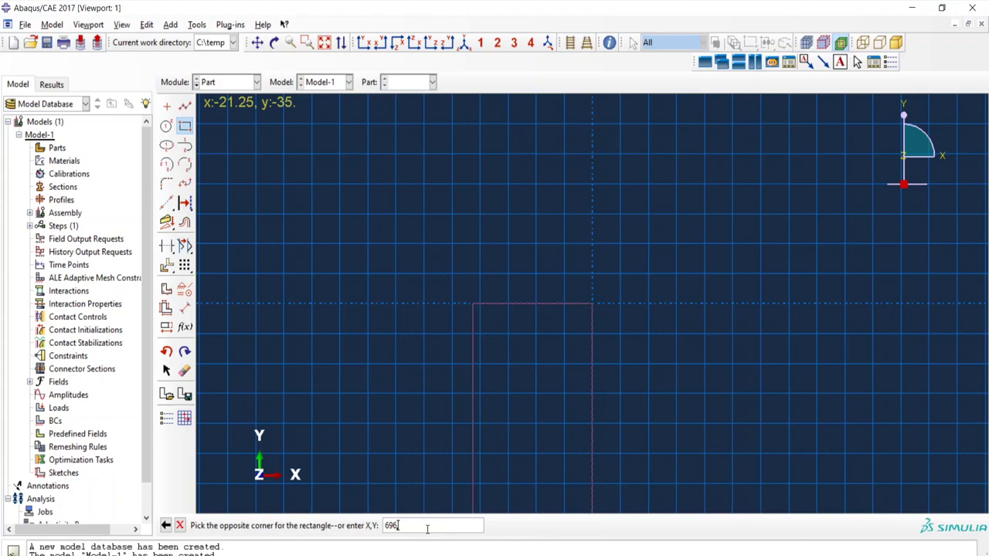
type("144")
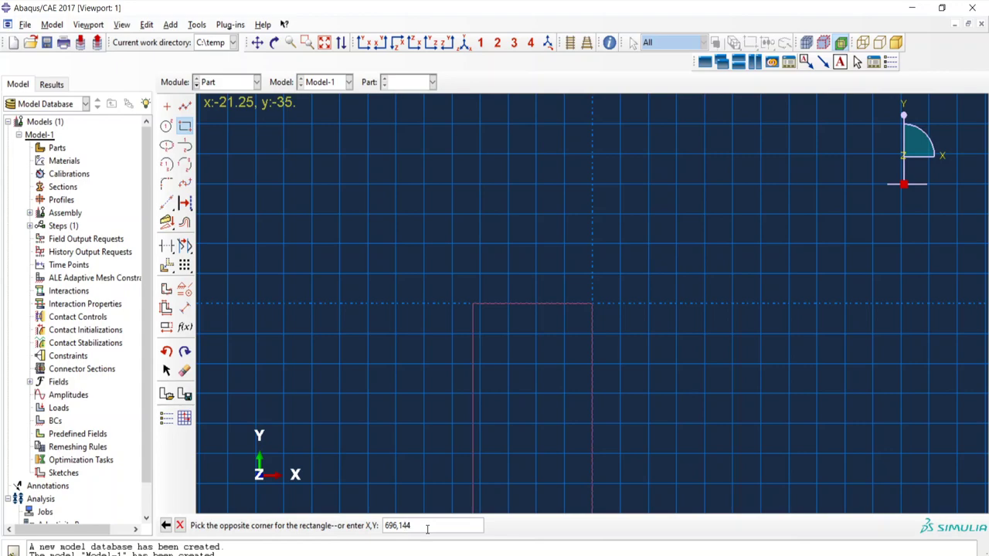
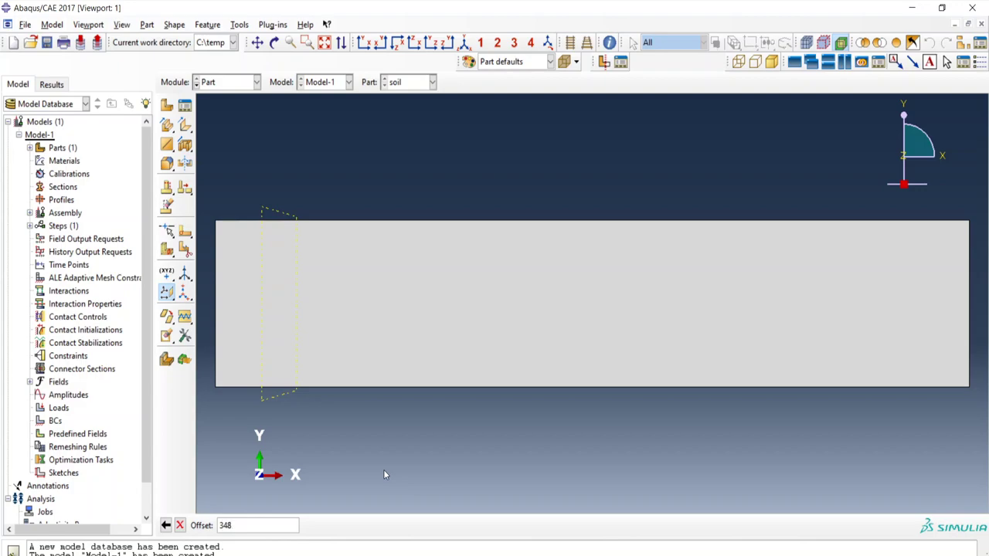
Add a datum plane at an offset of 348, and partition the soil face with the datum plane near its left end.
key("Return")
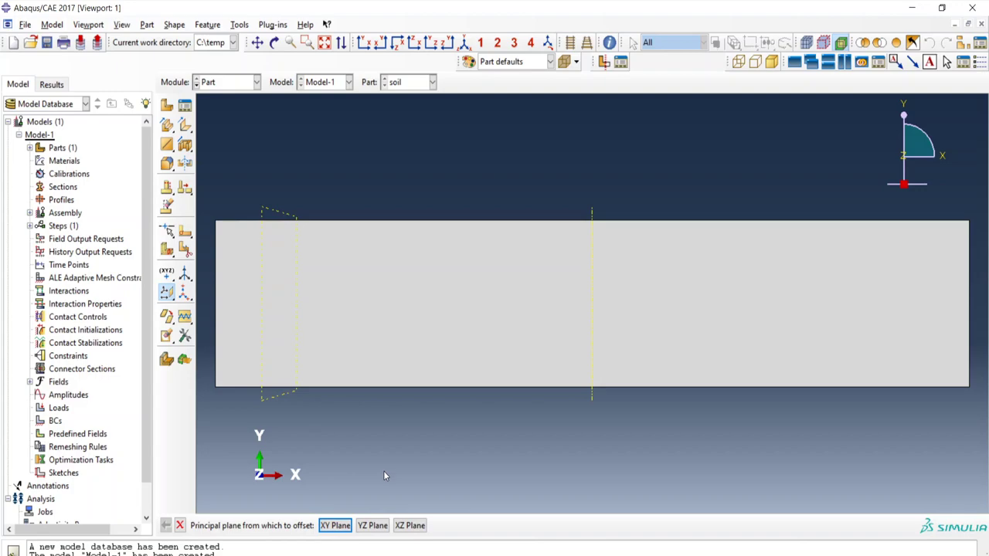
left_click_drag(187, 238, 239, 241)
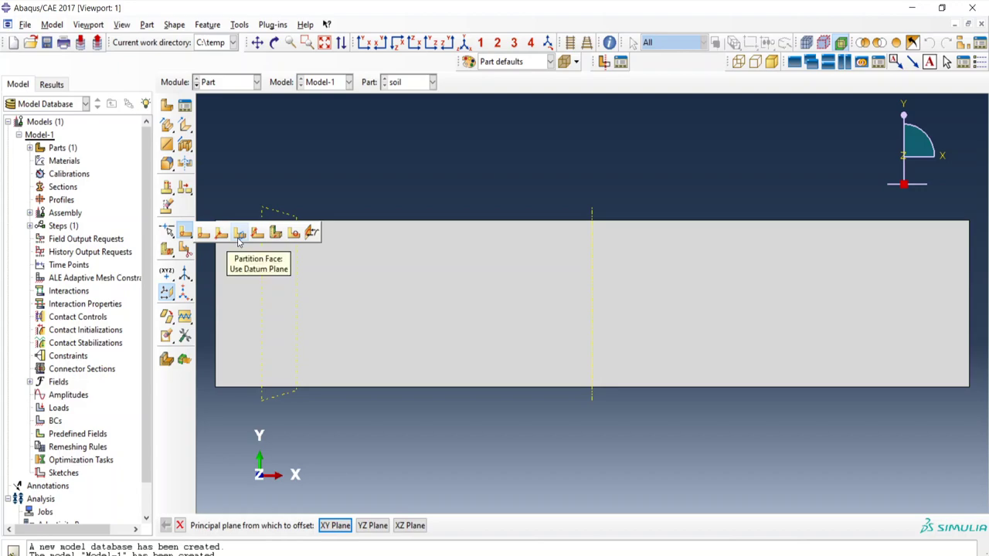
left_click_drag(239, 241, 239, 241)
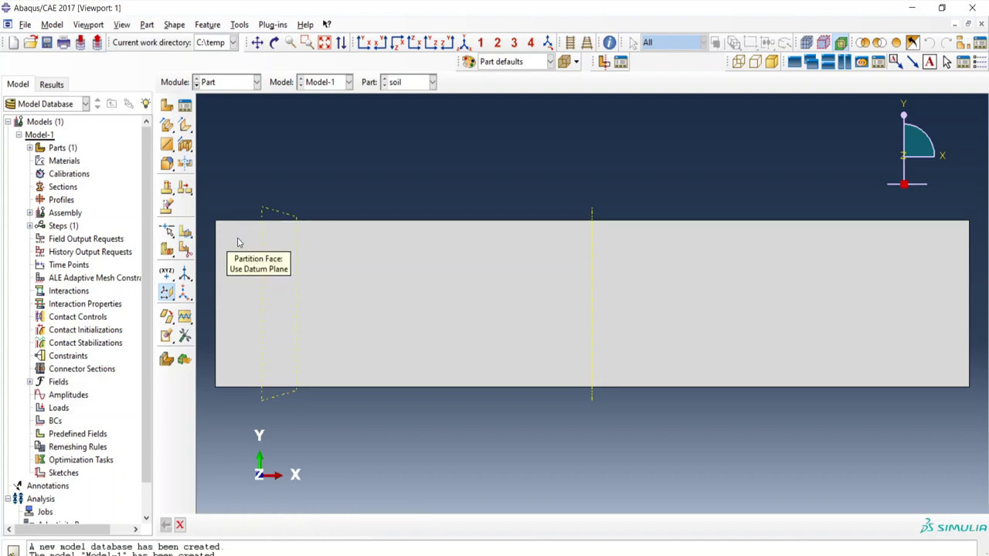
left_click(286, 217)
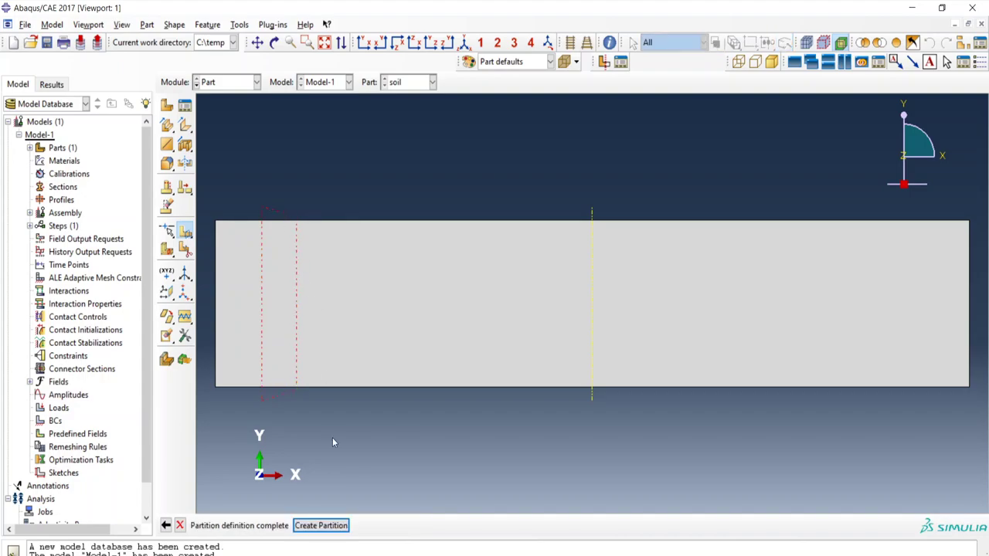
left_click(322, 526)
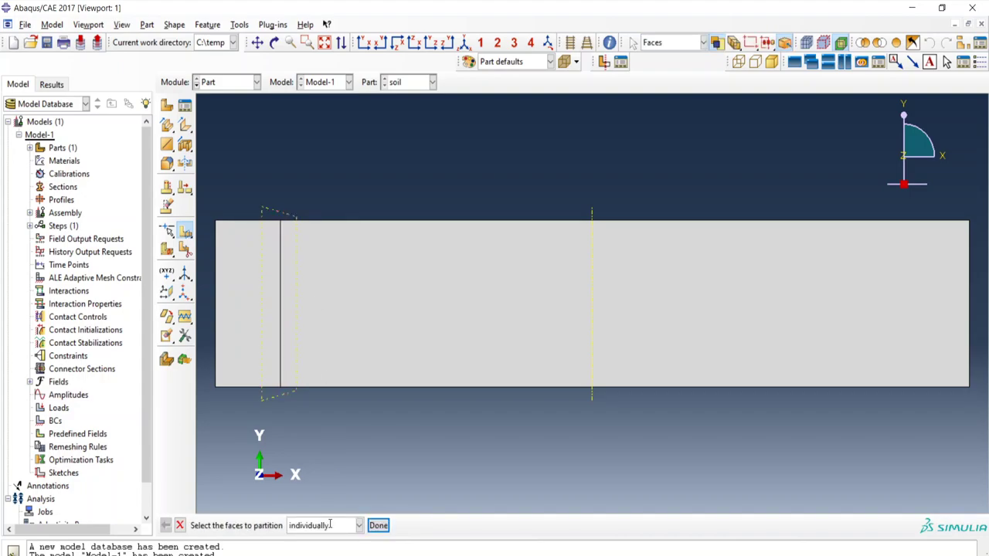
Partition the larger soil face with the datum plane at the middle of the strip.
left_click(477, 329)
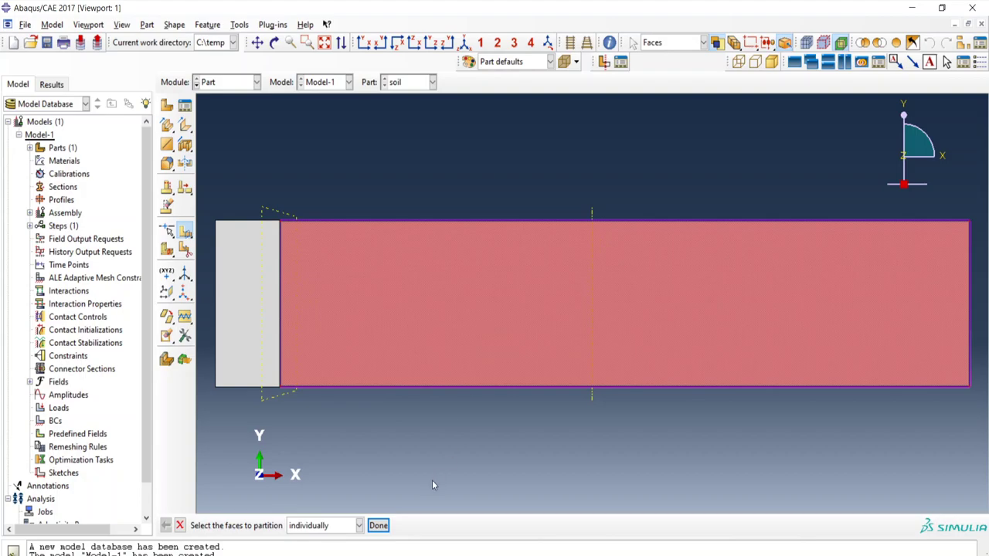
left_click(378, 526)
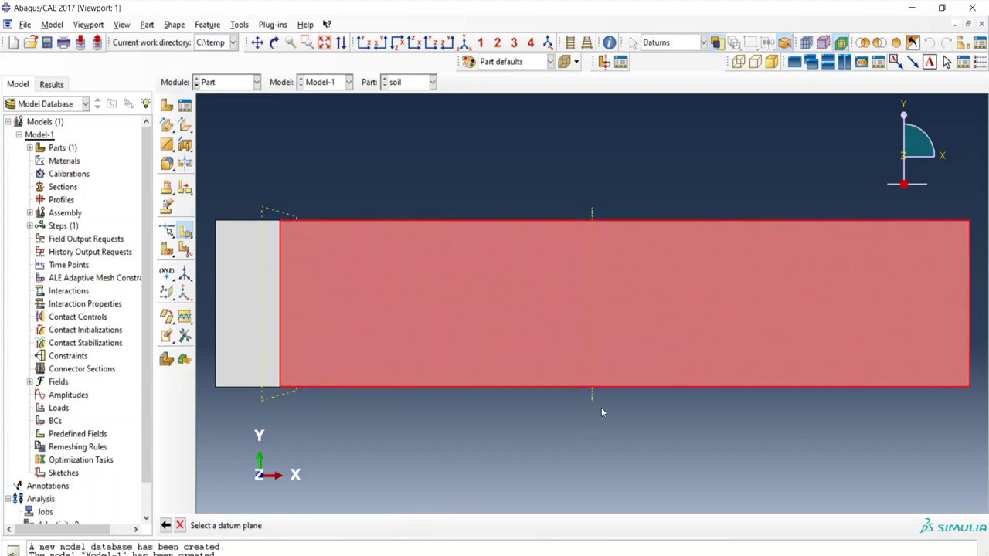
left_click(592, 399)
left_click(324, 525)
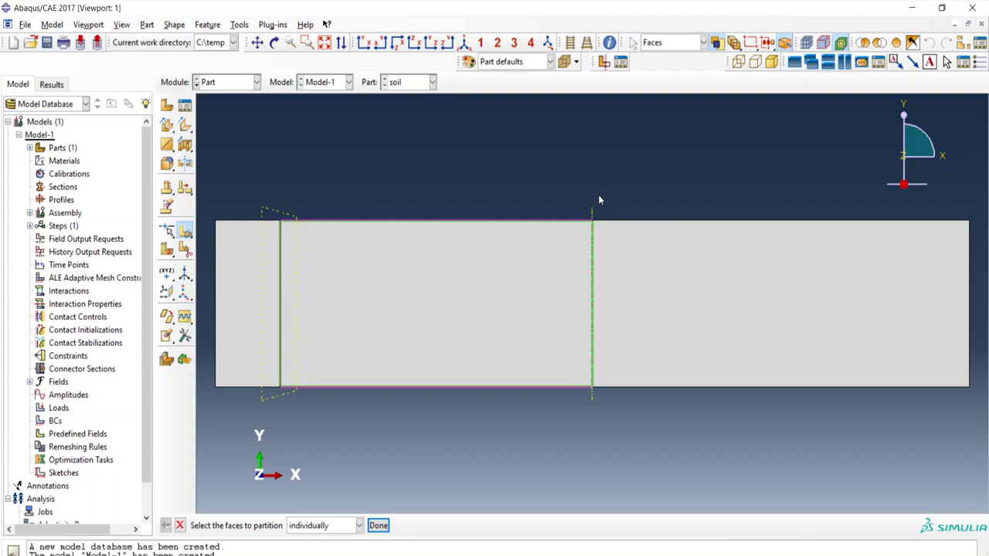
Hide the datum planes in the part display options and finish the face partitioning.
left_click(122, 24)
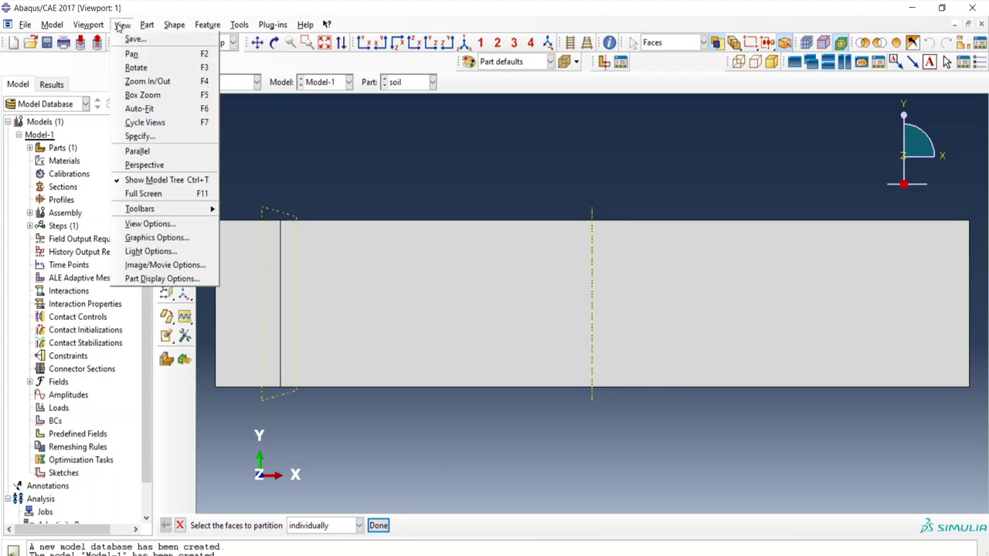
left_click(162, 278)
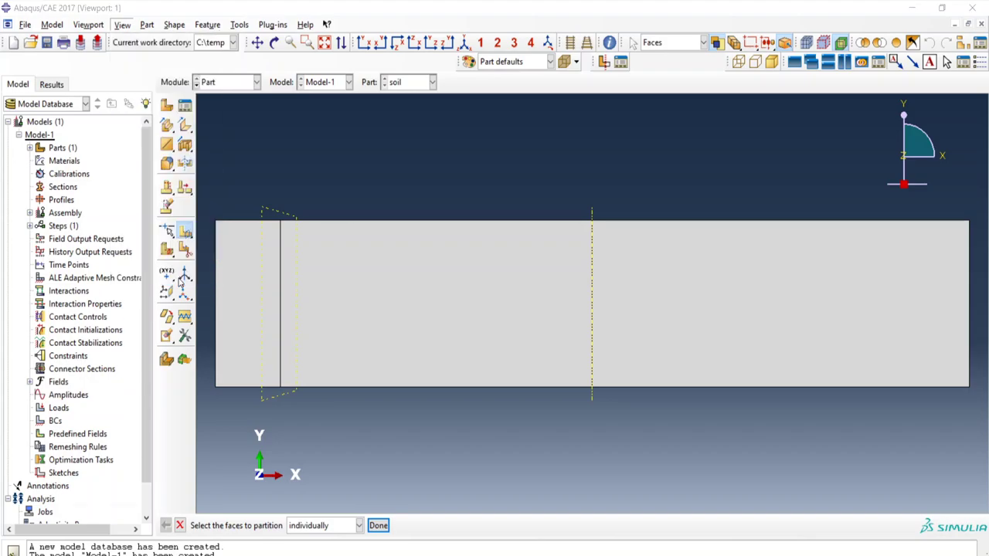
left_click(62, 98)
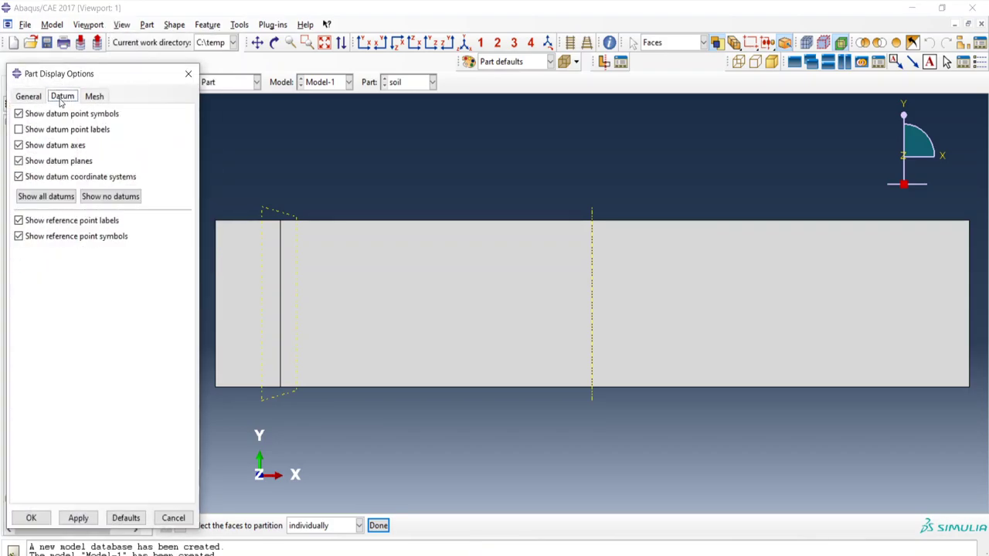
left_click(19, 161)
left_click(78, 518)
left_click(32, 519)
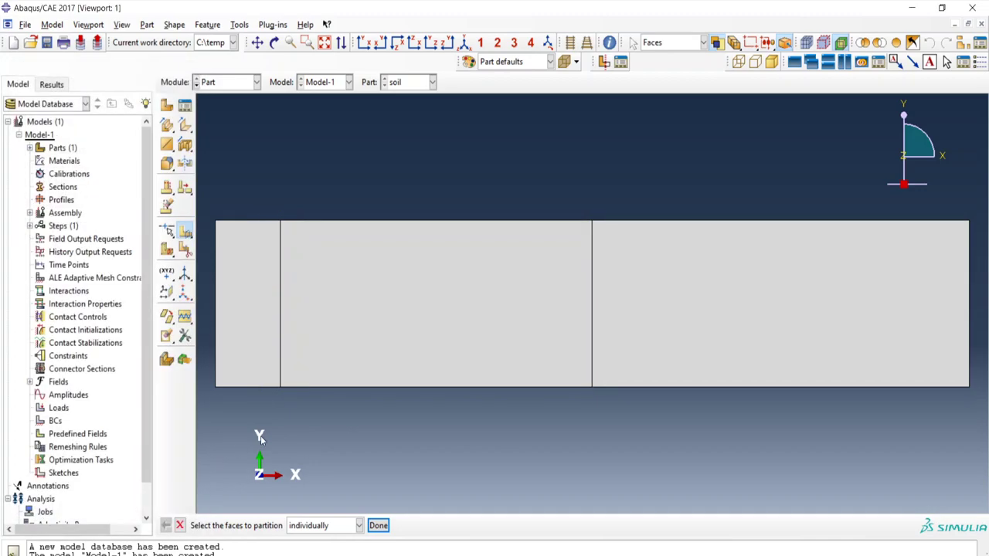
left_click(378, 525)
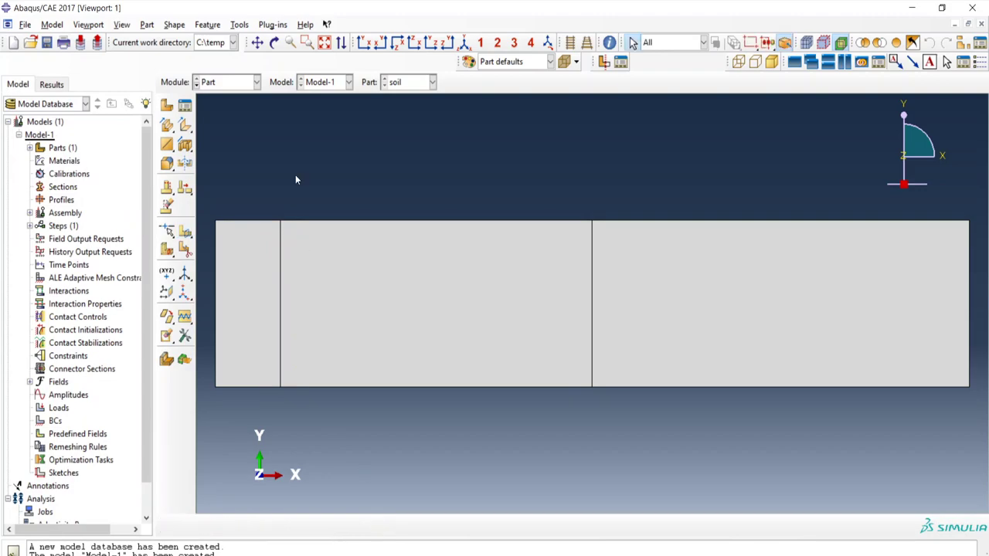
In the Property module, create a material named soil1 and add Elastic behavior to it.
left_click(258, 81)
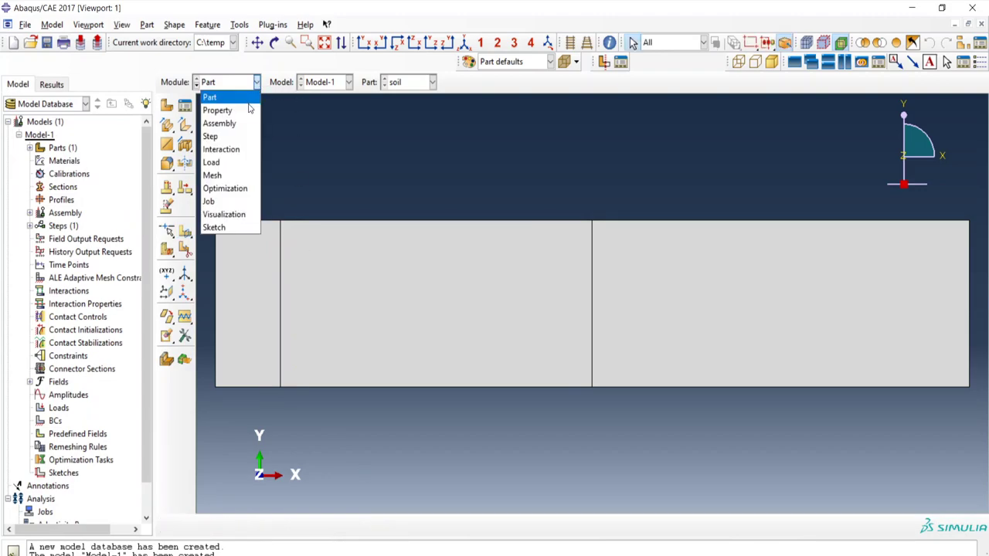
left_click(248, 108)
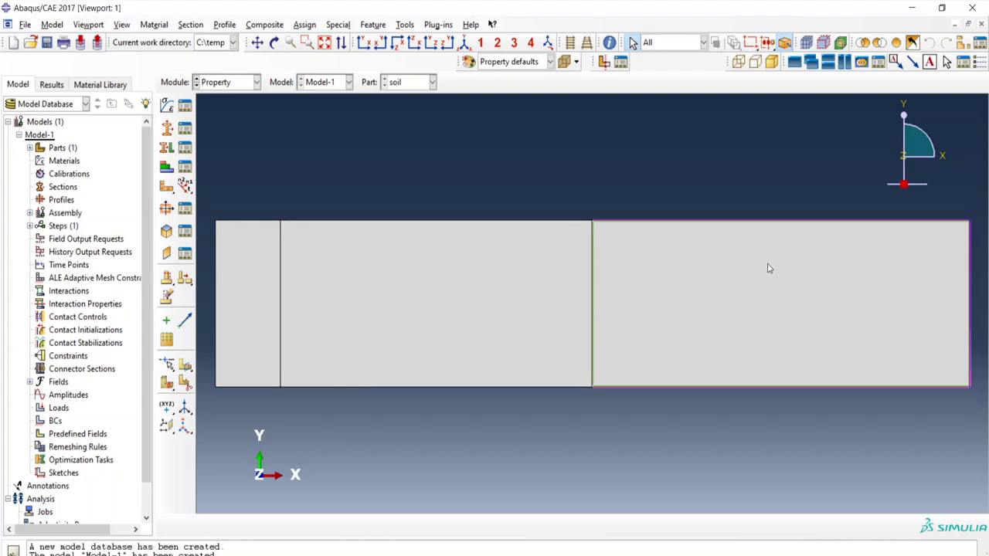
left_click(167, 106)
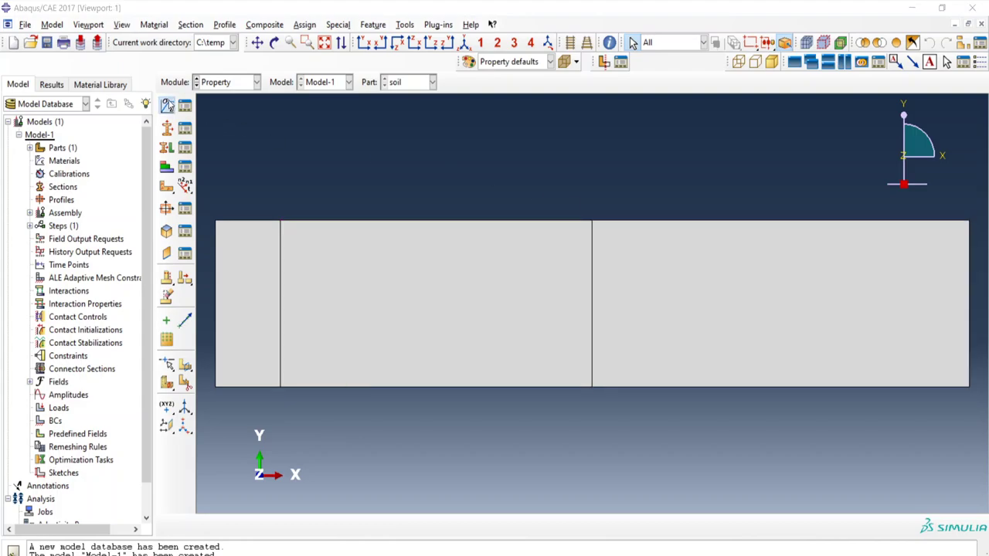
type("soil1")
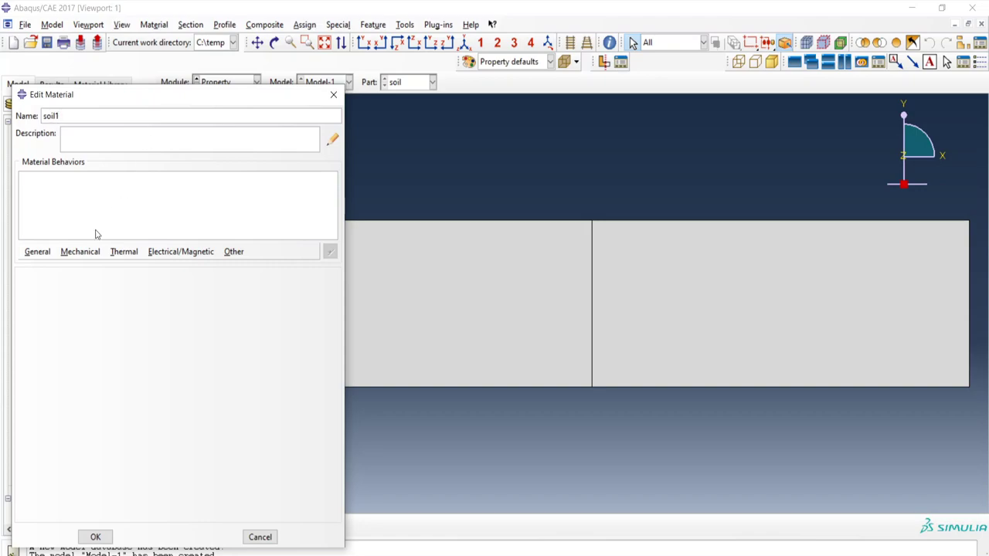
left_click(87, 256)
mouse_move(187, 267)
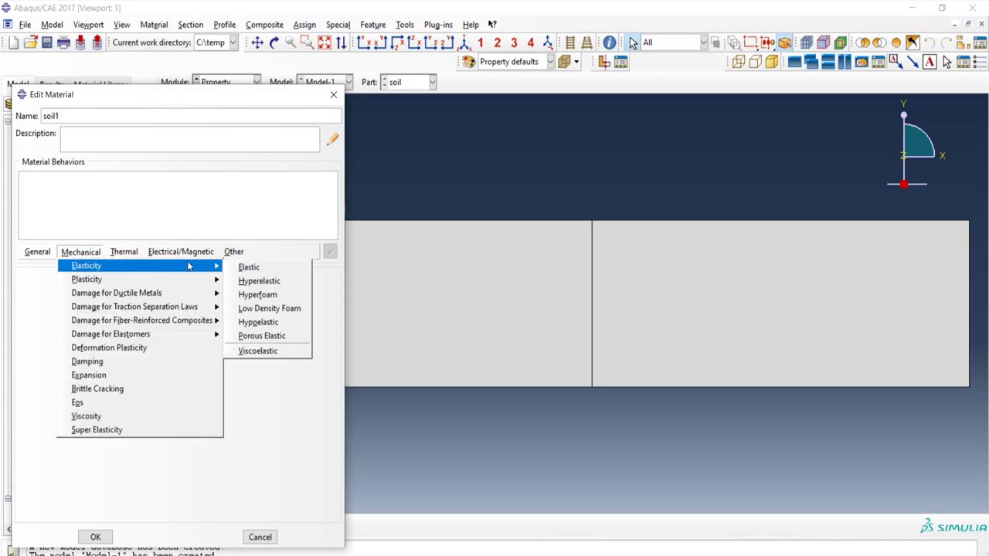
left_click(242, 268)
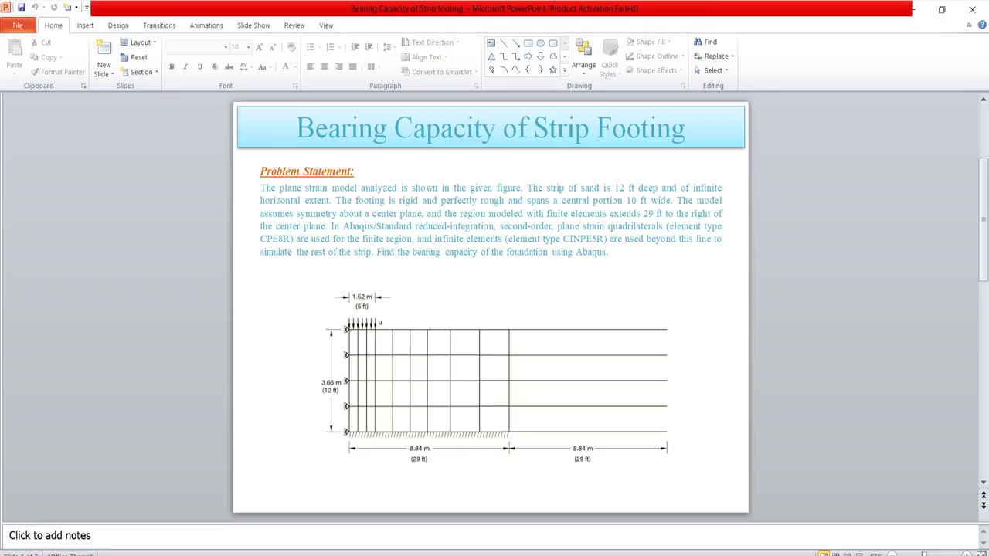
Consult the material properties slide in the presentation, and open the Young's modulus of soil1 in Abaqus/CAE for editing.
key("Page_Down")
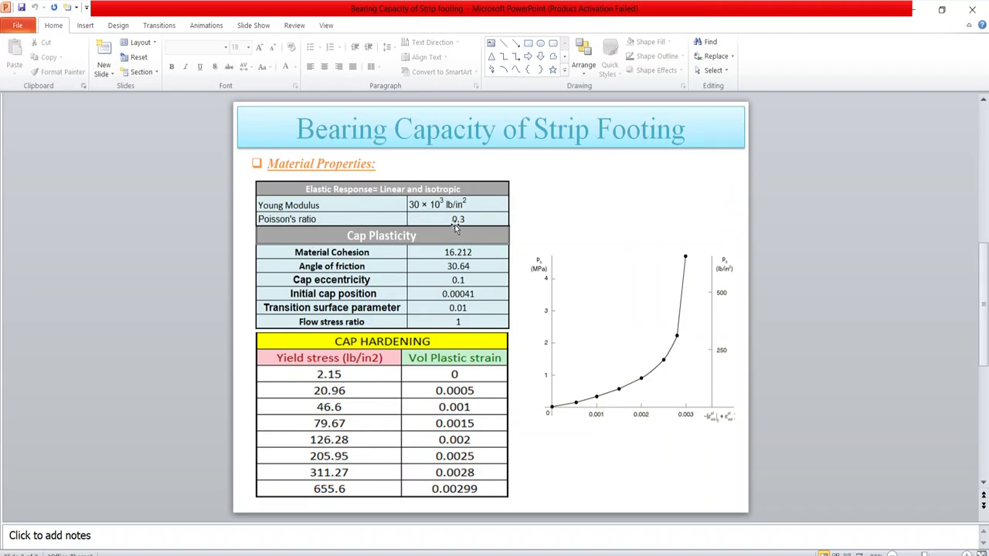
key("alt+Tab")
left_click(82, 437)
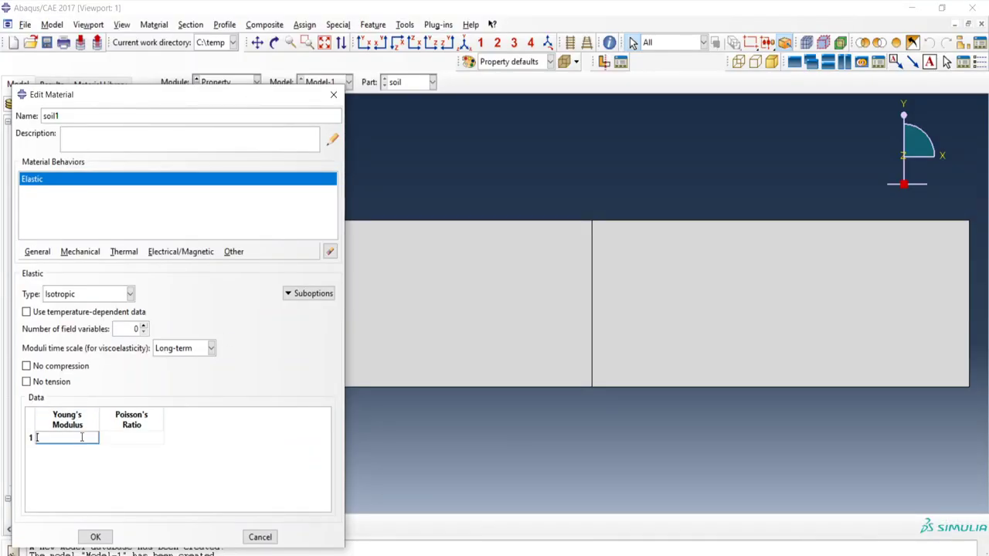
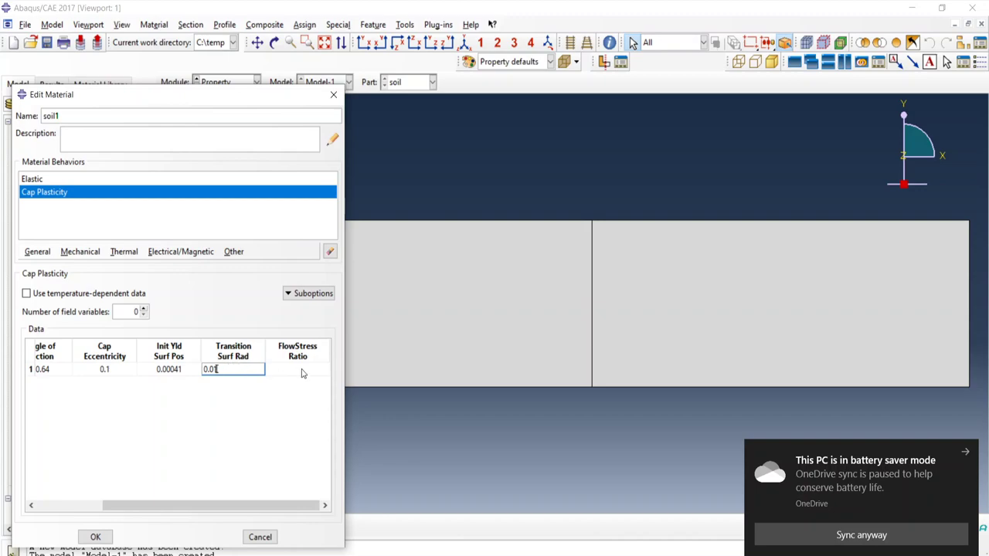
Set the flow stress ratio of the cap plasticity data to 1, and dismiss the battery saver notification.
left_click(310, 371)
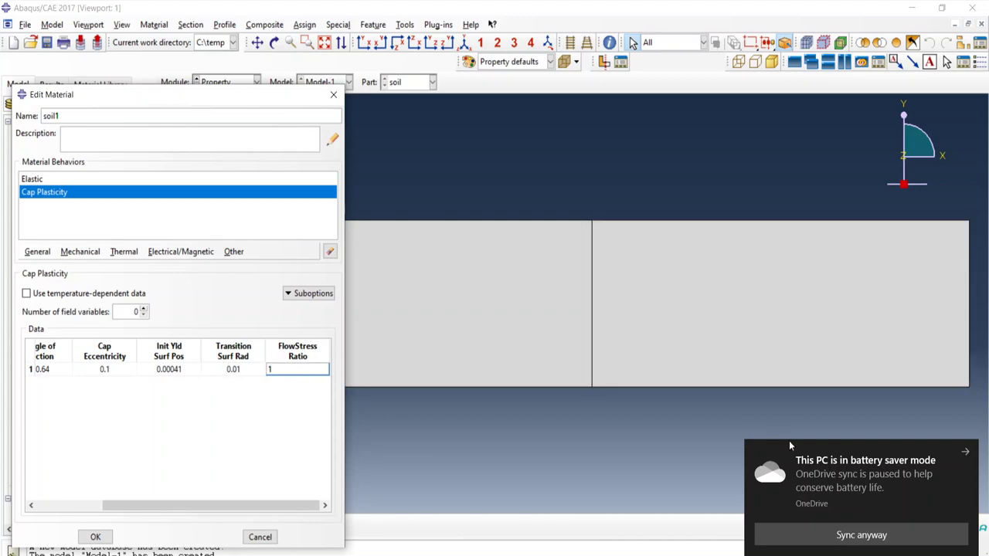
left_click(966, 453)
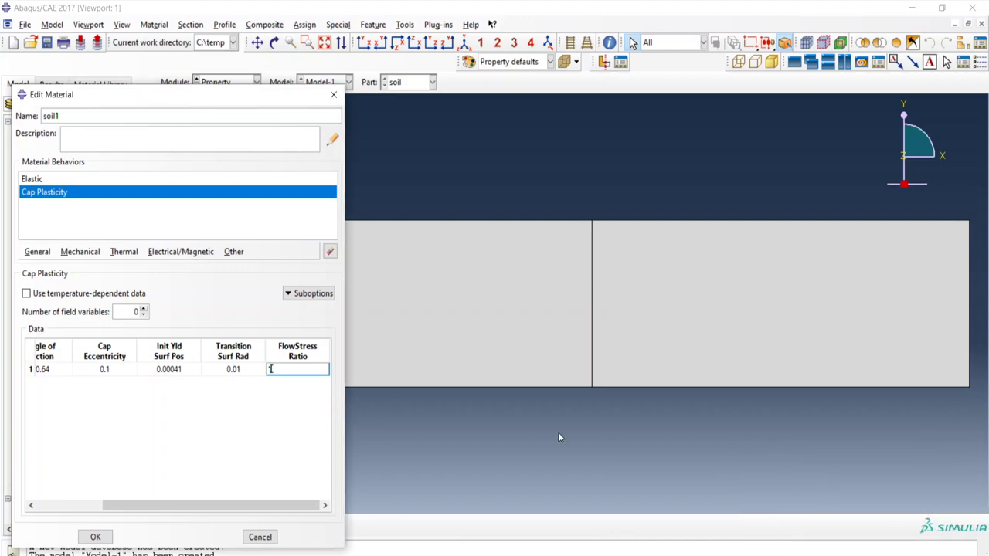
Add Cap Hardening to soil1 with the yield stress and volumetric plastic strain data copied from D6:E13 of the Excel sheet, and save the material.
left_click(290, 294)
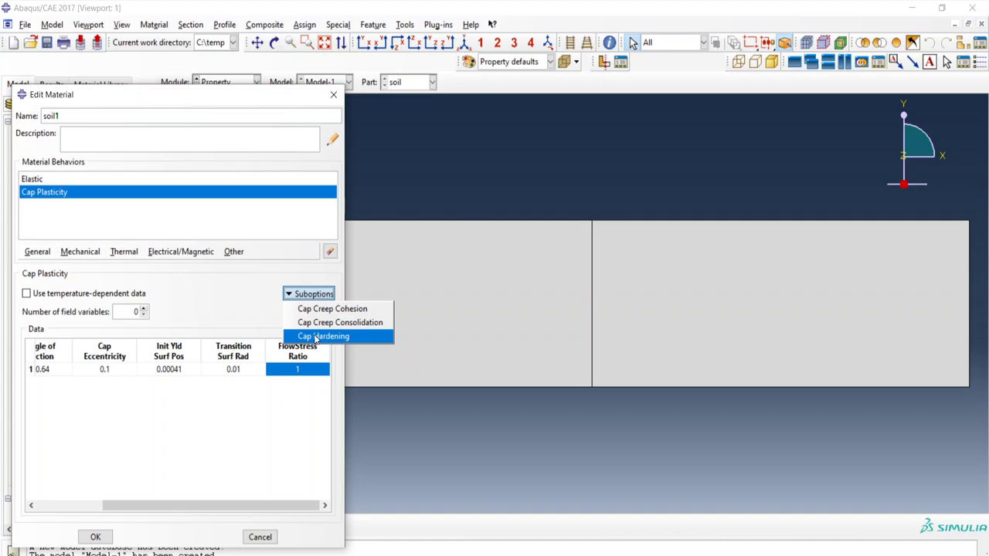
left_click(316, 337)
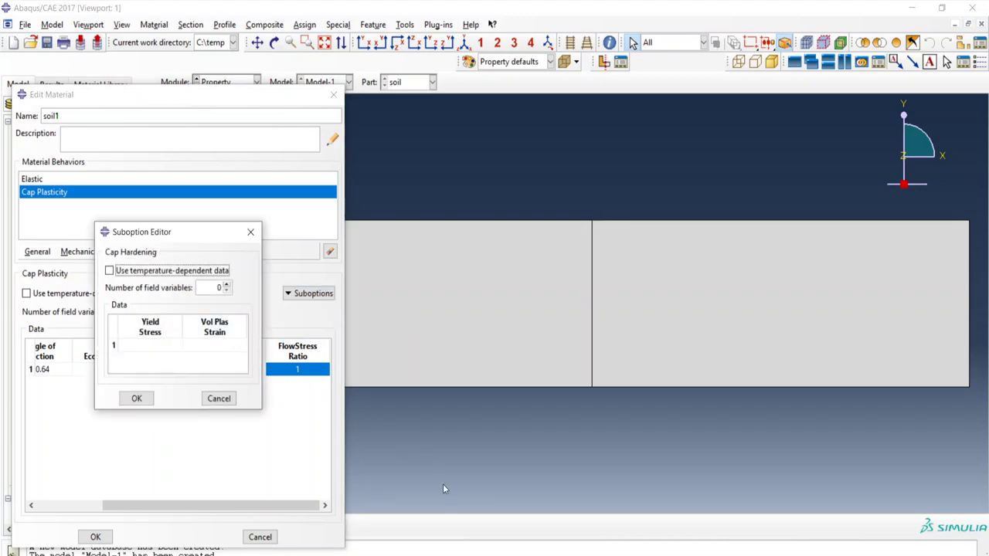
left_click(485, 550)
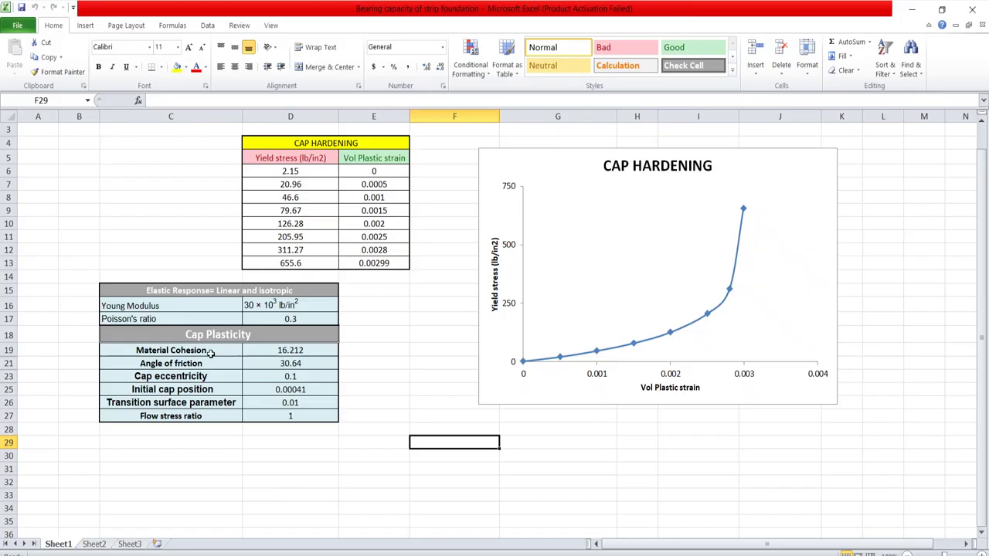
left_click_drag(310, 171, 364, 263)
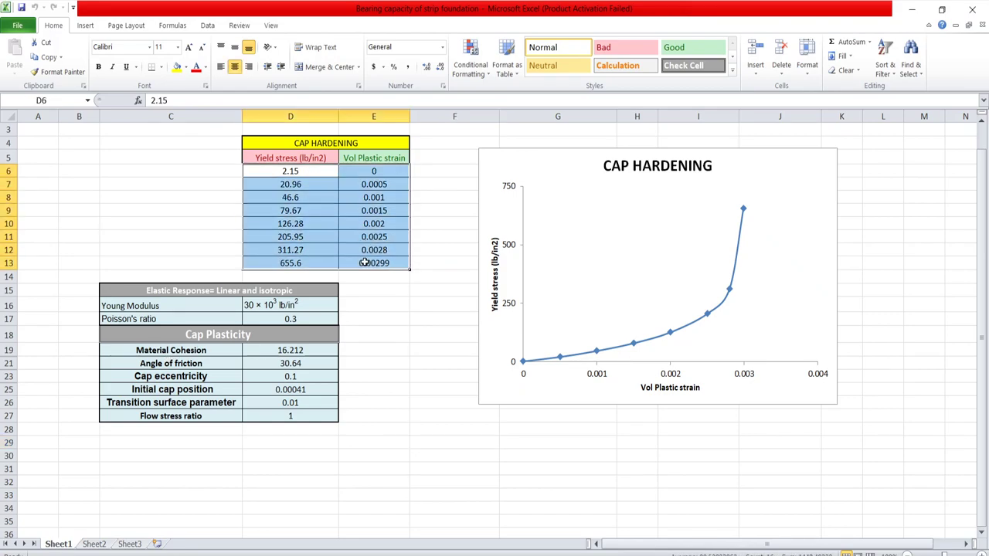
key("ctrl+c")
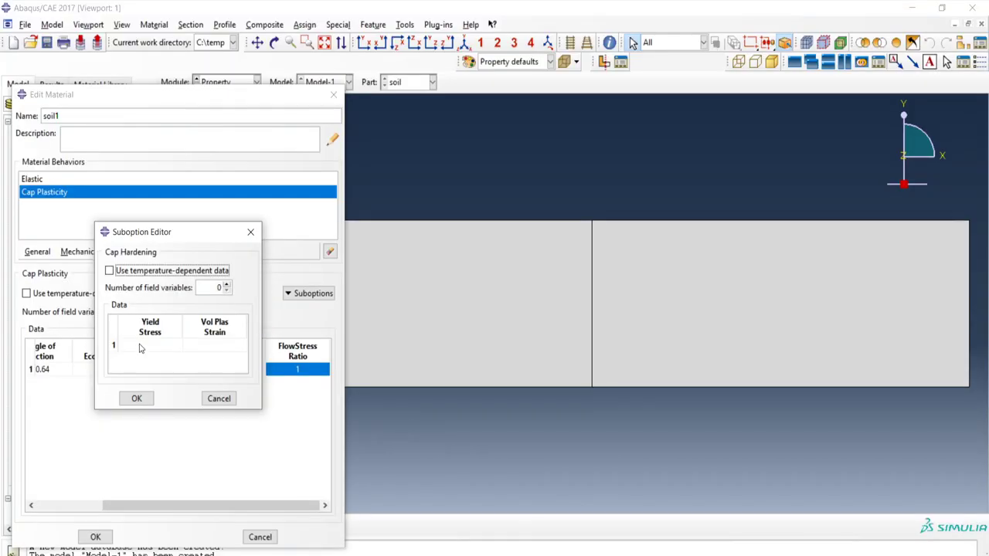
left_click(139, 349)
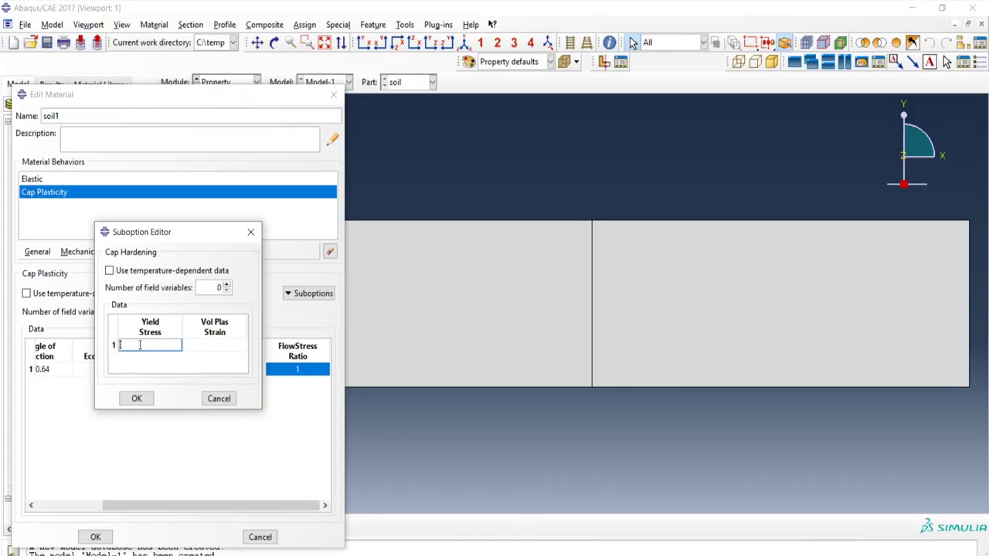
key("ctrl+v")
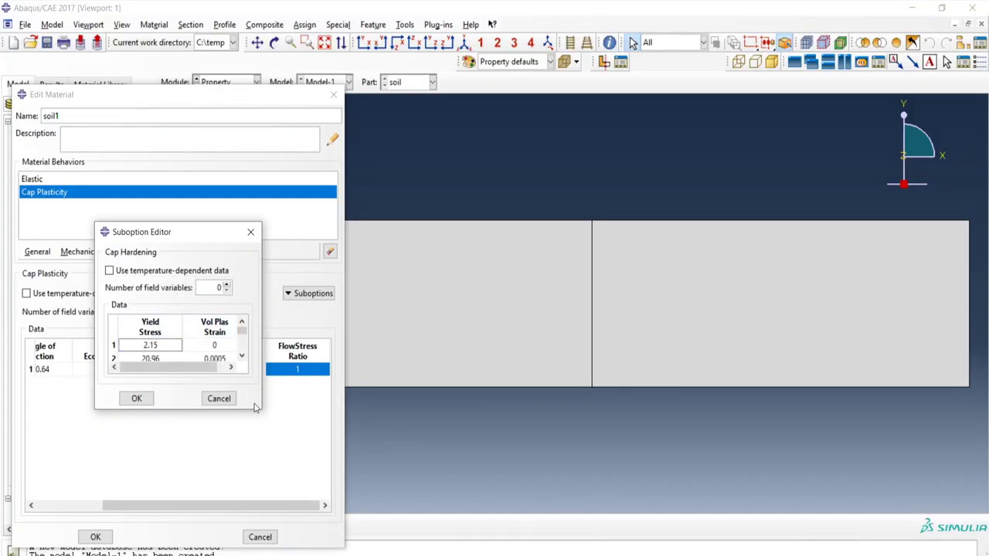
left_click_drag(258, 409, 289, 512)
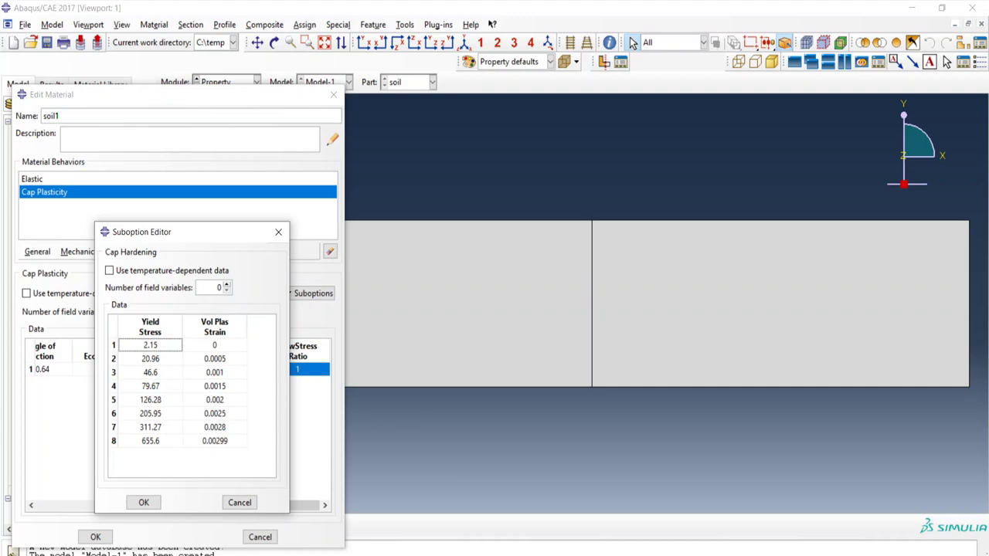
left_click(144, 503)
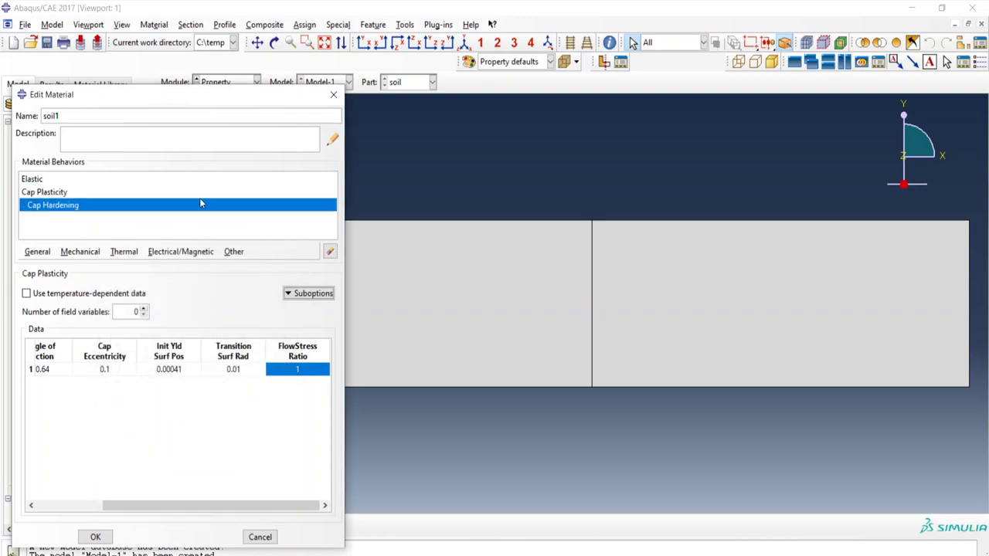
left_click(105, 540)
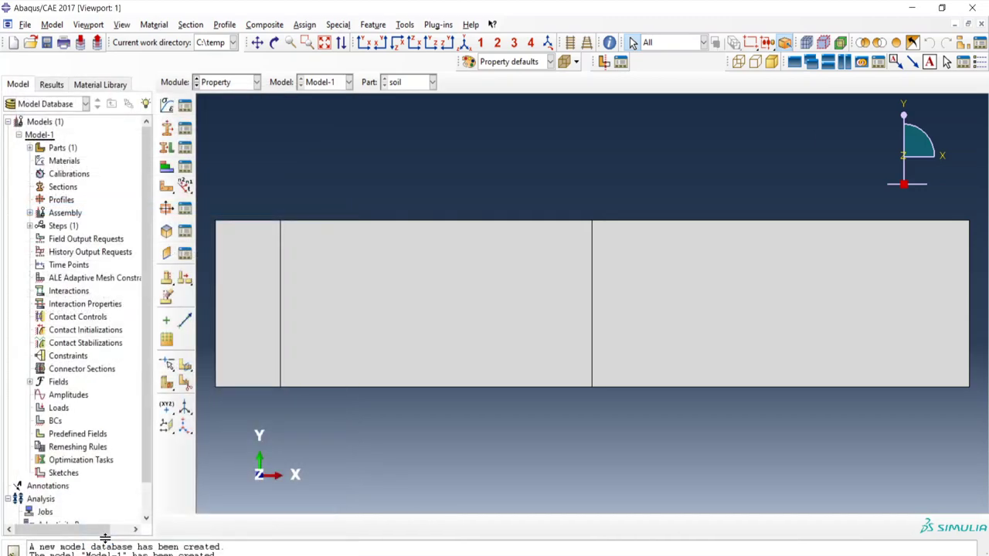
Create a second material named soil2 with isotropic elastic behavior, Young's modulus 30e3 and Poisson's ratio 0.3.
left_click(167, 106)
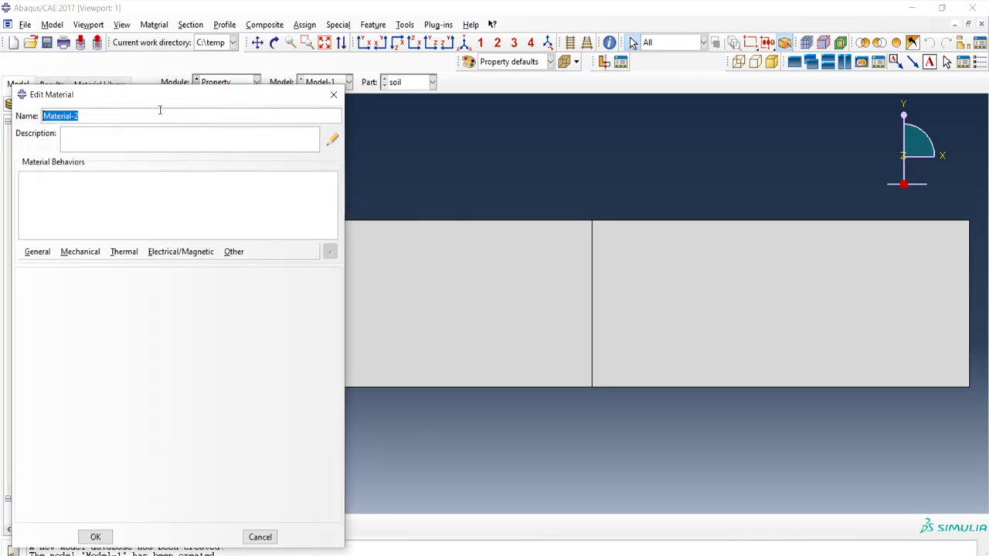
type("soil2")
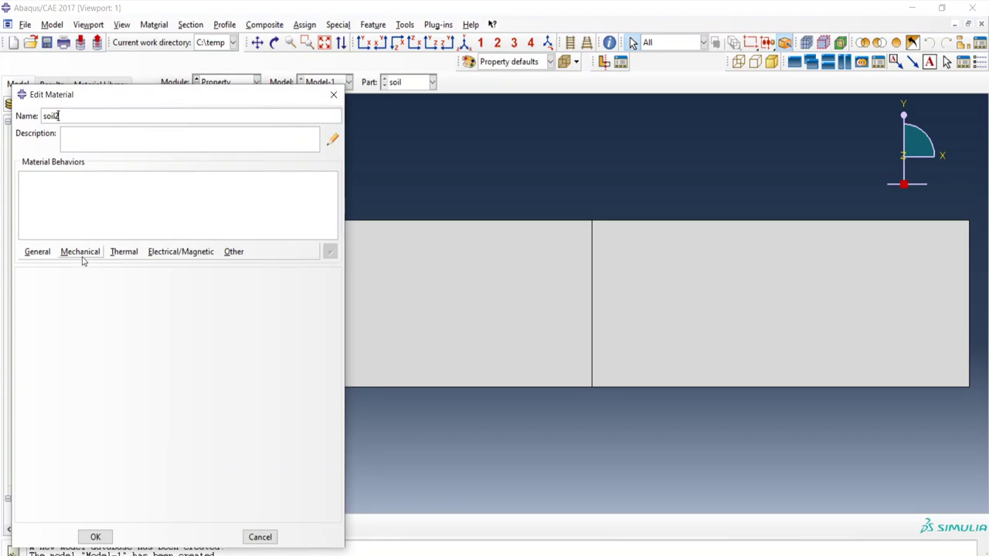
left_click(81, 255)
mouse_move(160, 269)
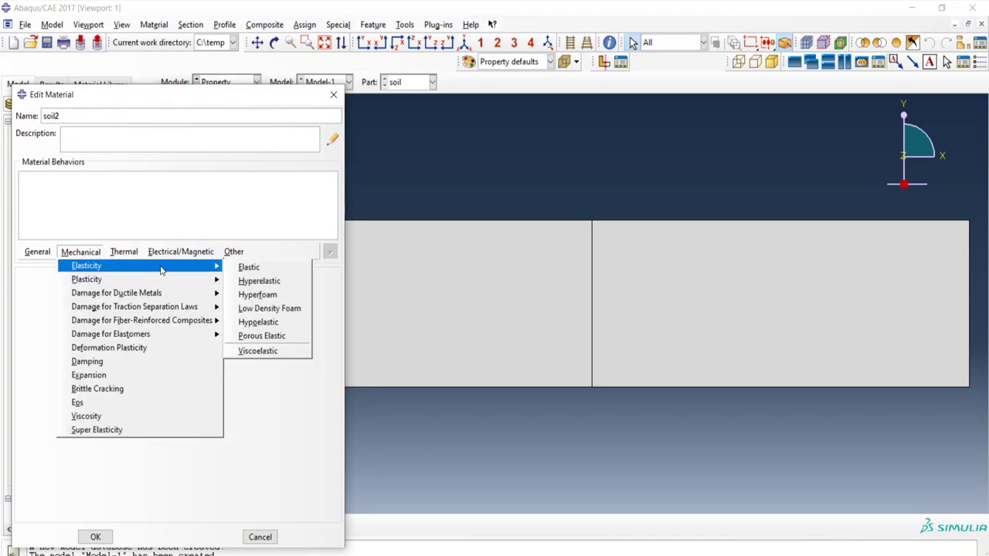
left_click(244, 266)
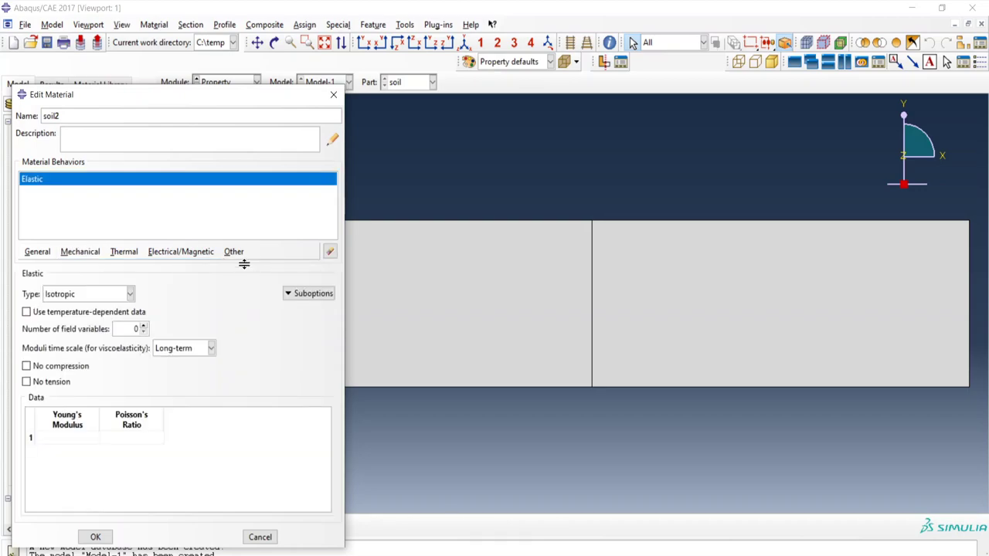
left_click(74, 441)
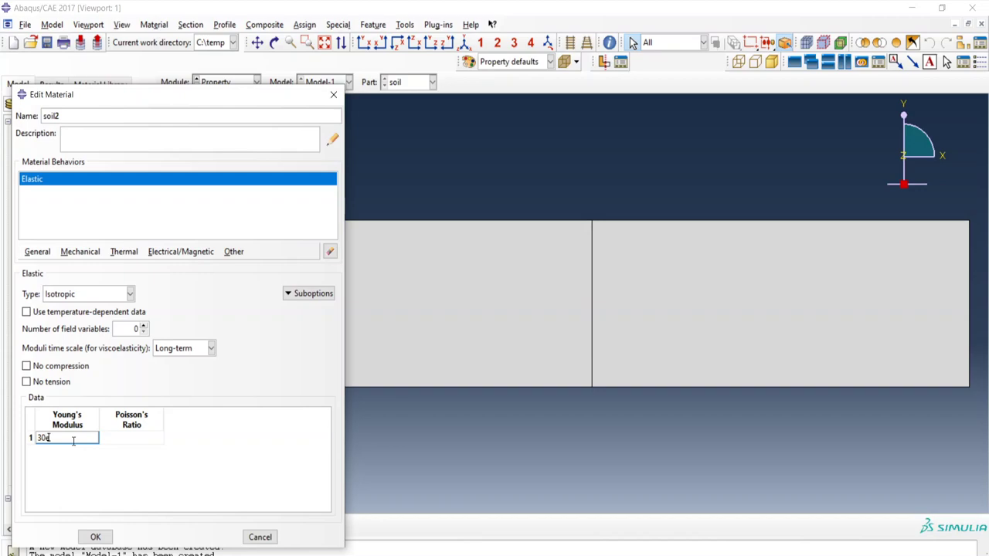
left_click(123, 437)
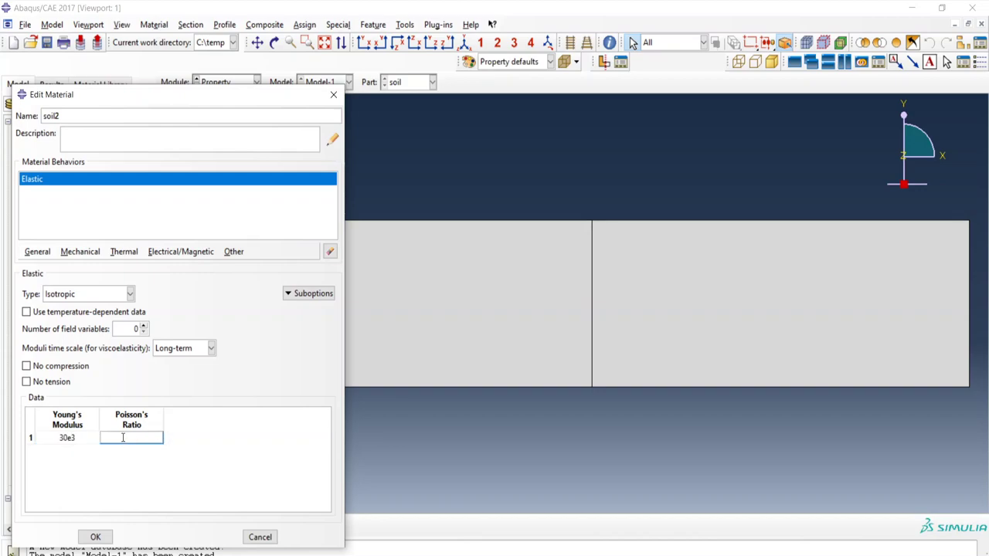
type("0.3")
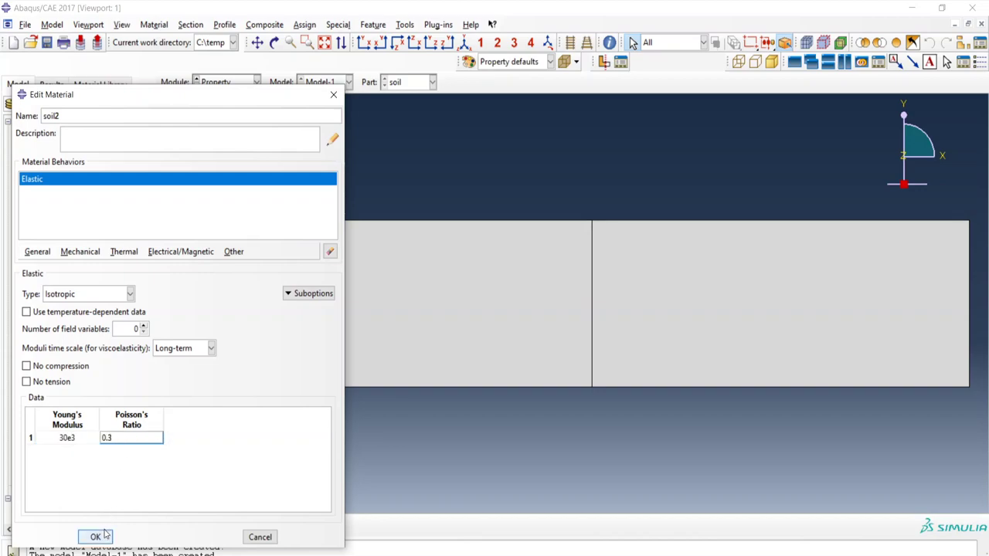
left_click(97, 536)
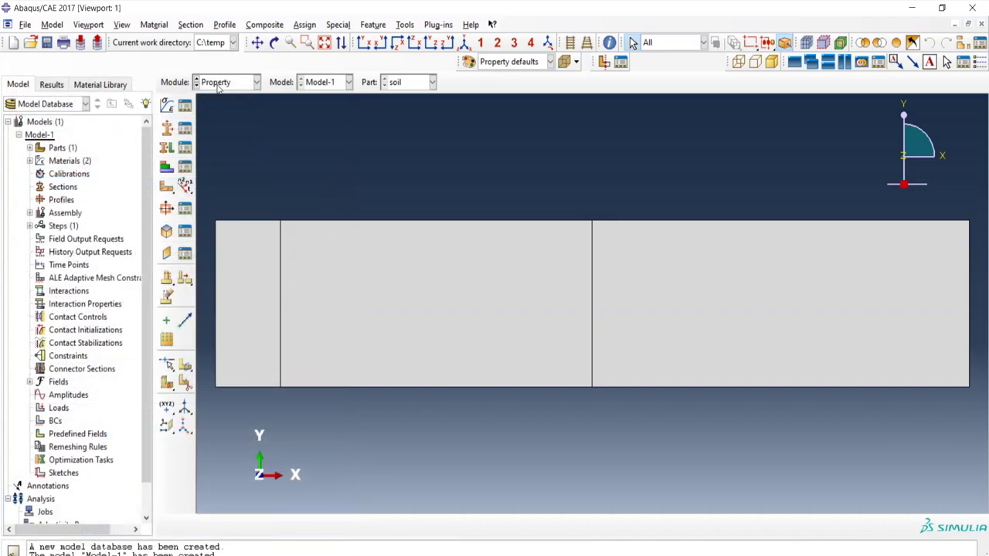
Create a solid homogeneous section named soil1 that uses the material soil1.
left_click(166, 128)
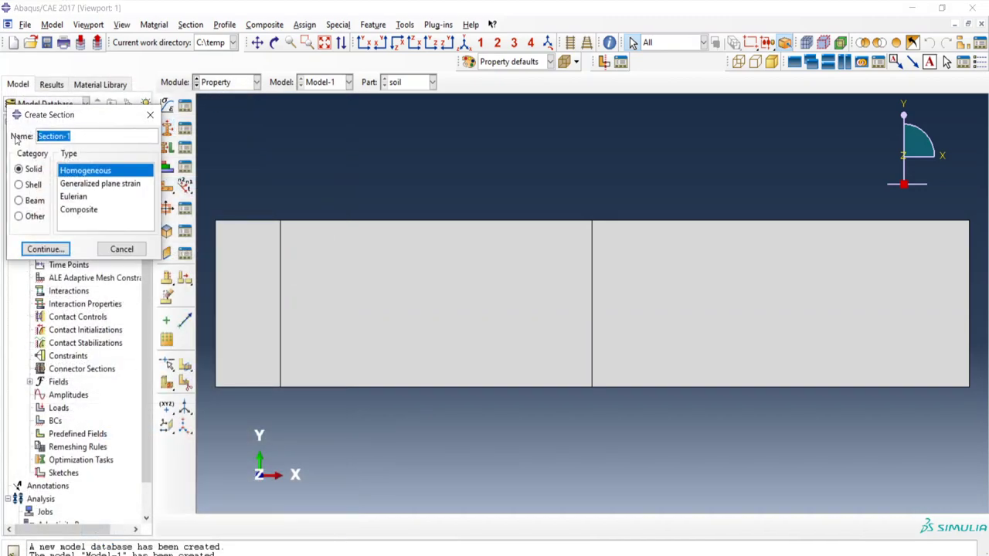
type("soil1")
left_click(46, 249)
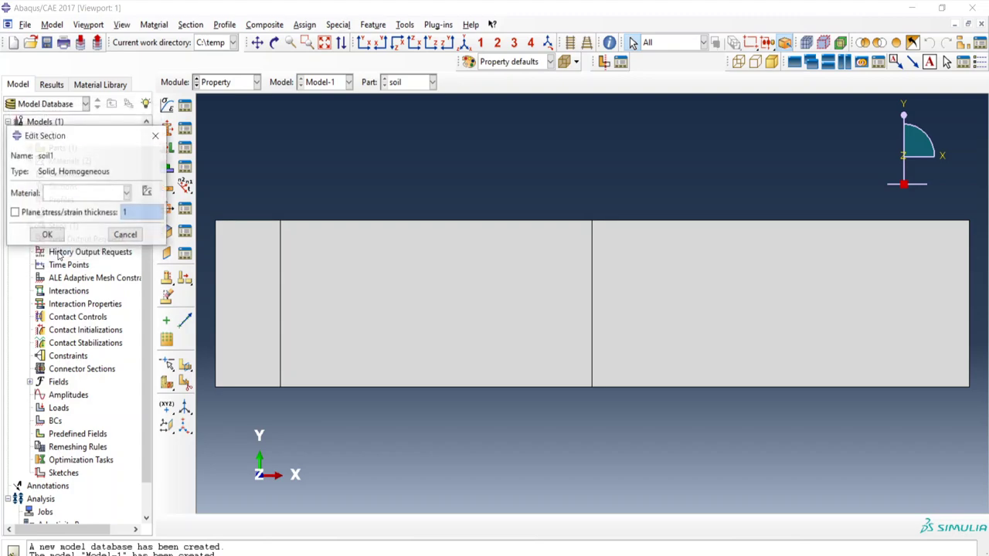
left_click(126, 193)
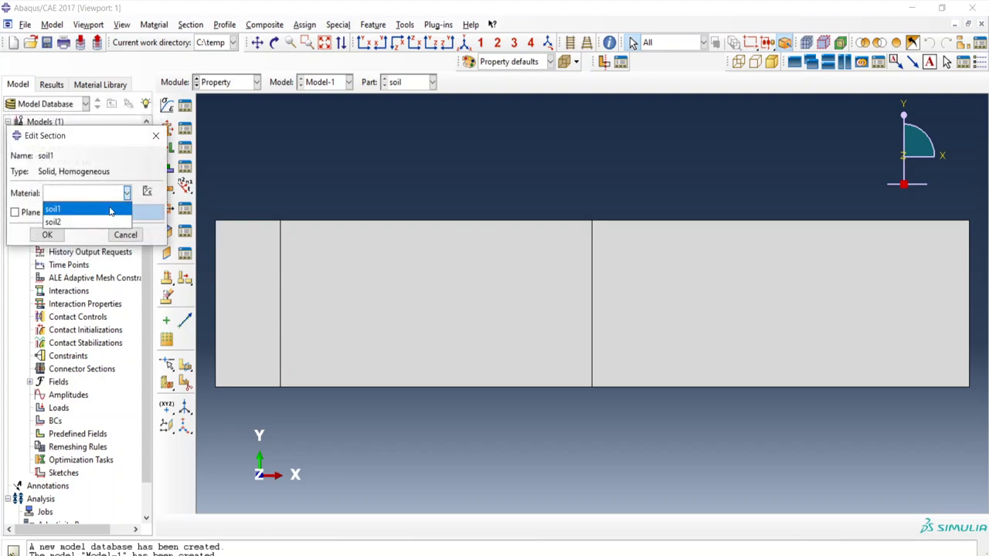
left_click(111, 211)
left_click(47, 234)
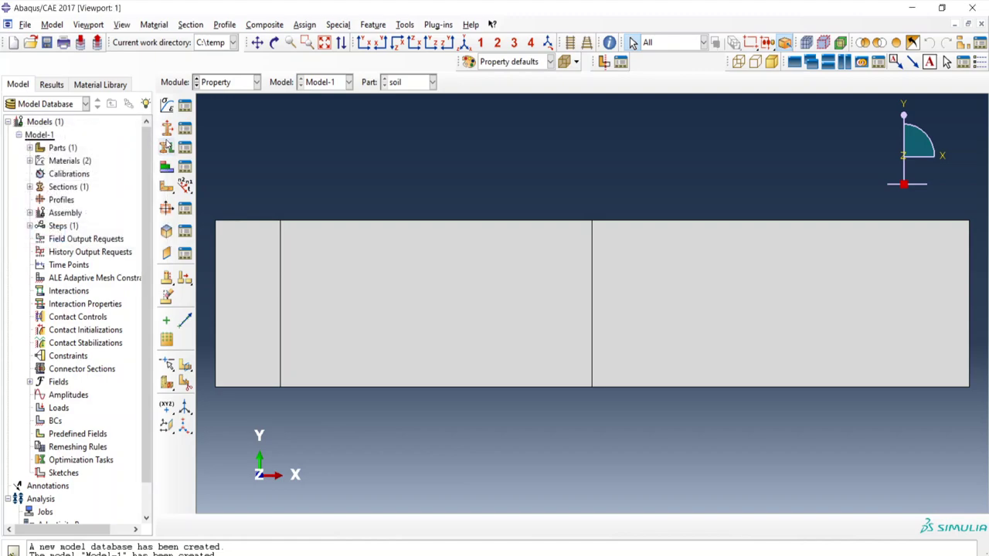
Create a solid homogeneous section named soil2 that uses the material soil2.
left_click(167, 146)
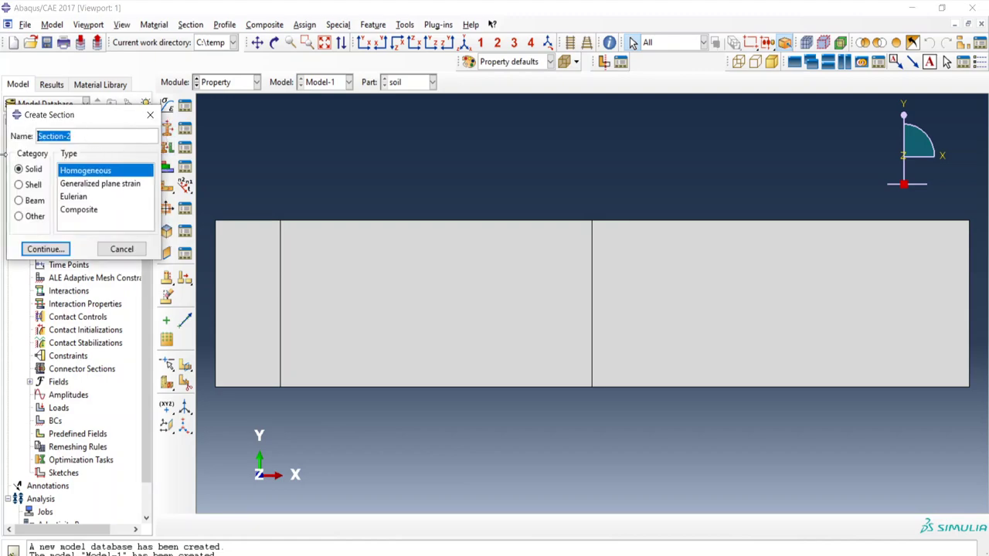
type("soil2")
left_click(47, 249)
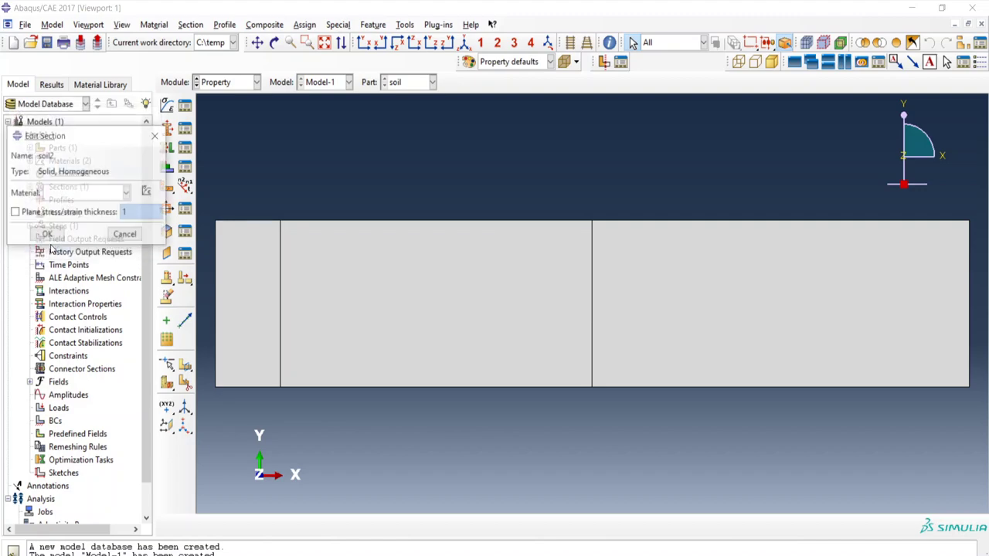
left_click(126, 193)
left_click(112, 220)
left_click(58, 236)
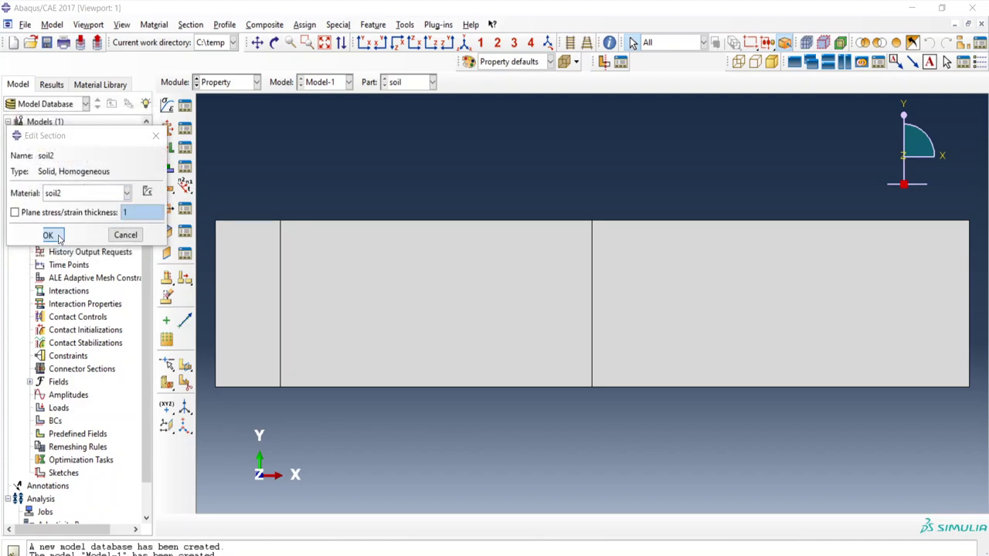
Assign the soil1 section to the narrow left and middle regions of the soil part, creating the set Set-1.
left_click(167, 146)
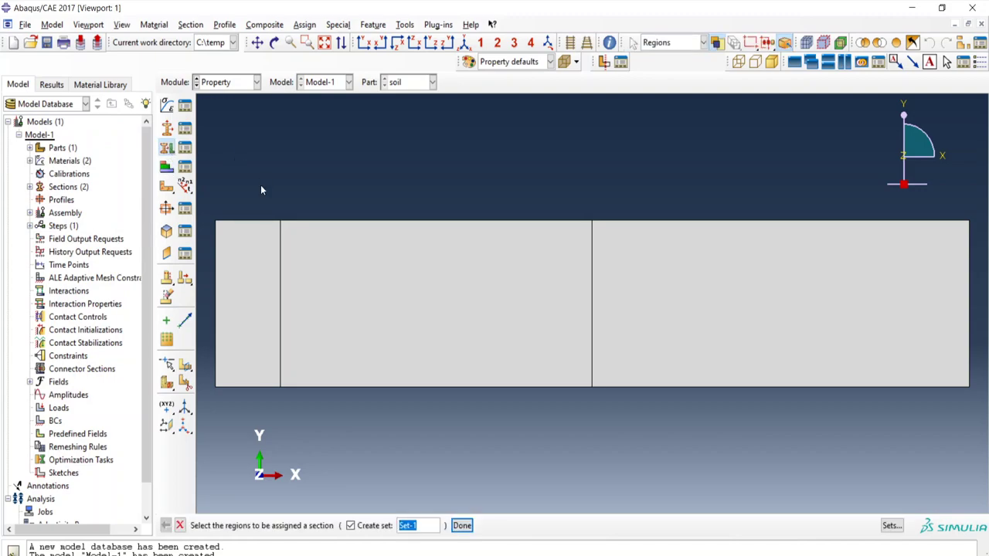
left_click_drag(260, 185, 417, 352)
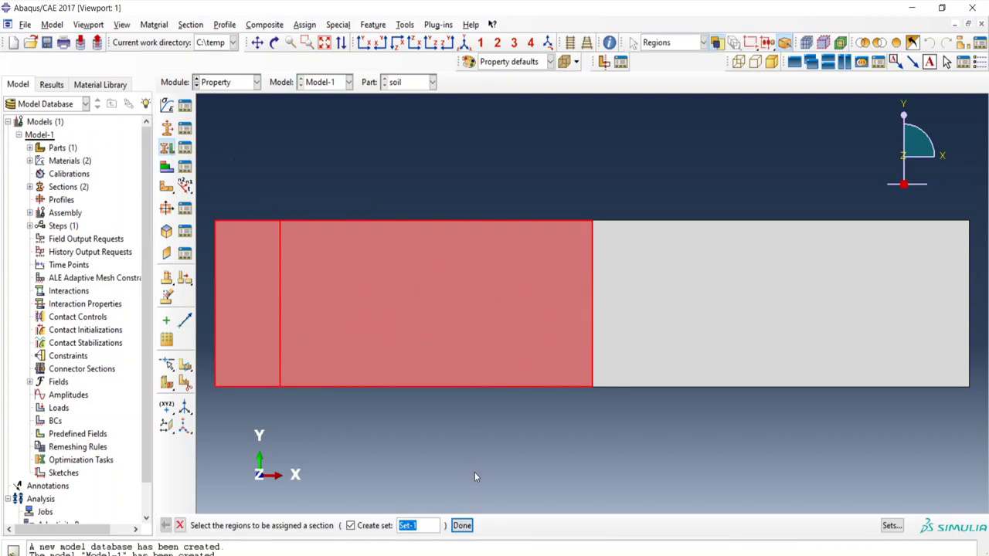
left_click(462, 525)
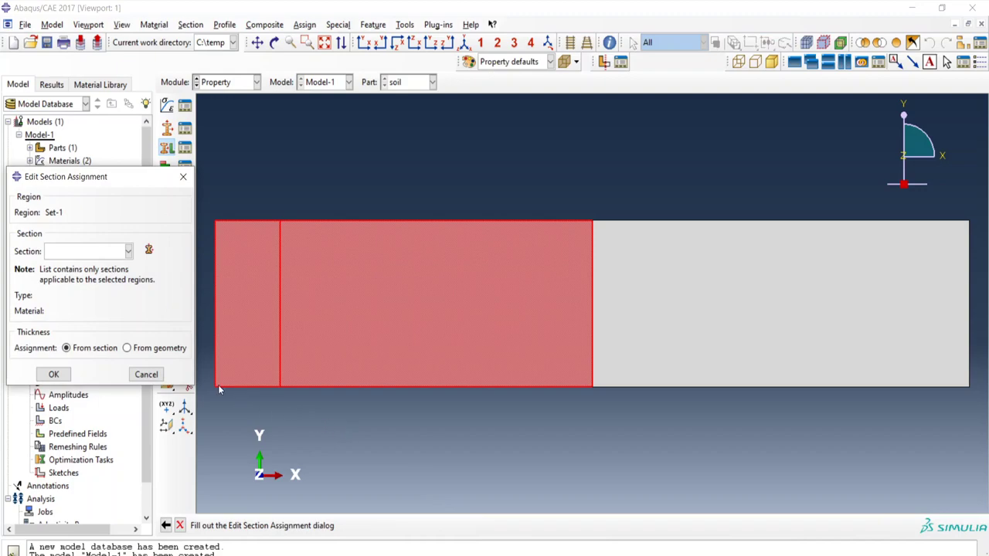
left_click(128, 251)
left_click(120, 264)
left_click(128, 251)
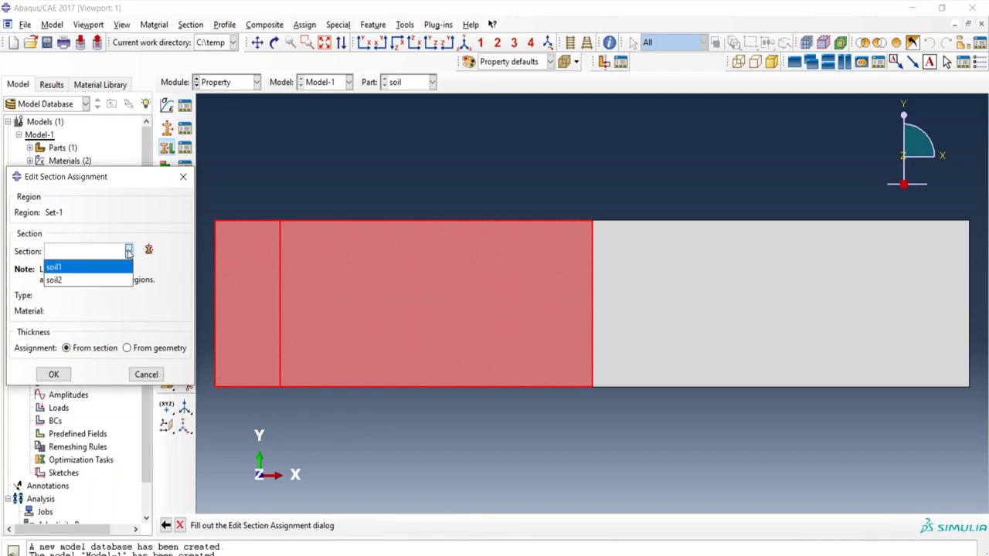
left_click(118, 264)
left_click(128, 252)
left_click(87, 267)
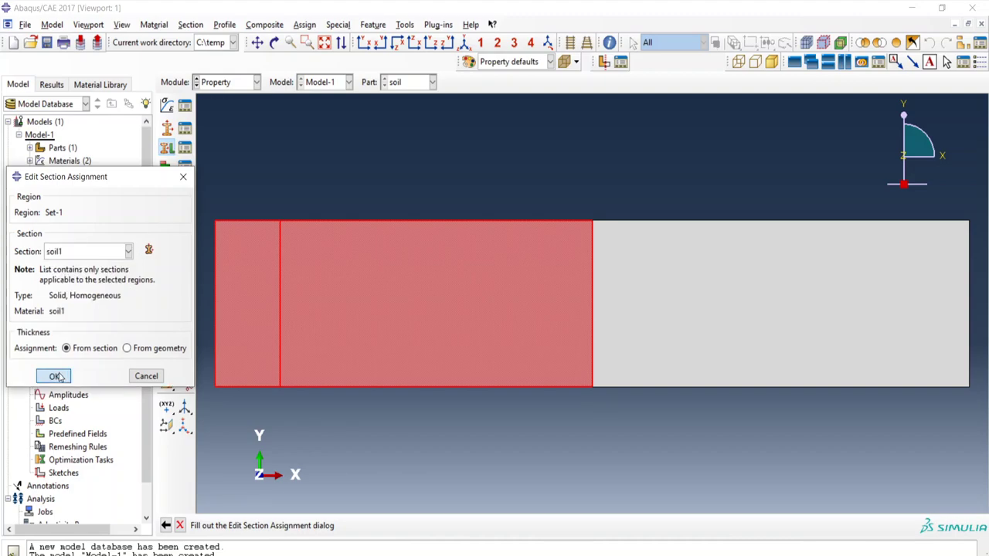
left_click(54, 374)
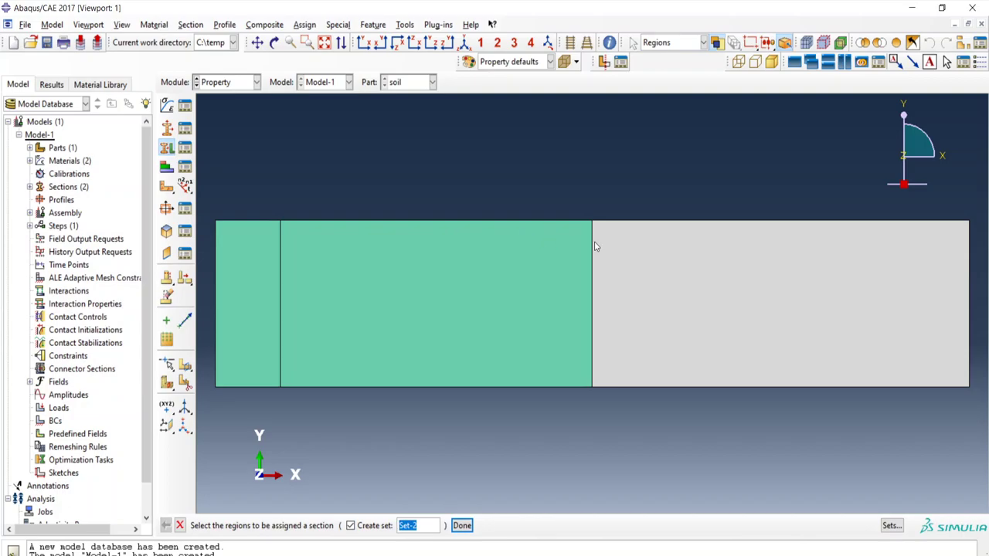
Assign the soil2 section to the rightmost region of the soil part with the set Set-2, and finish the section assignment.
left_click(682, 383)
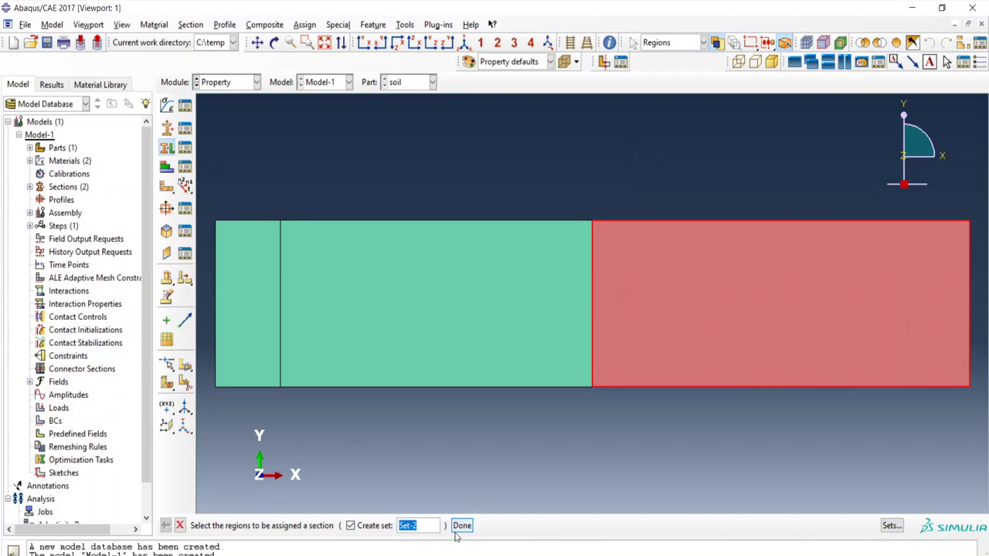
left_click(462, 525)
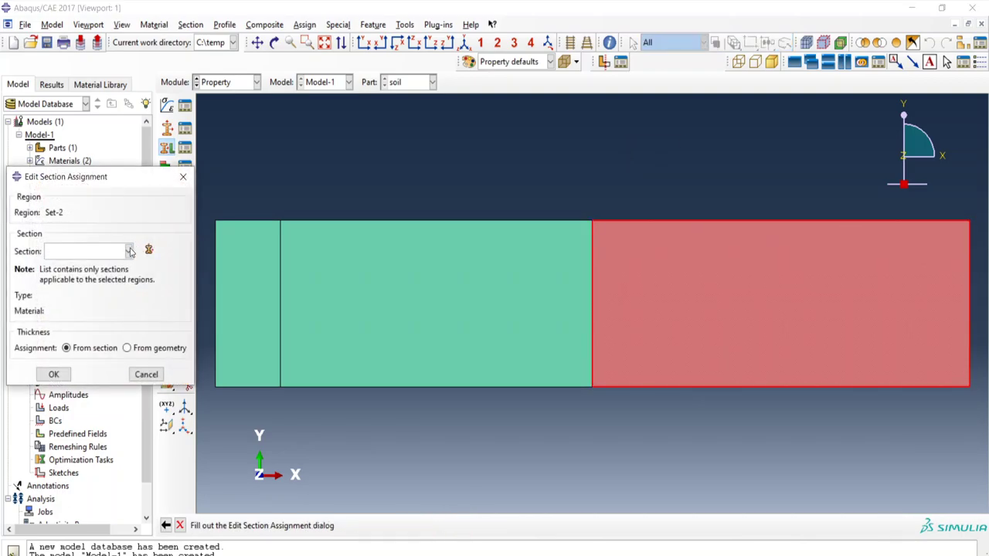
left_click(130, 252)
left_click(108, 283)
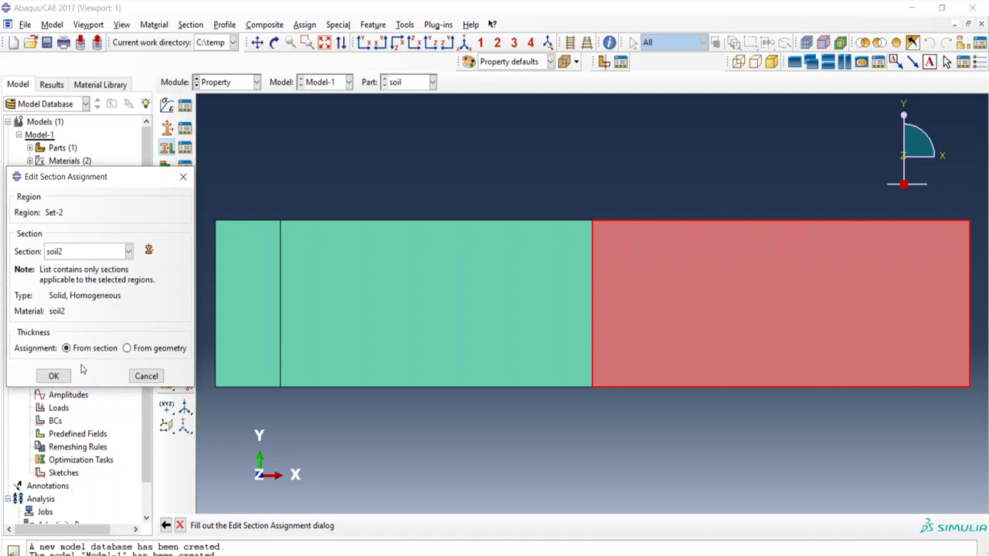
left_click(54, 376)
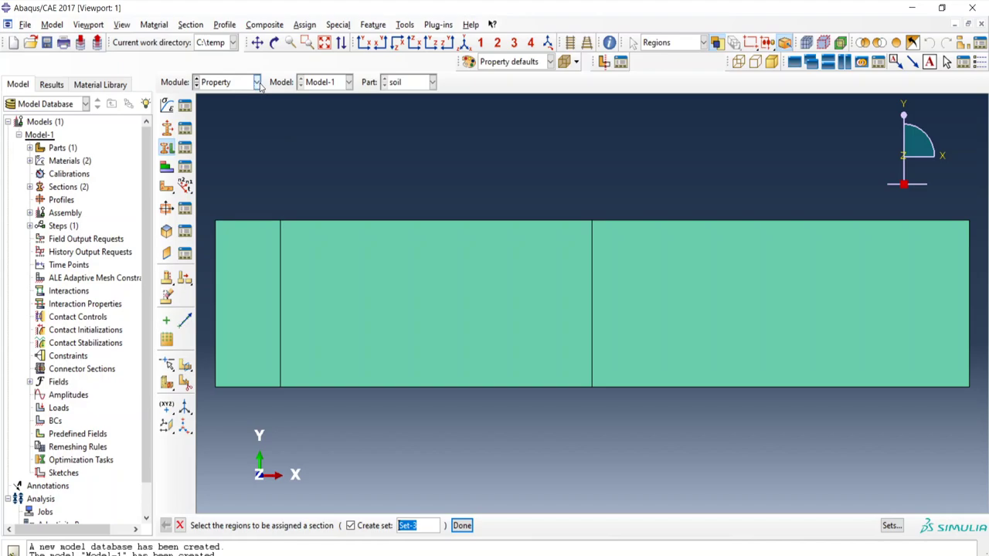
left_click(463, 525)
Create an independent (mesh on instance) instance of the soil part in the Assembly module.
left_click(257, 83)
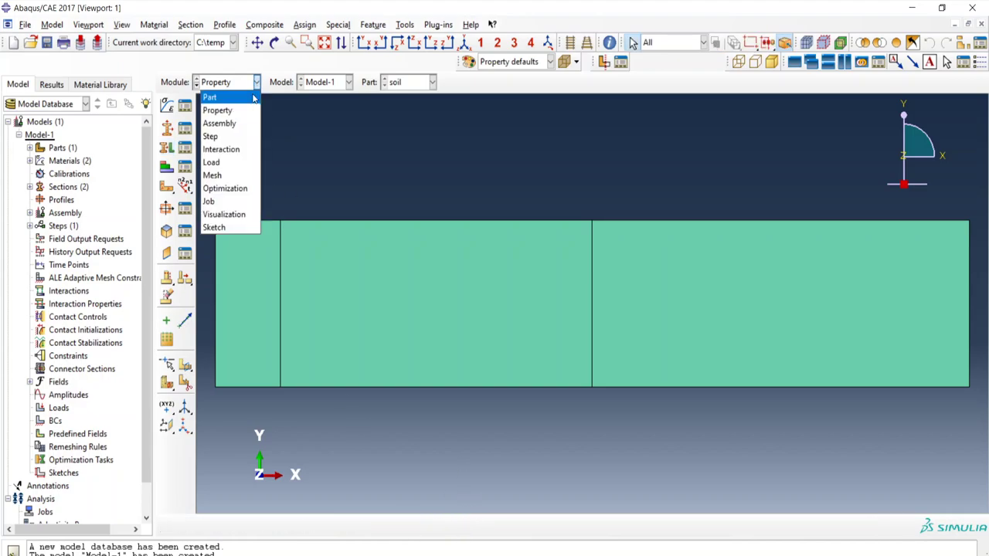
left_click(244, 124)
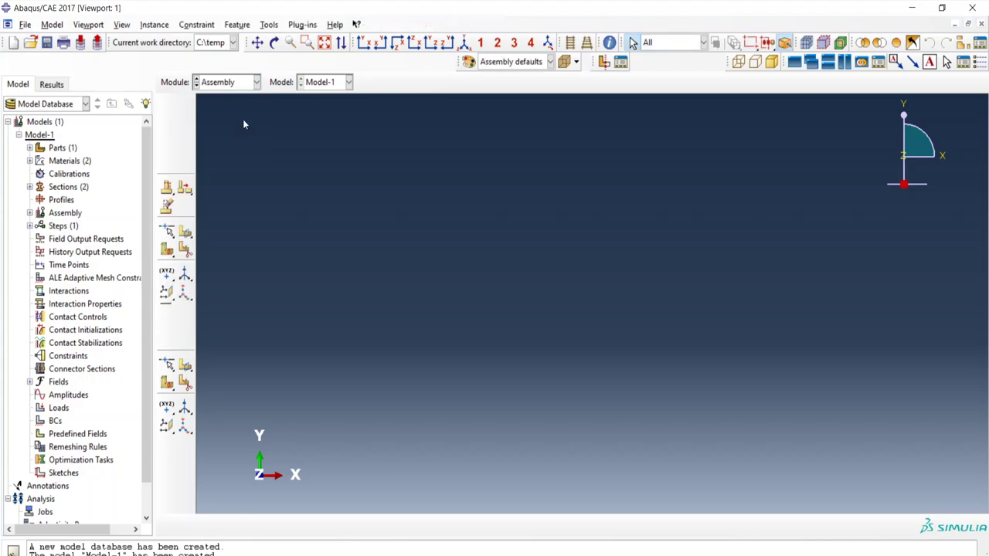
left_click(167, 107)
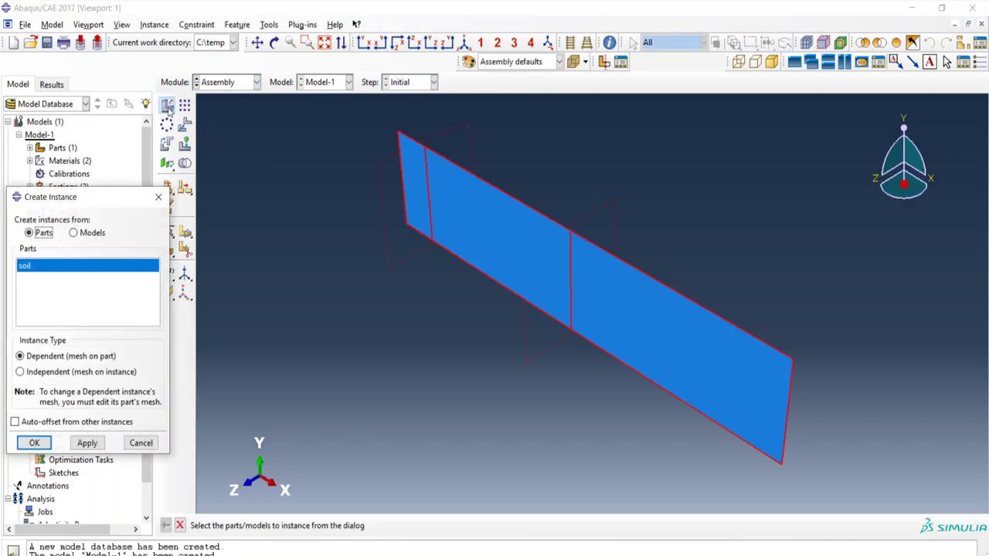
left_click(77, 372)
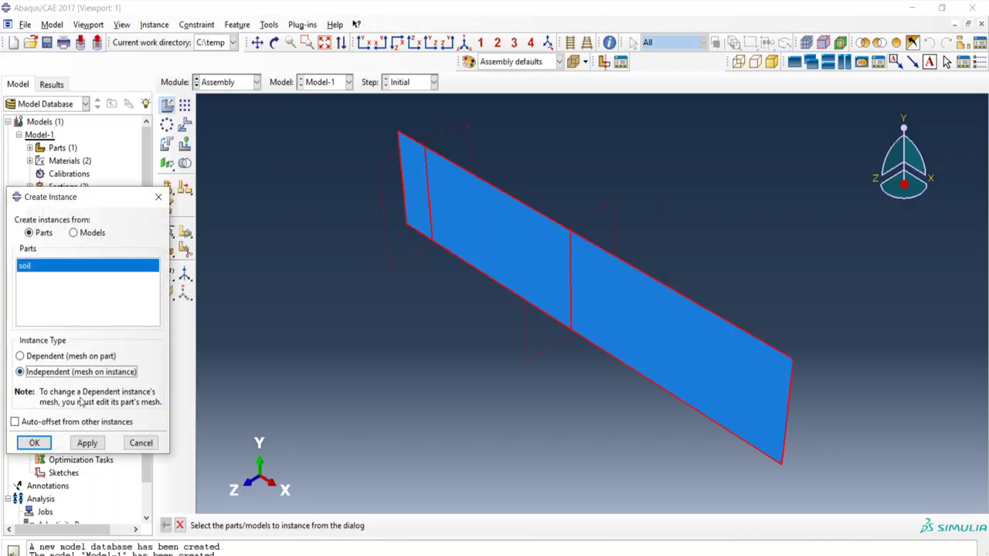
left_click(87, 443)
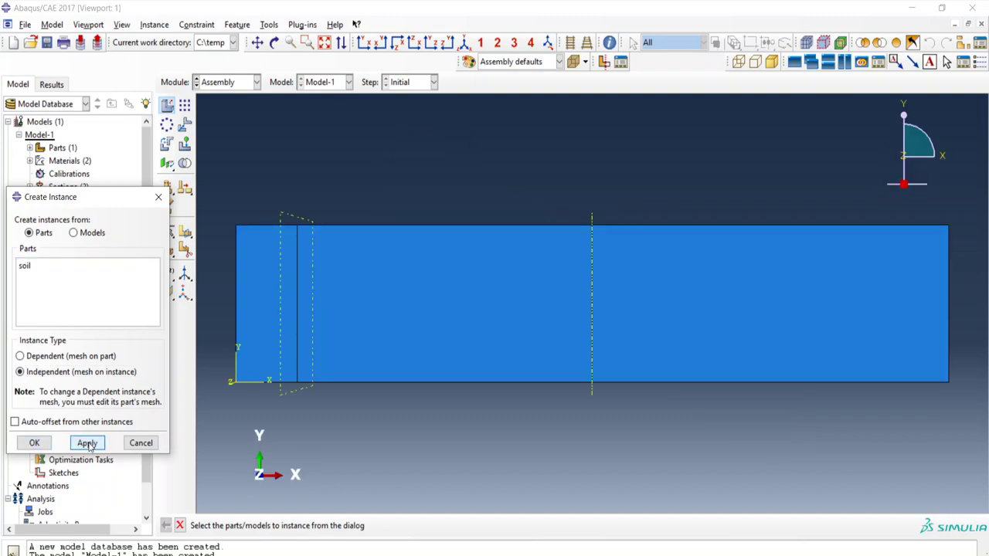
left_click(34, 443)
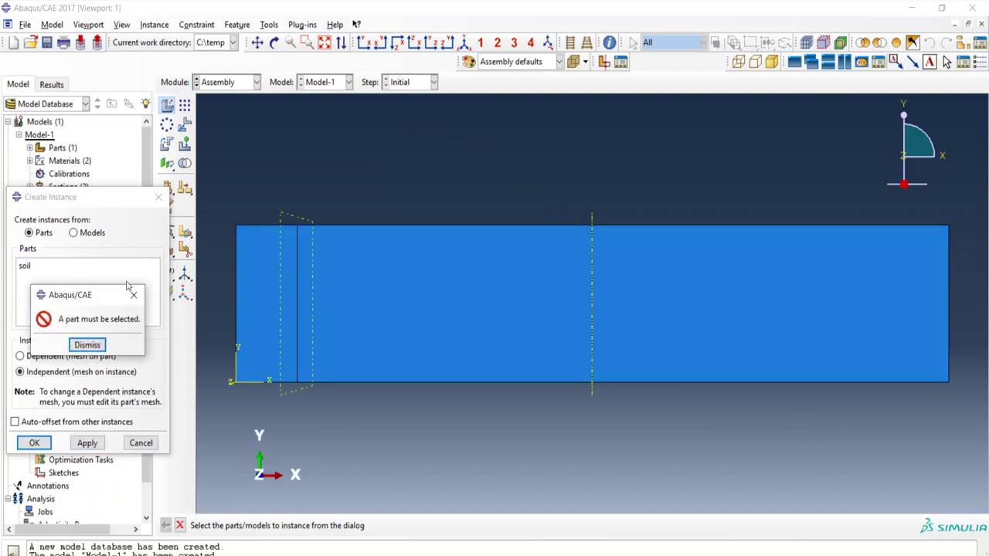
left_click(135, 295)
left_click(159, 197)
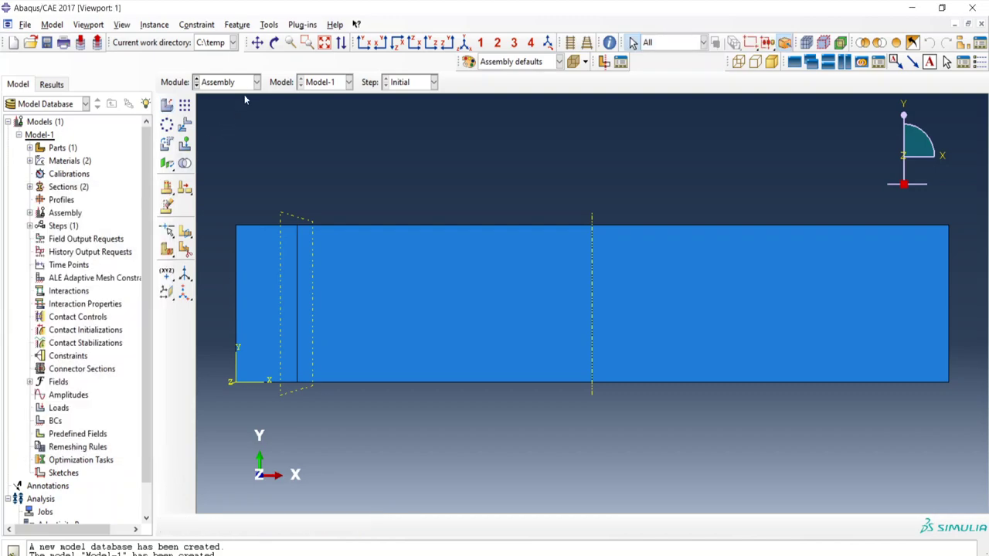
Hide the datum planes in the assembly display options.
left_click(122, 24)
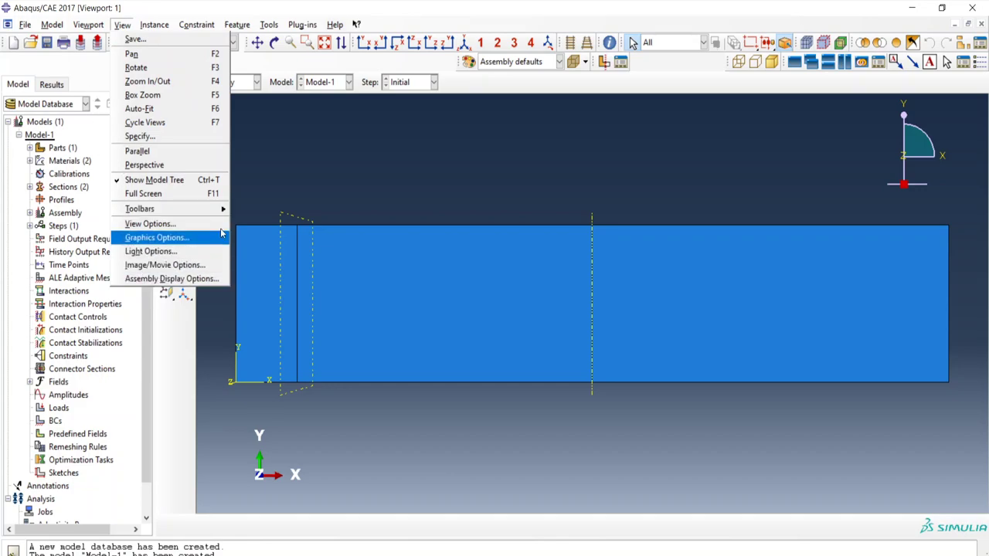
left_click(203, 278)
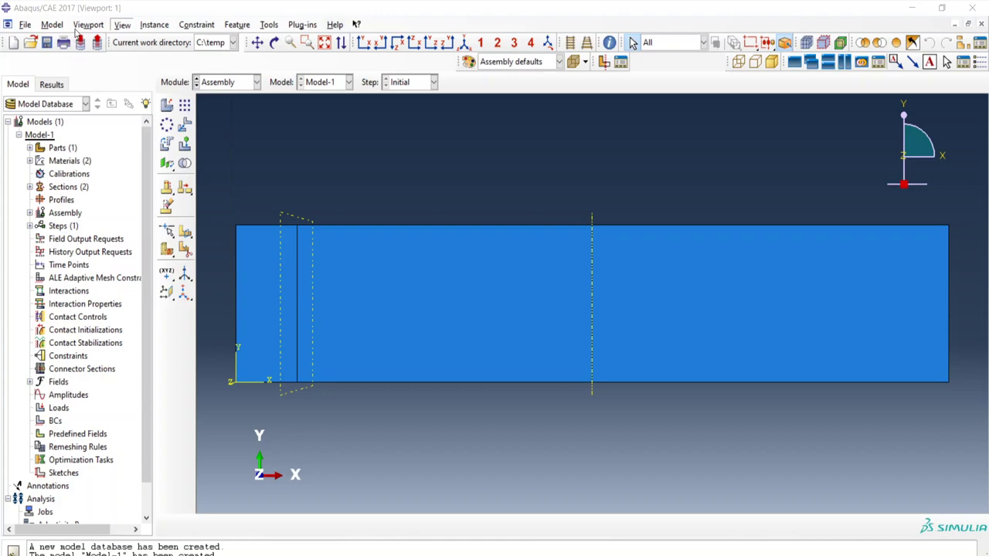
left_click(65, 120)
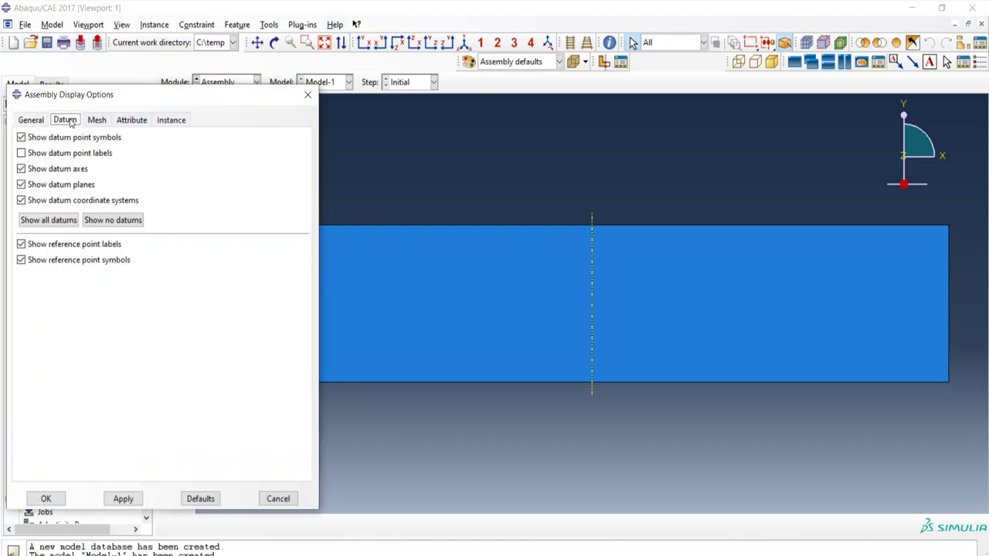
left_click(46, 185)
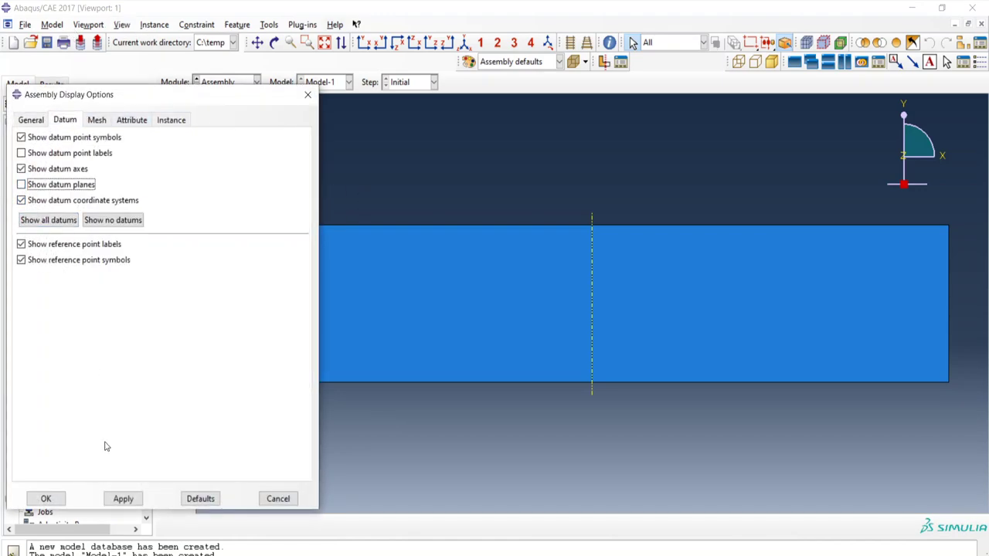
left_click(123, 499)
left_click(45, 499)
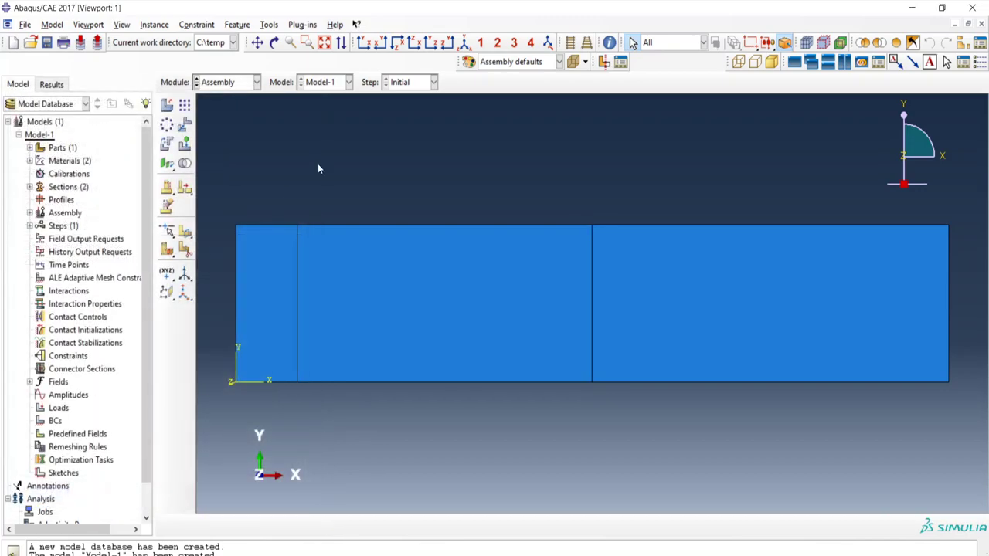
Create a Static, General analysis step named Step-1 after the Initial step in the Step module.
left_click(255, 83)
left_click(231, 139)
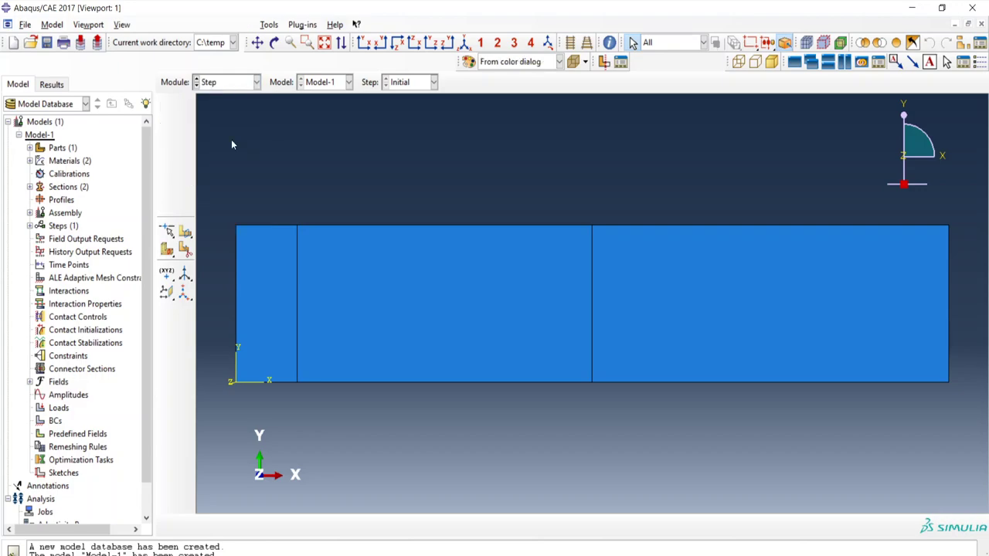
left_click(171, 107)
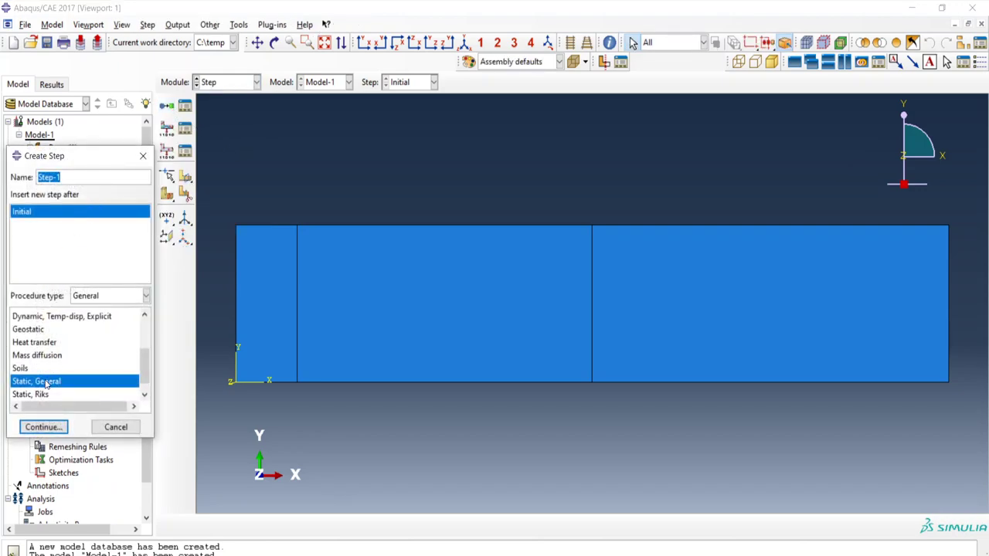
left_click(57, 433)
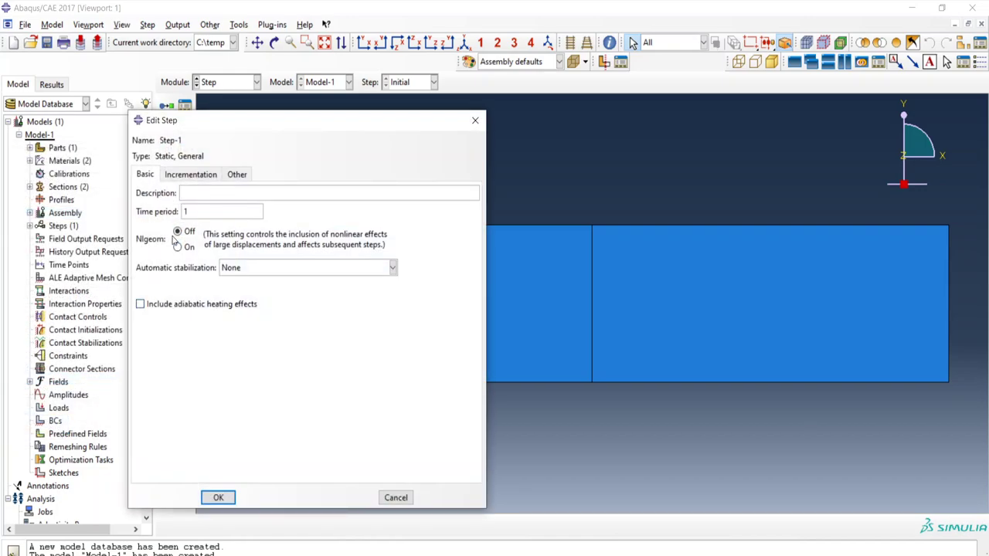
Set Step-1's automatic incrementation to a maximum of 50 increments, with initial increment size 0.025 and maximum 0.1.
left_click(193, 177)
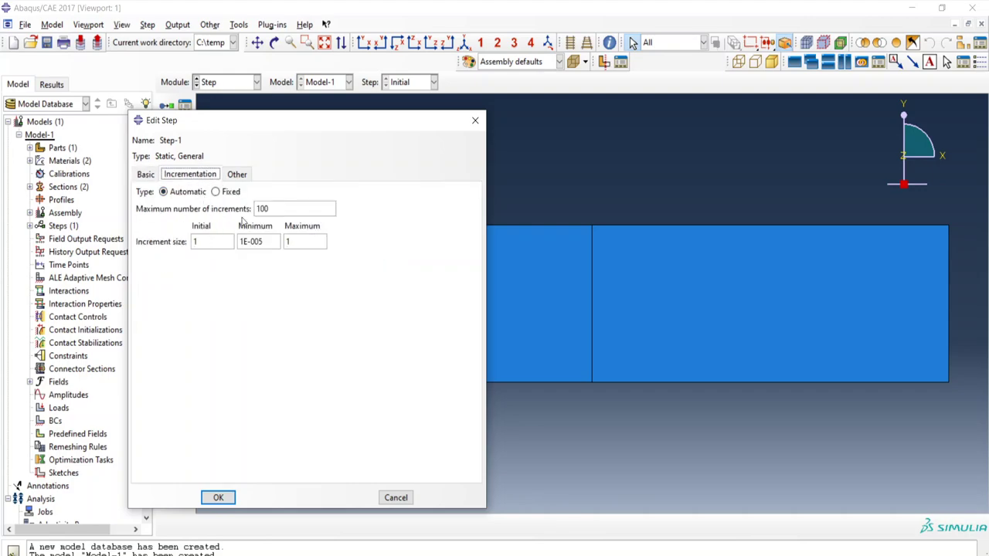
left_click_drag(289, 204, 231, 213)
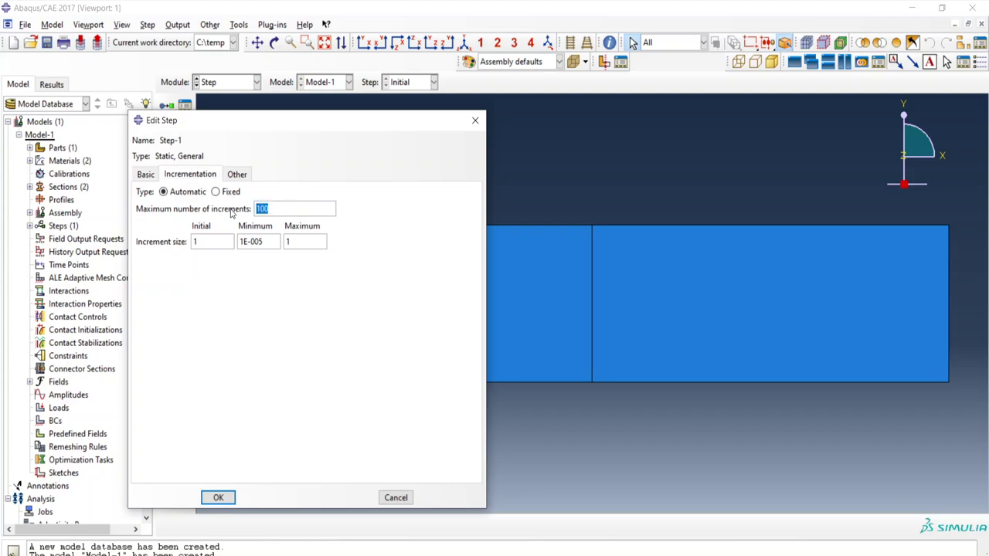
type("50")
left_click_drag(226, 242, 184, 249)
left_click_drag(315, 236, 270, 260)
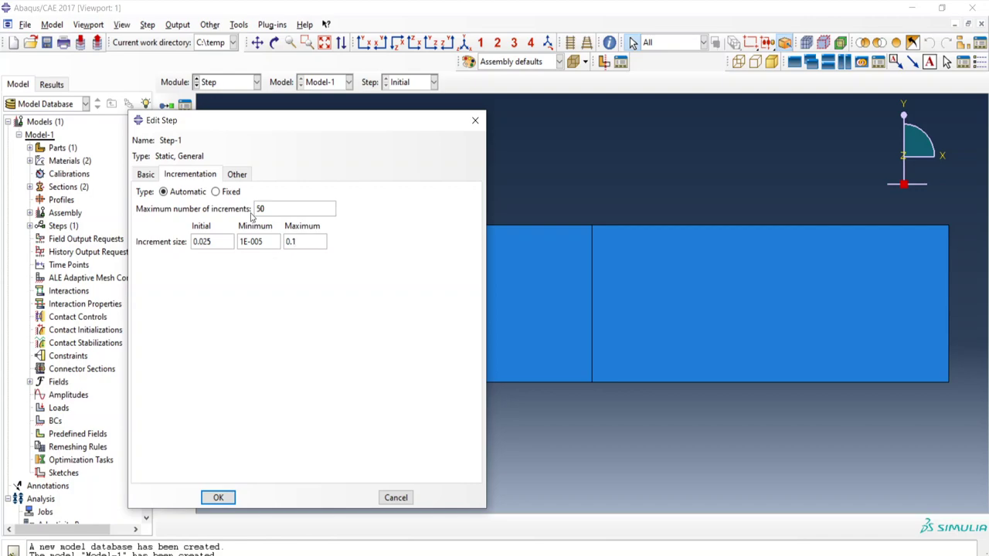
Choose unsymmetric matrix storage for the equation solver of Step-1 and finish the step definition.
left_click(240, 176)
left_click(278, 224)
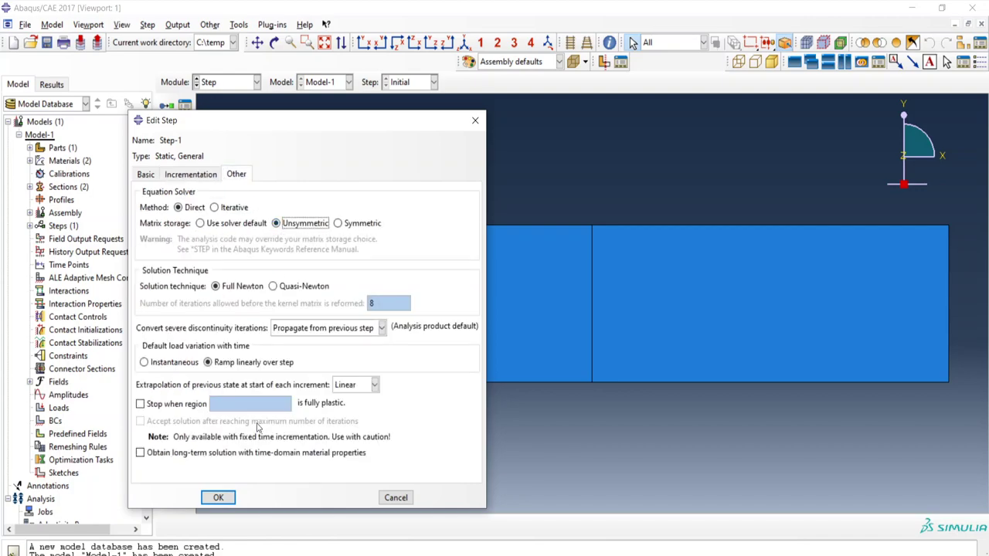
left_click(219, 497)
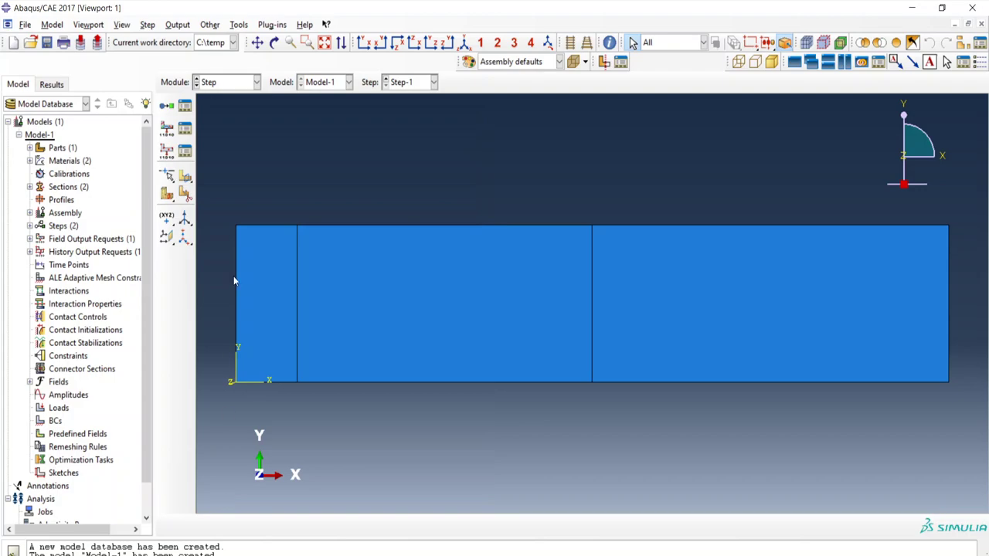
Go to the Mesh module and consult the mesh figure on the problem statement slide in PowerPoint.
left_click(256, 82)
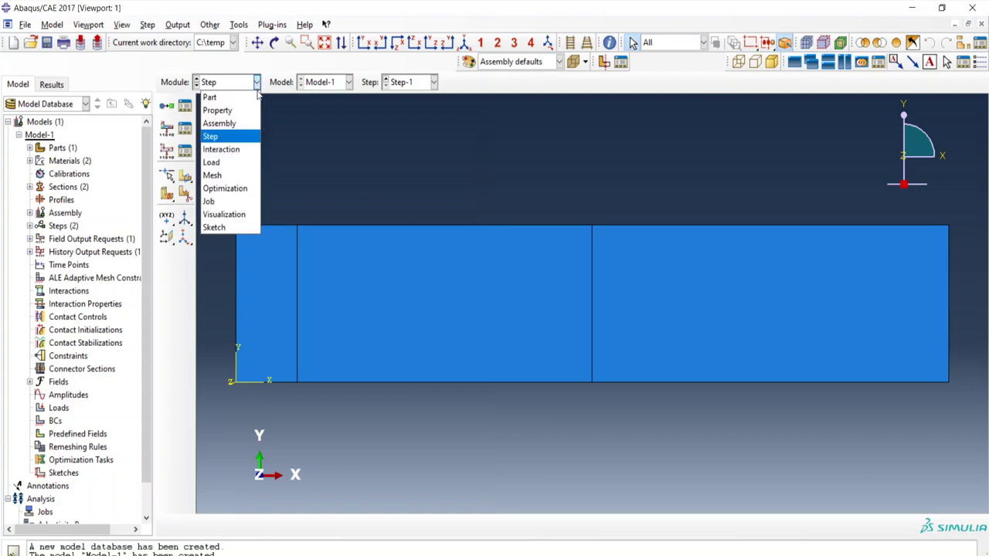
left_click(228, 149)
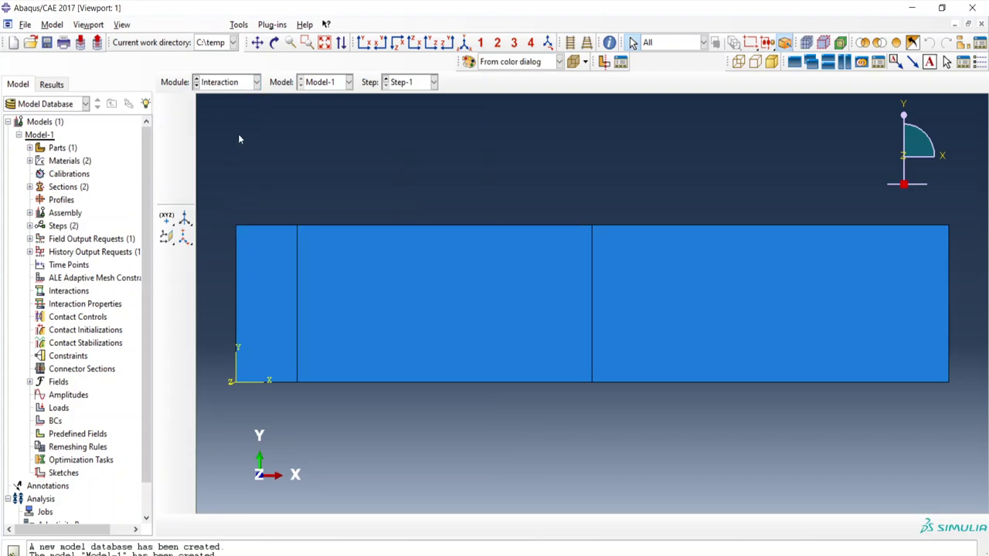
left_click(256, 82)
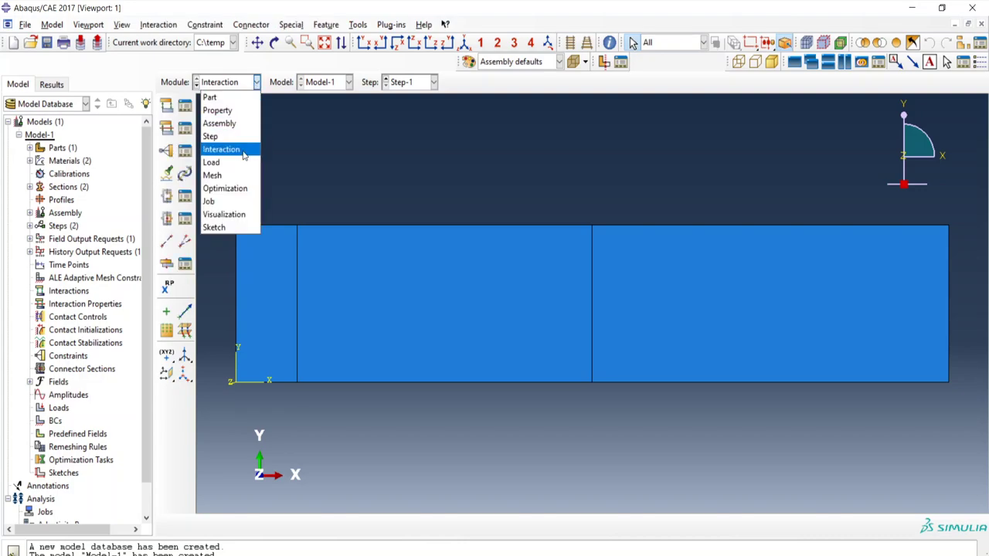
left_click(235, 177)
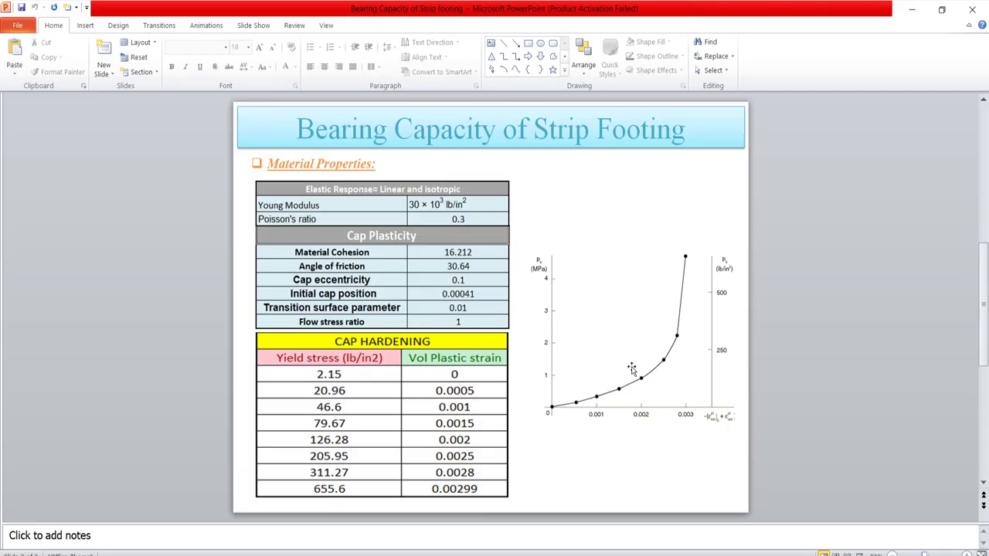
scroll(631, 368, "up", 2)
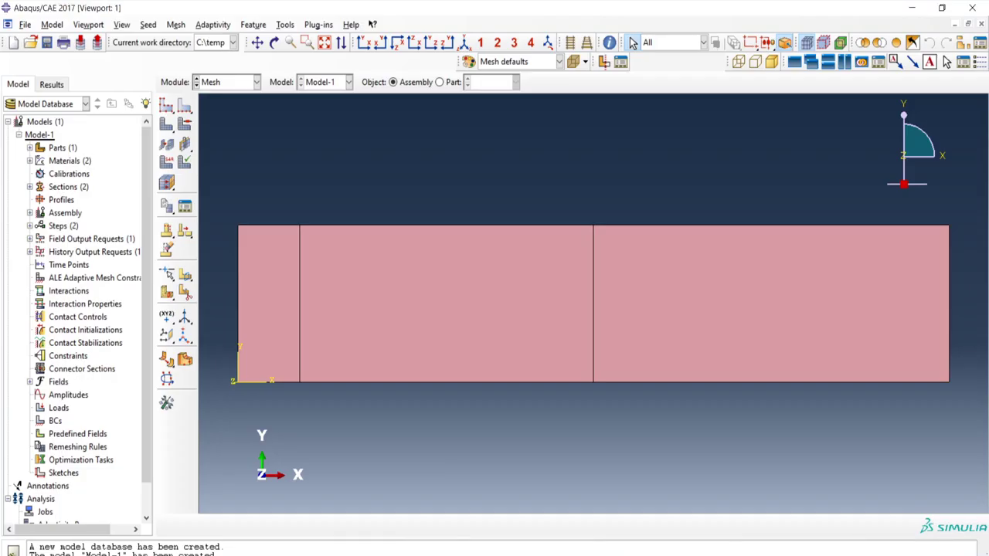
Seed the top and bottom edges of the narrow leftmost region by number with 3 elements and no bias.
left_click(185, 106)
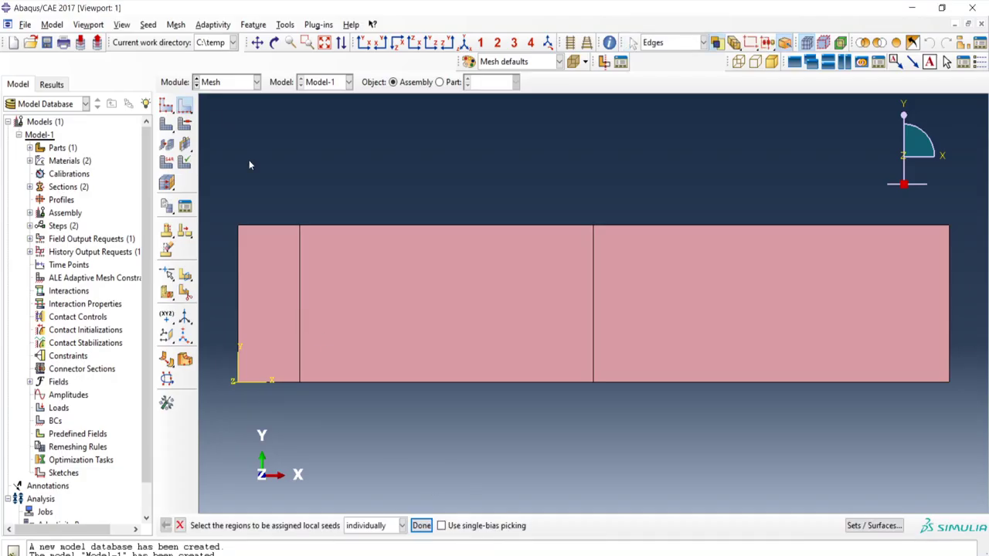
left_click_drag(254, 197, 259, 414)
left_click(421, 525)
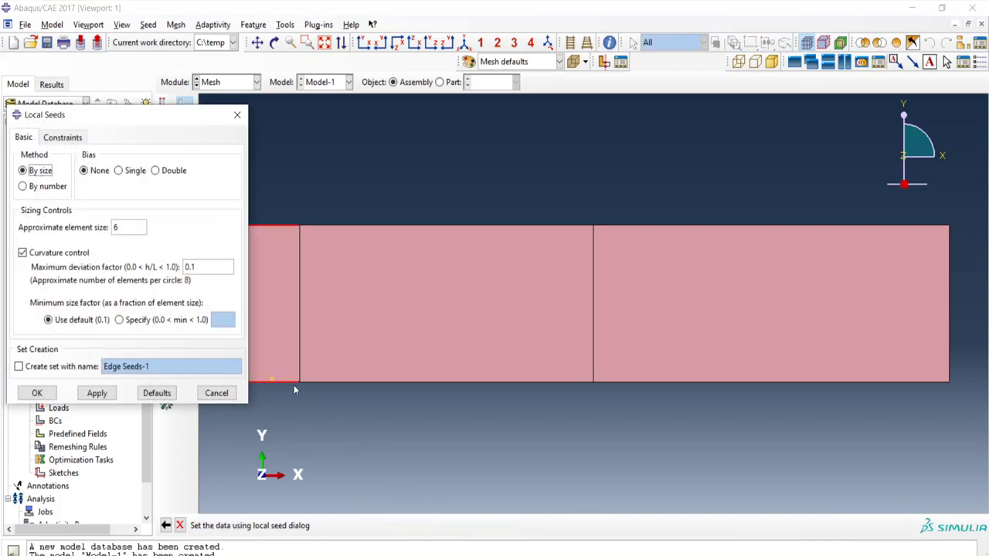
left_click(61, 186)
left_click(123, 230)
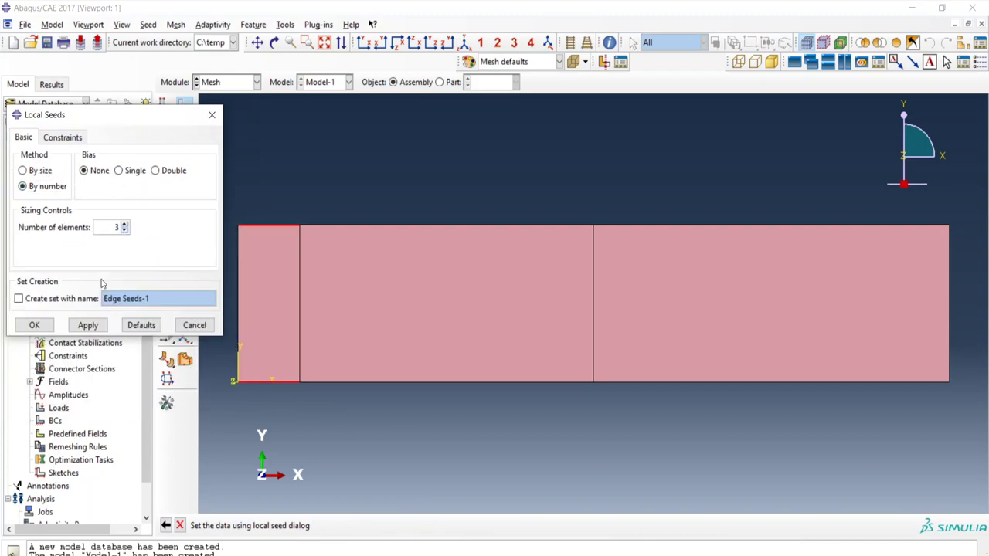
left_click(88, 325)
left_click(34, 325)
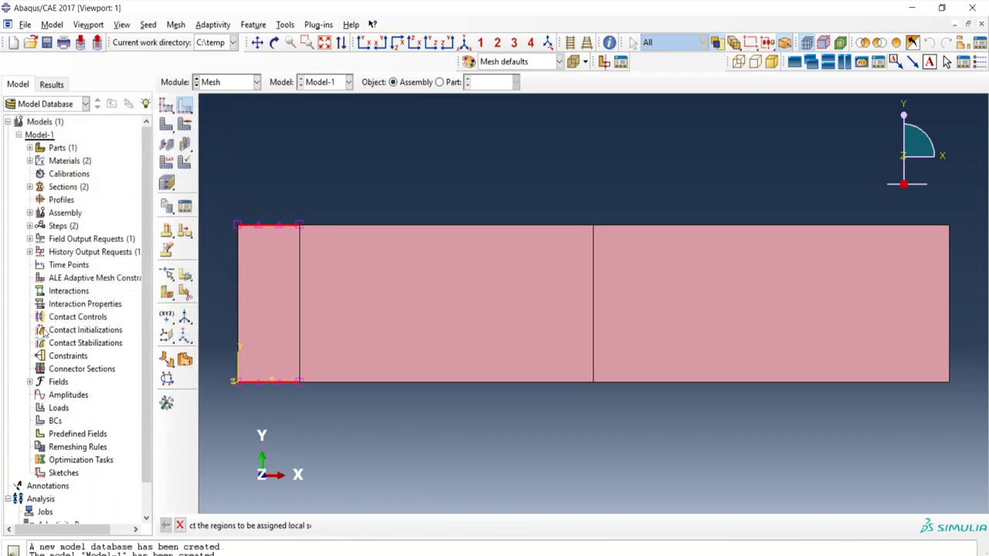
Seed all four vertical edges of the soil instance by number with 4 elements.
left_click_drag(229, 277, 974, 283)
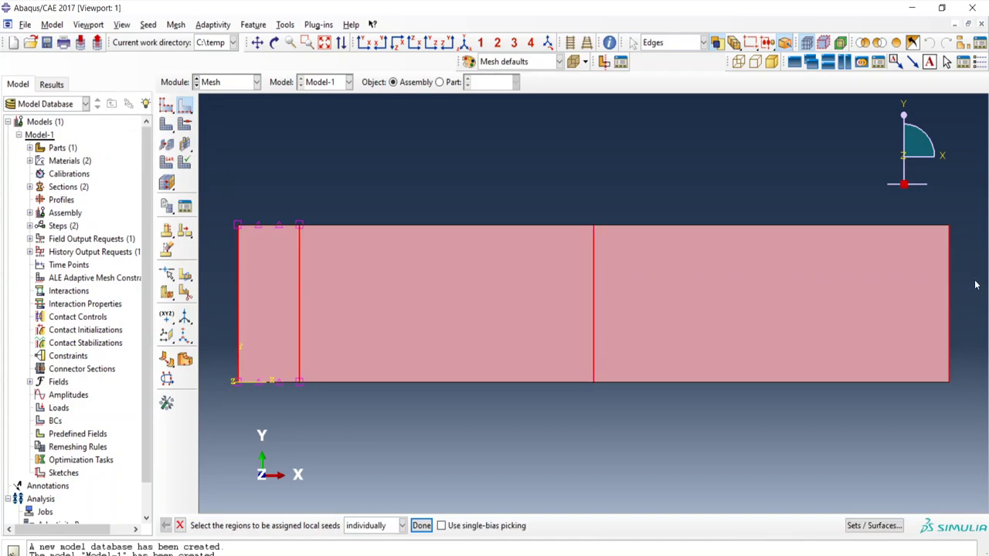
left_click(425, 525)
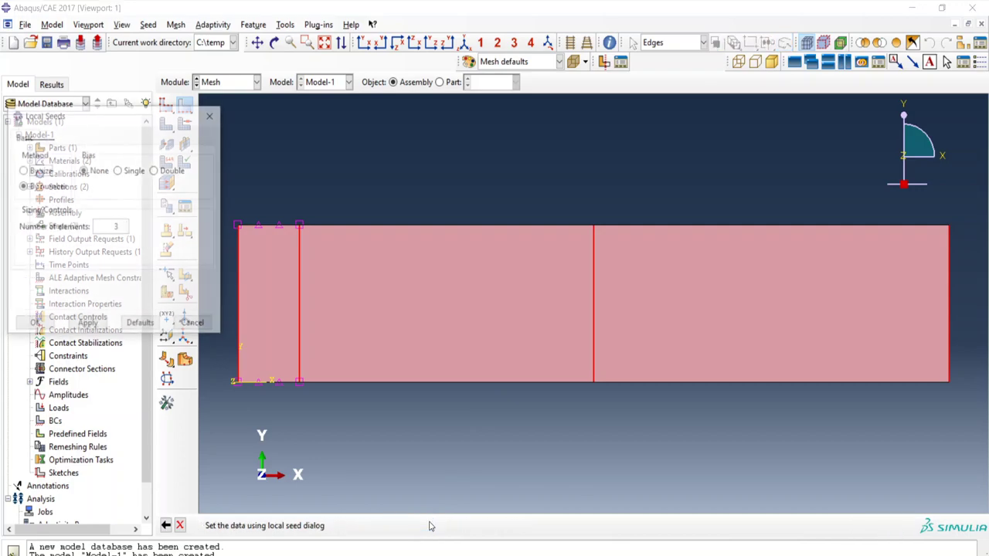
left_click(125, 224)
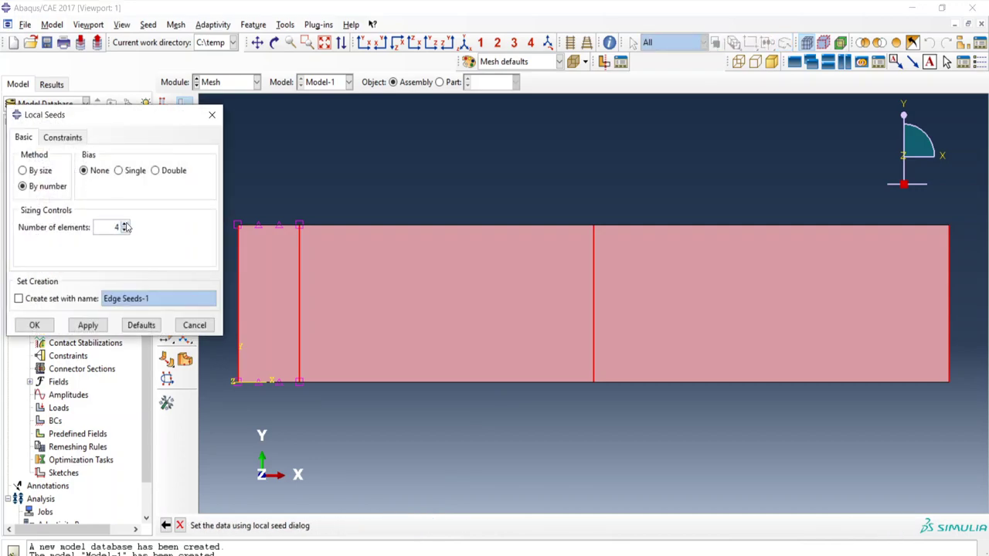
left_click(87, 325)
left_click(34, 325)
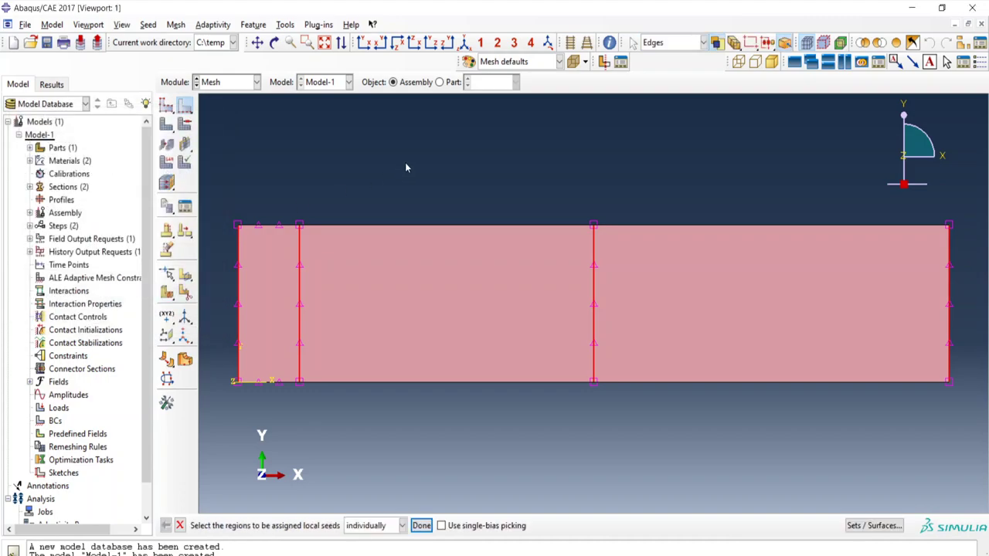
Seed the middle region's top and bottom edges with 6 elements, single bias with ratio 2, flipped so elements are finer toward the leftmost region.
left_click_drag(487, 186, 458, 366)
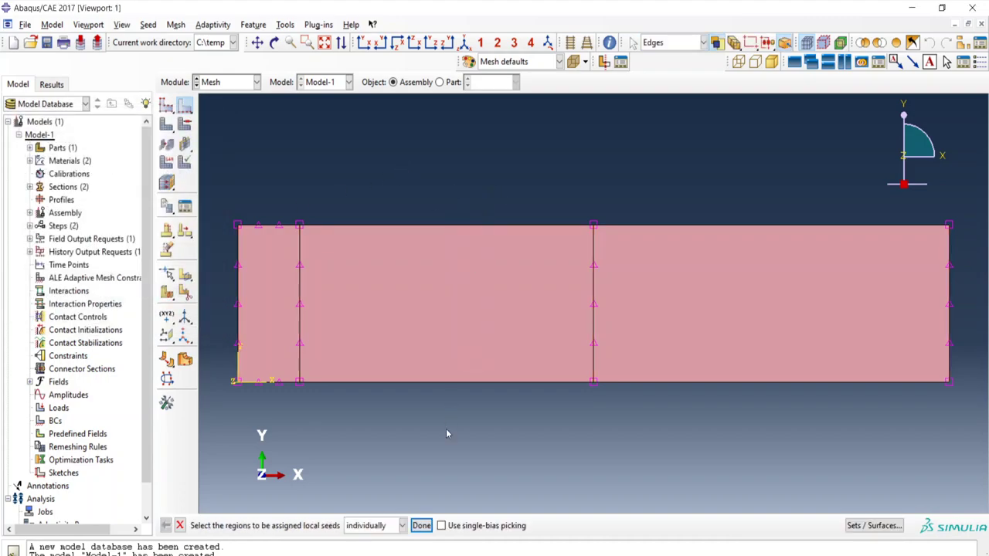
left_click(422, 525)
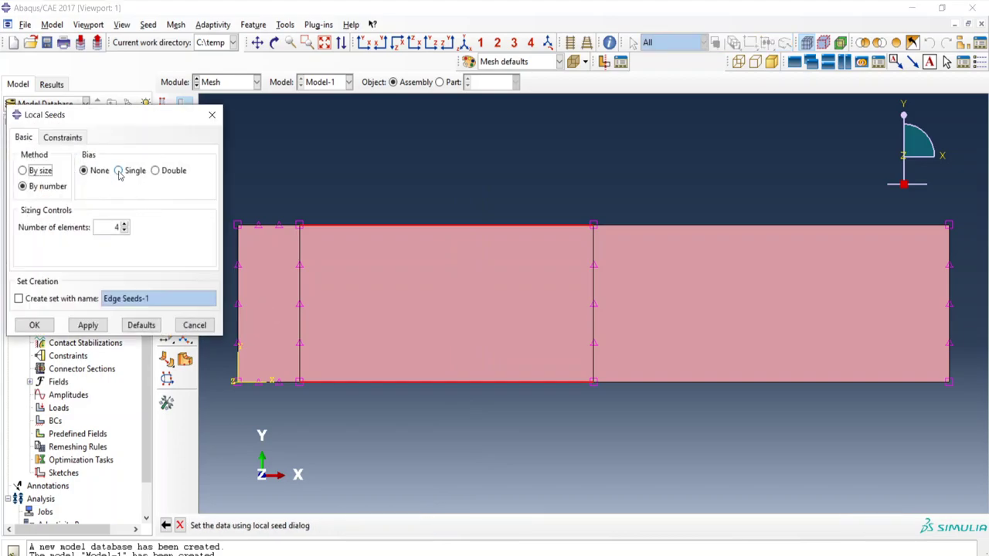
left_click(118, 171)
left_click(125, 225)
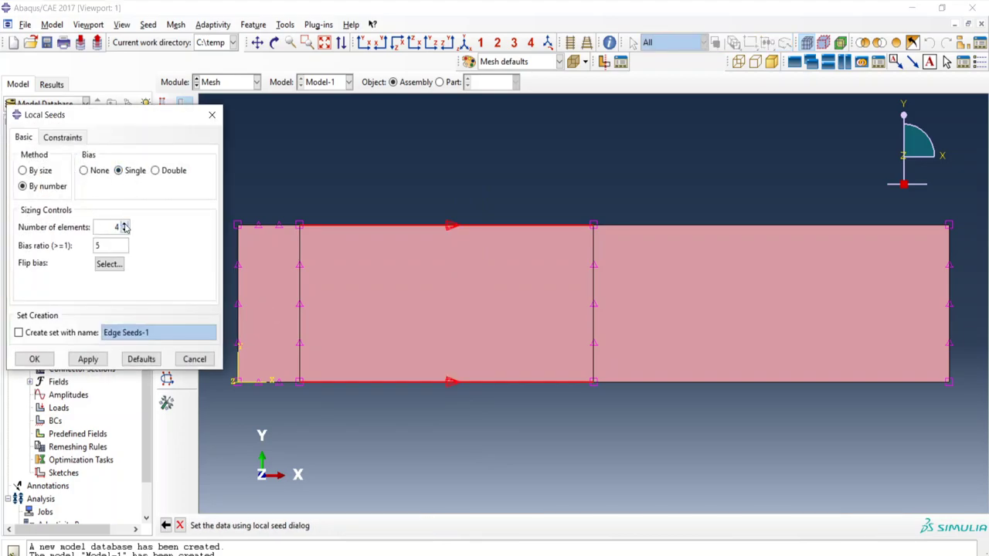
key("Tab")
type("2")
left_click(109, 265)
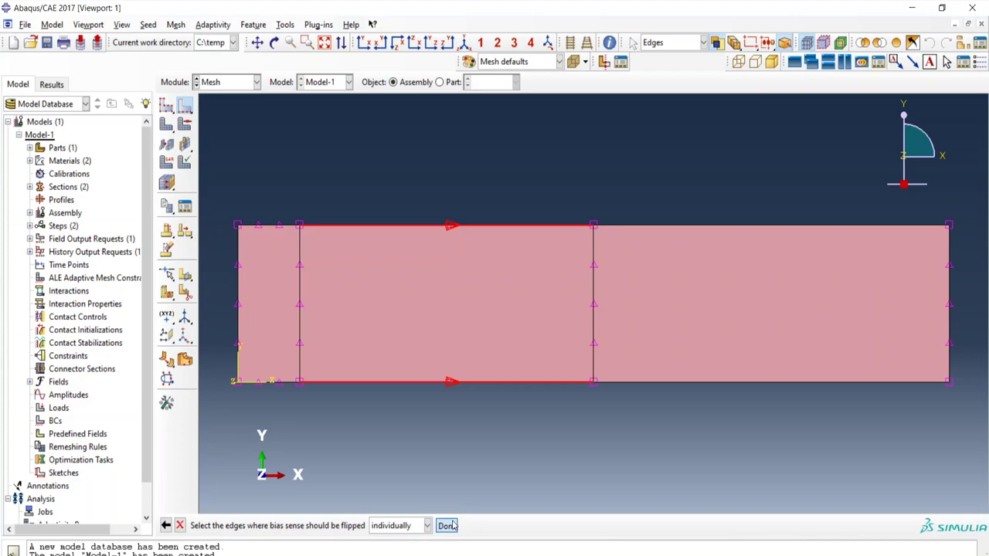
left_click(446, 526)
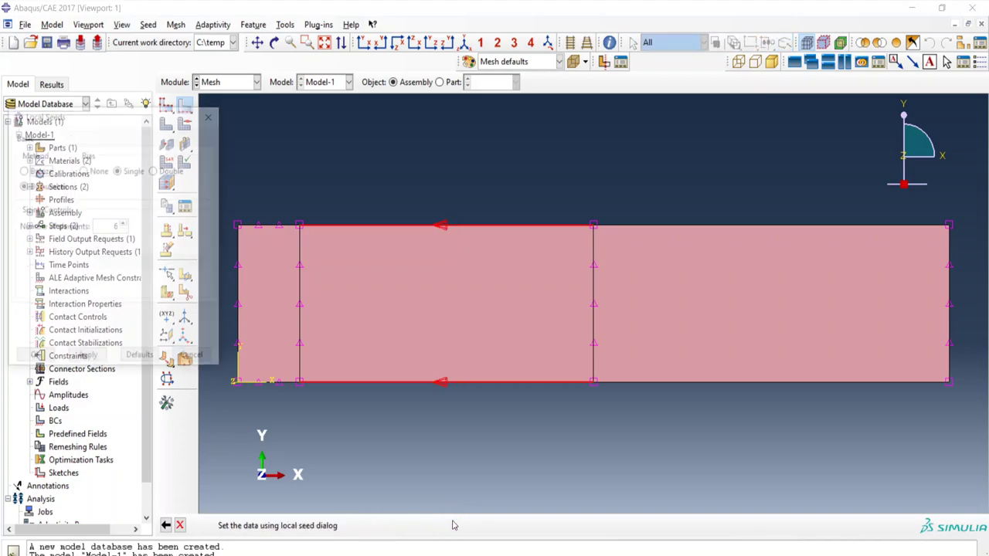
left_click(88, 360)
left_click(34, 359)
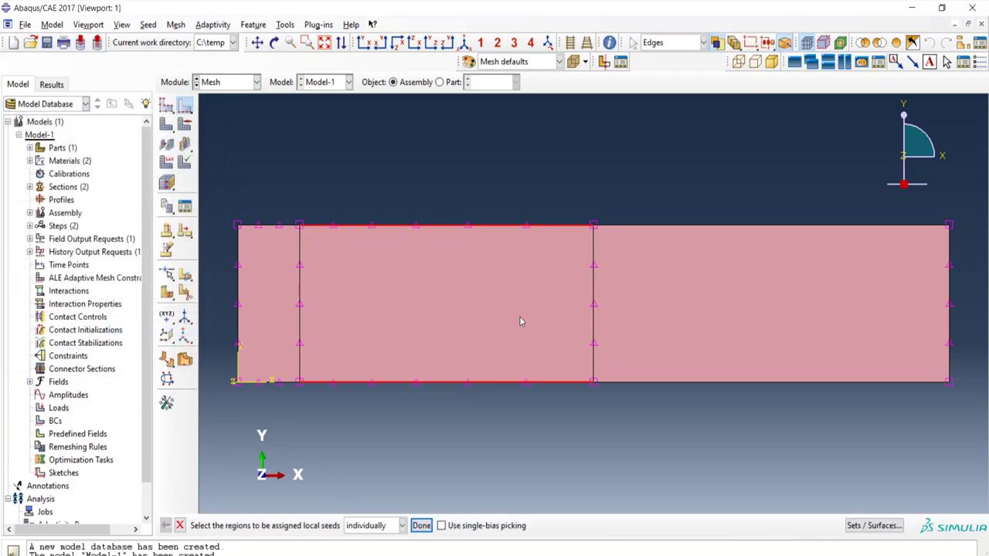
Seed the top and bottom edges of the rightmost region by number with 1 element and no bias.
left_click_drag(675, 182, 672, 452)
left_click(421, 525)
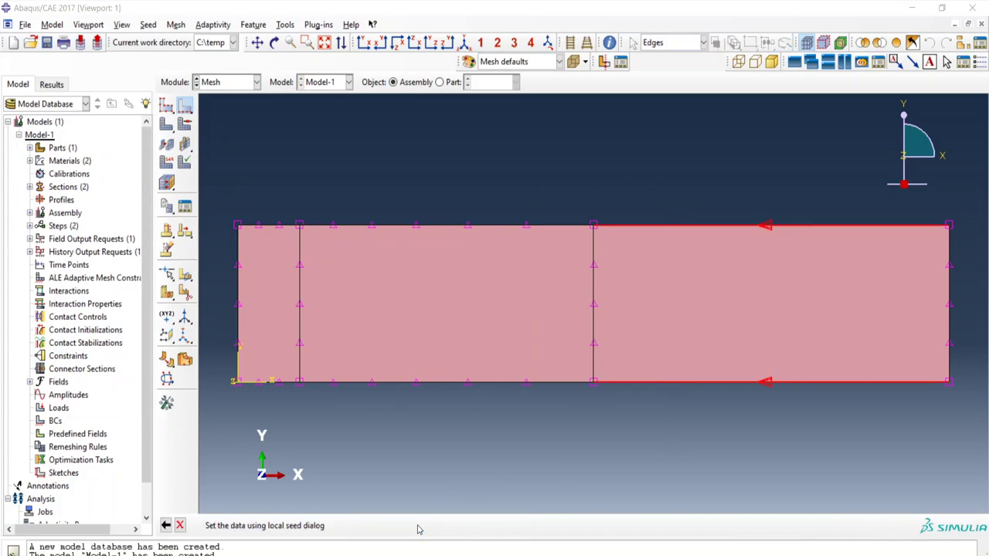
left_click(94, 171)
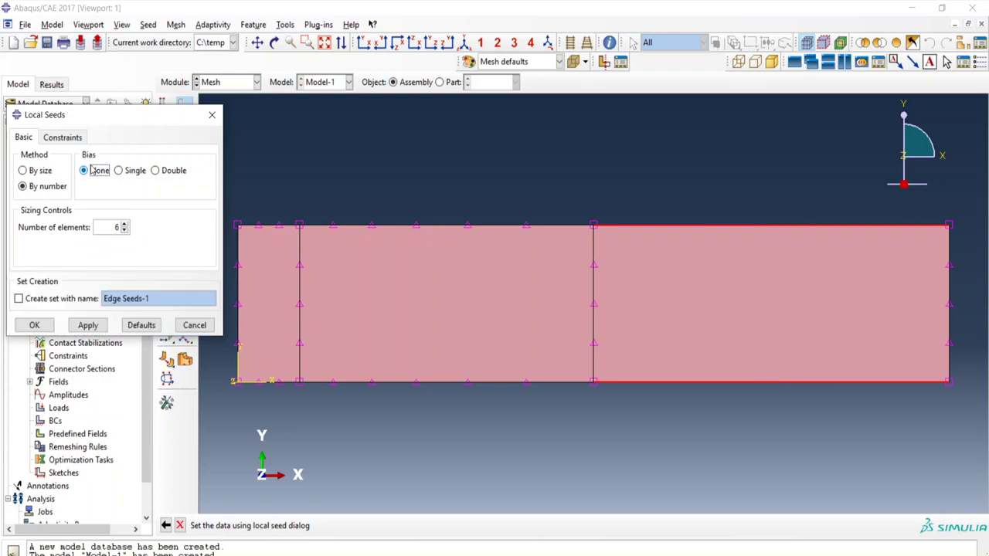
left_click(125, 230)
left_click(34, 325)
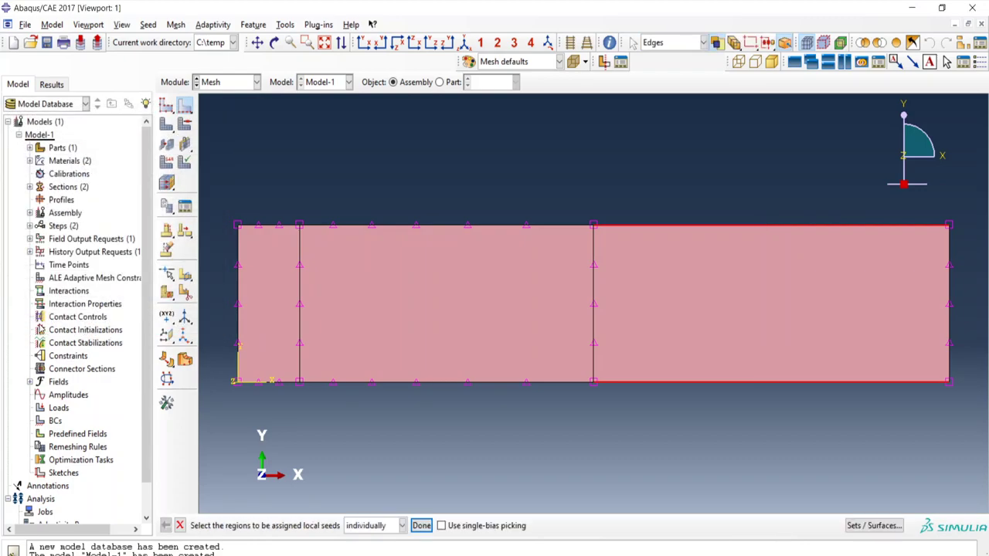
Mesh the soil part instance and compare the mesh with the problem statement figure in PowerPoint.
left_click(166, 127)
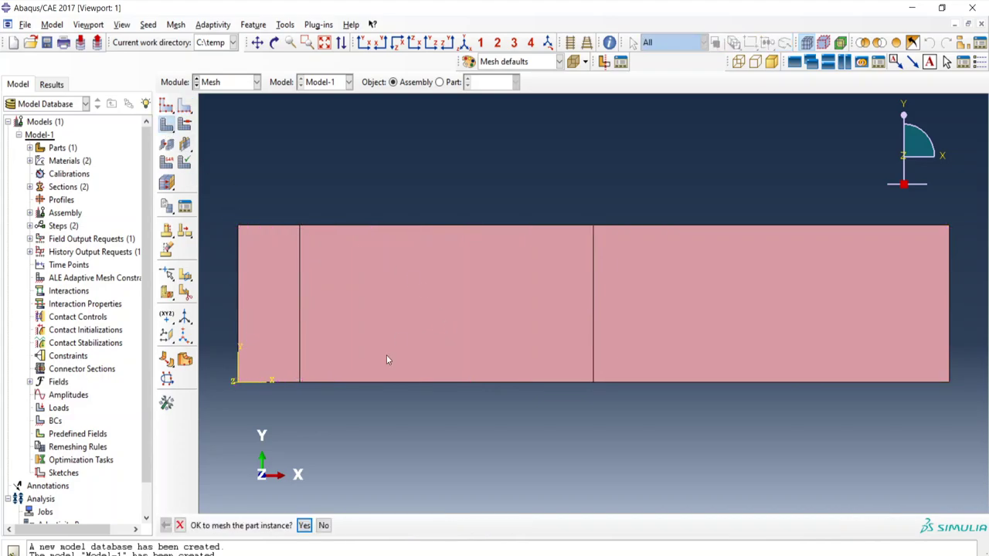
left_click(305, 525)
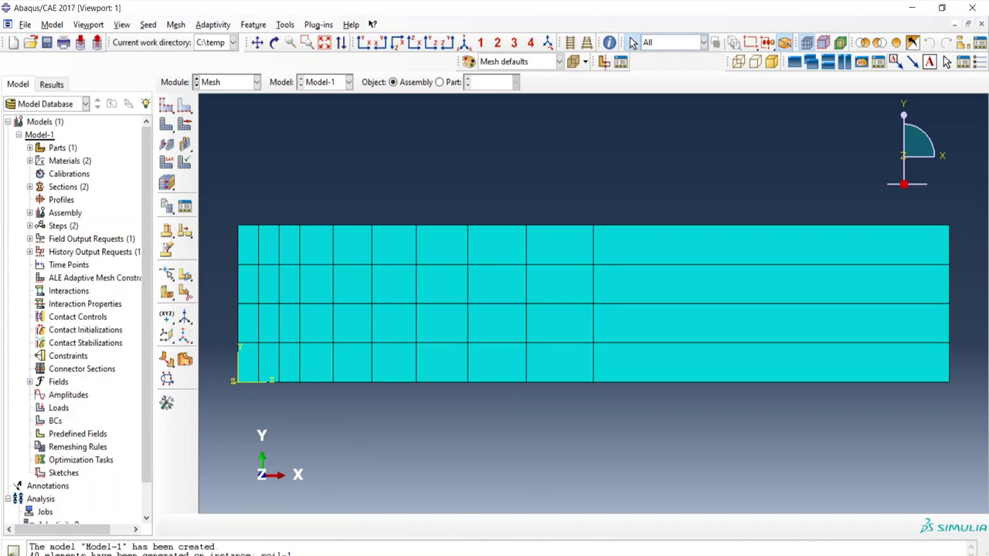
key("alt+Tab")
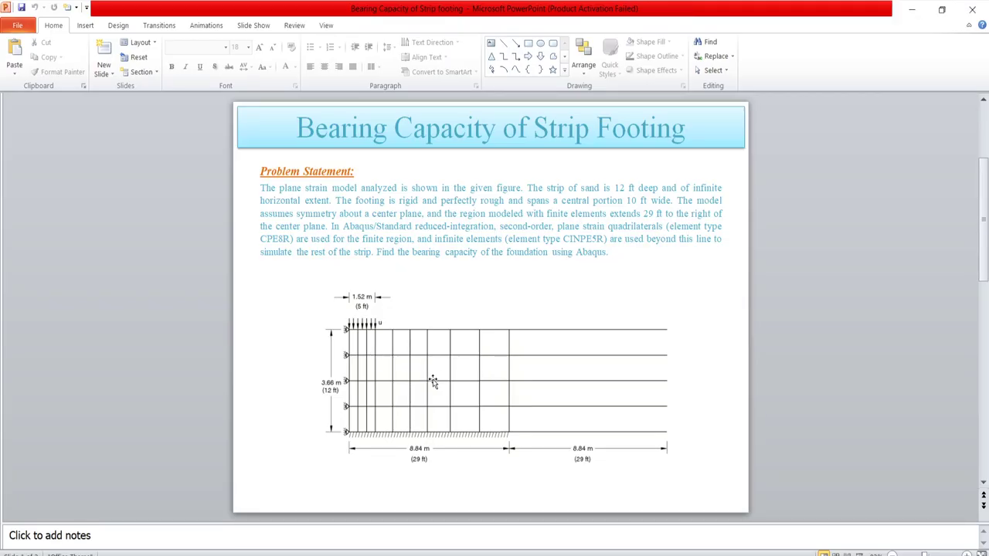
key("alt+Tab")
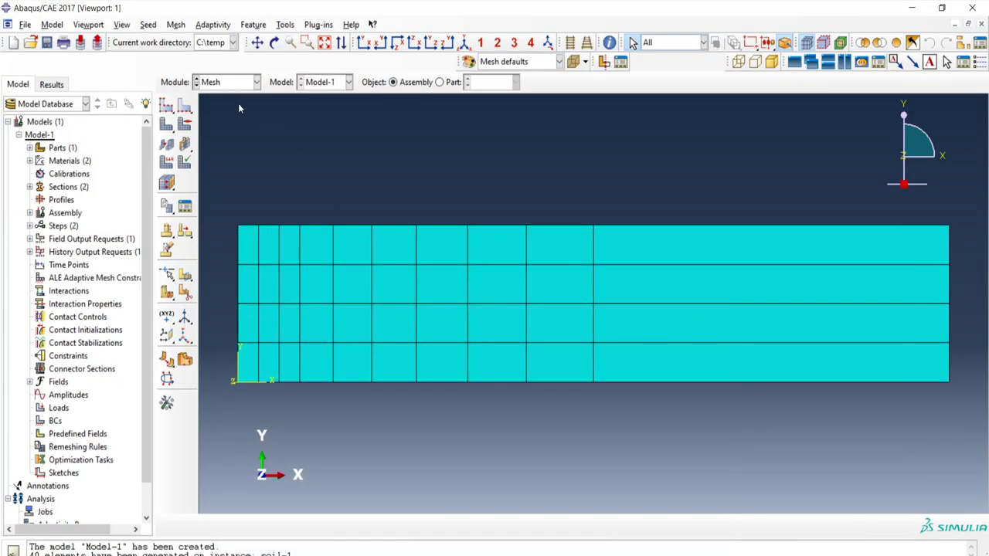
Switch from the Mesh module to the Interaction module.
left_click(255, 82)
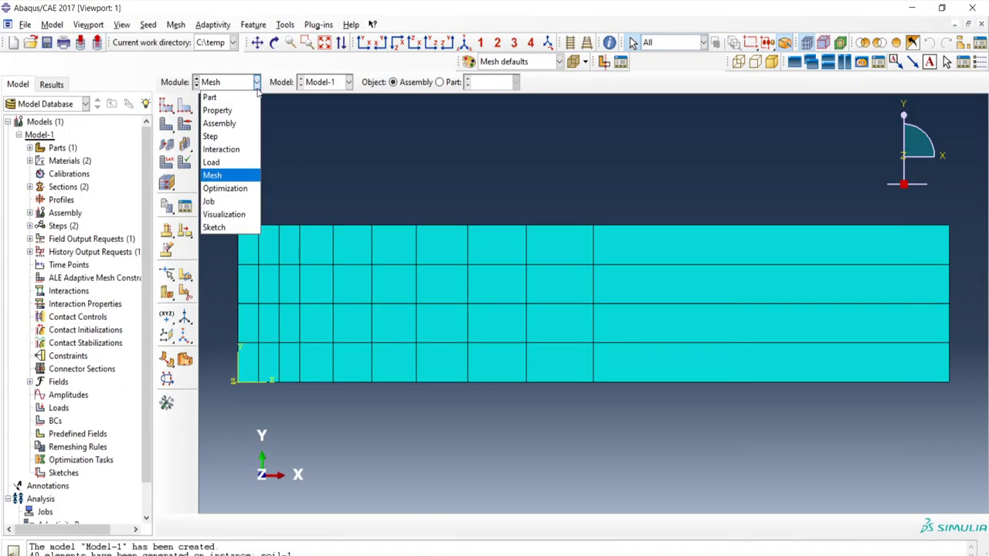
left_click(239, 148)
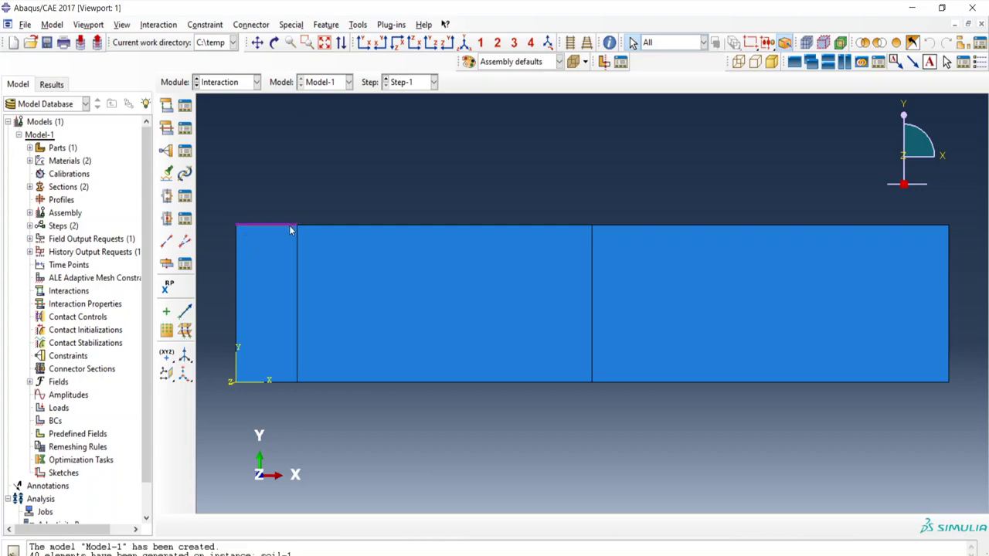
left_click(185, 150)
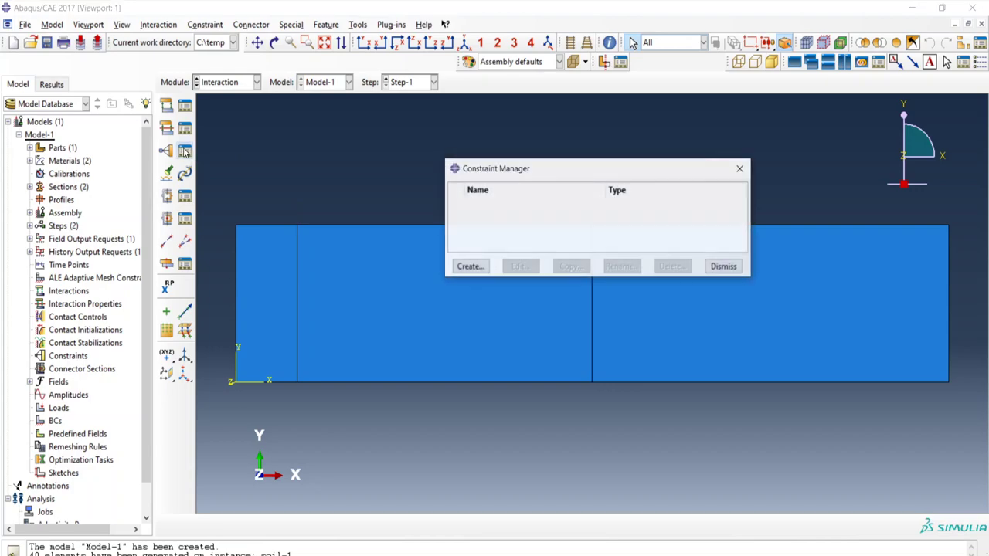
left_click(472, 267)
left_click(22, 338)
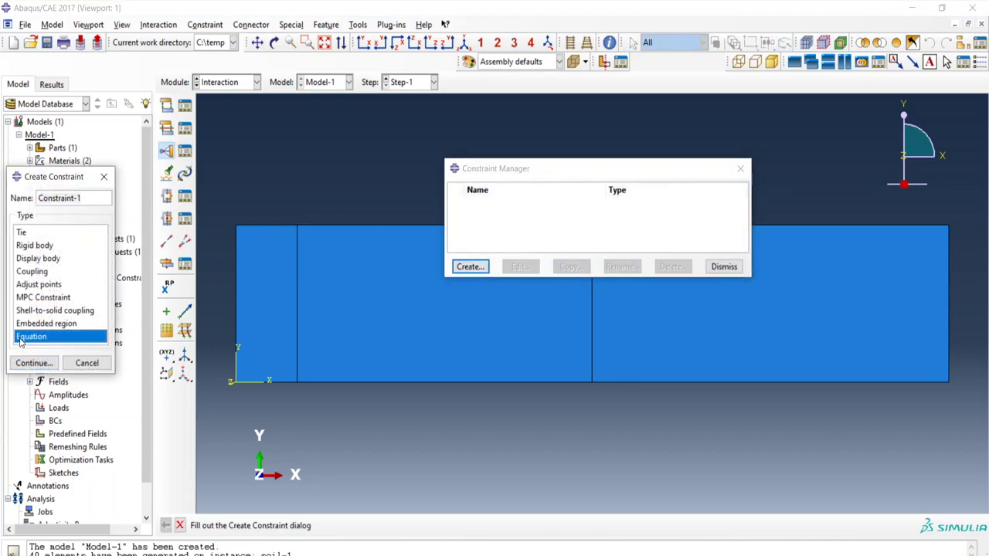
left_click(740, 169)
left_click(103, 176)
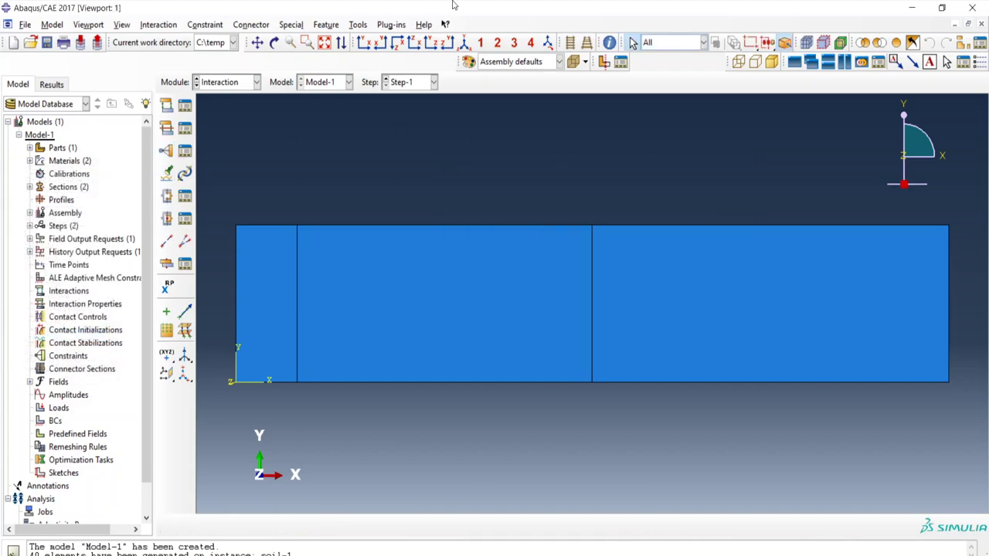
Create a node set named master containing the soil's top-left corner node.
left_click(358, 24)
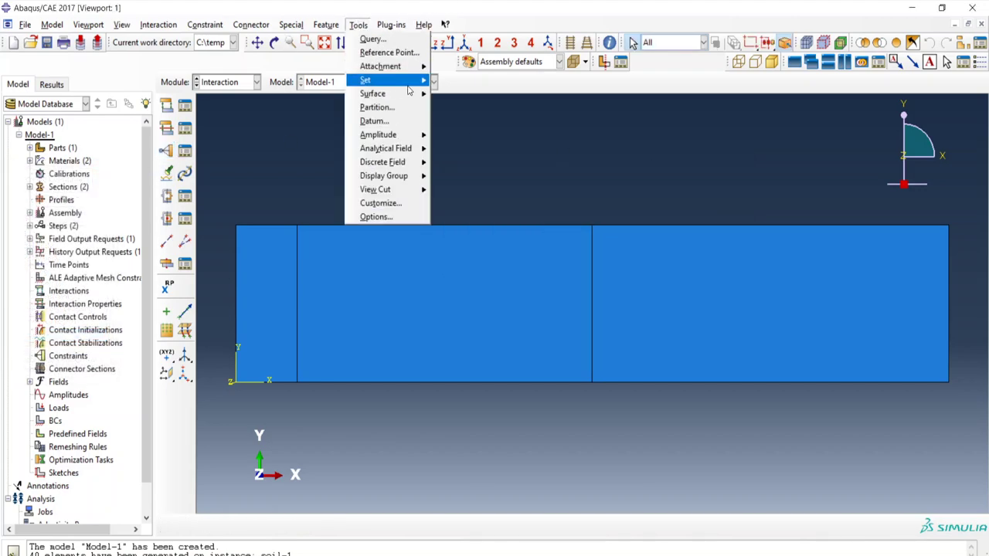
mouse_move(417, 83)
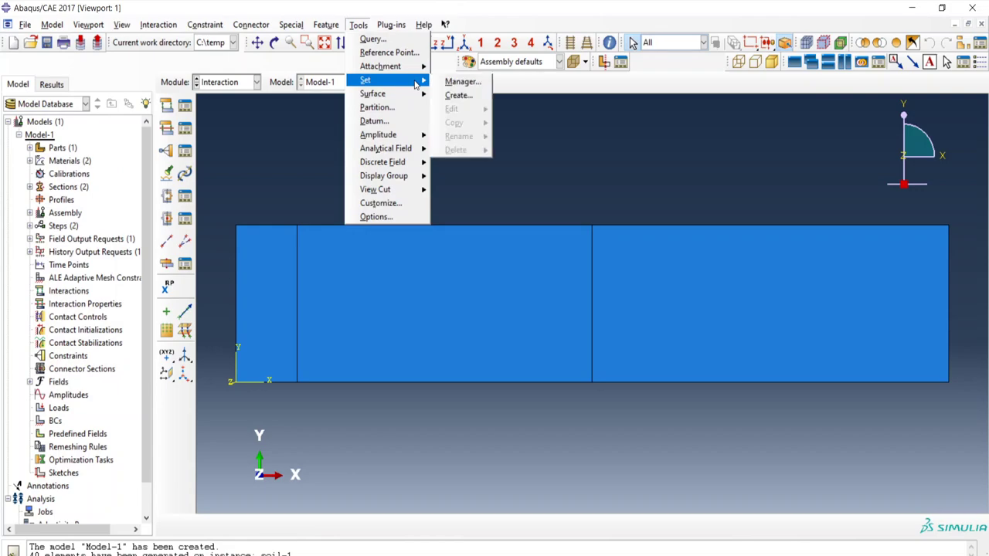
left_click(458, 95)
left_click(71, 173)
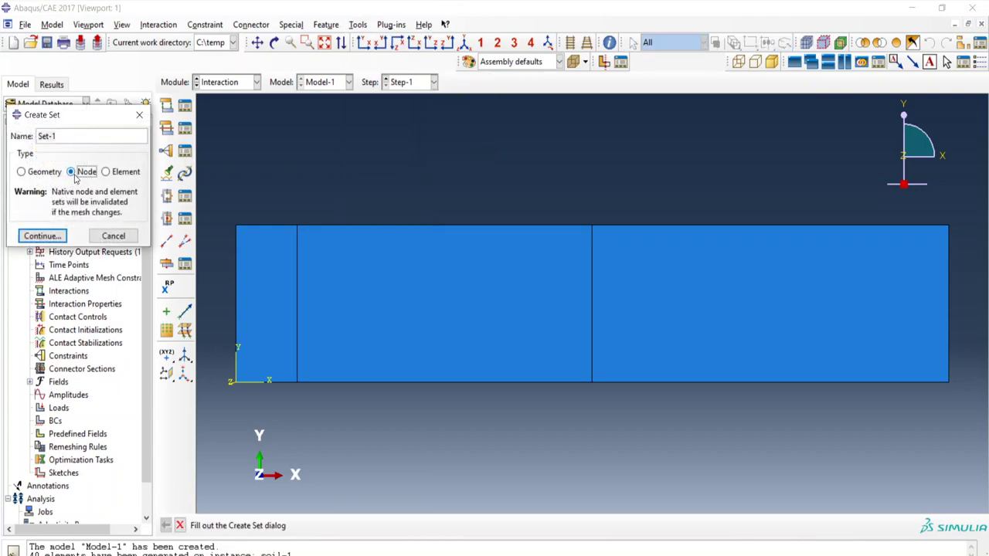
left_click_drag(57, 136, 9, 159)
type("master")
left_click(43, 236)
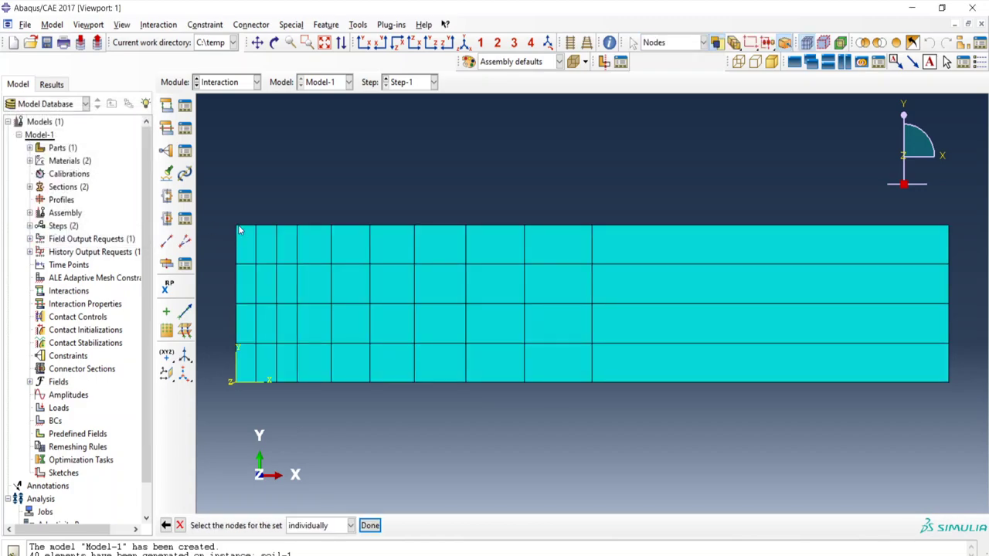
left_click(369, 525)
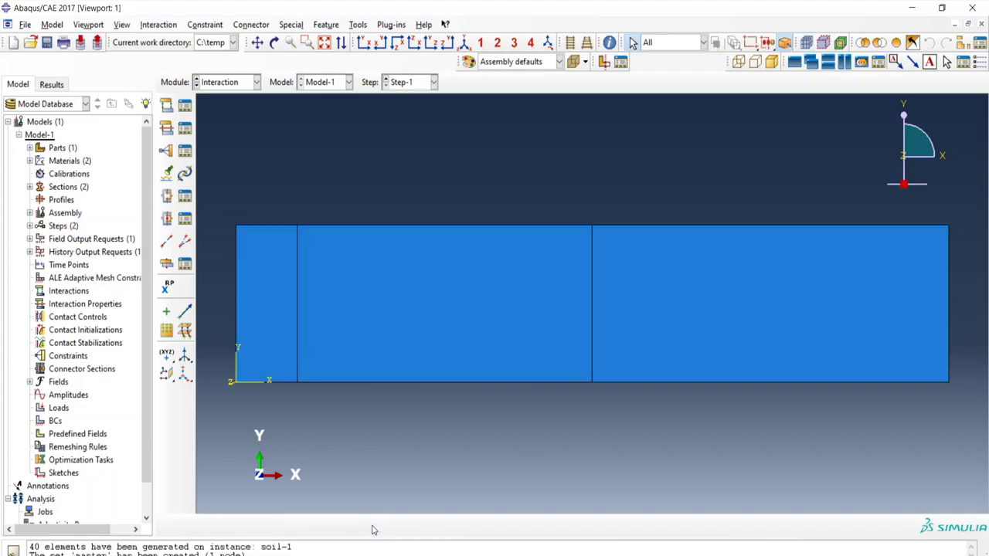
Create a node set named slave from the other three top-edge nodes of the leftmost soil region, excluding the corner node.
left_click(359, 24)
mouse_move(410, 81)
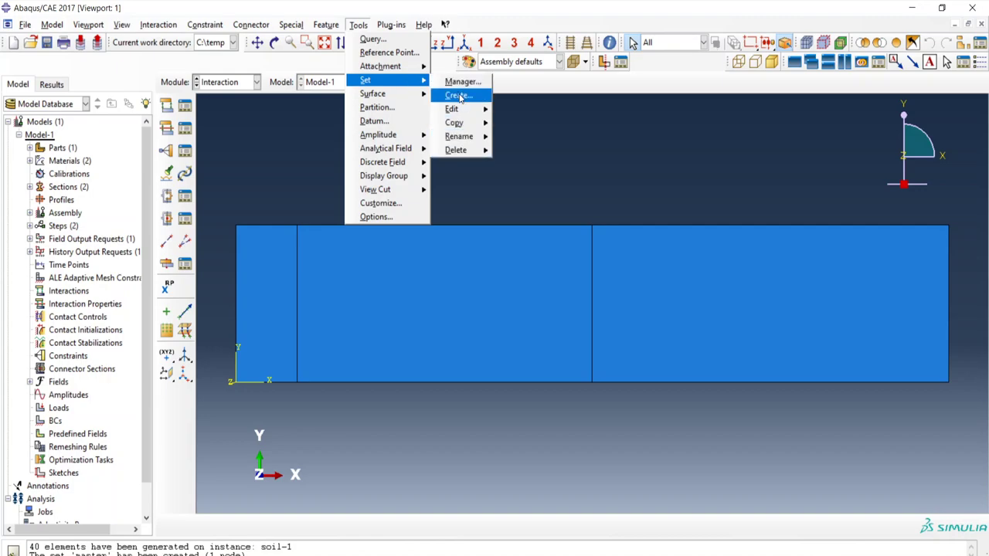
left_click(464, 93)
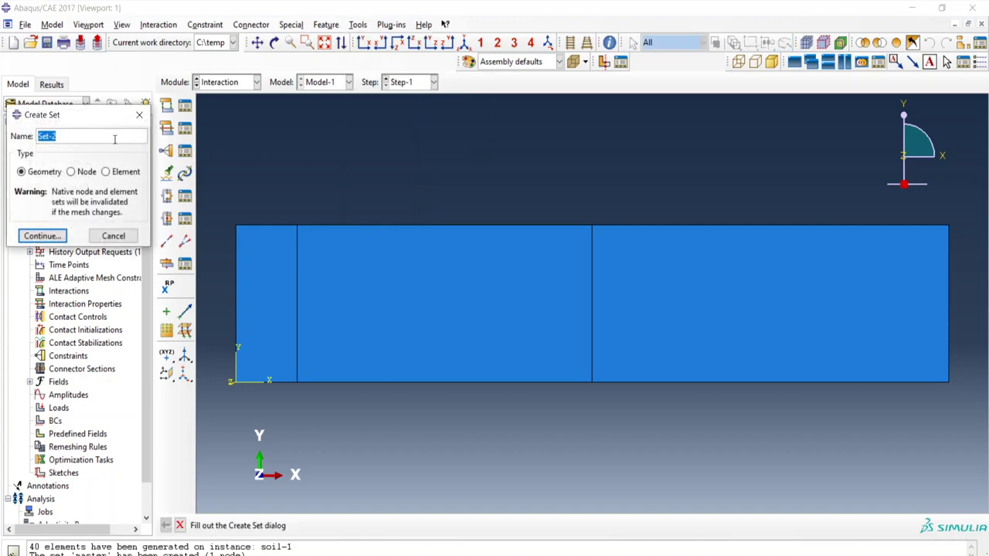
type("slave")
left_click(71, 172)
left_click(52, 238)
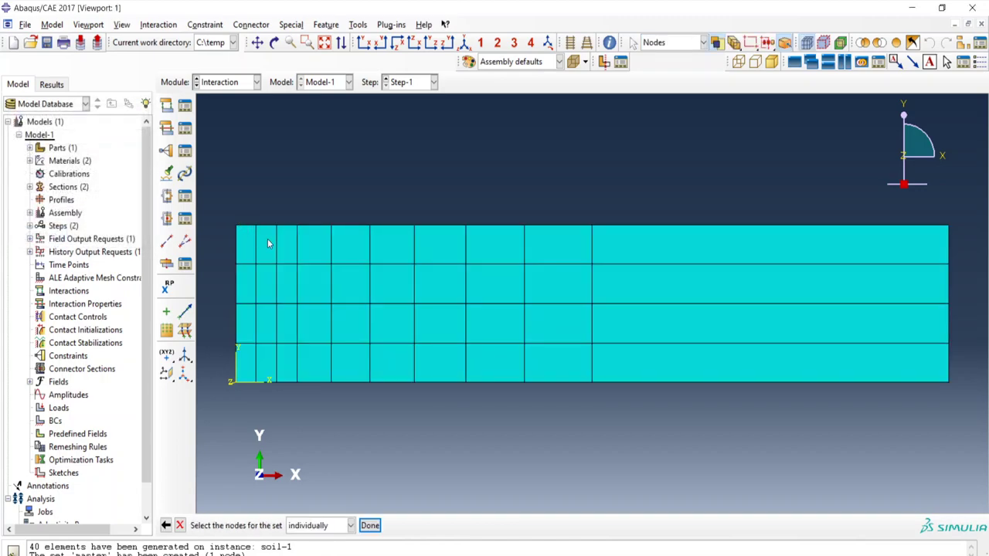
left_click_drag(292, 243, 301, 237)
left_click(370, 526)
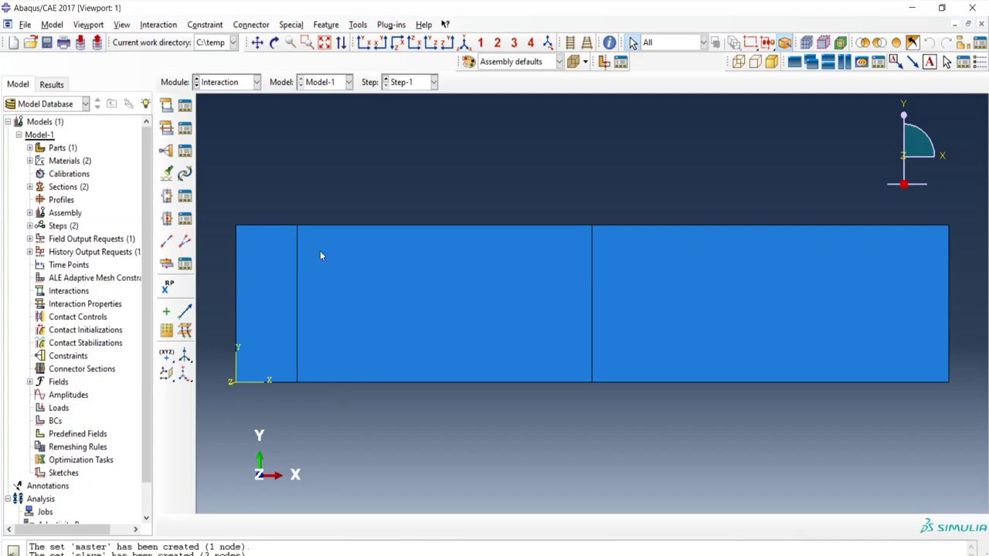
Start an Equation constraint named Constraint-1 with coefficients 1 and -1 for its two terms.
left_click(185, 153)
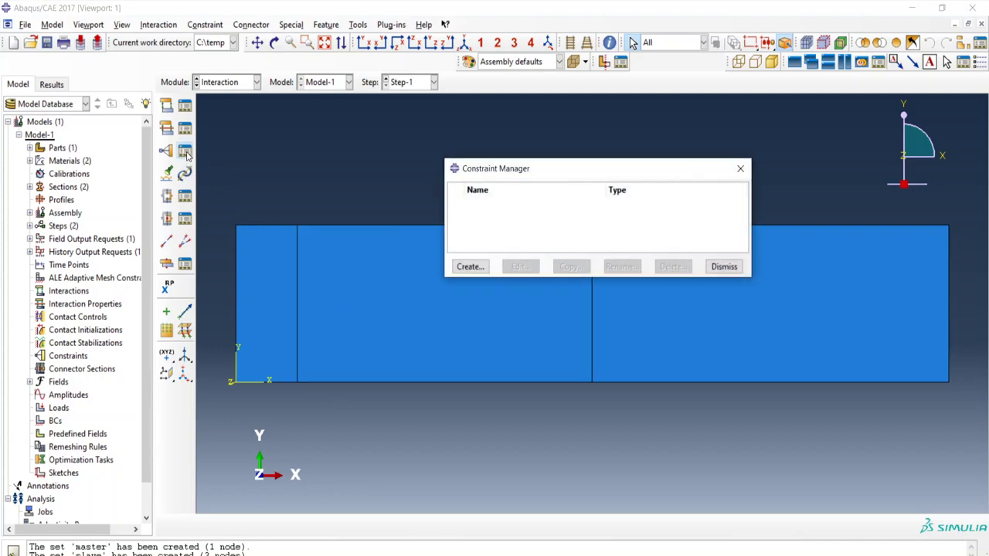
left_click(471, 267)
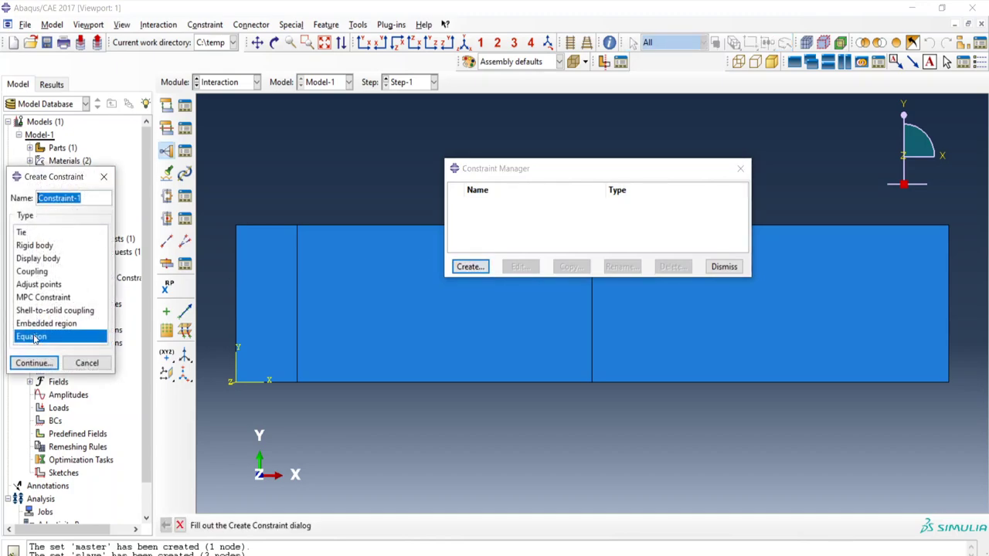
left_click(45, 362)
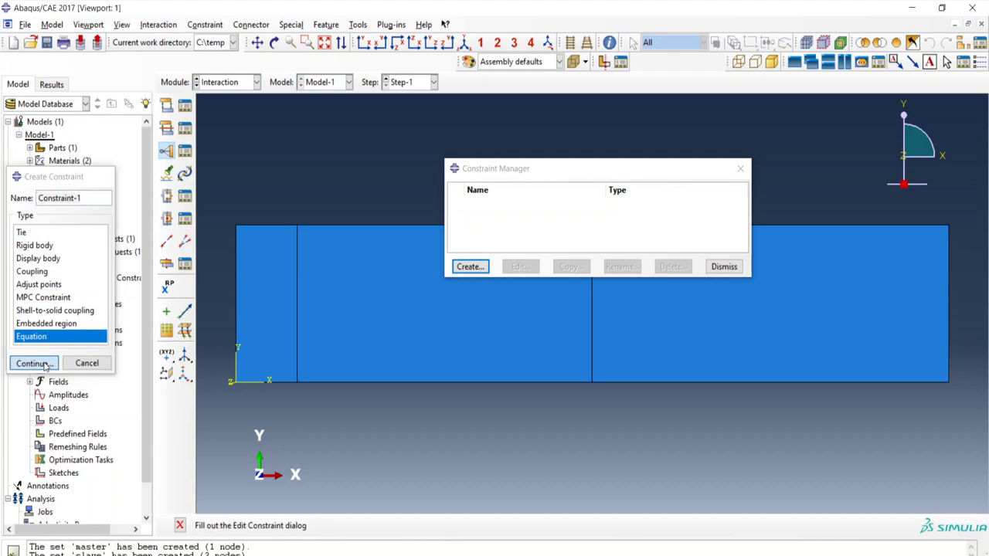
left_click(74, 241)
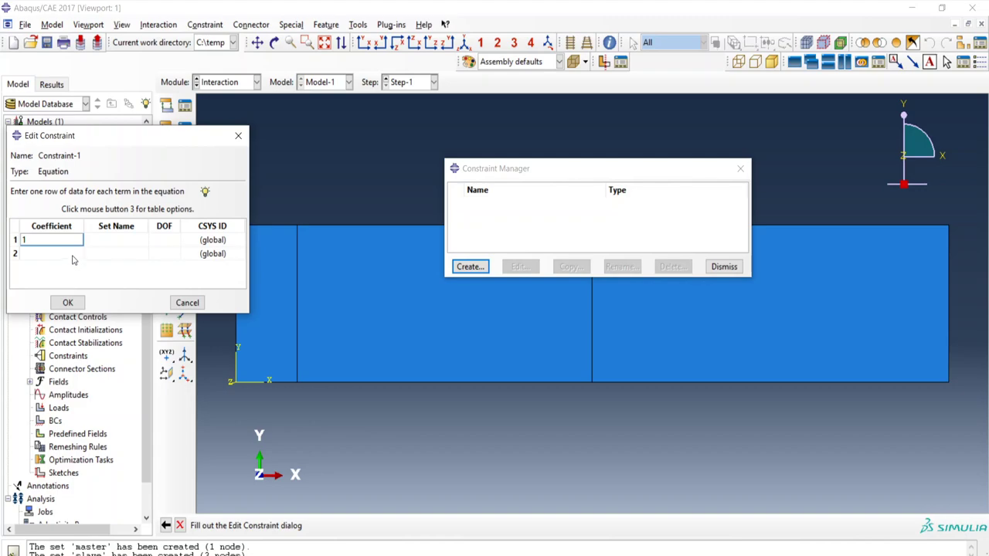
left_click(73, 253)
type("-1")
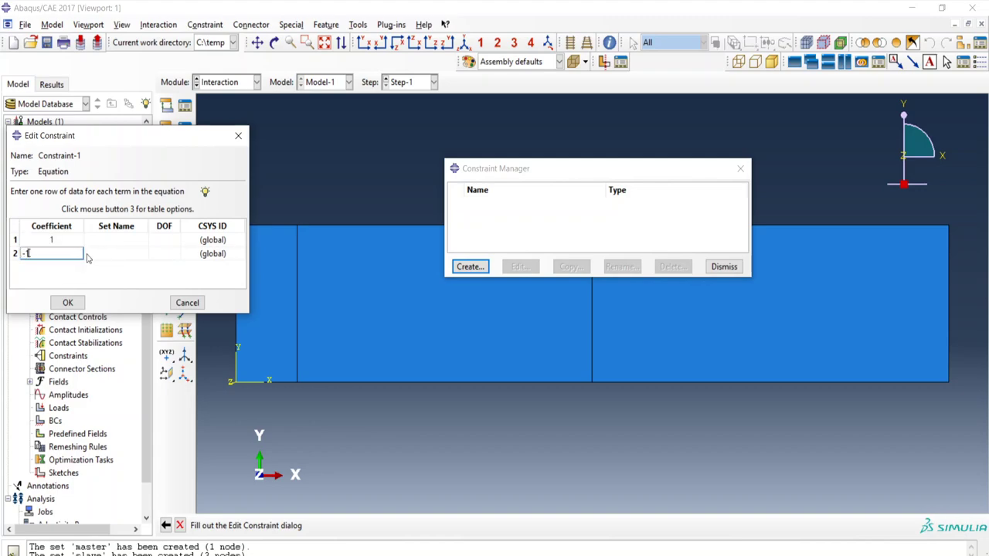
Assign the slave set to the equation's first term and the master set to its second term.
left_click(137, 241)
left_click(143, 240)
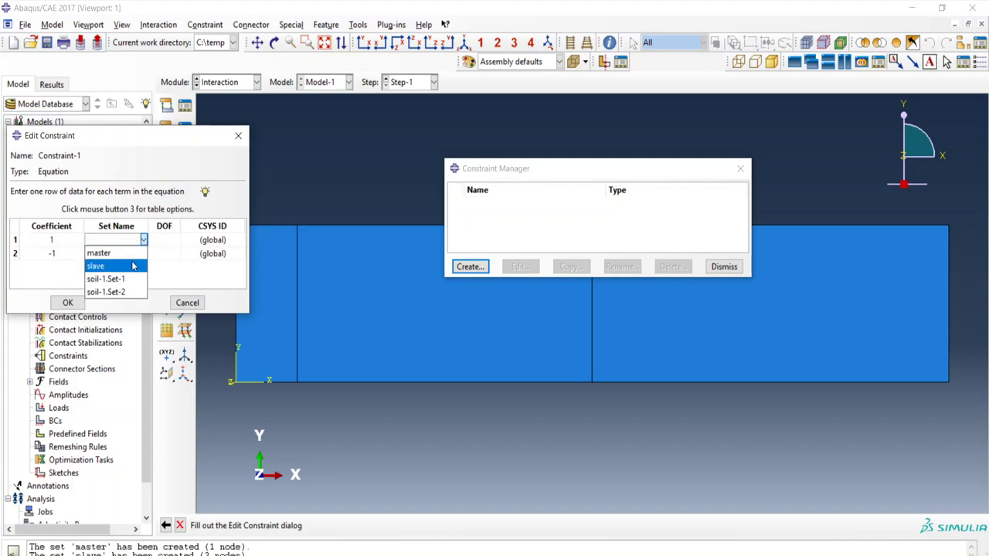
left_click(132, 265)
left_click(139, 254)
left_click(145, 254)
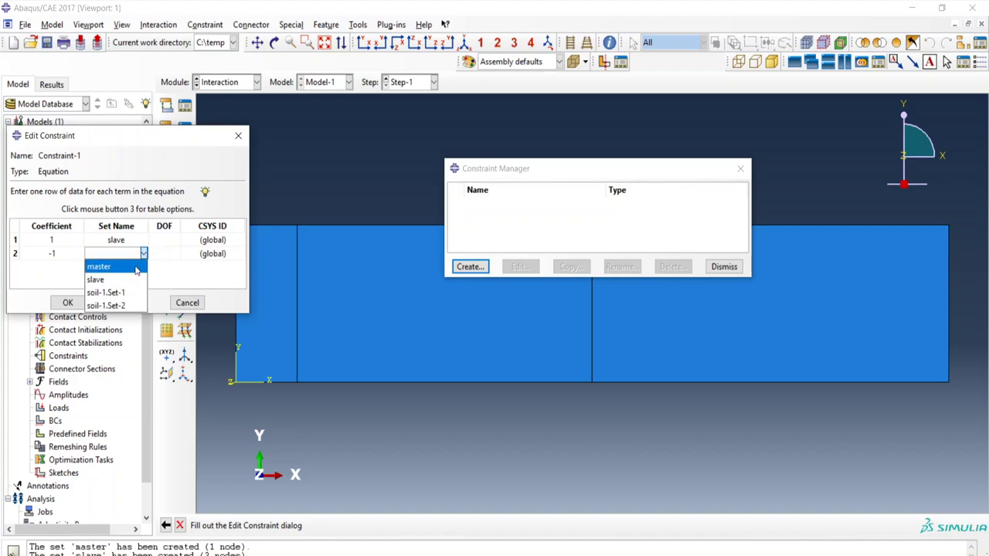
left_click(136, 267)
Set the degree of freedom to 2 for both equation terms and finish the constraint.
left_click(164, 240)
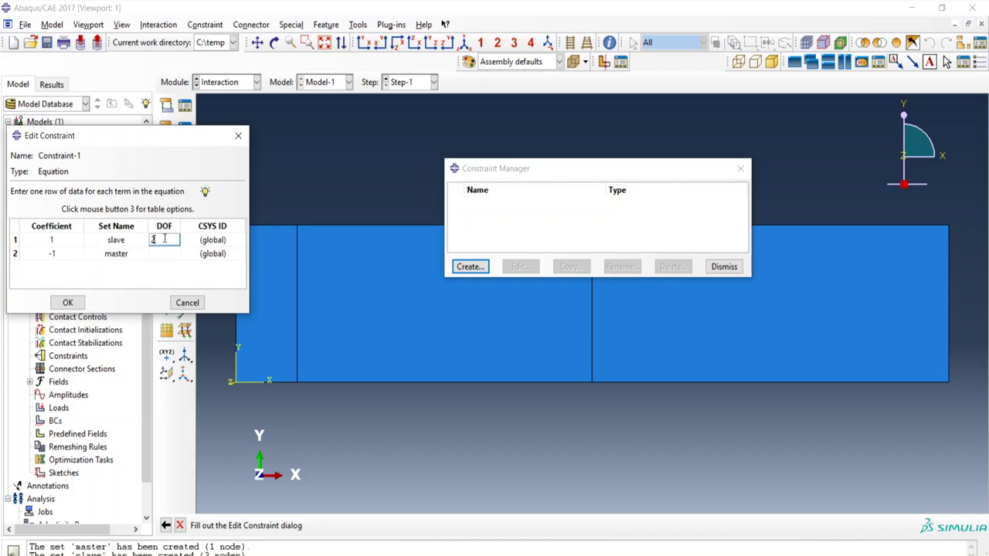
type("2")
left_click(166, 255)
type("2")
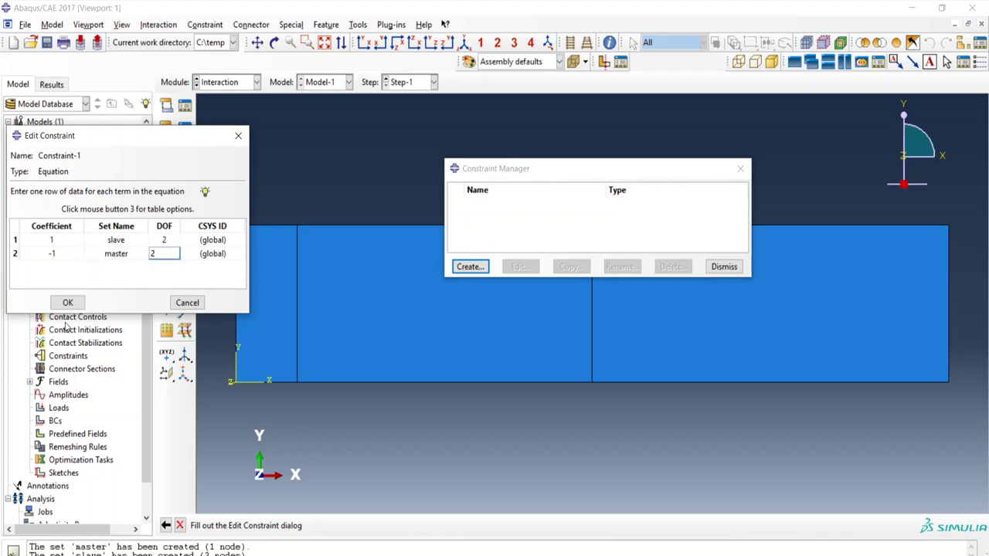
left_click(68, 302)
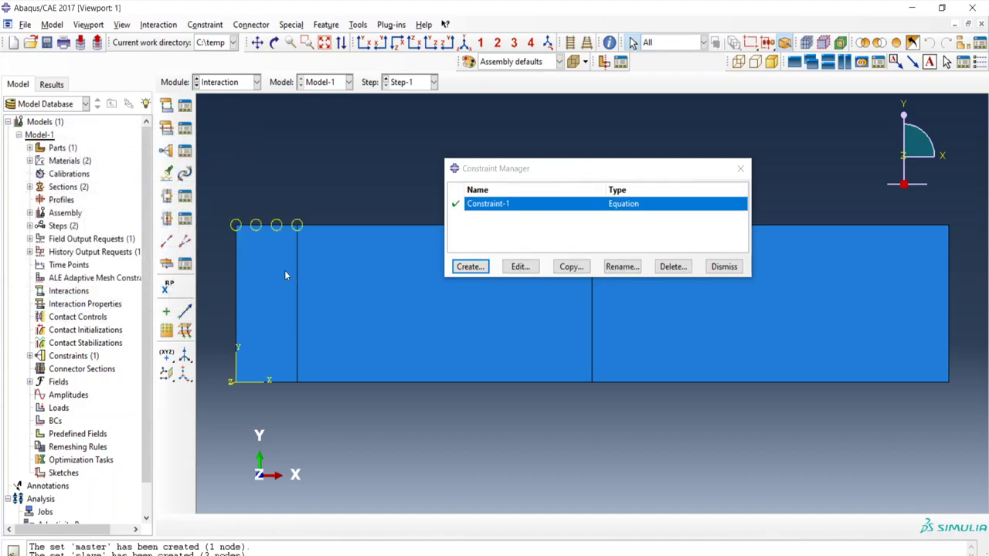
left_click(740, 169)
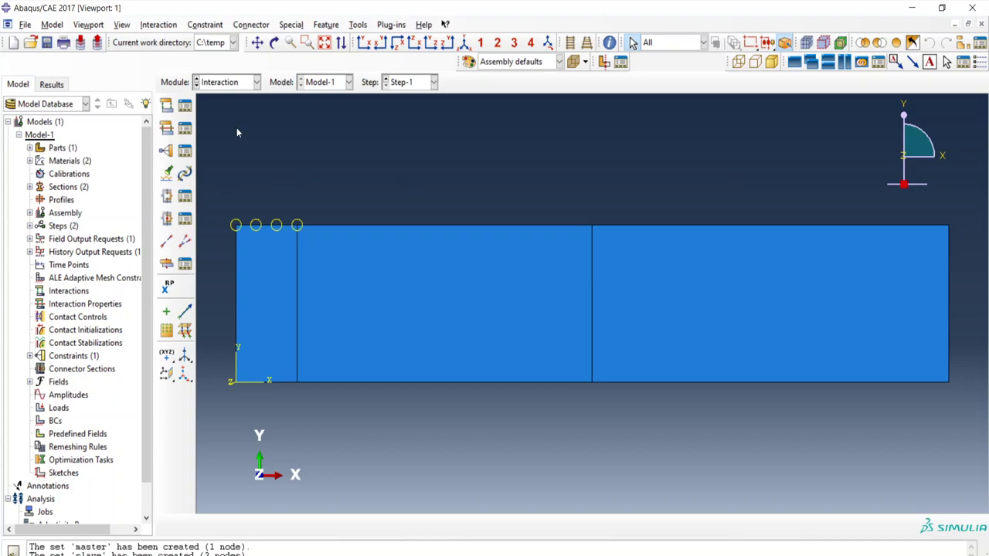
In the Load module, create Displacement/Rotation condition BC-1 in Step-1 on the soil's left vertical edge with U1 set to 0.
left_click(255, 82)
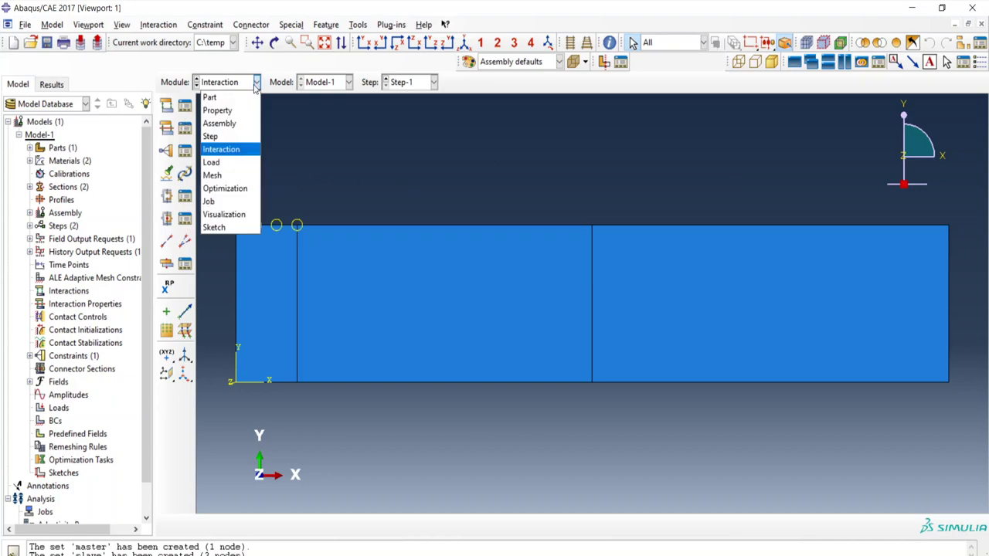
left_click(234, 164)
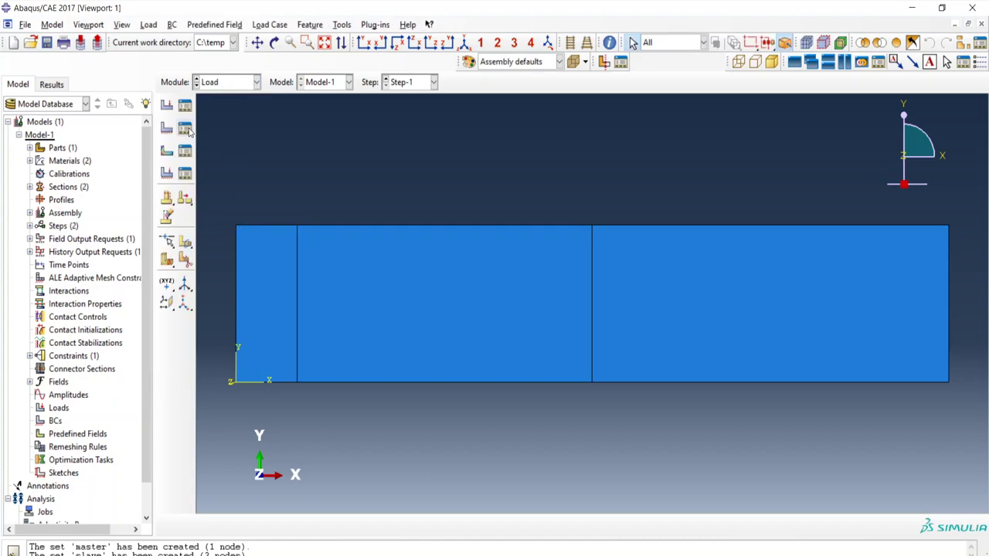
left_click(186, 129)
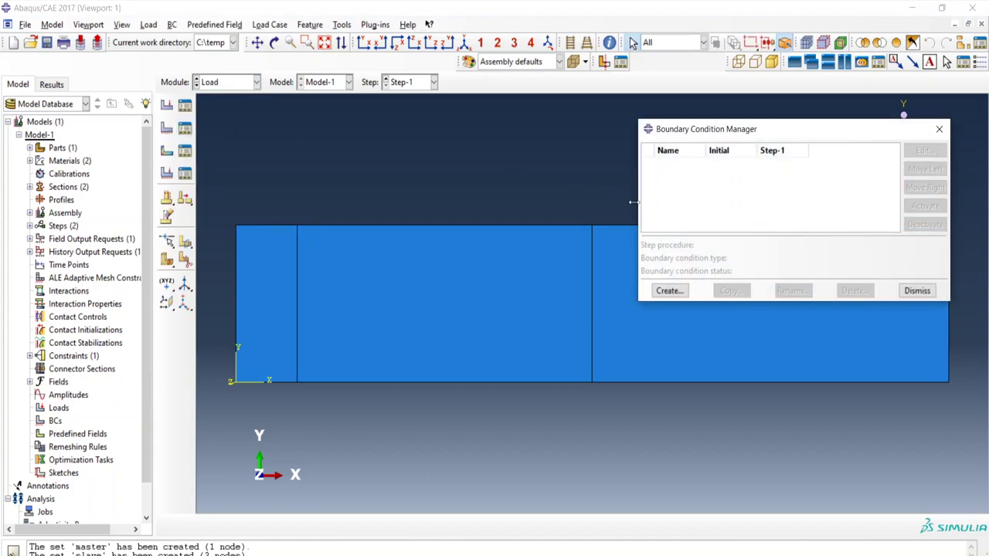
left_click(669, 290)
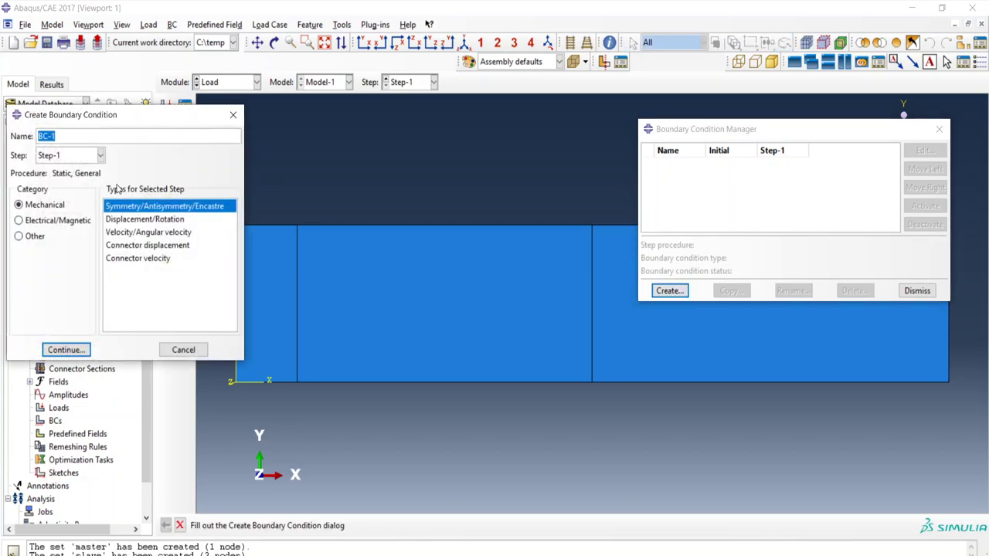
left_click(133, 220)
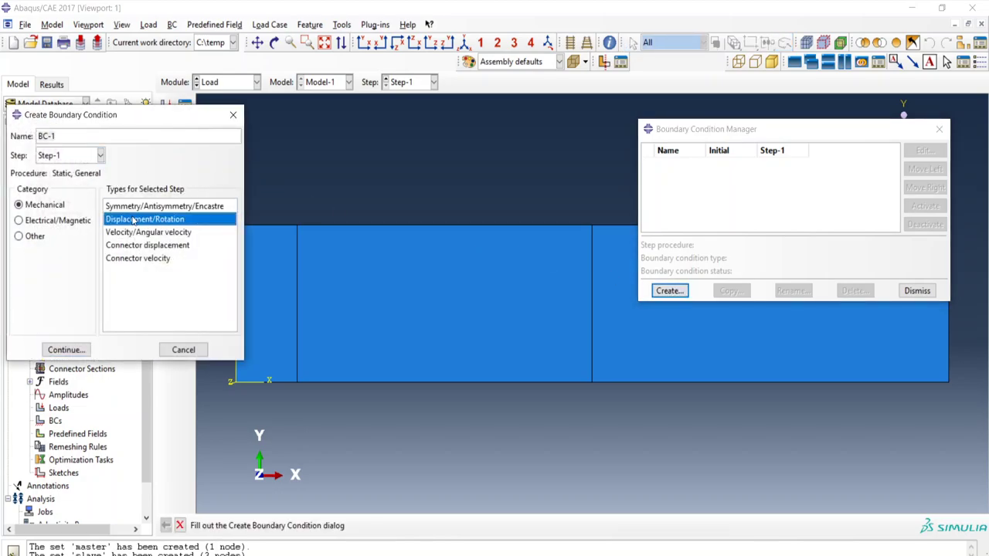
left_click(67, 350)
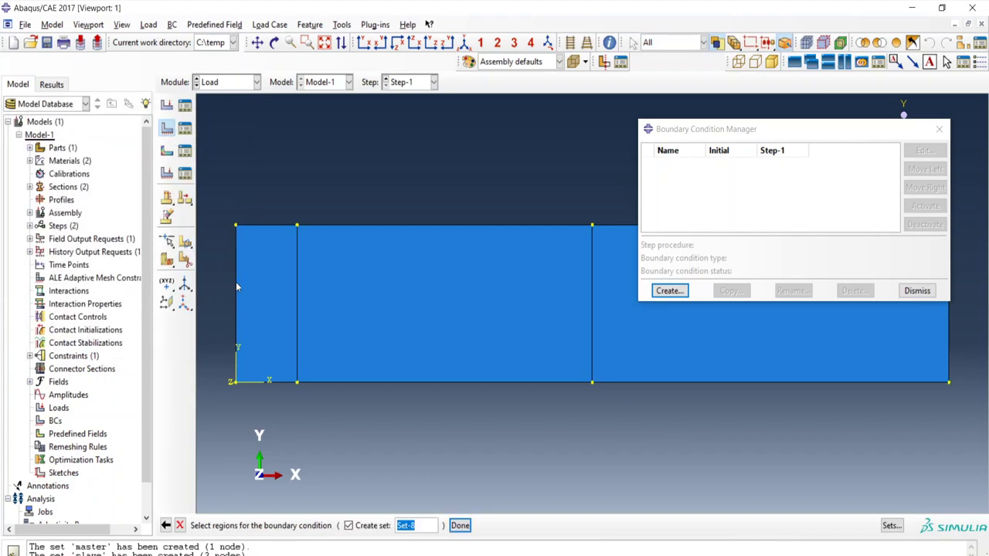
left_click(236, 282)
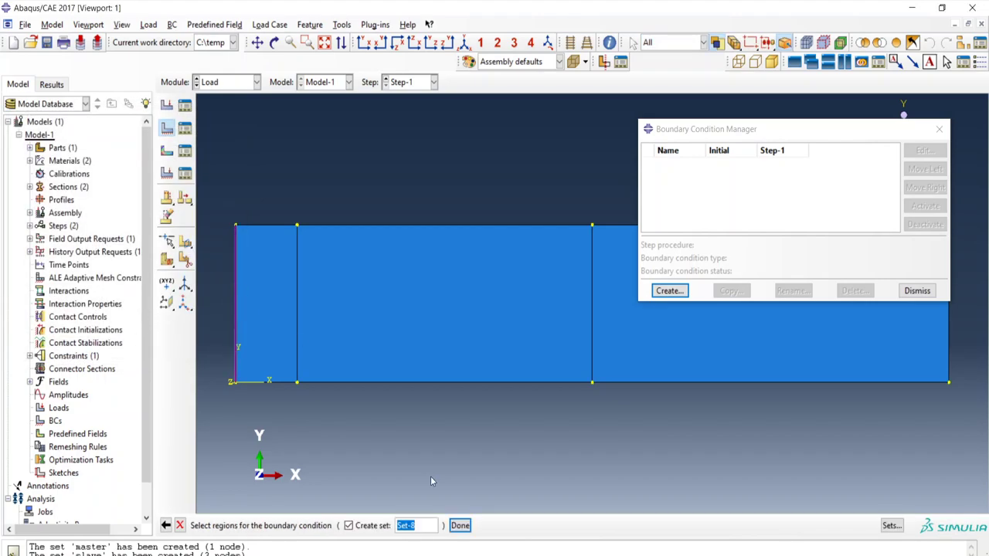
left_click(459, 525)
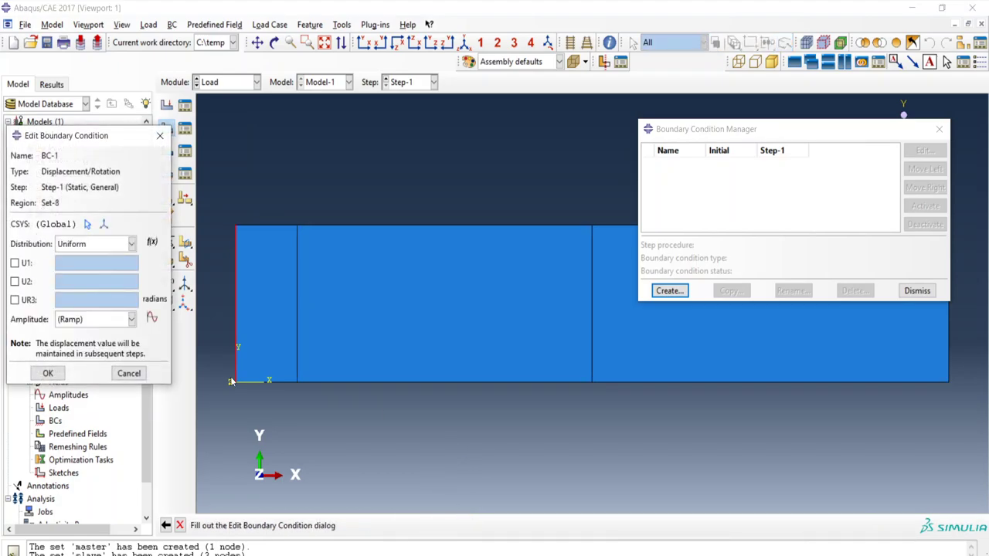
left_click(15, 263)
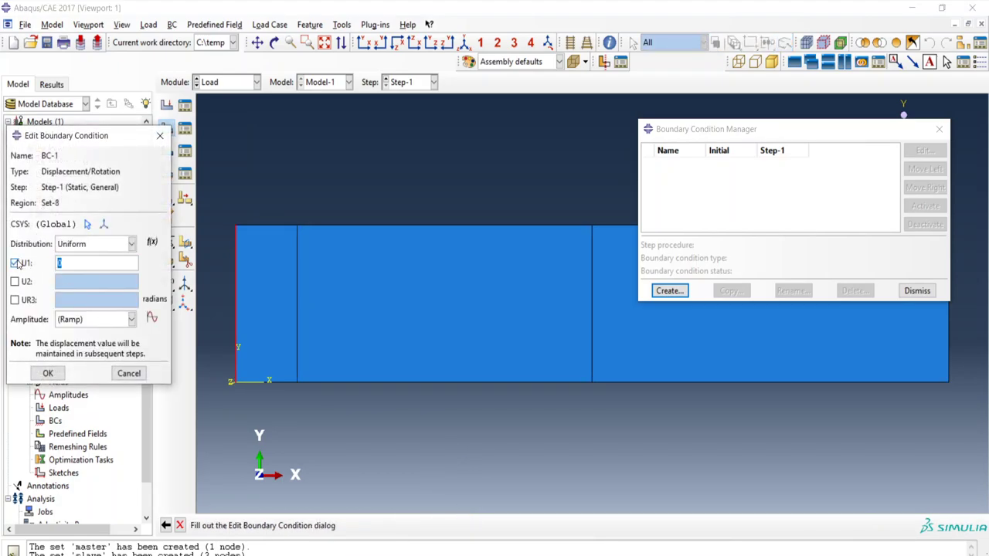
left_click(48, 373)
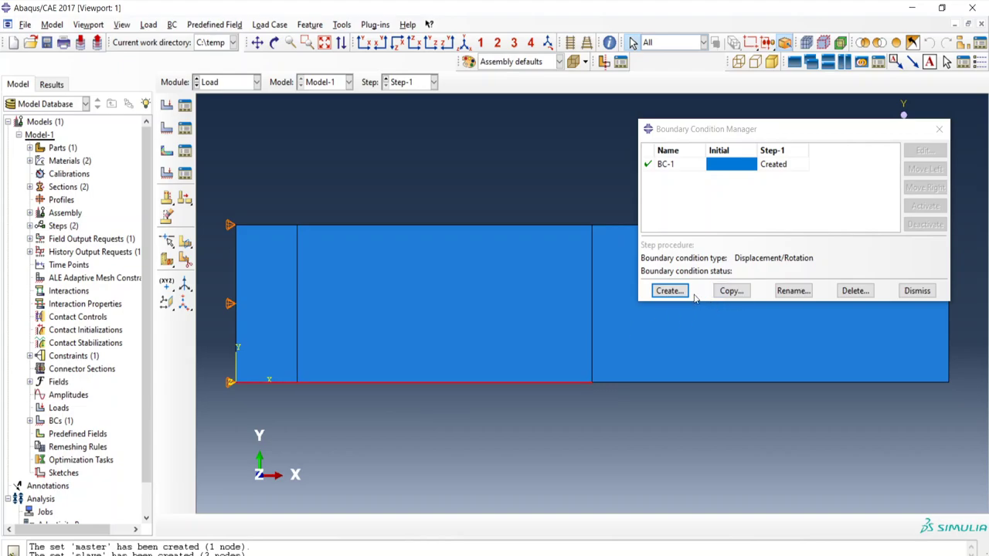
Create Displacement/Rotation condition BC-2 in Step-1 on the bottom edges of the two finite soil regions, with U1 and U2 set to 0.
left_click(668, 291)
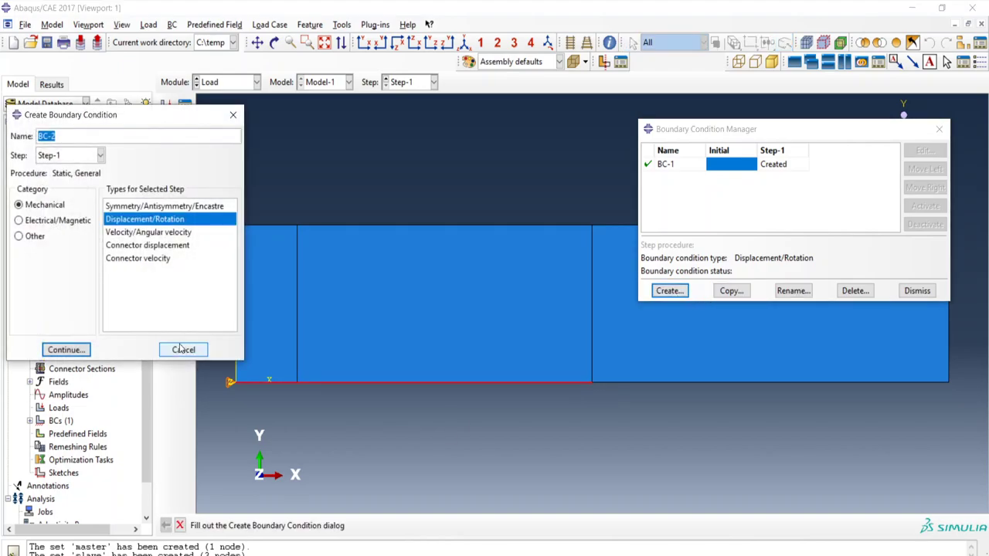
left_click(66, 350)
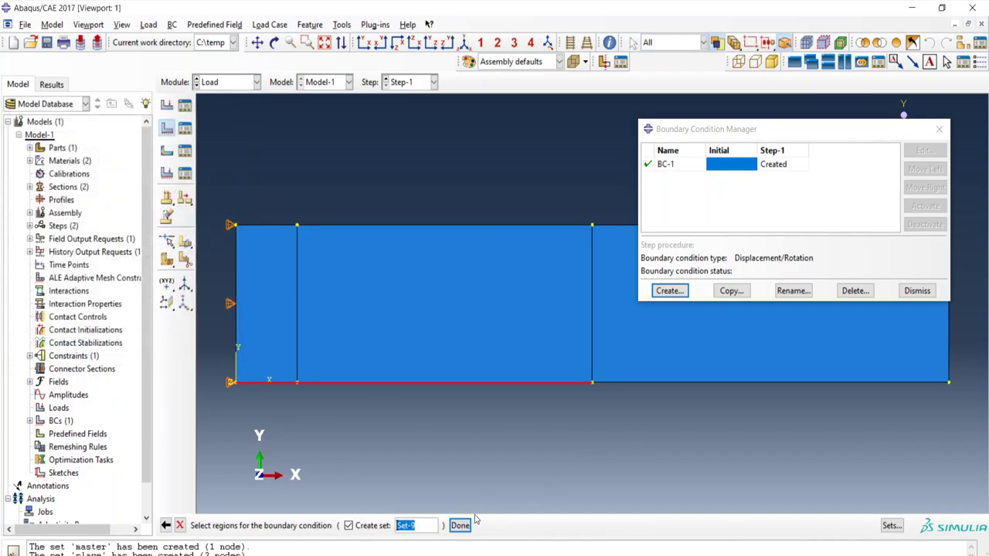
middle_click(417, 480)
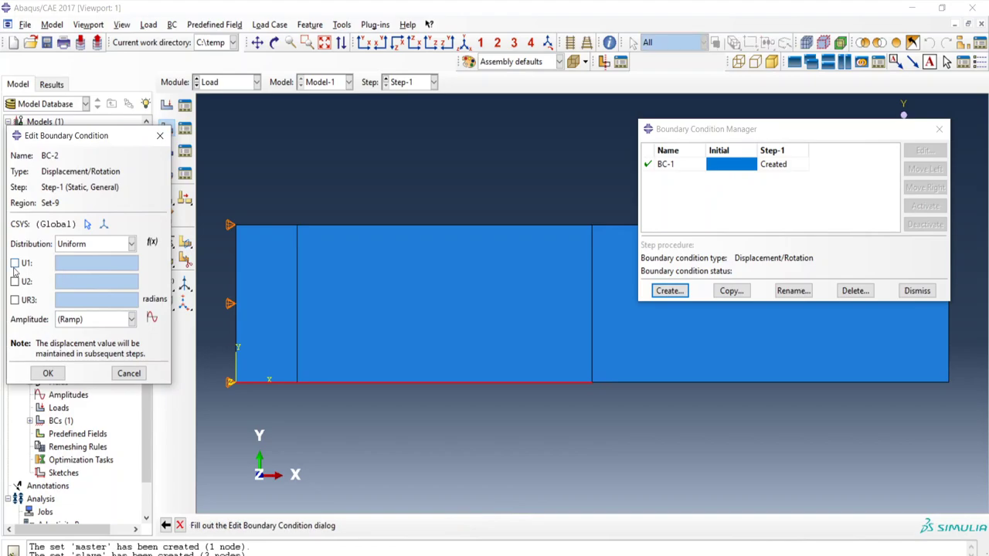
left_click(15, 264)
left_click(14, 281)
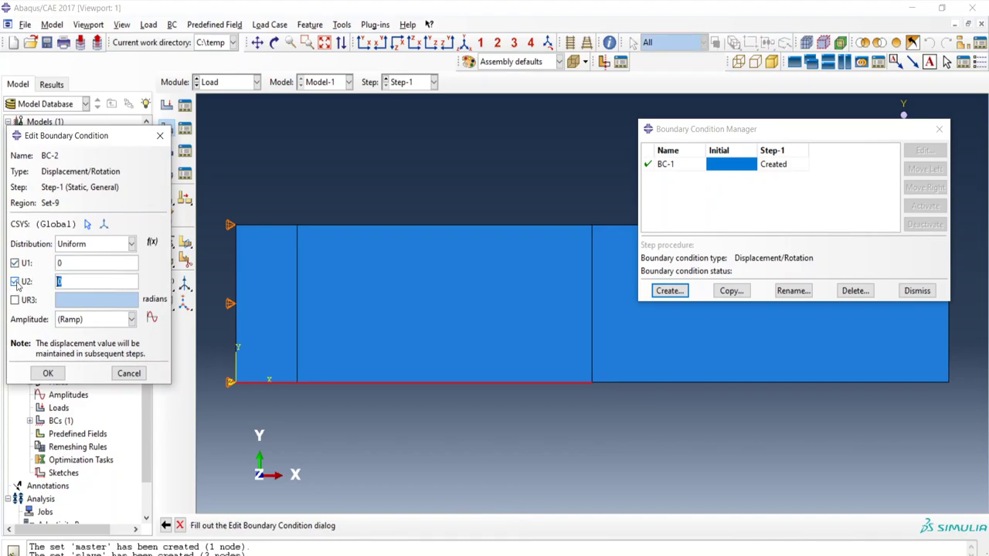
left_click(56, 373)
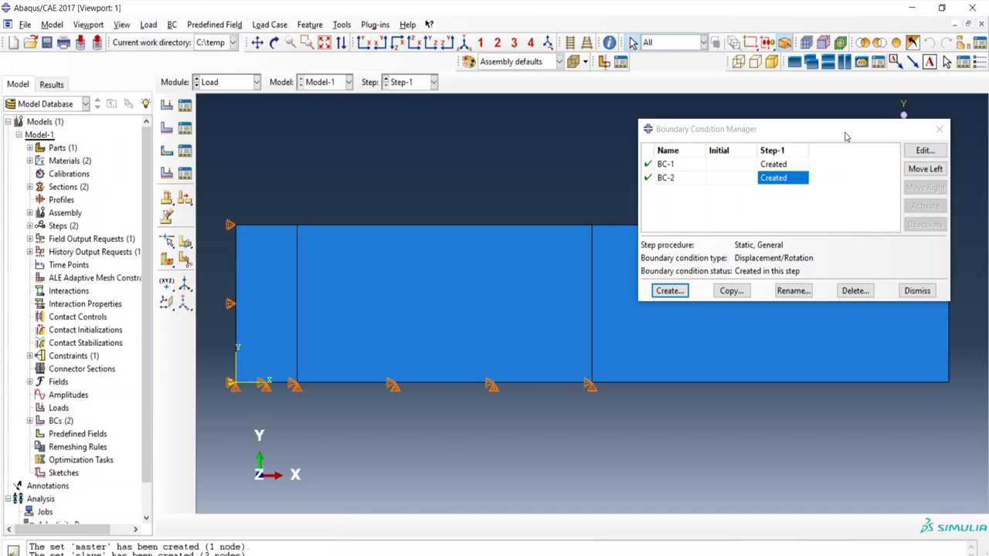
left_click_drag(845, 133, 703, 127)
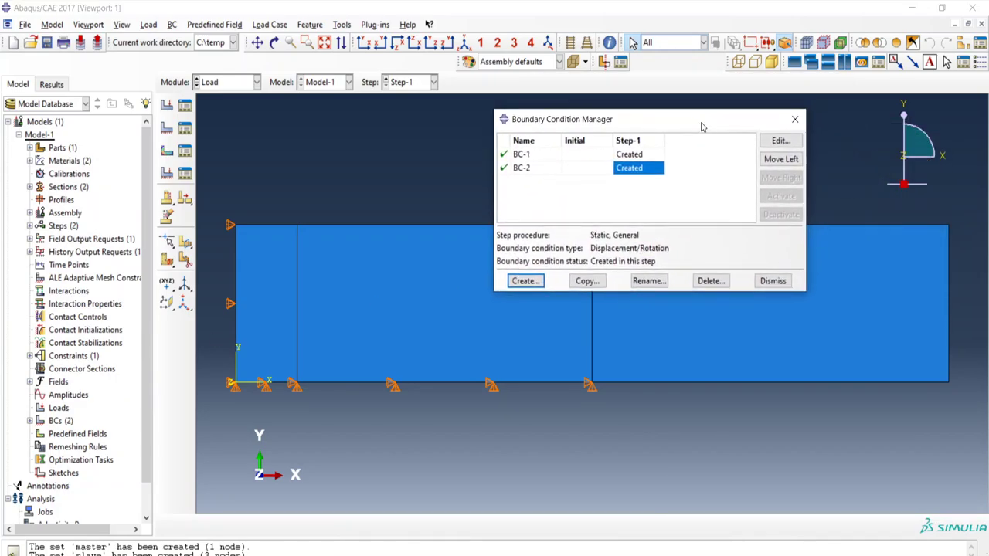
left_click(795, 119)
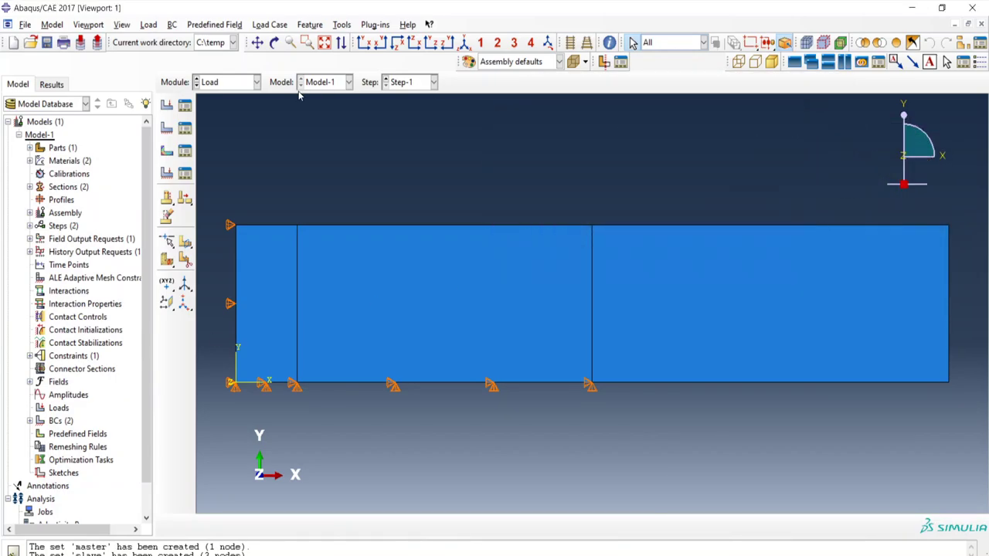
In the Mesh module, assign quadratic Plane Strain elements with reduced integration (CPE8R) to the two finite soil regions, accepting the new geometric order.
left_click(257, 82)
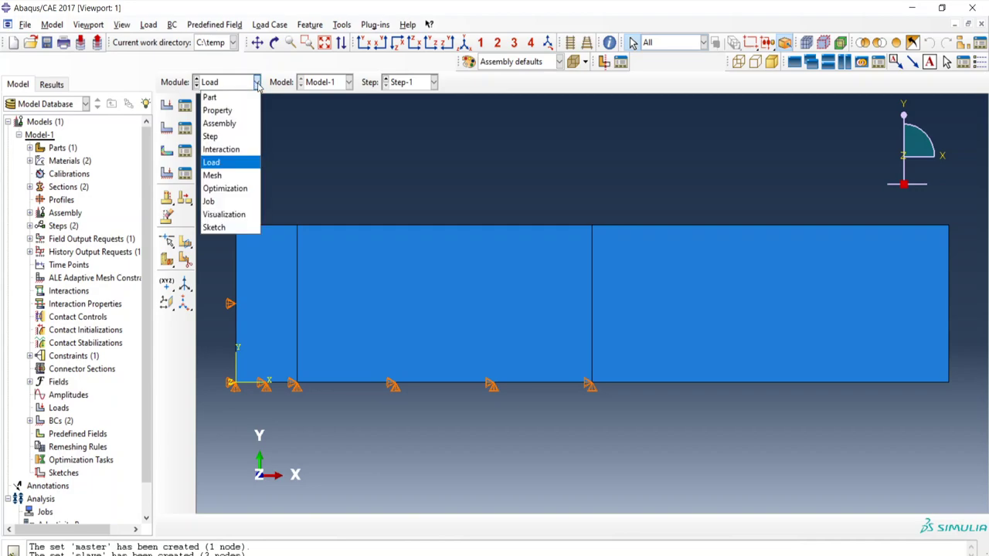
left_click(229, 175)
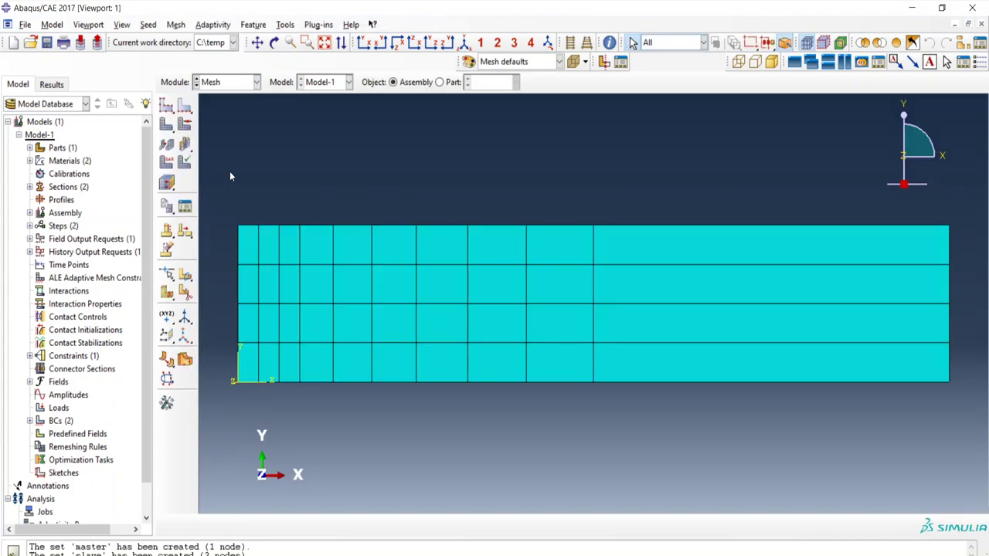
left_click(166, 162)
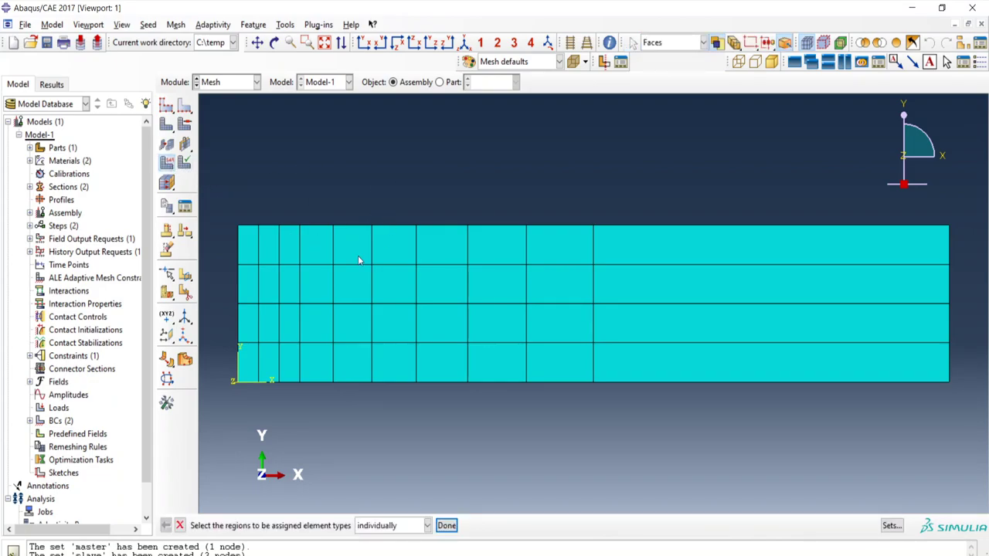
left_click_drag(255, 203, 500, 421)
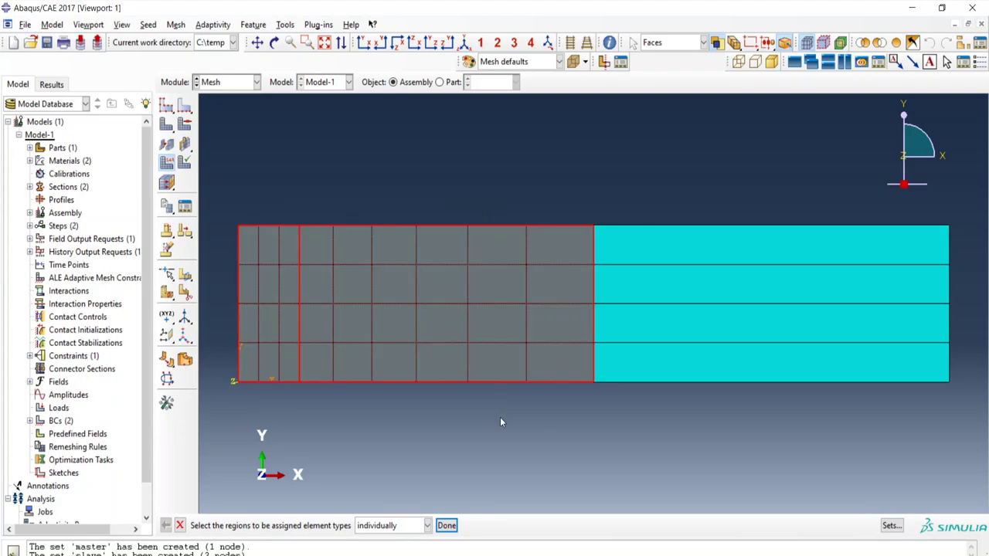
left_click(447, 525)
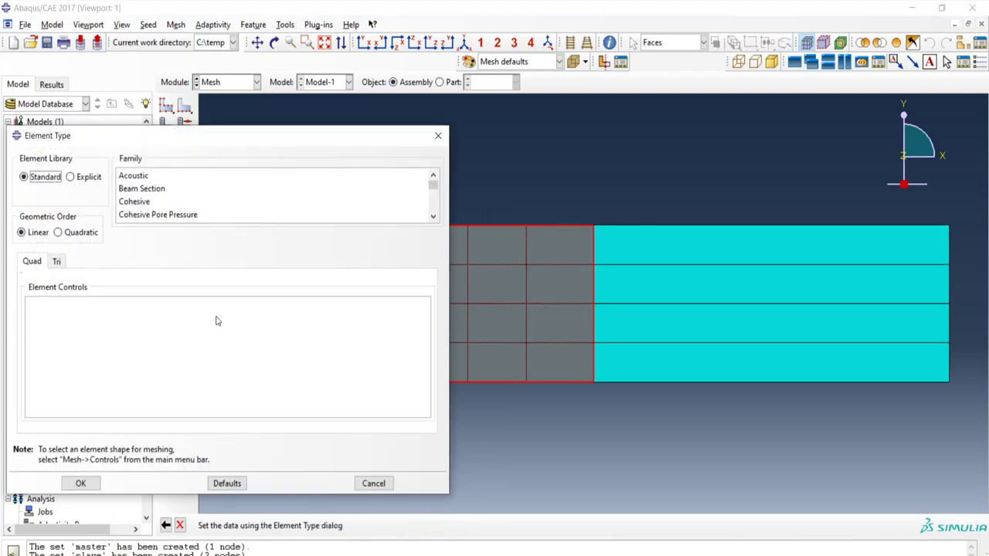
left_click(79, 219)
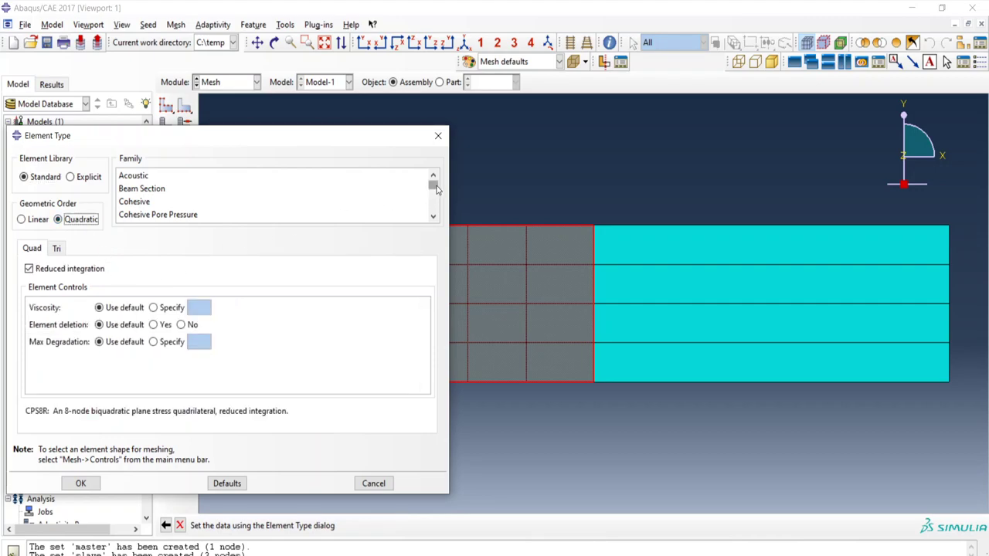
left_click_drag(434, 190, 435, 204)
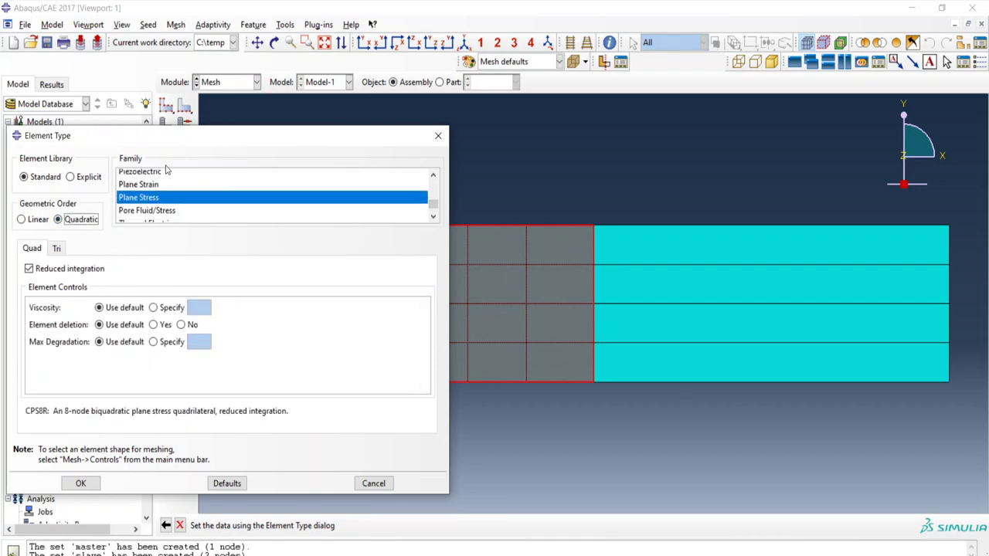
left_click(152, 186)
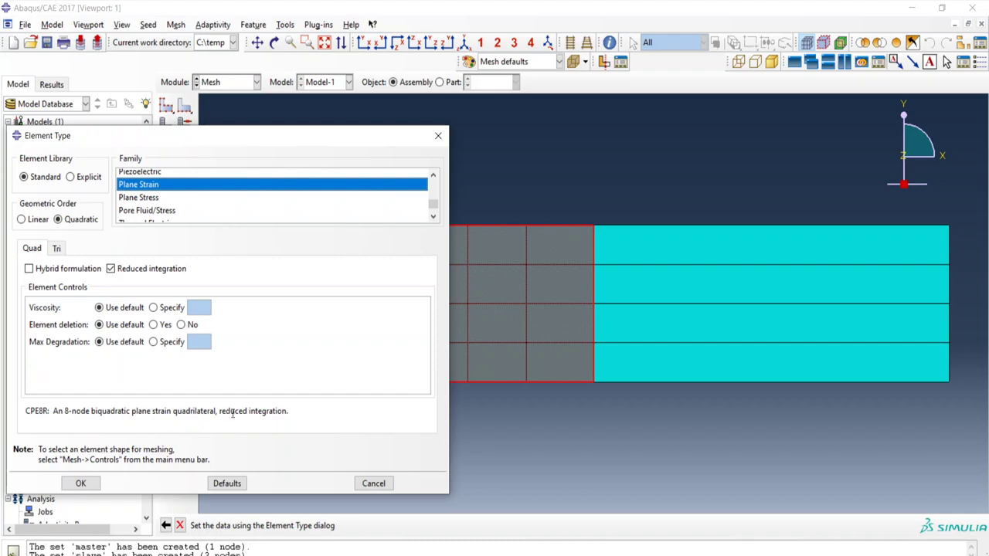
left_click(82, 484)
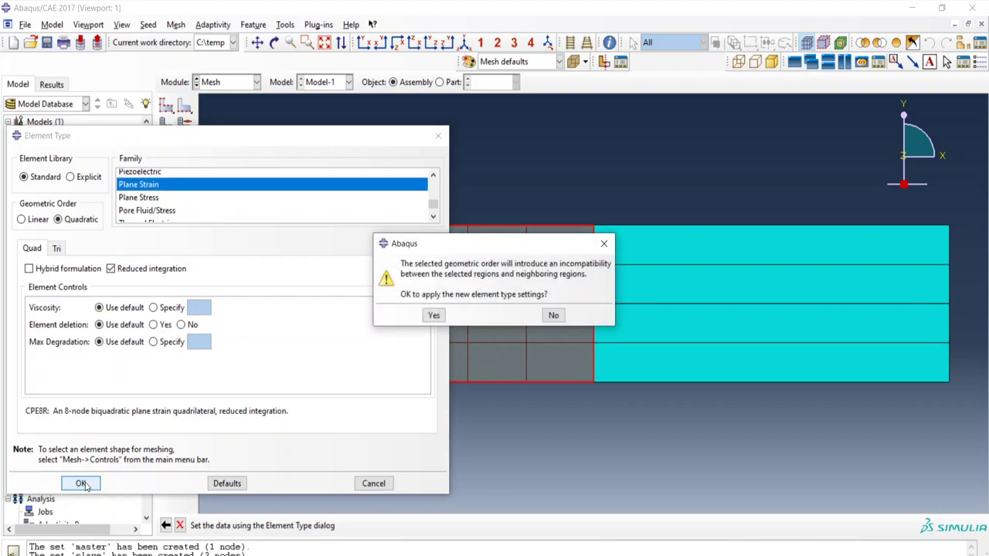
left_click(435, 314)
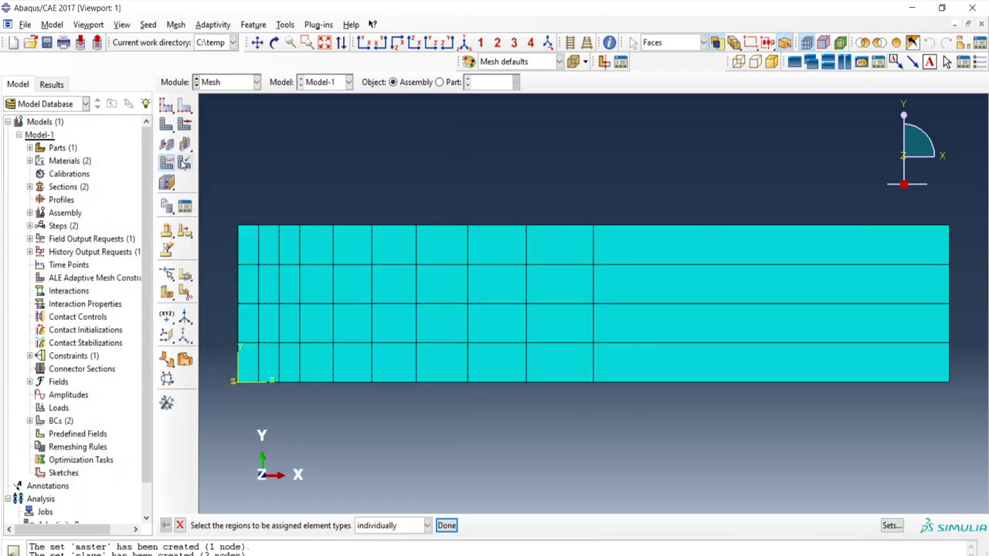
Set the mesh technique of the far-right soil region to Sweep, deleting its invalidated mesh, and remesh the part instance.
left_click_drag(663, 182, 734, 427)
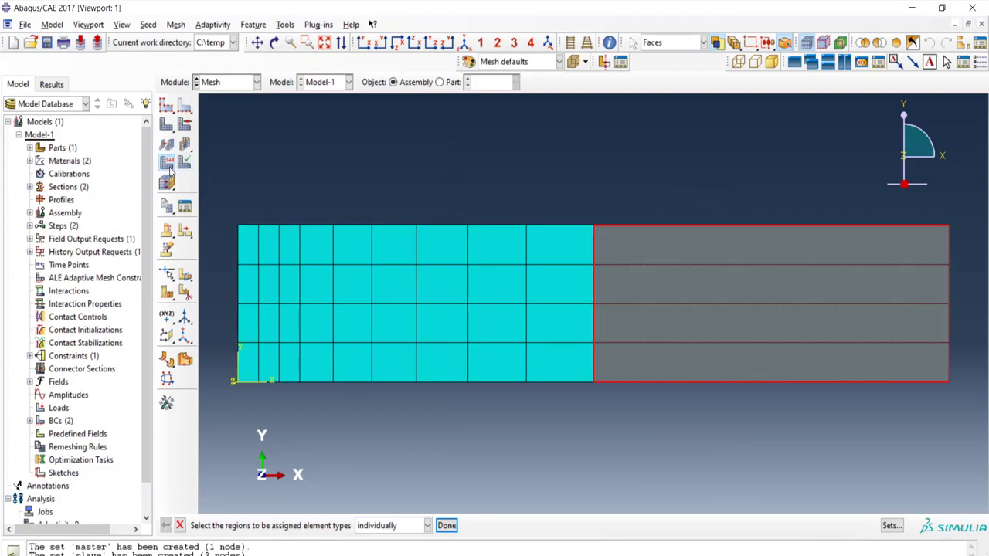
left_click(338, 147)
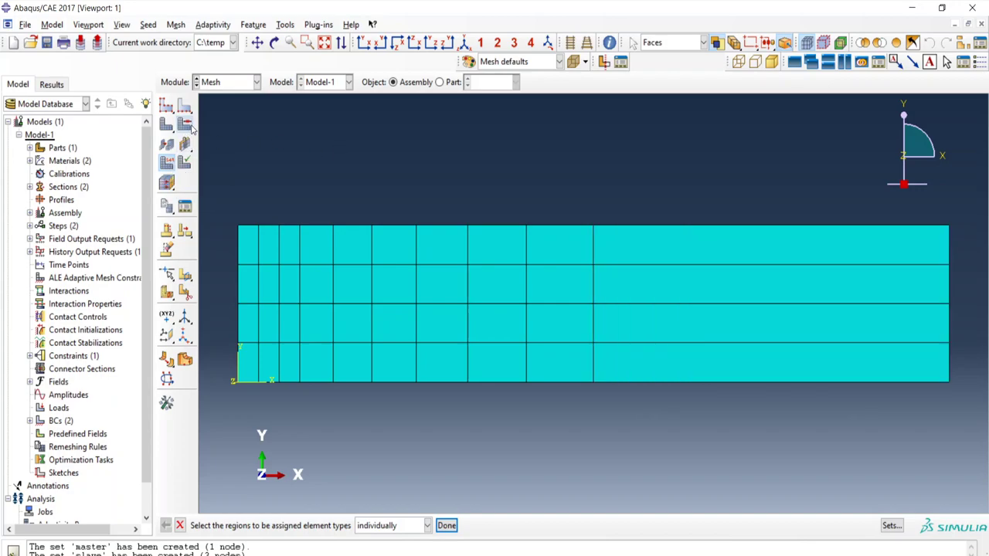
left_click(185, 125)
left_click_drag(671, 213, 743, 438)
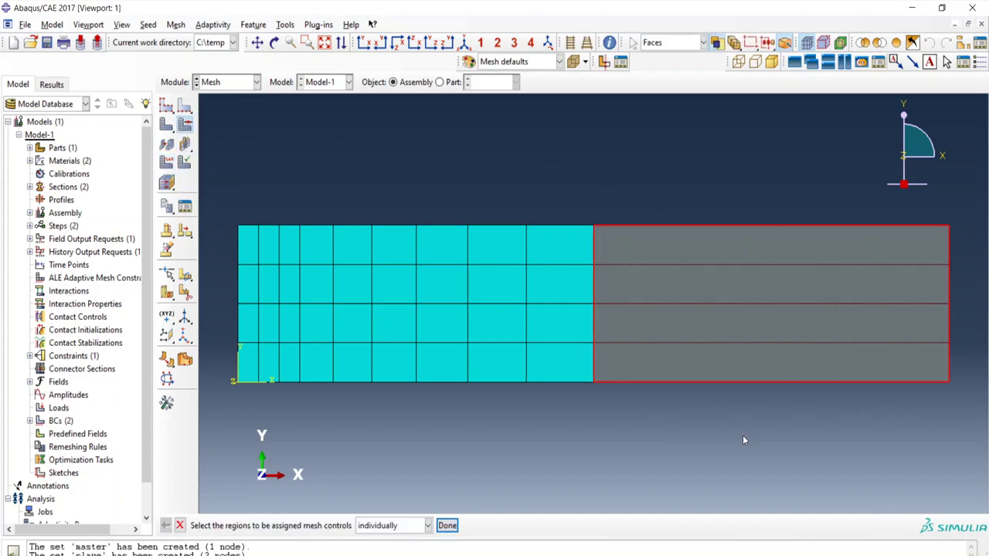
left_click(447, 525)
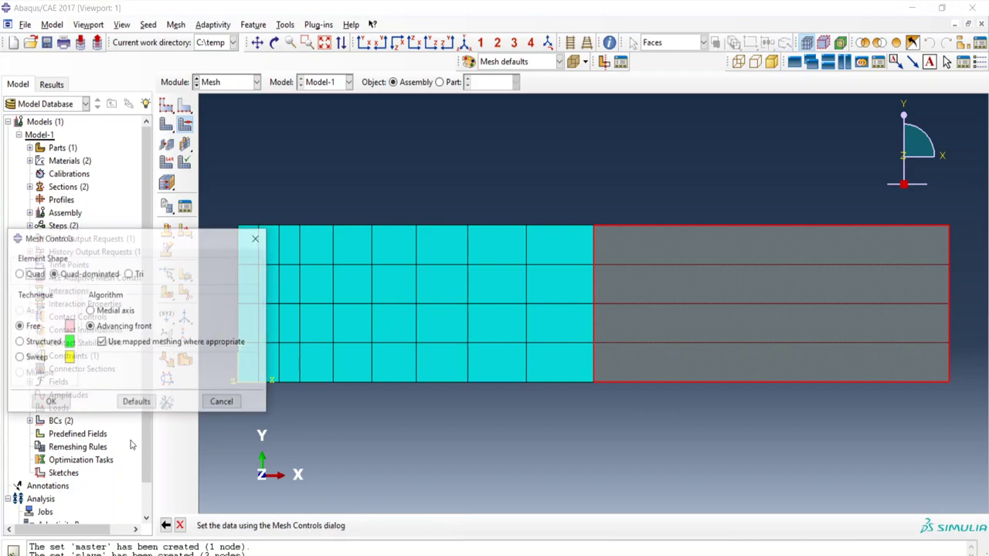
left_click(36, 358)
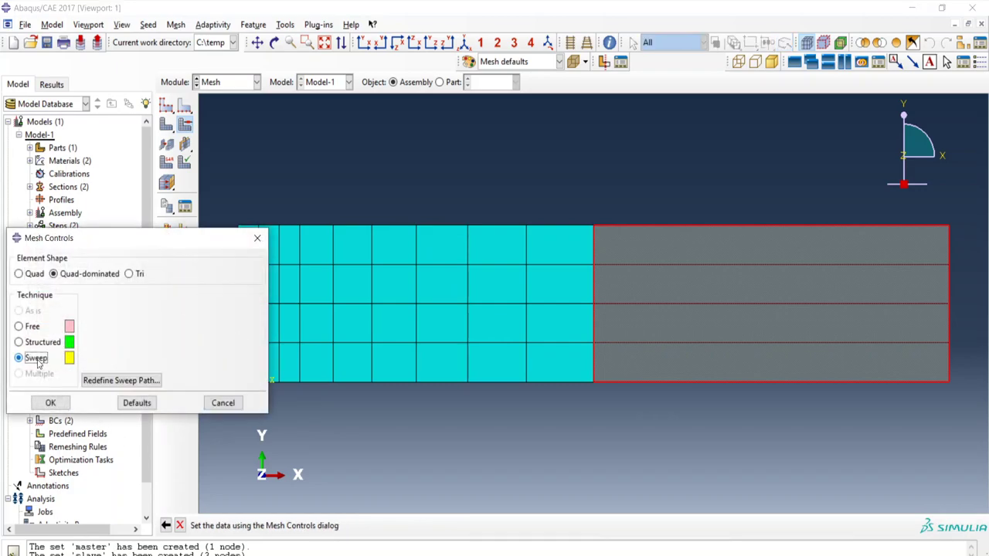
left_click(50, 404)
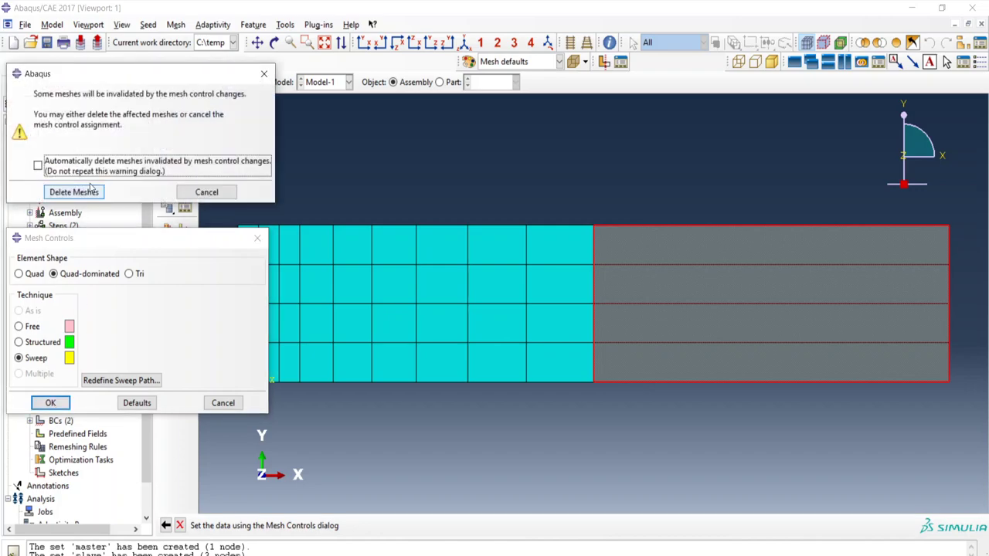
left_click(74, 192)
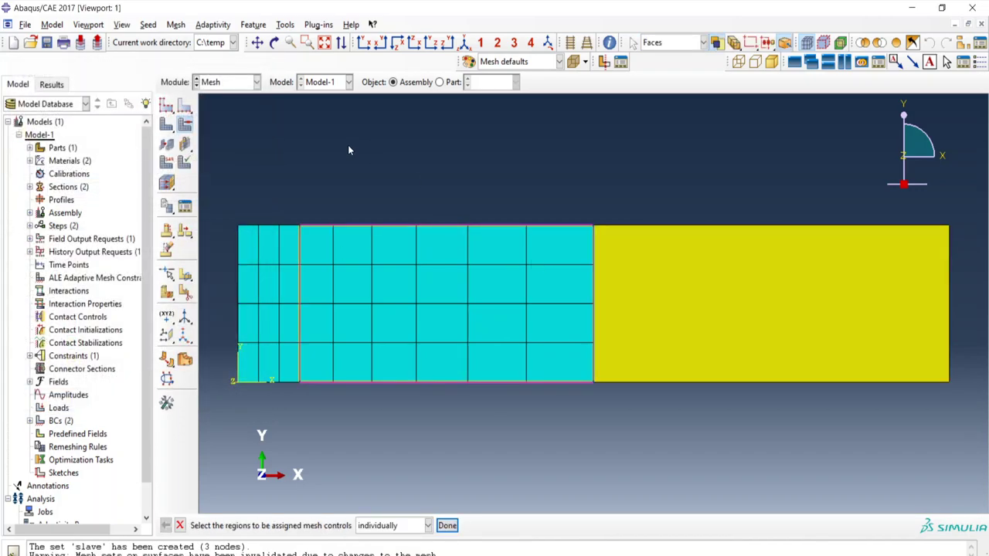
left_click(167, 126)
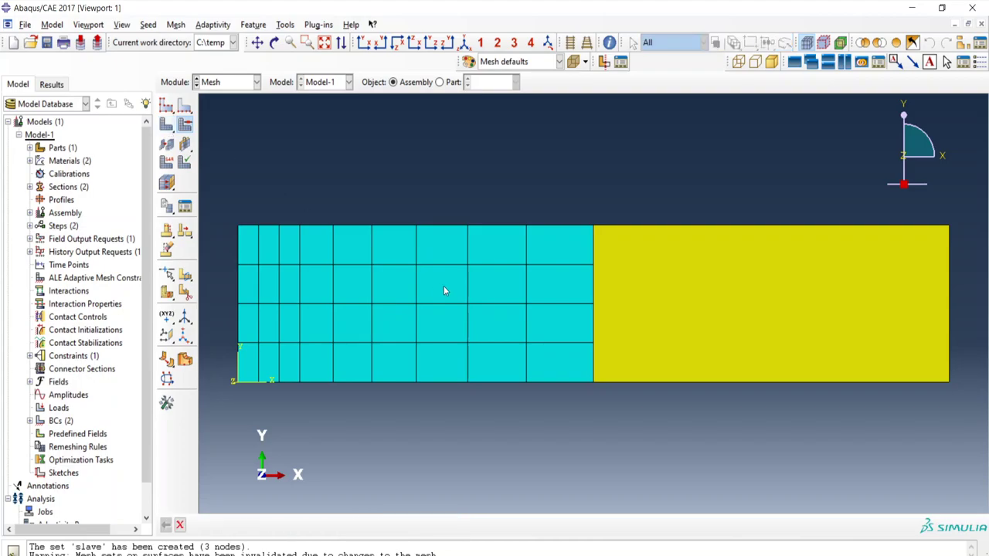
left_click(302, 530)
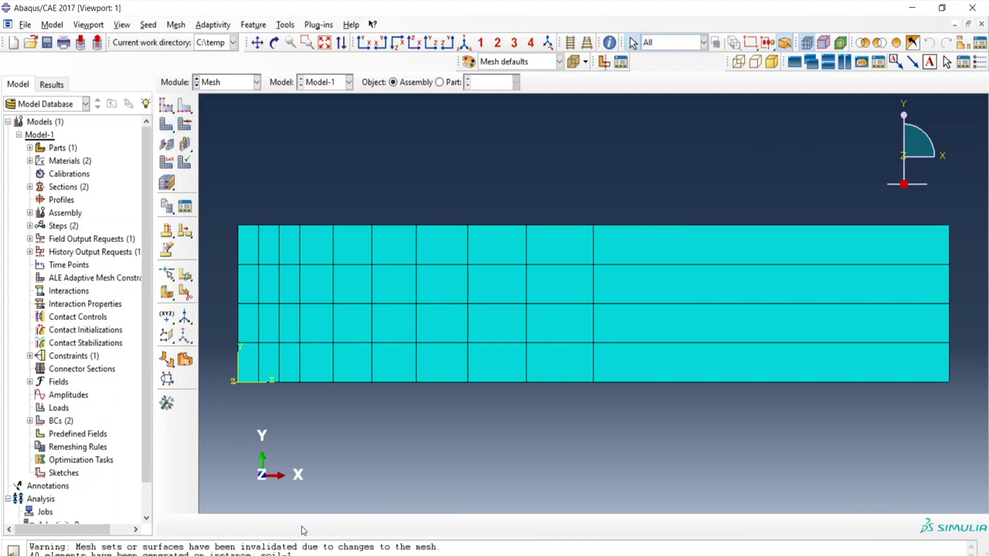
Assign quadratic Acoustic elements (AC2D8) from the Standard library to the far-right soil region, checking the required element types in the PowerPoint problem statement.
left_click(171, 160)
left_click_drag(702, 193, 742, 441)
left_click(453, 526)
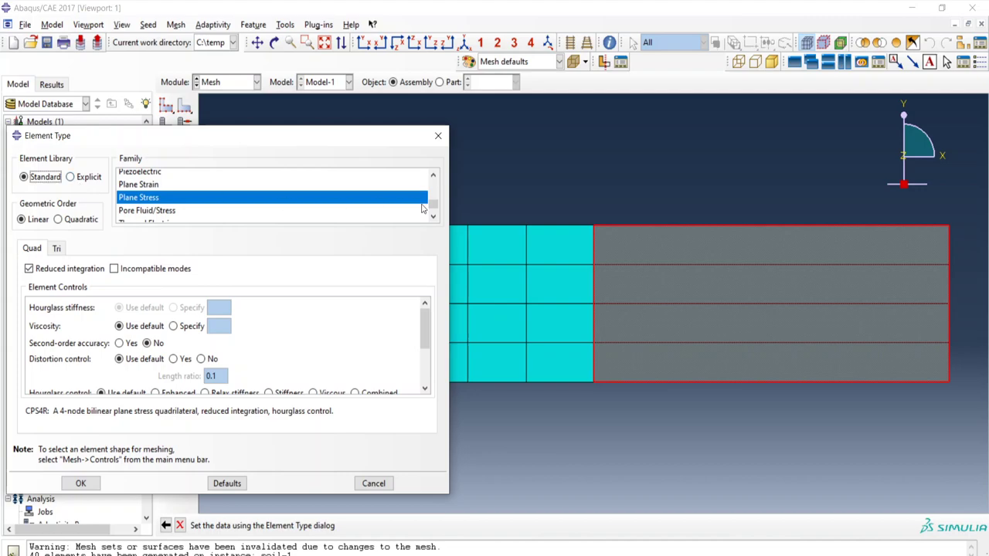
scroll(433, 204, "up", 1)
left_click_drag(434, 204, 434, 178)
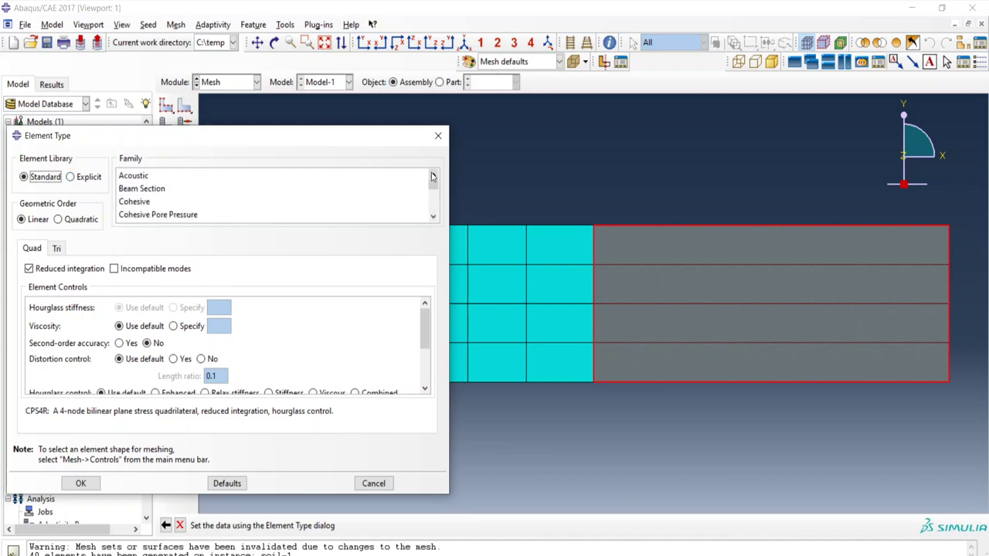
left_click(132, 177)
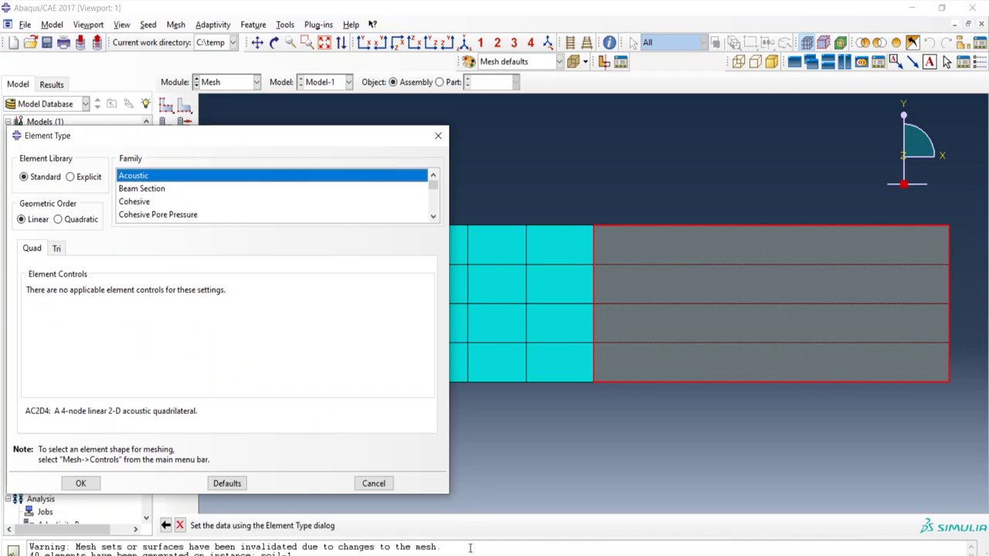
key("alt+Tab")
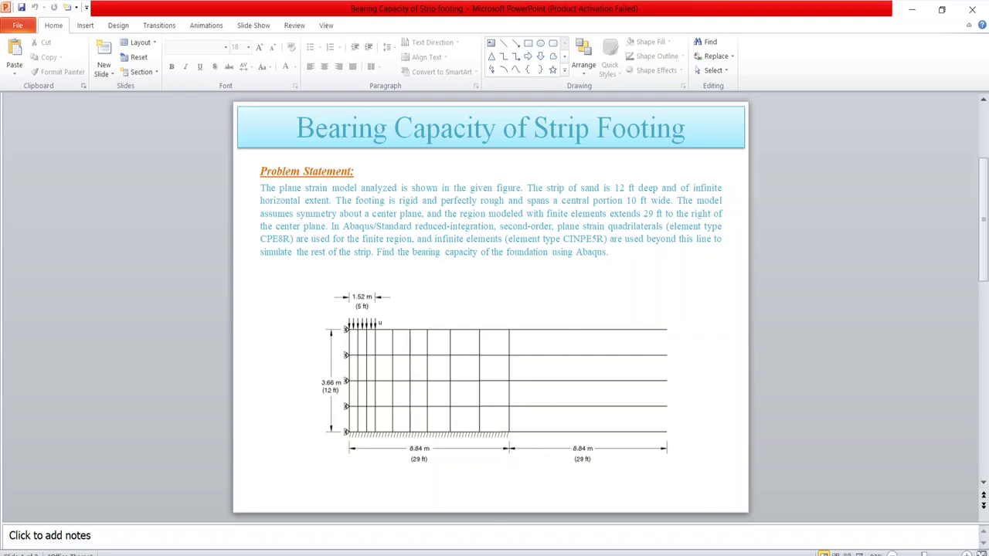
key("alt+Tab")
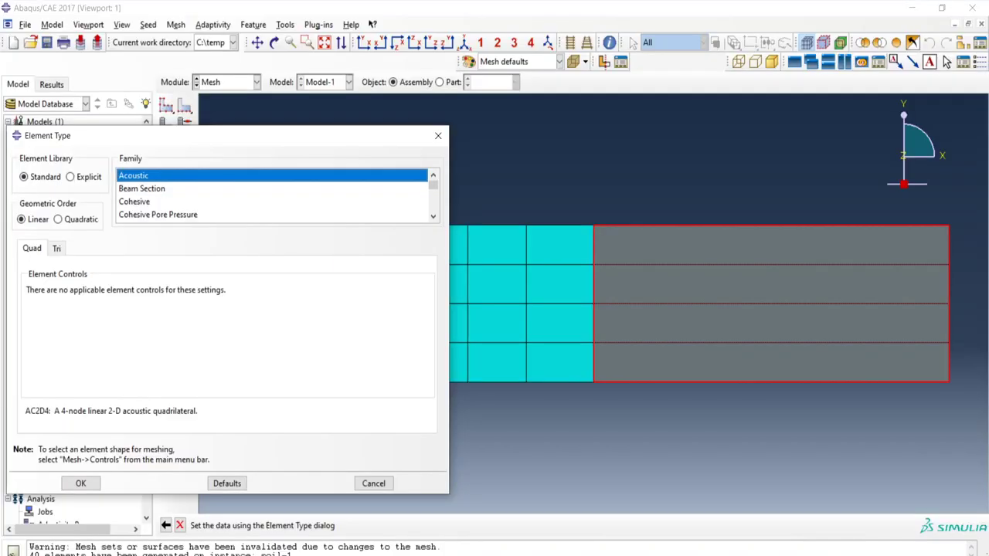
left_click(68, 220)
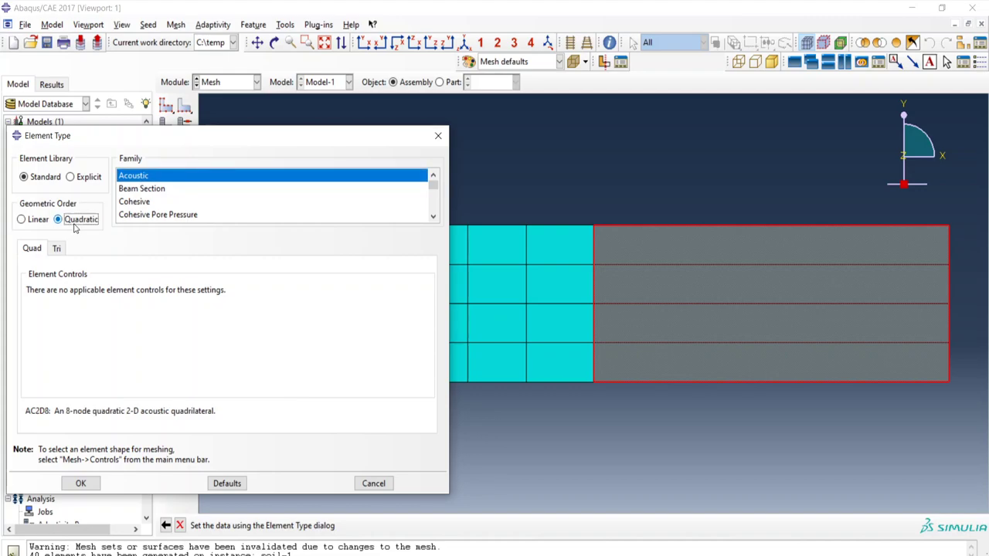
left_click(81, 483)
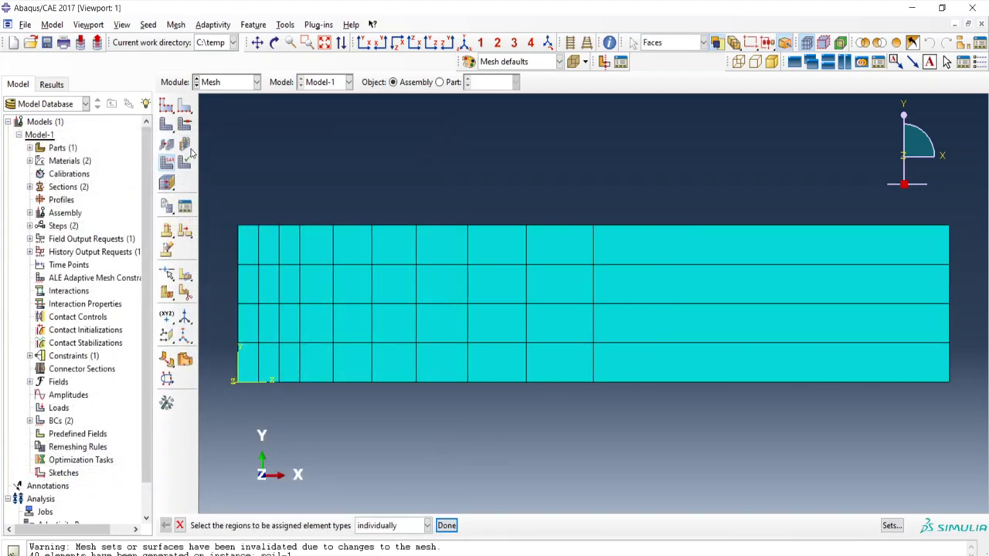
left_click(447, 525)
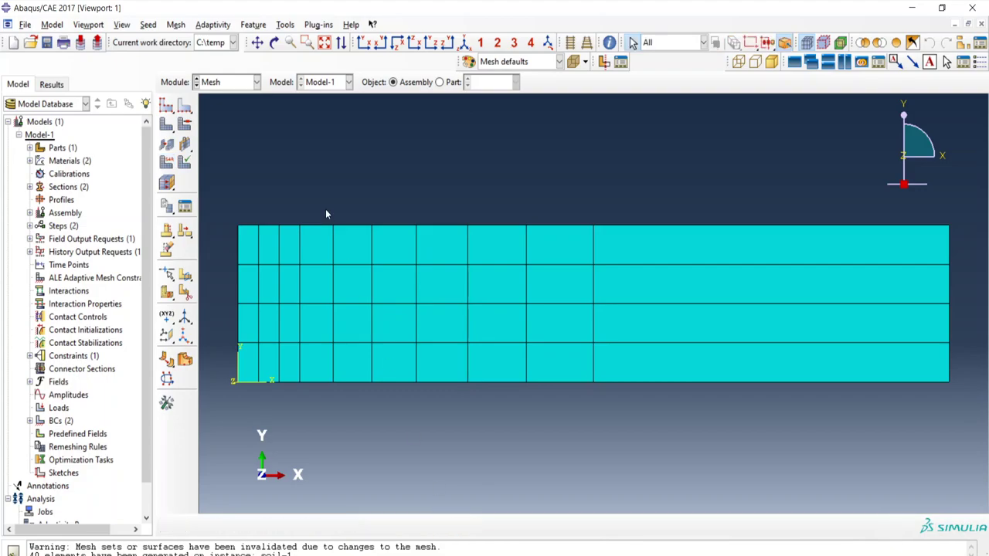
In the Interaction module, redefine the slave node set with the top-edge nodes of the narrow footing-side region, leaving out the top-left corner node.
left_click(256, 82)
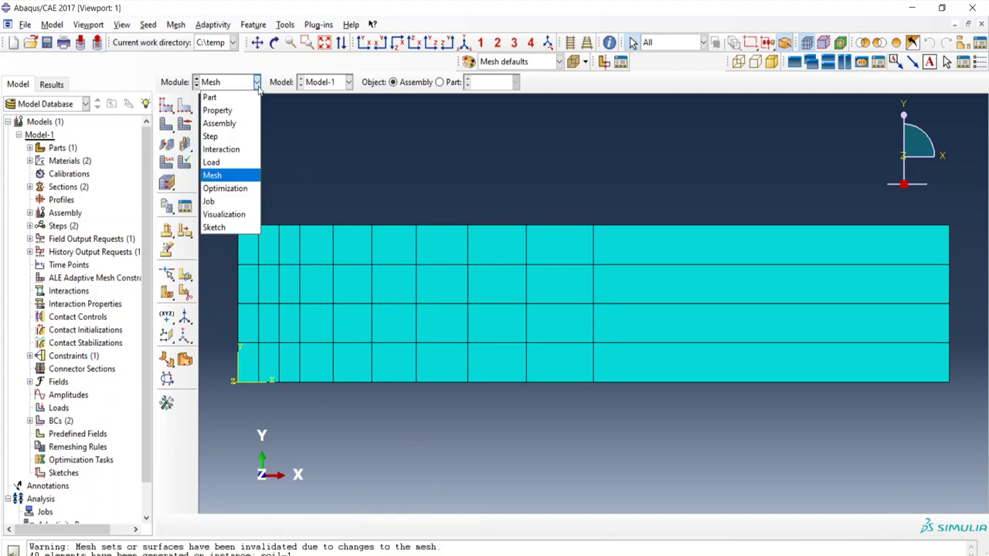
left_click(227, 148)
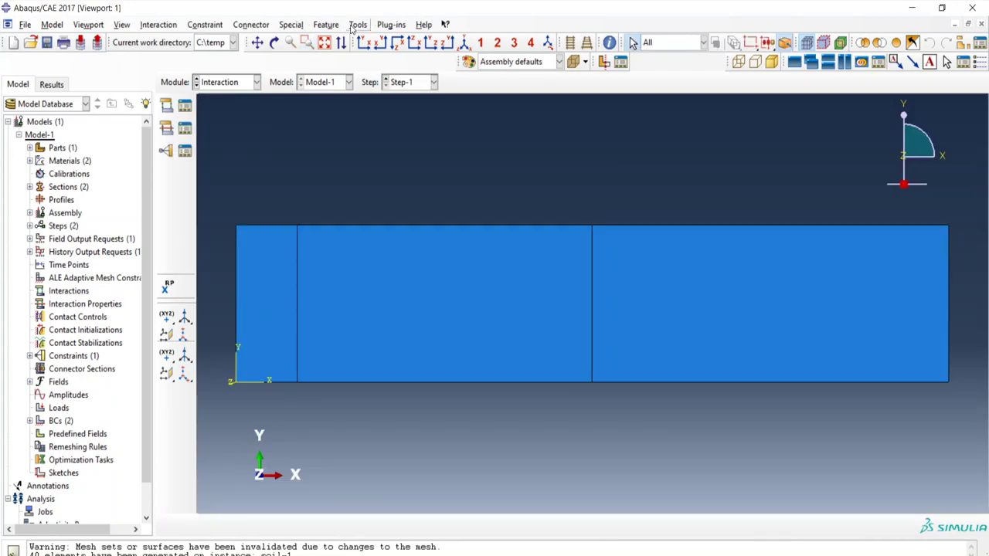
left_click(356, 26)
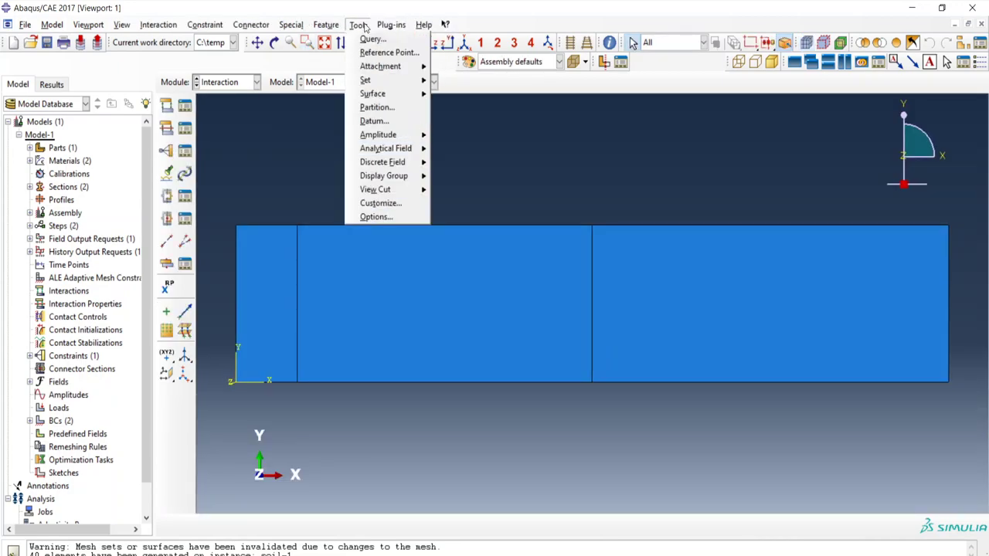
mouse_move(409, 80)
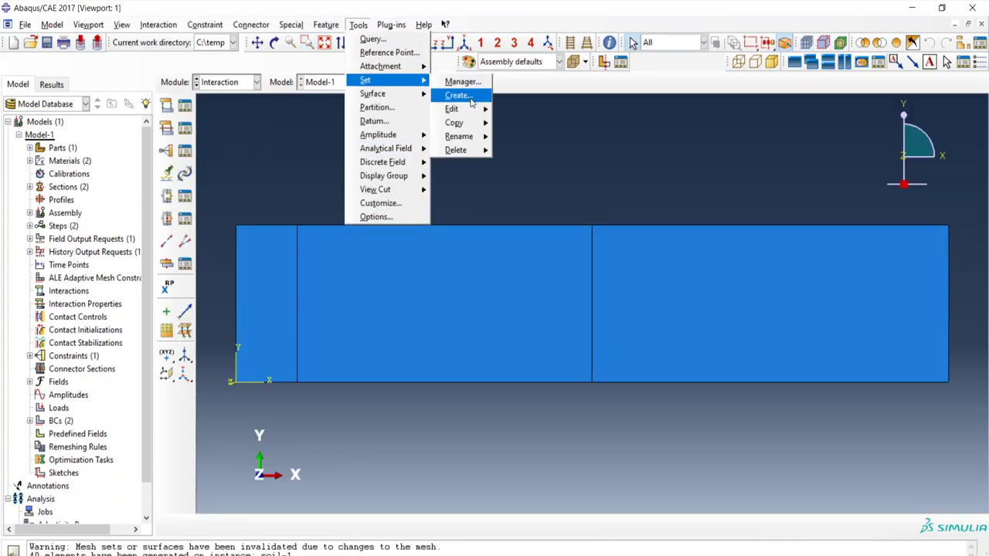
mouse_move(479, 109)
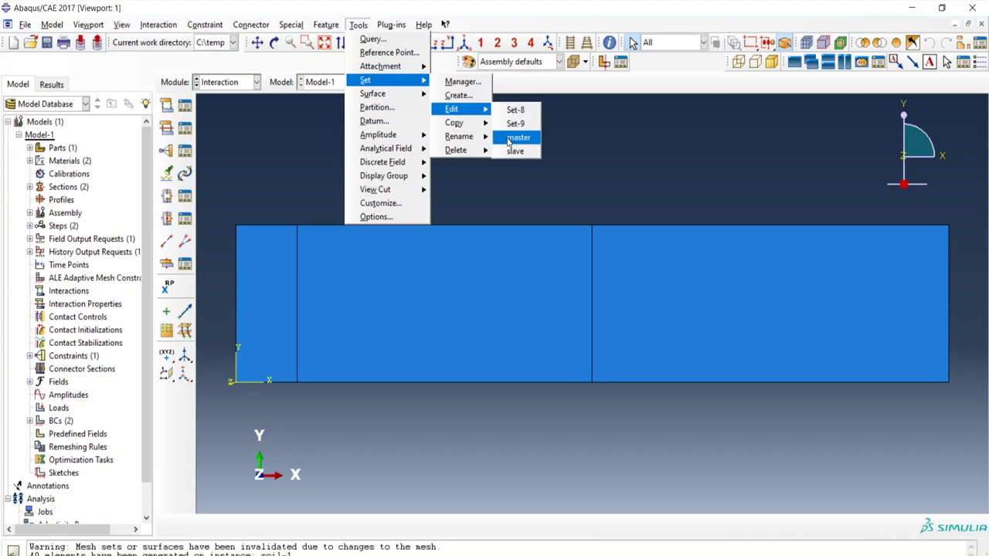
left_click(515, 138)
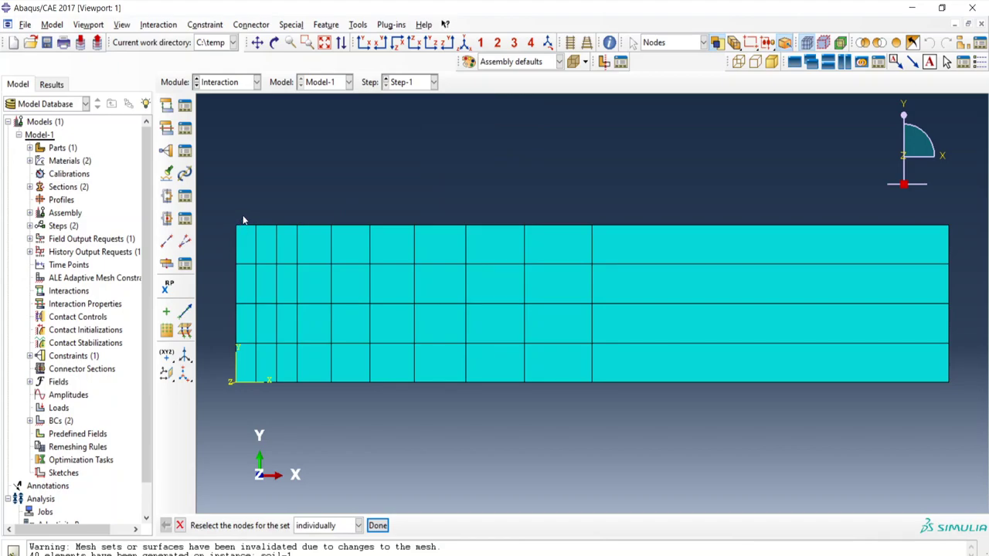
left_click_drag(279, 241, 302, 231)
left_click(378, 526)
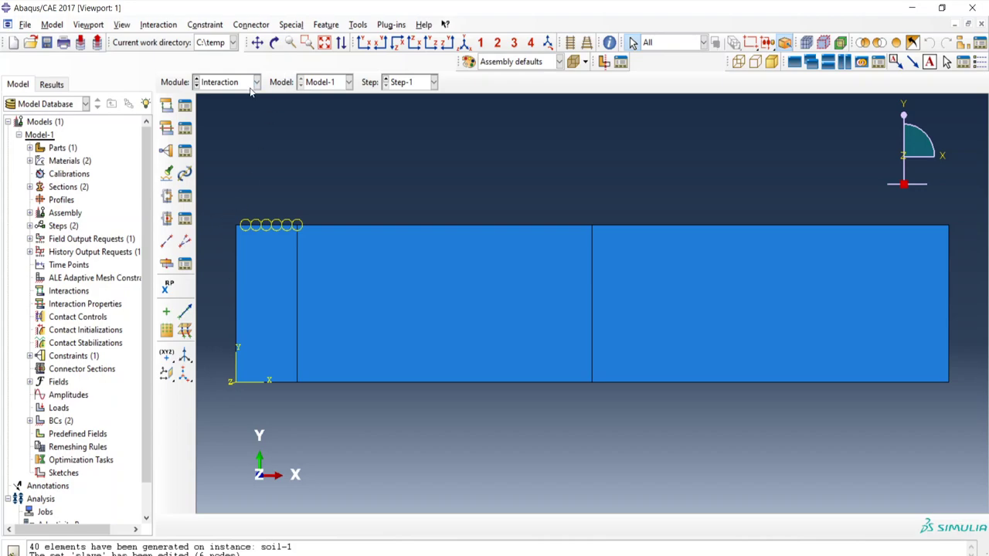
Redefine the master node set with only the soil's top-left corner node.
left_click(357, 24)
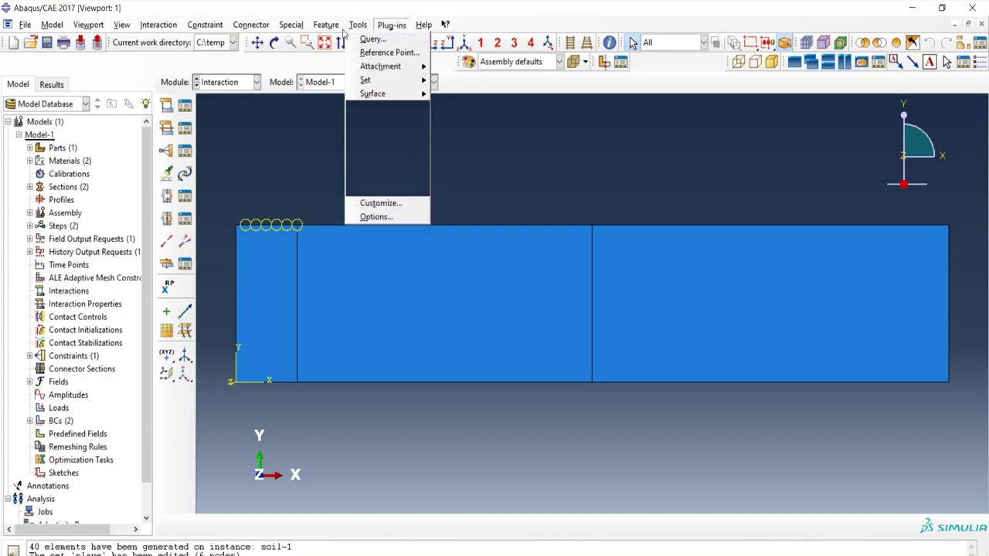
mouse_move(399, 82)
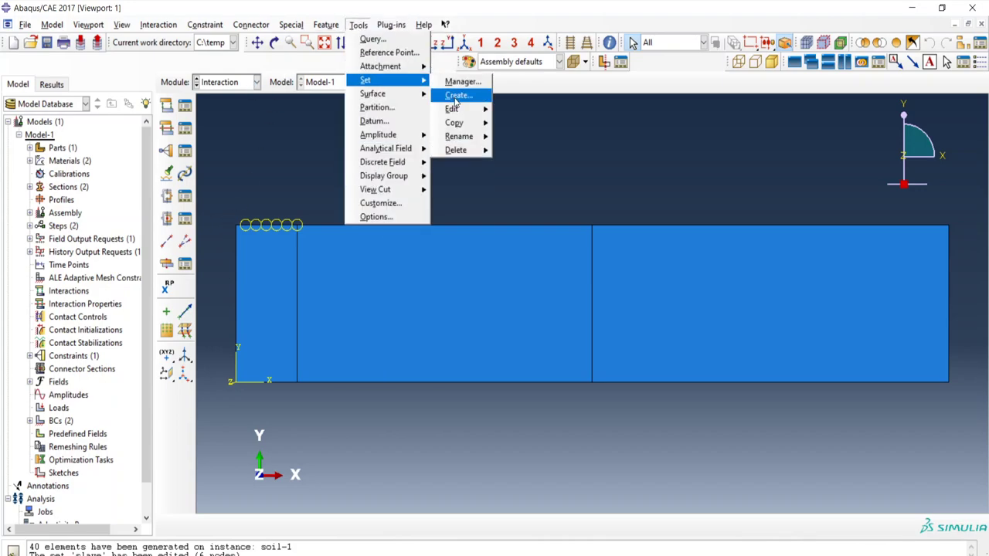
mouse_move(473, 108)
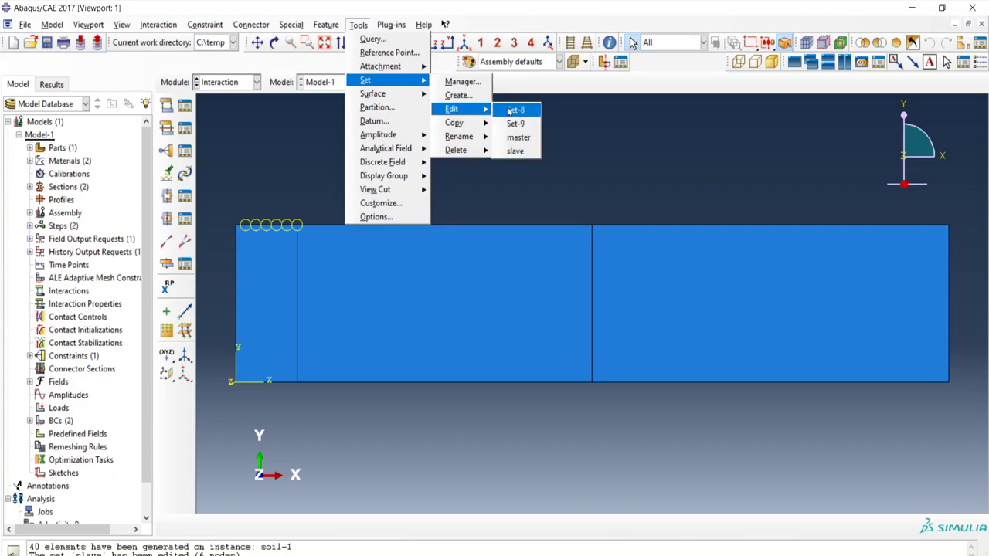
left_click(518, 138)
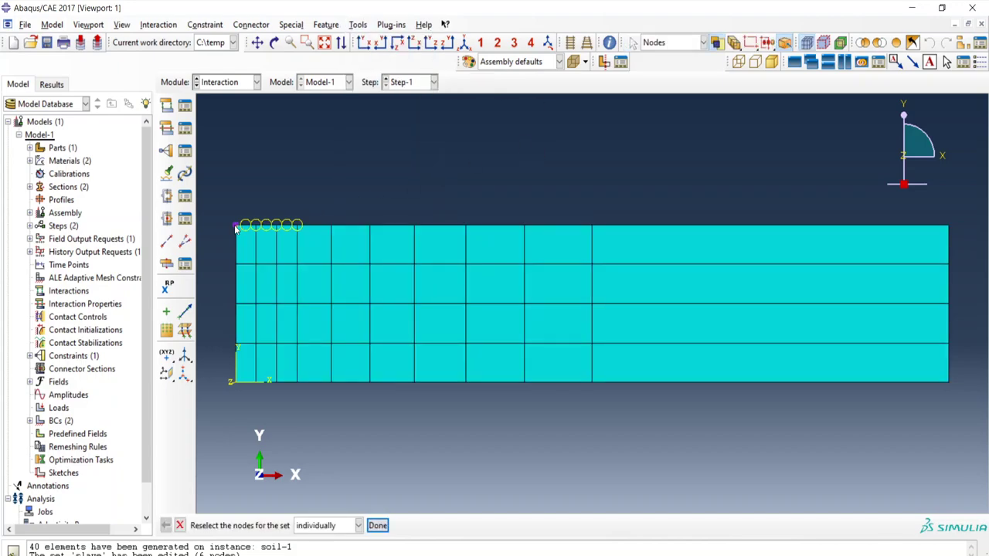
left_click(377, 526)
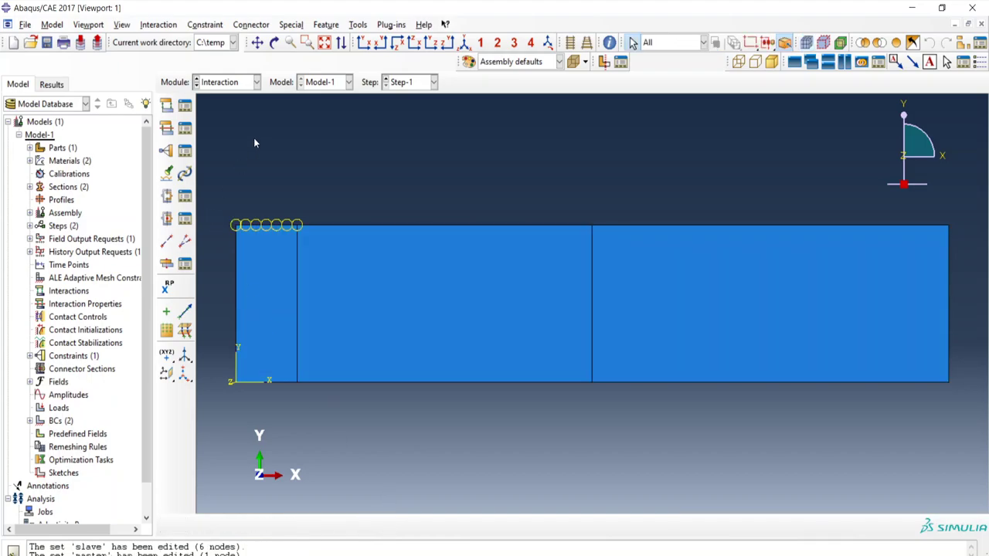
In the Load module, create Displacement/Rotation condition BC-3 in Step-1 on the master set, with U2 set to -5.
left_click(256, 83)
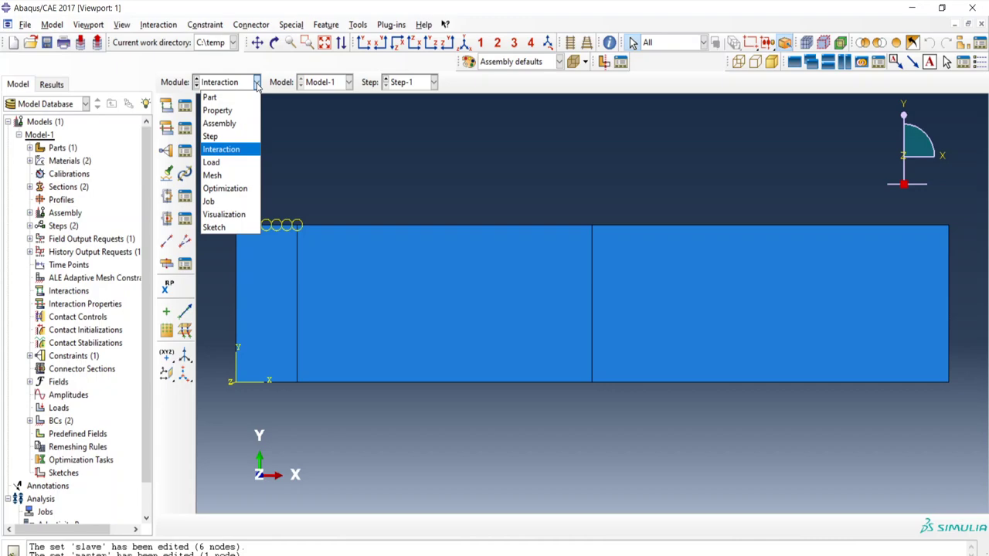
left_click(244, 164)
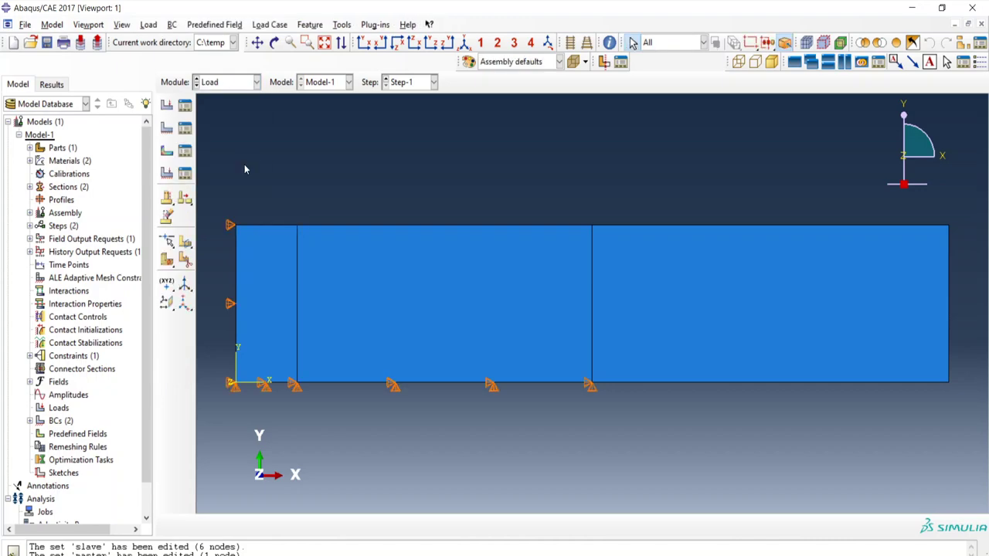
left_click(185, 128)
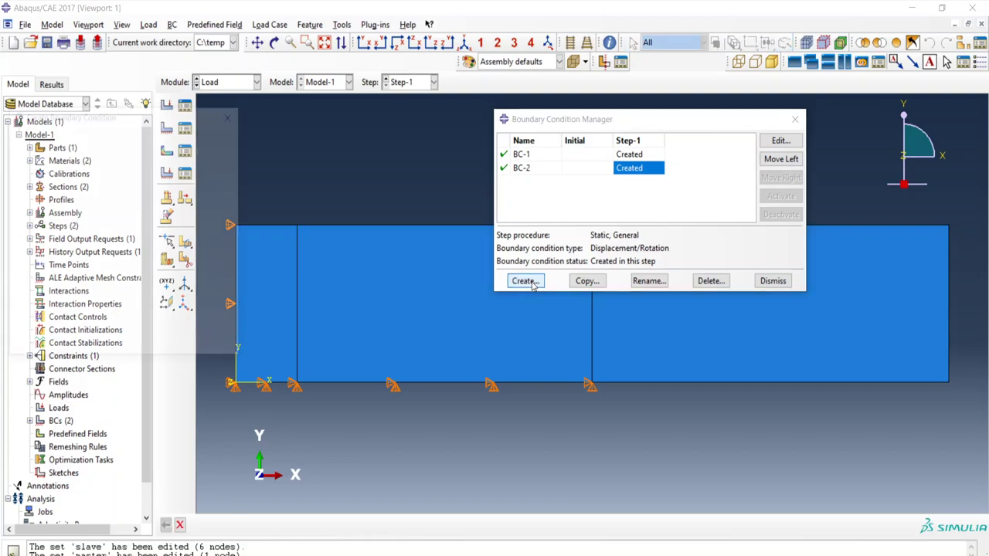
left_click(525, 281)
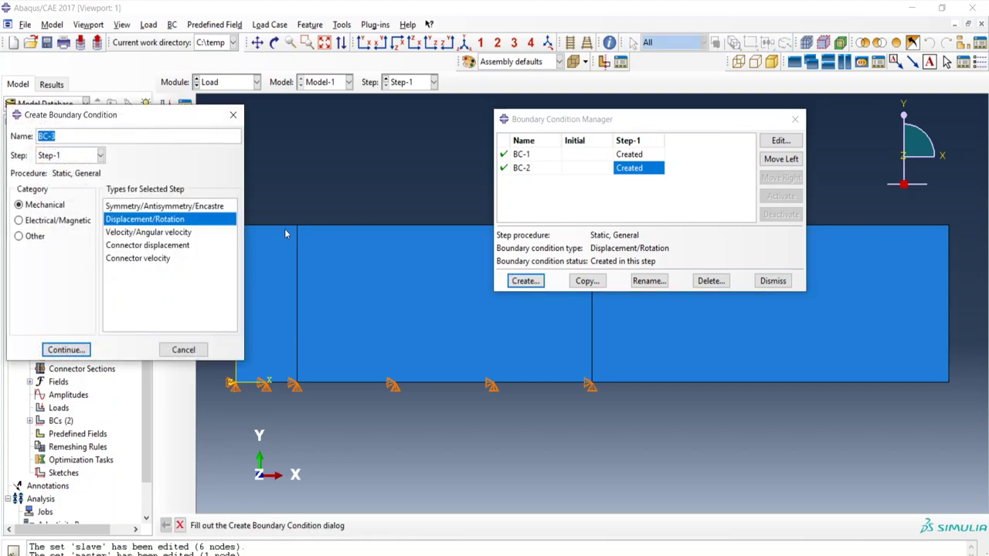
left_click(66, 350)
left_click(849, 373)
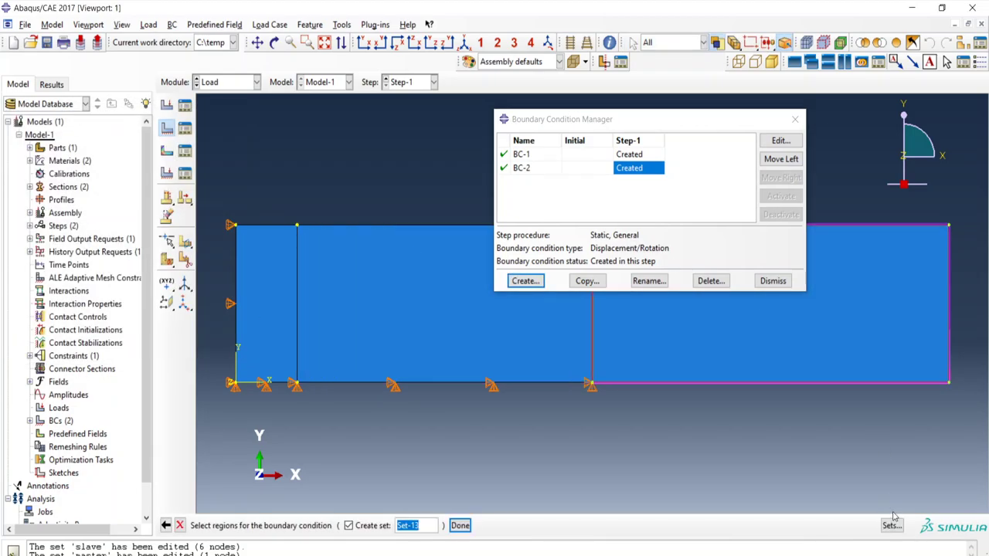
left_click(892, 525)
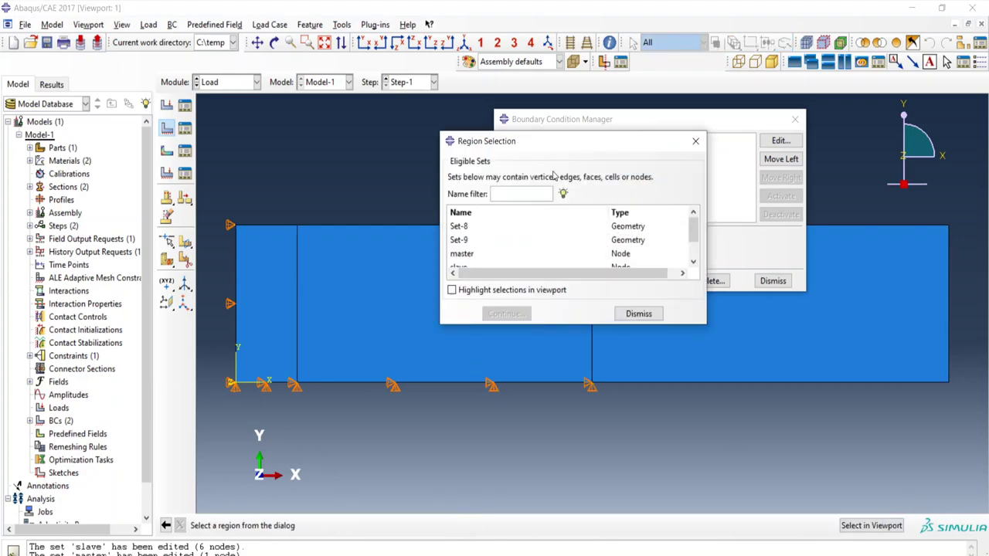
left_click(468, 255)
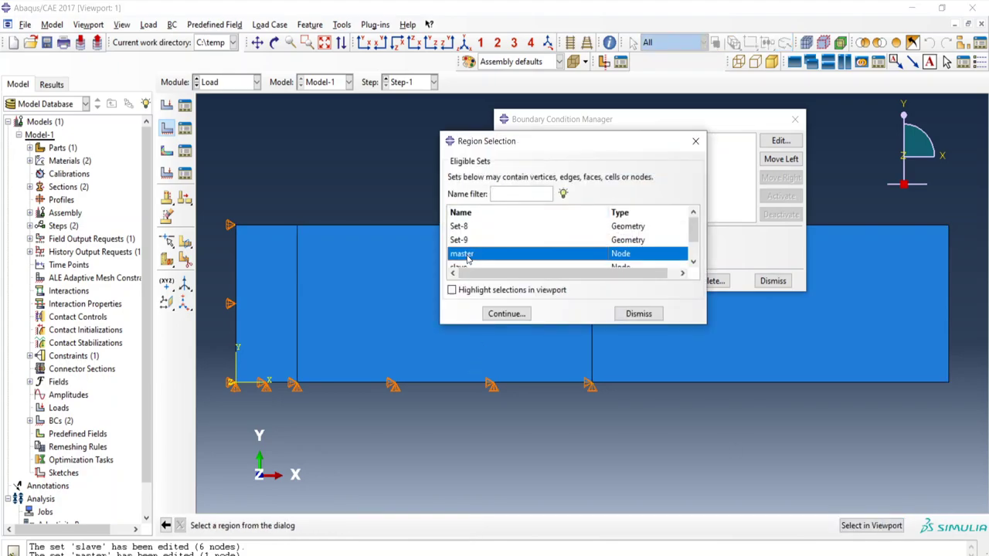
left_click(507, 313)
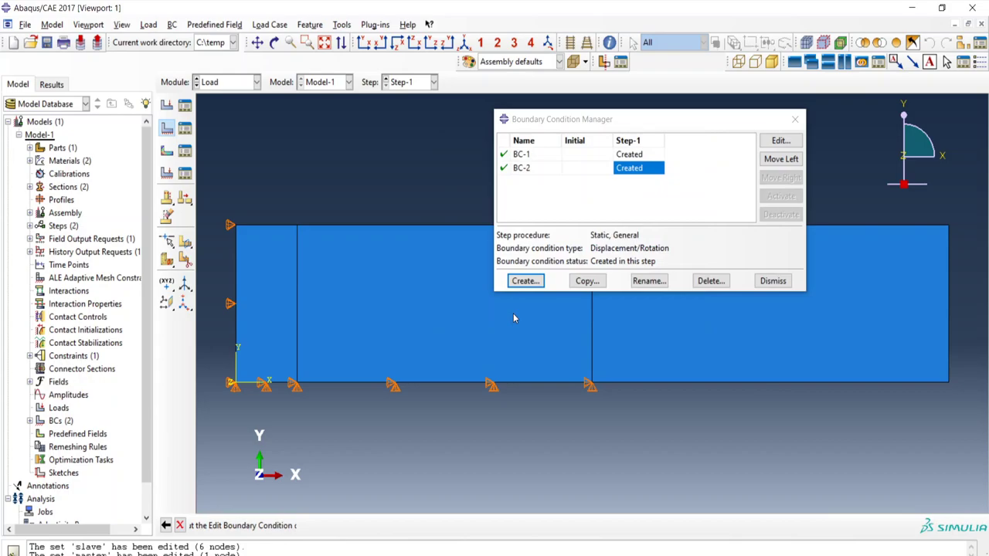
left_click(25, 282)
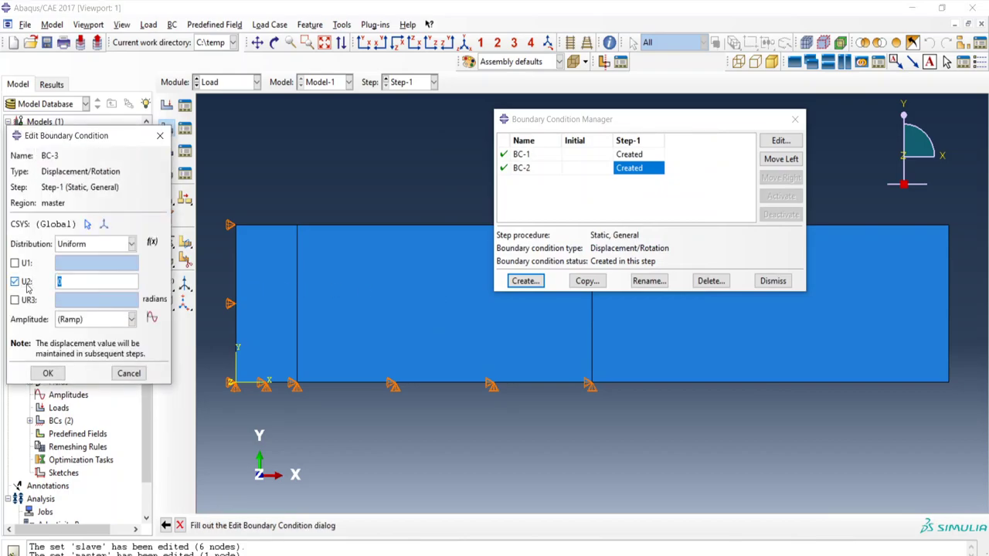
left_click_drag(68, 282, 51, 288)
type("-5")
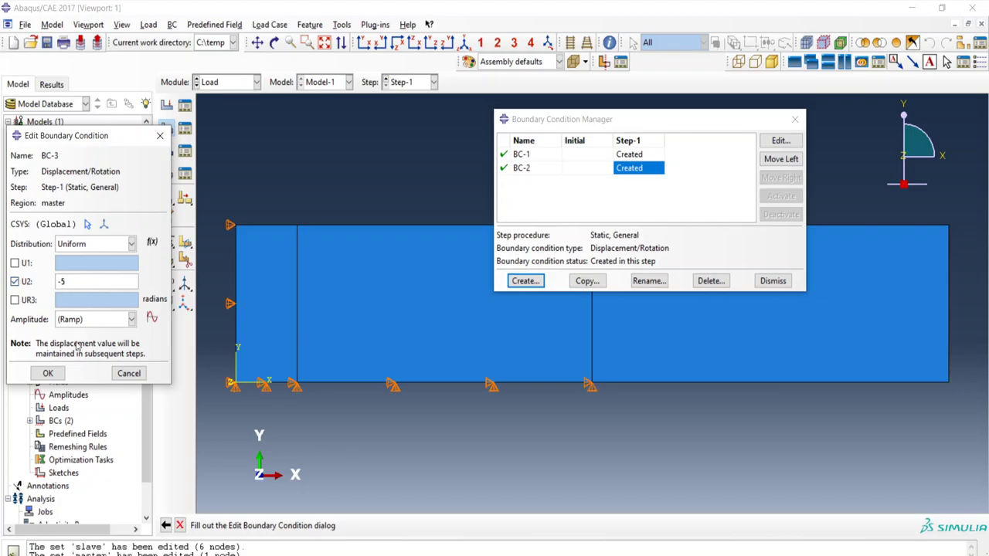
left_click(47, 373)
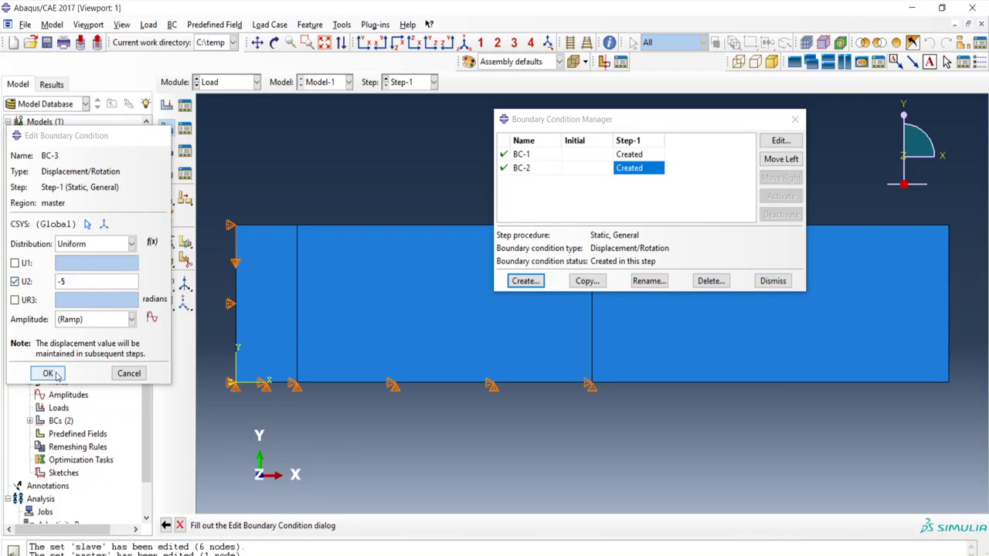
Create Displacement/Rotation condition BC-4 in Step-1 on the slave set with U1 set to 0, and close the Boundary Condition Manager.
left_click(524, 281)
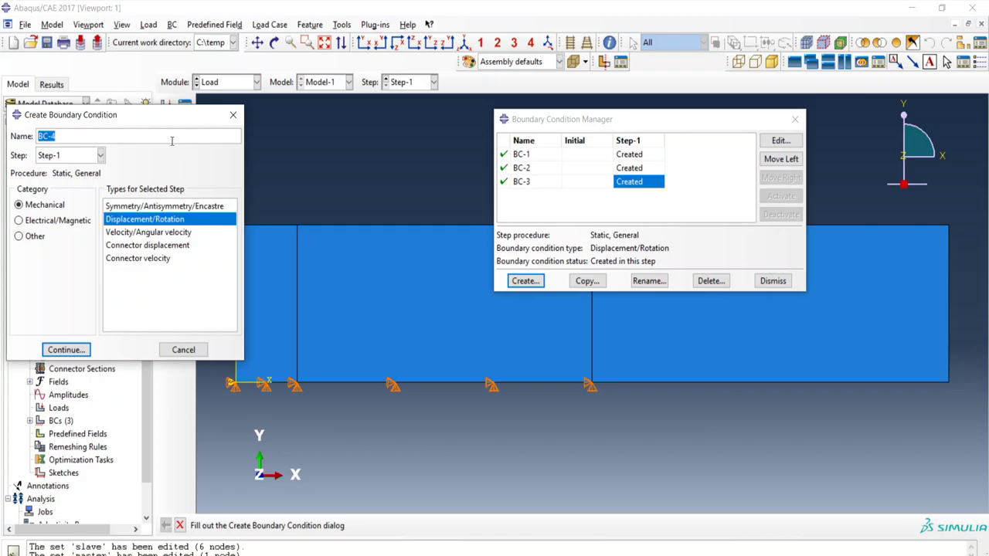
left_click_drag(172, 123, 252, 276)
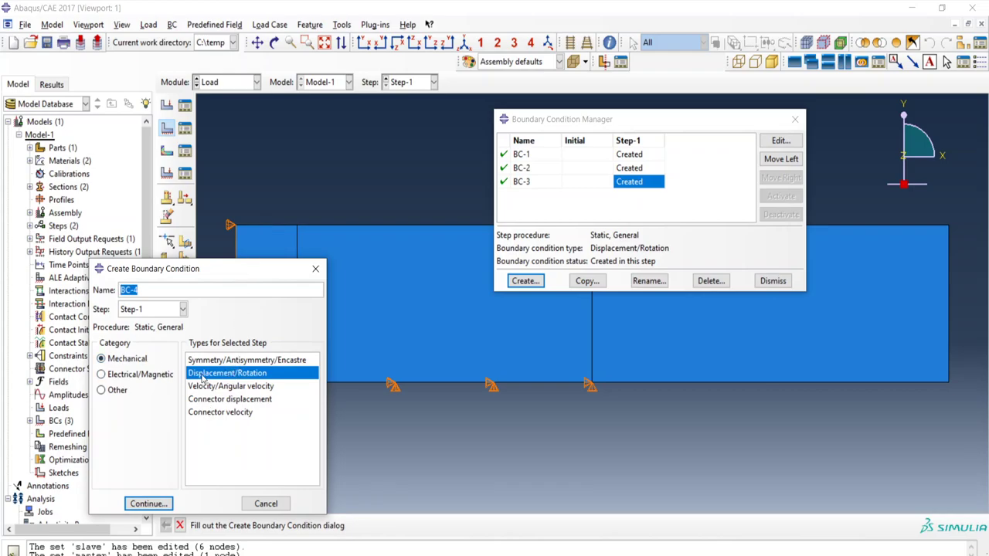
left_click(140, 502)
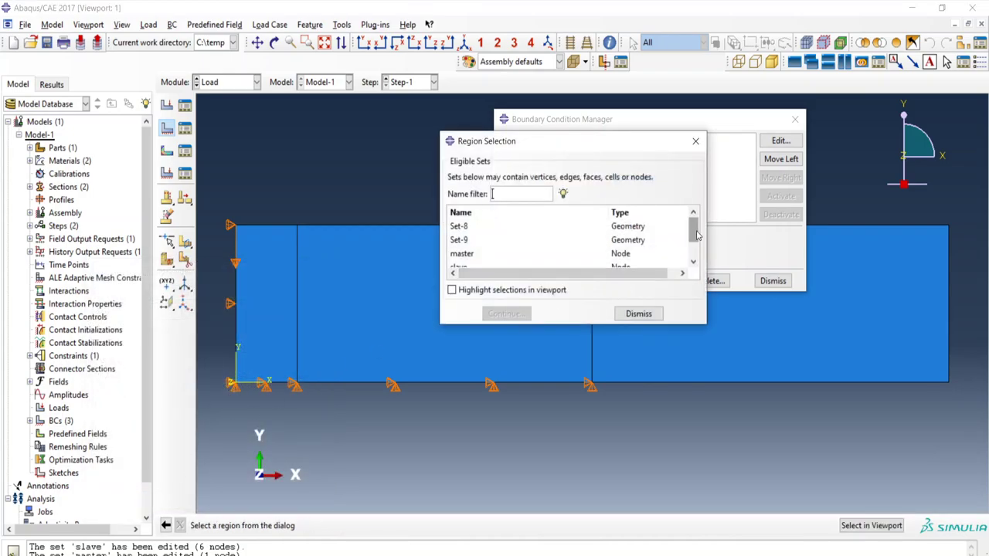
mouse_move(692, 229)
left_mouse_down()
mouse_move(693, 246)
mouse_move(692, 238)
left_mouse_up()
left_click(461, 245)
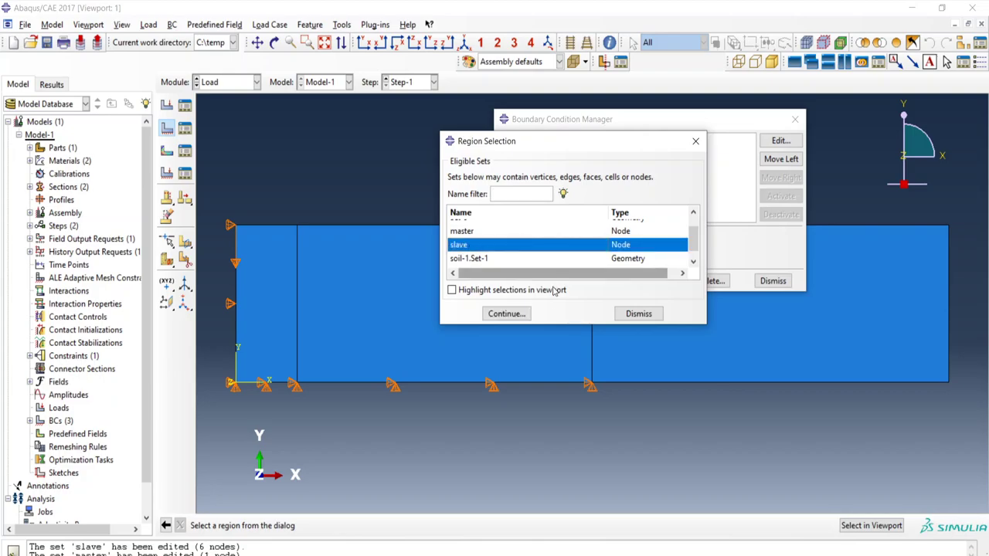
left_click(506, 314)
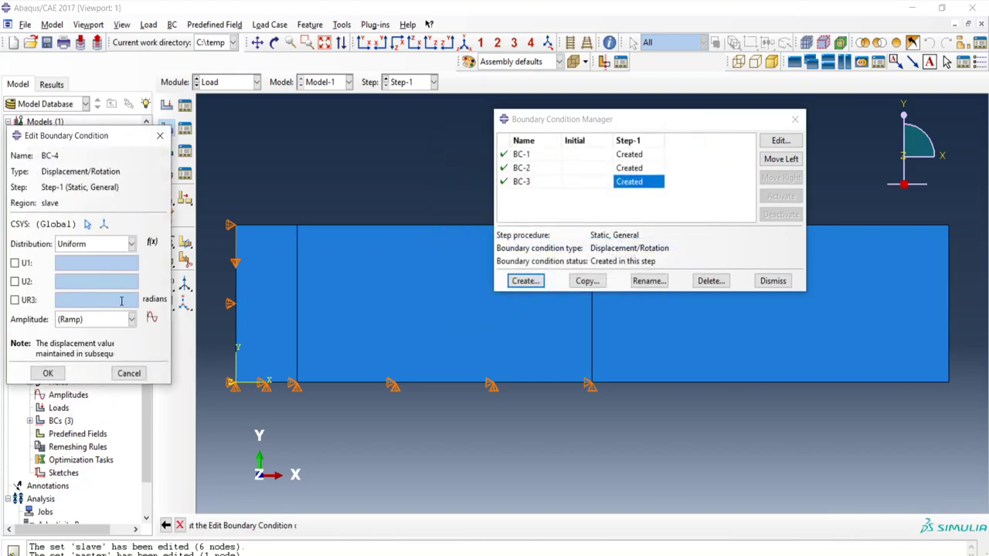
left_click(15, 263)
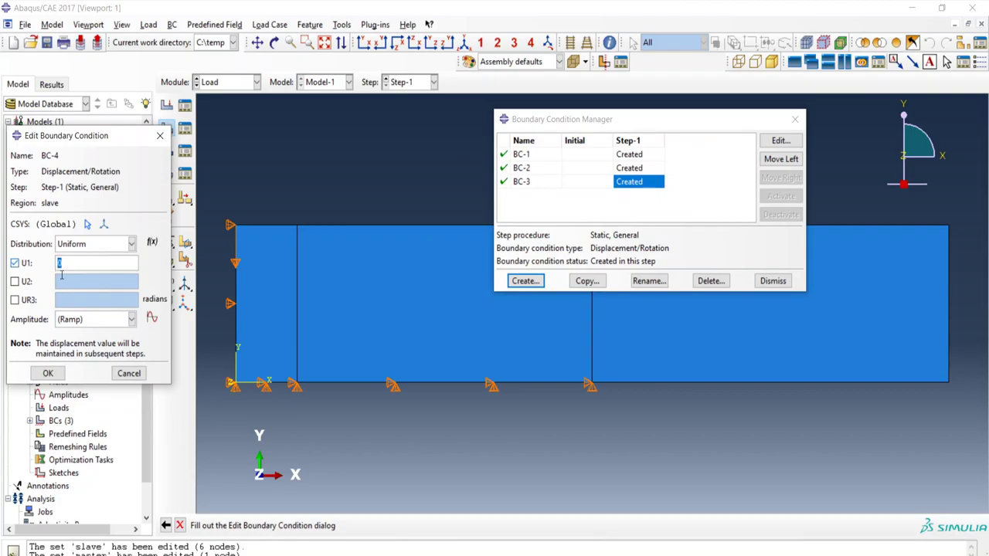
left_click(49, 374)
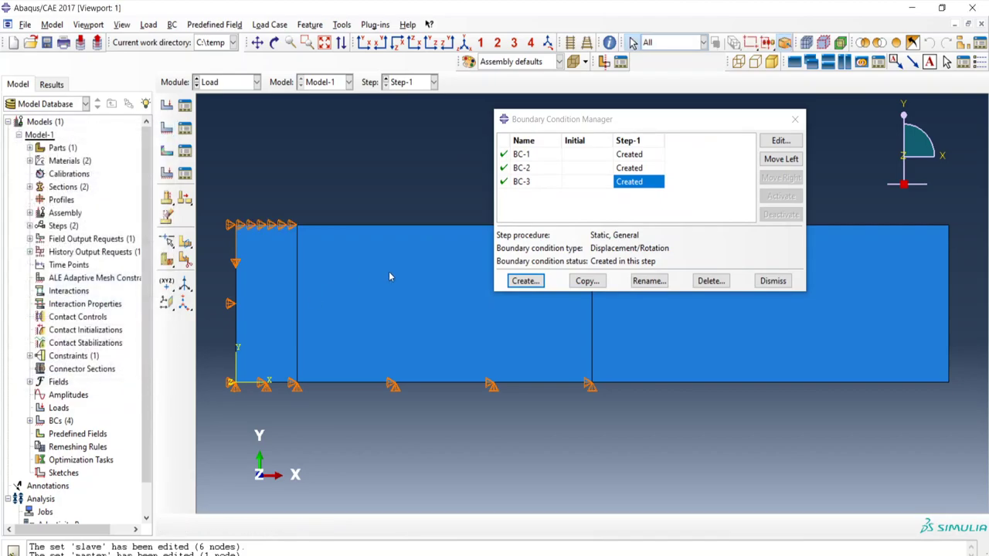
left_click(795, 120)
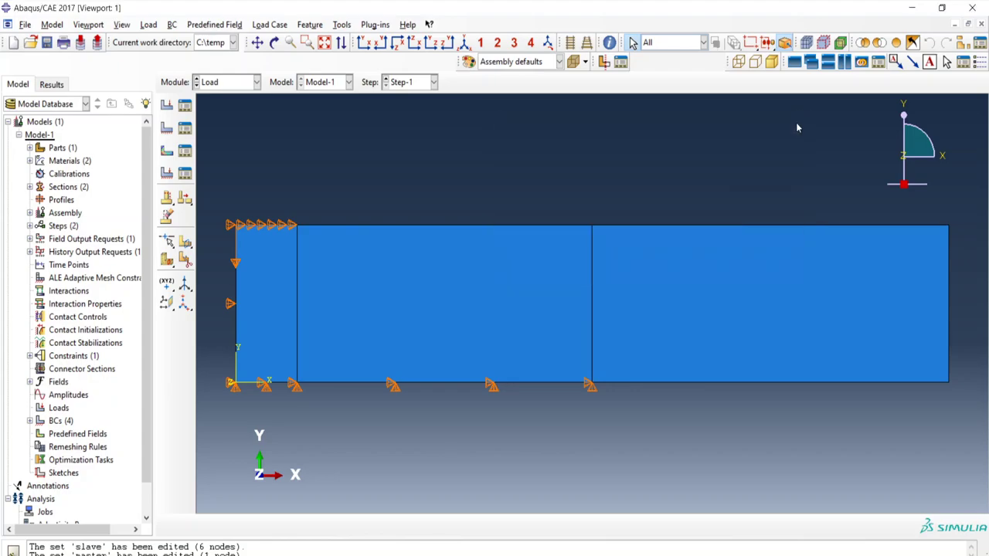
In the Job module, create a job named Bcapacity for Model-1 with the default job settings.
left_click(256, 82)
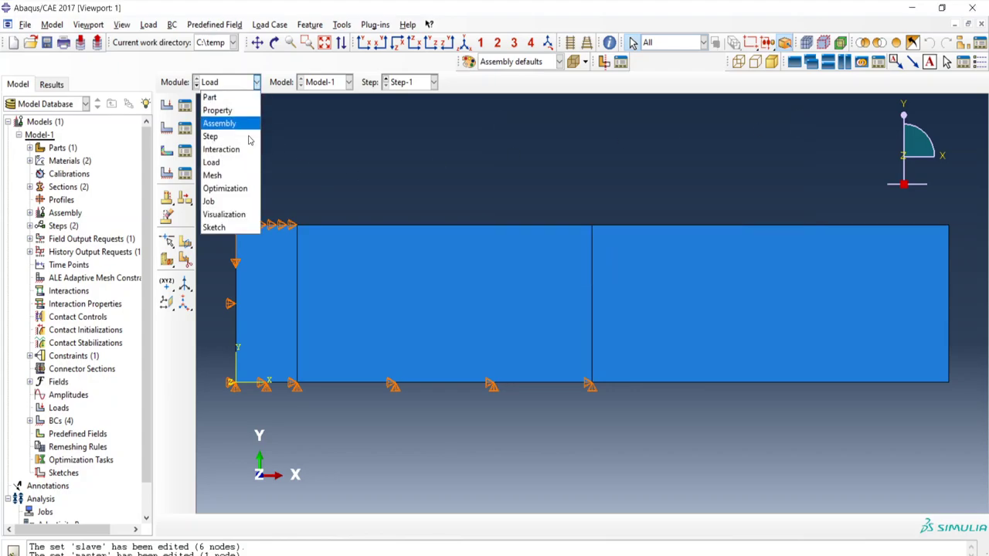
left_click(237, 183)
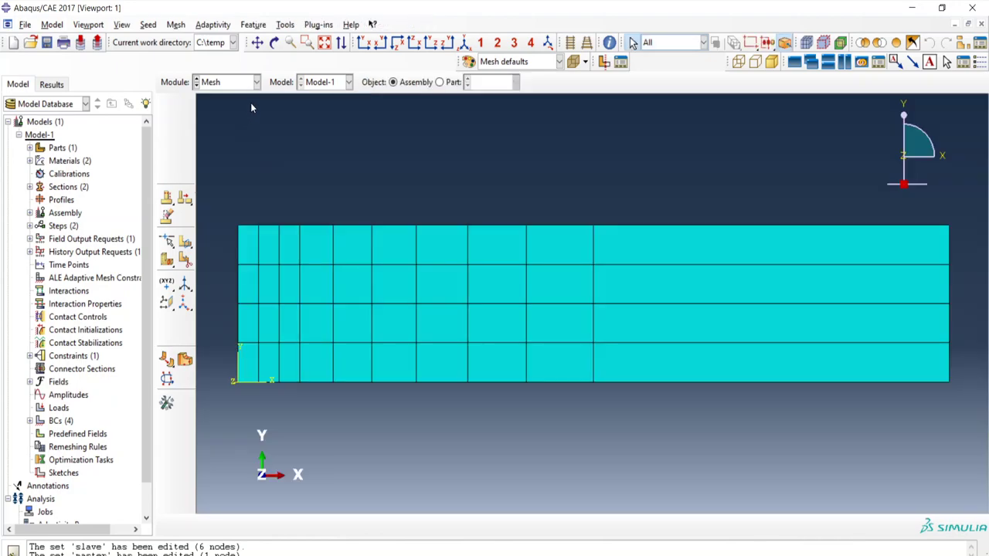
left_click(257, 82)
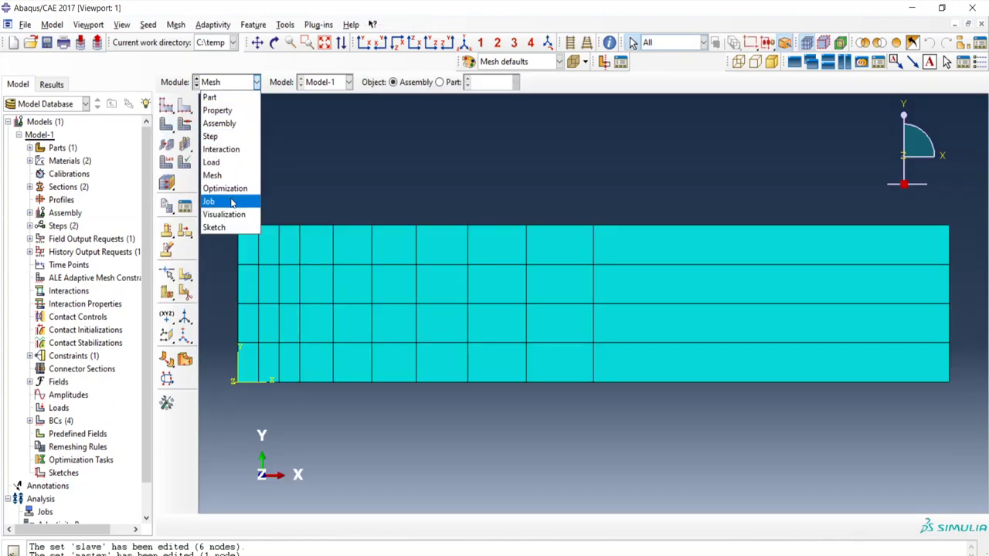
left_click(230, 199)
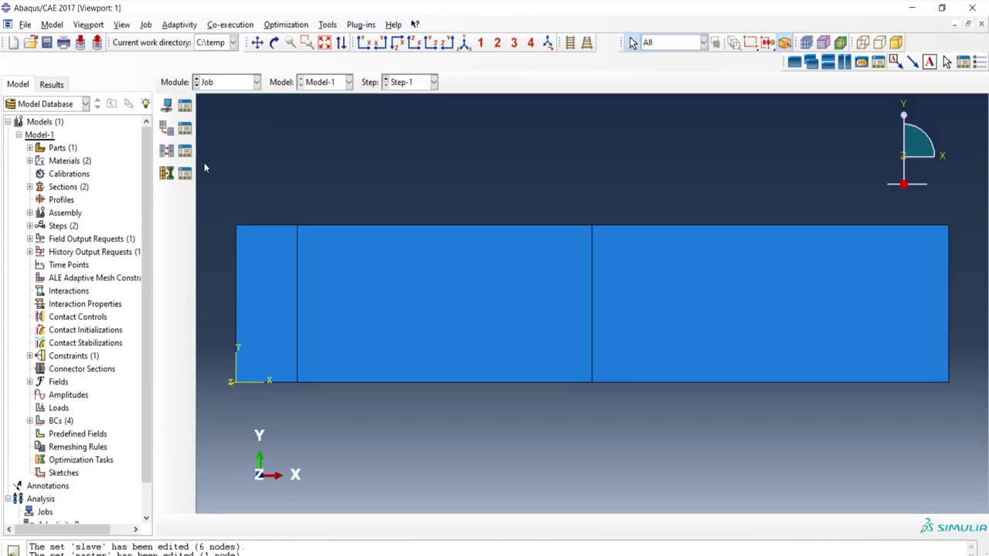
left_click(168, 106)
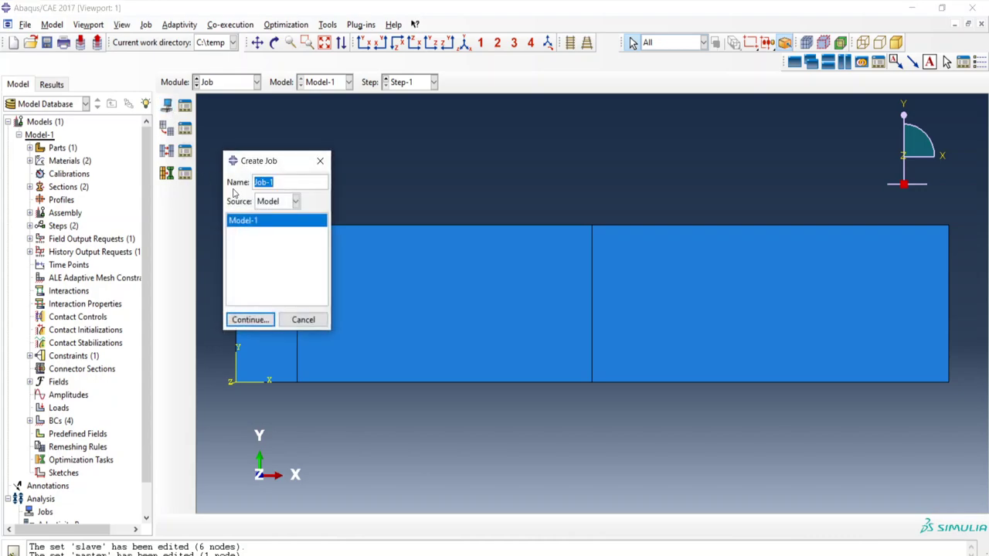
type("b")
left_click(250, 320)
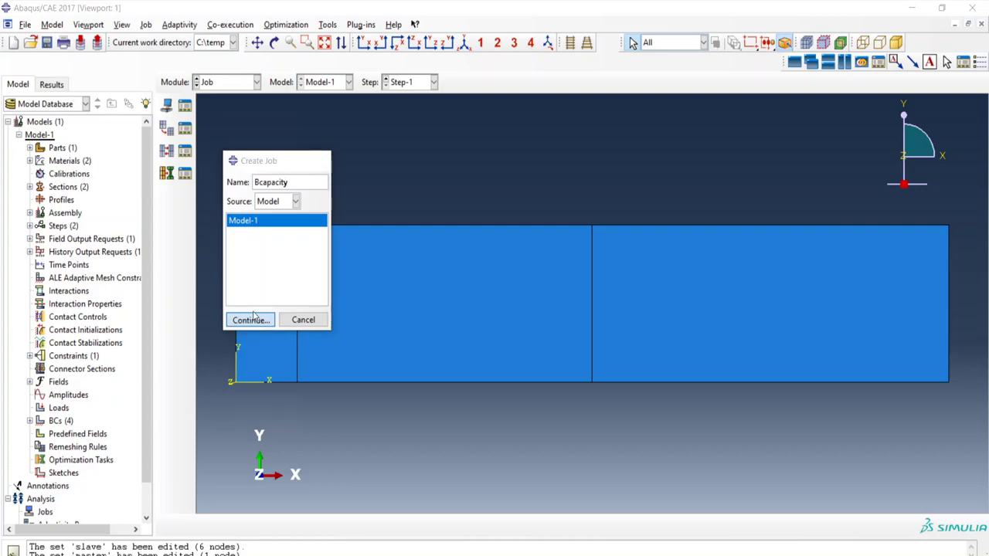
left_click(84, 441)
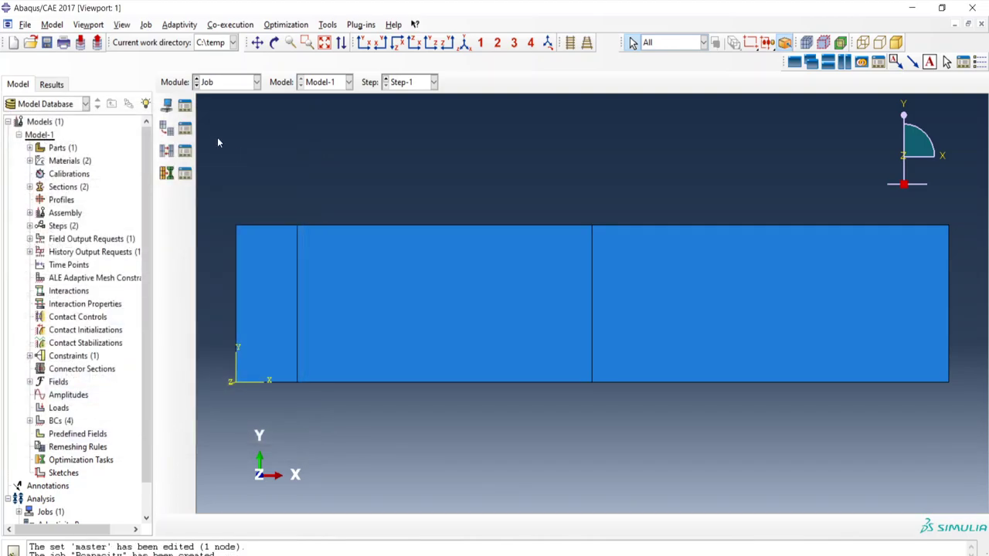
Write the input file for the Bcapacity job from the Job Manager, overwriting the existing job files.
left_click(185, 105)
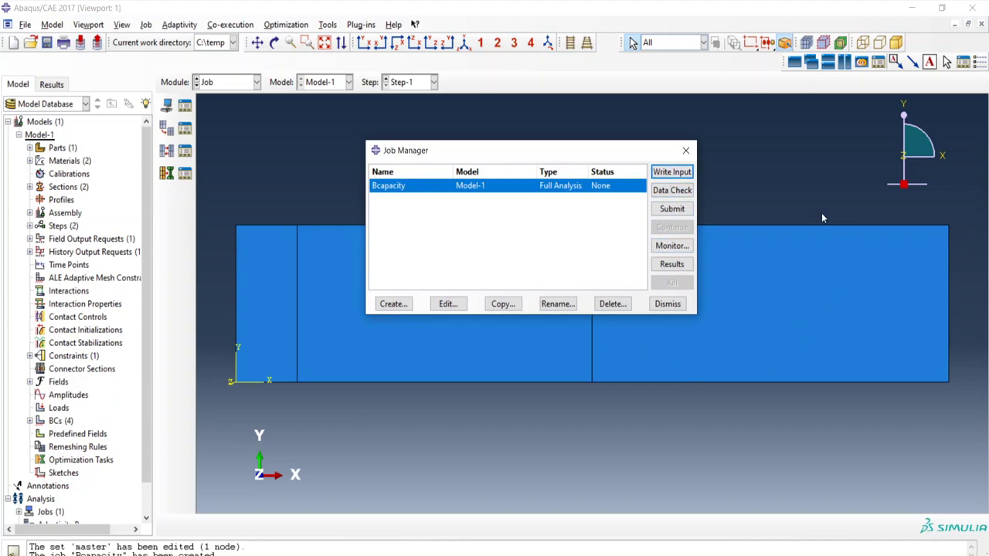
left_click_drag(581, 157, 475, 157)
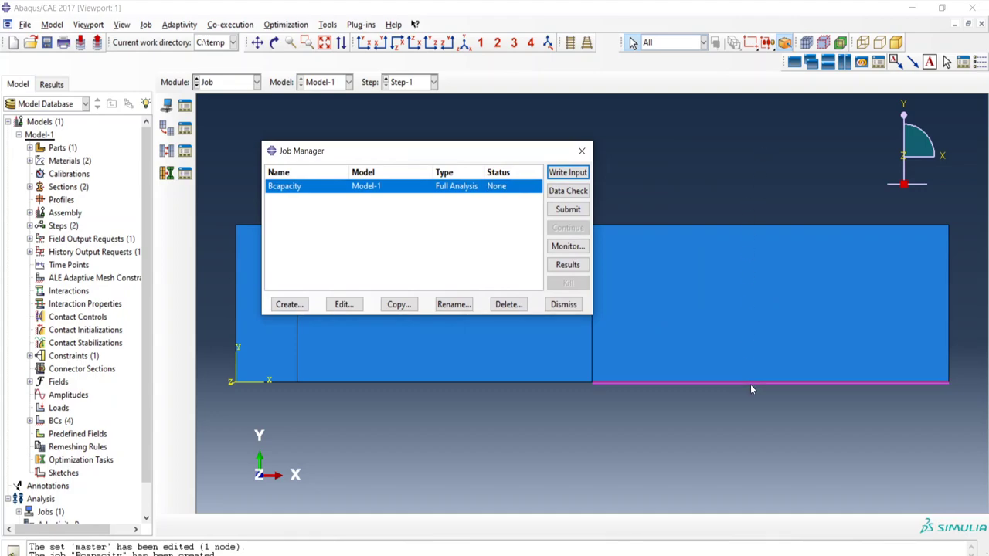
left_click(574, 174)
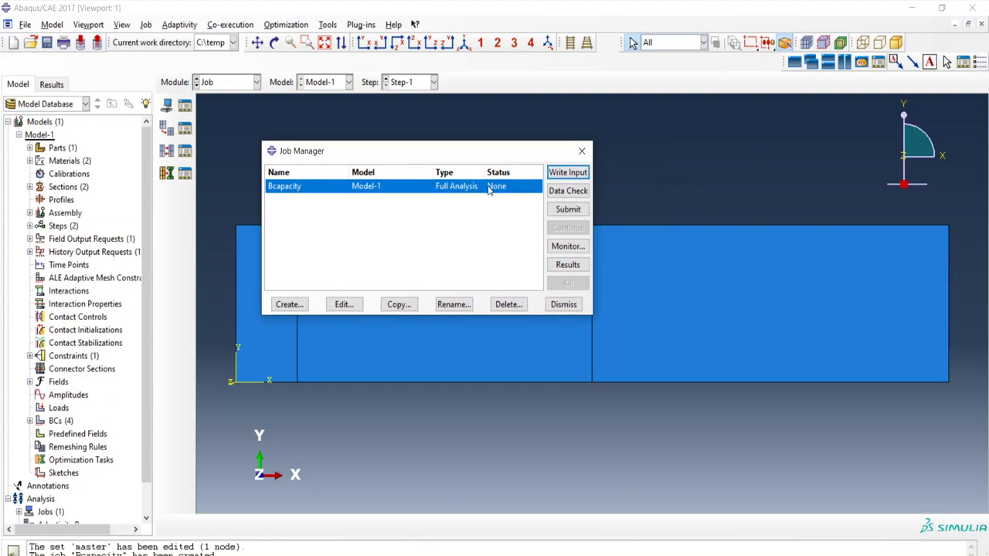
left_click(580, 177)
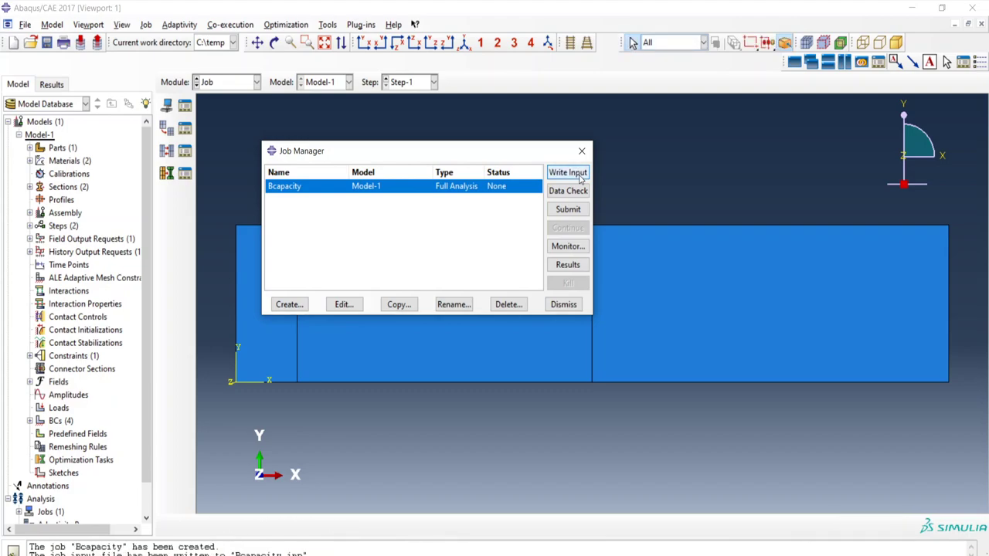
left_click(581, 177)
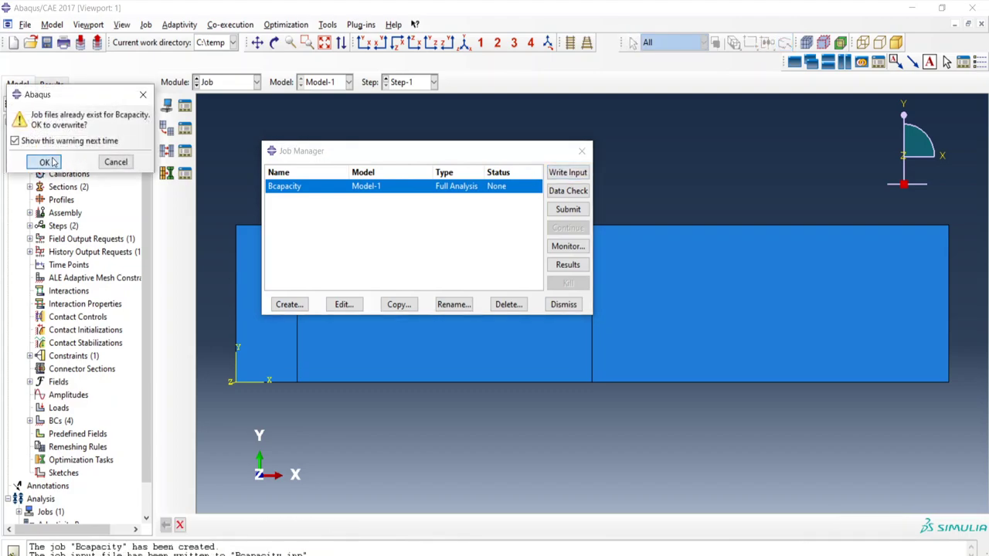
left_click(45, 162)
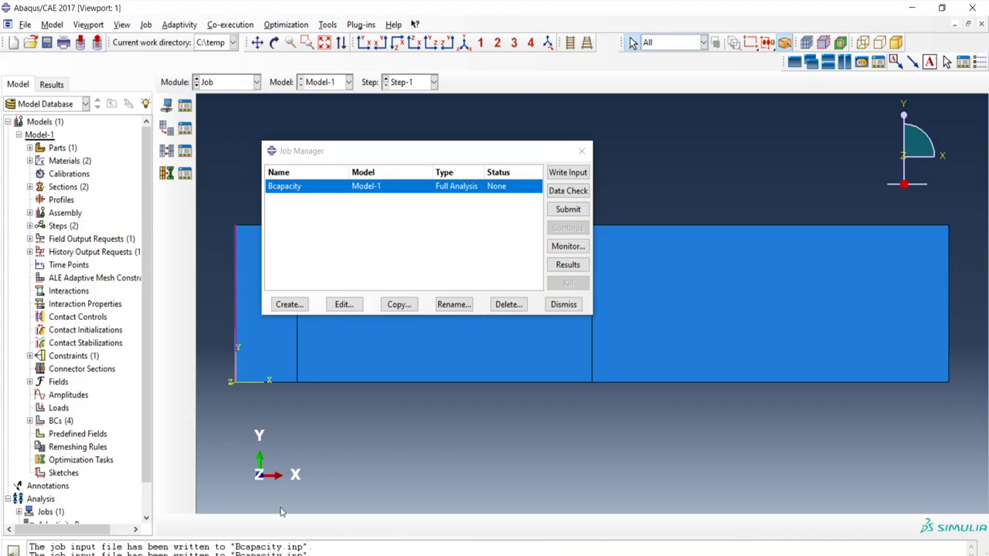
Switch to File Explorer, open the Bcapacity input file from C:\temp in Notepad, and find the AC2D8 element definition.
key("alt+Tab")
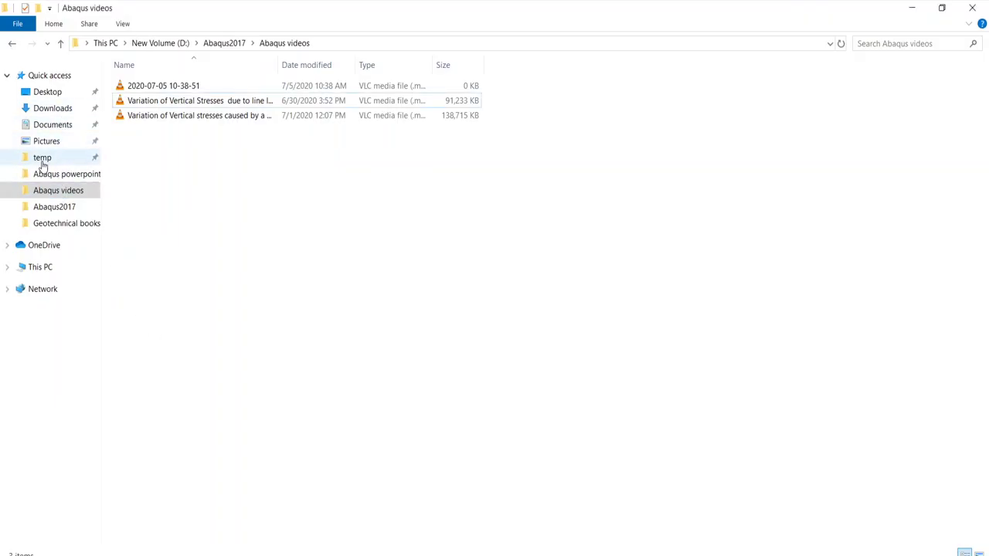
left_click(40, 160)
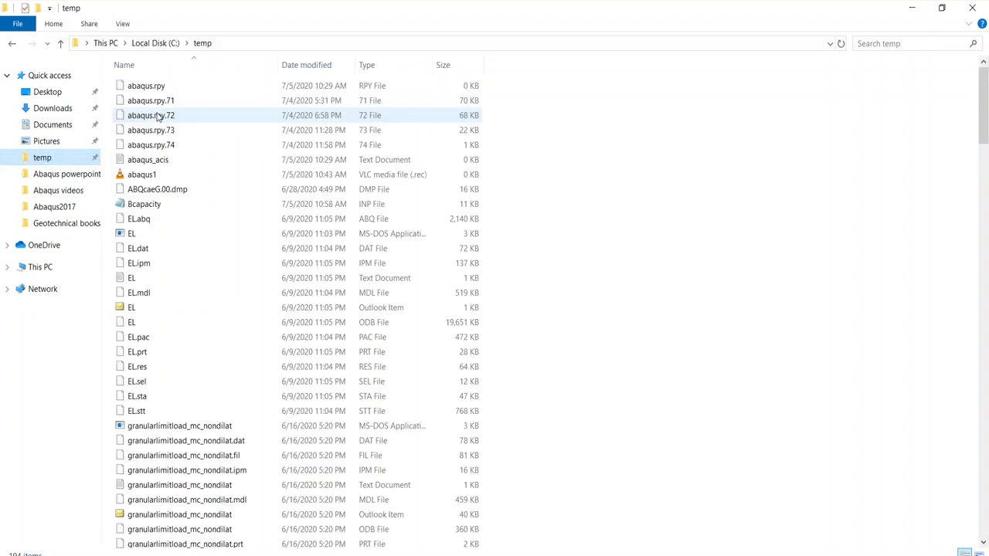
double_click(157, 204)
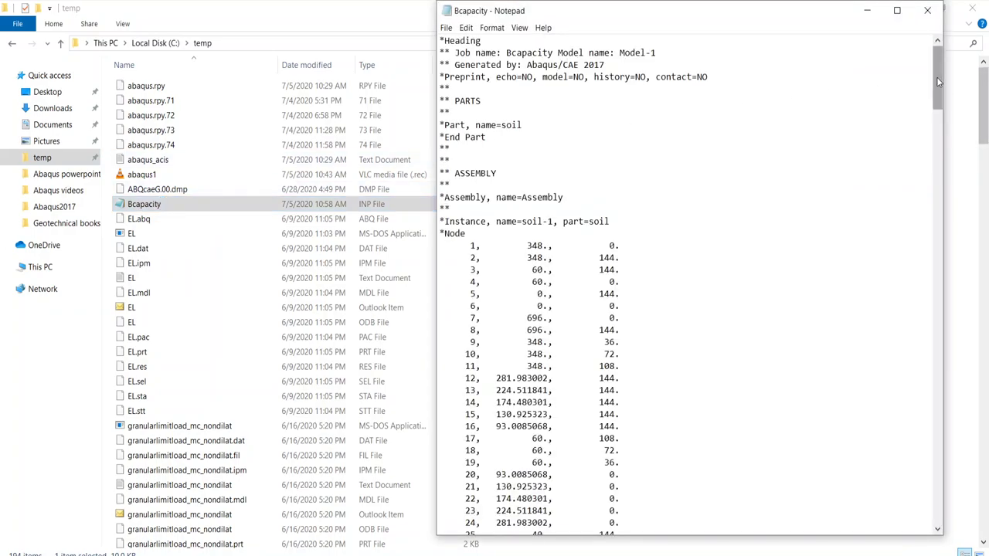
left_click_drag(936, 77, 950, 366)
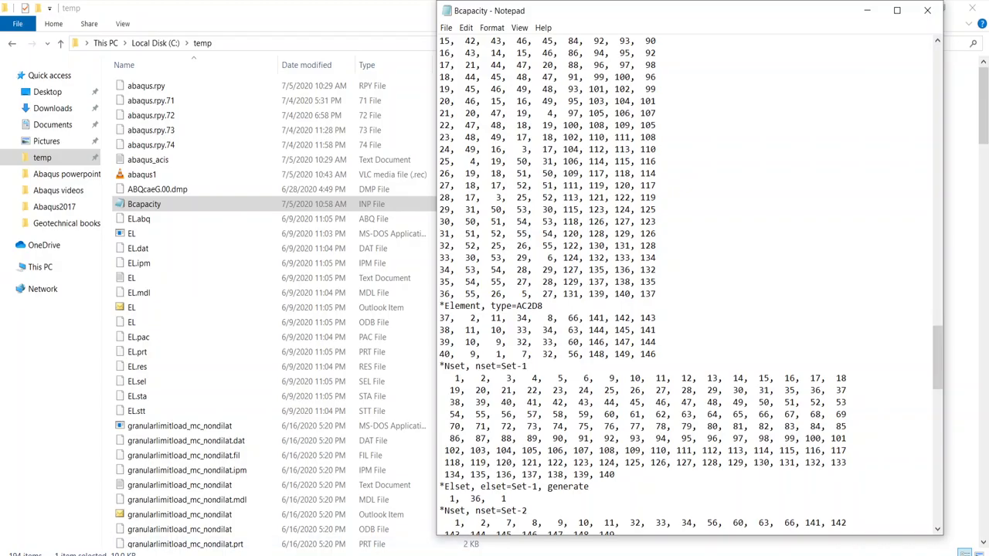
Replace element type AC2D8 with CINPE5R, the infinite element type given in the PowerPoint problem statement, and save and close the input file.
key("alt+Tab")
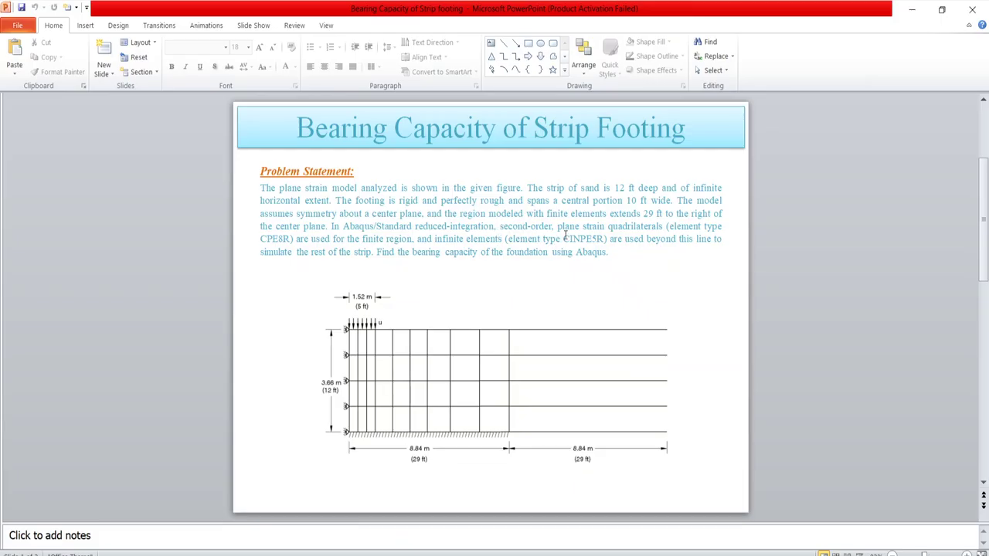
left_click_drag(563, 239, 605, 238)
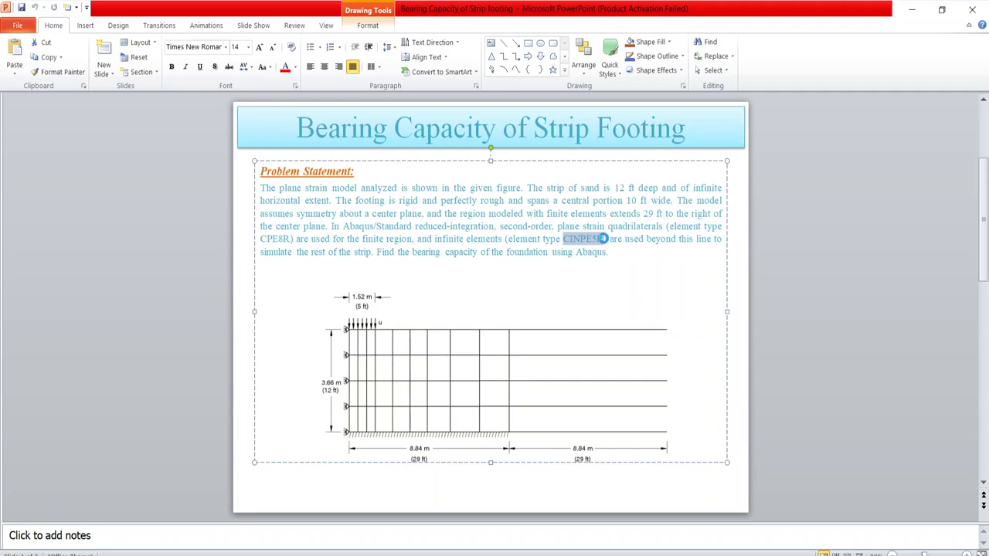
left_click(749, 270)
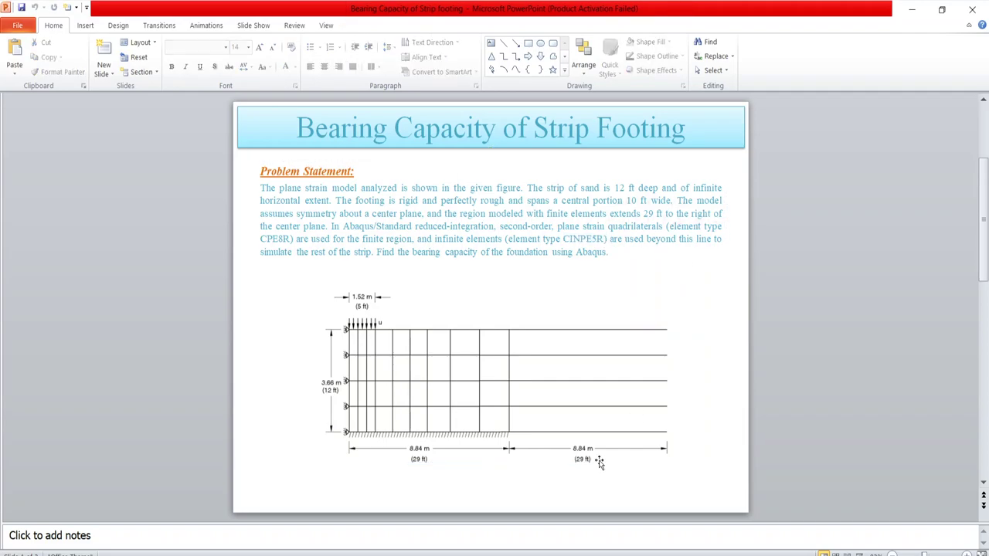
key("alt+Tab")
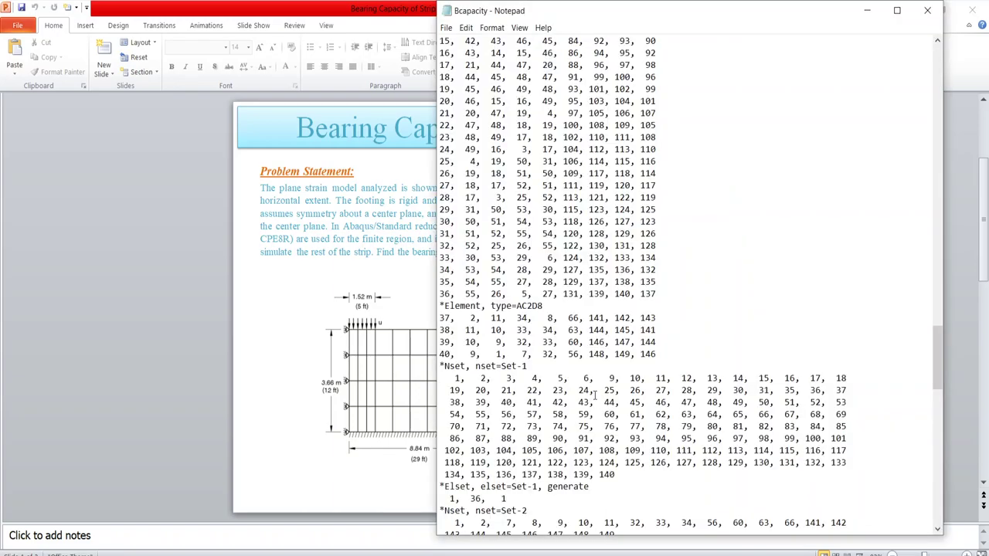
mouse_move(546, 306)
left_mouse_down()
mouse_move(519, 317)
mouse_move(520, 307)
mouse_move(545, 306)
left_mouse_up()
left_click(517, 306)
type("CINPE8R")
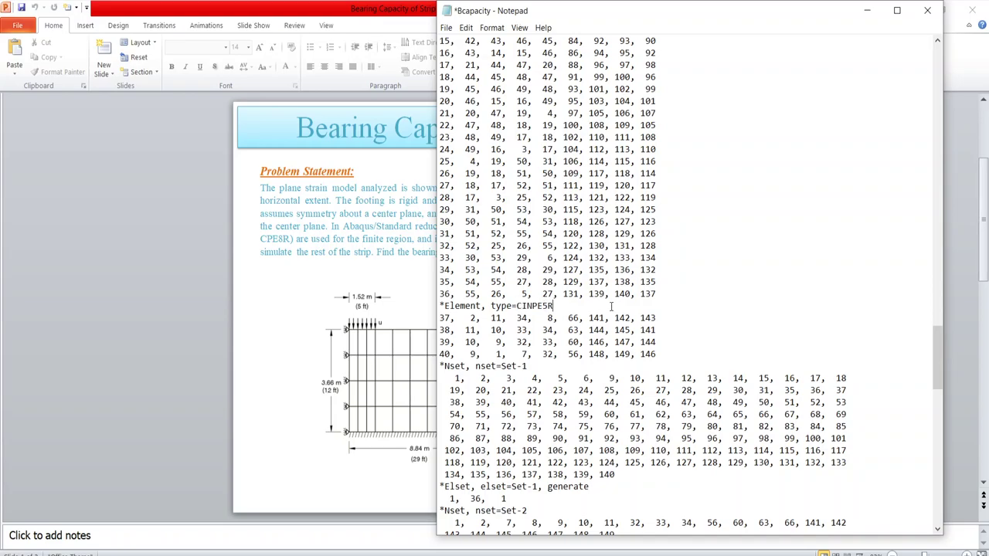
key("ctrl+s")
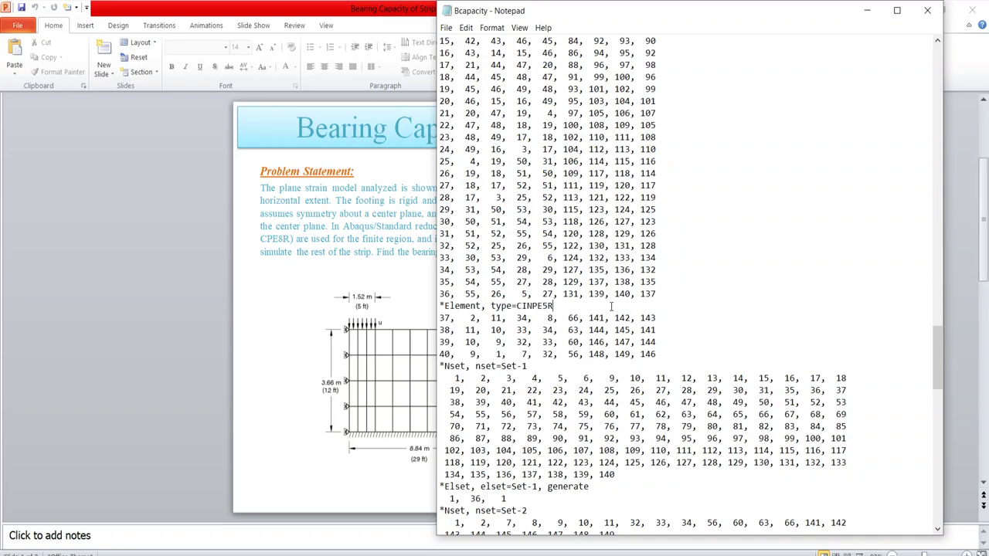
left_click(927, 10)
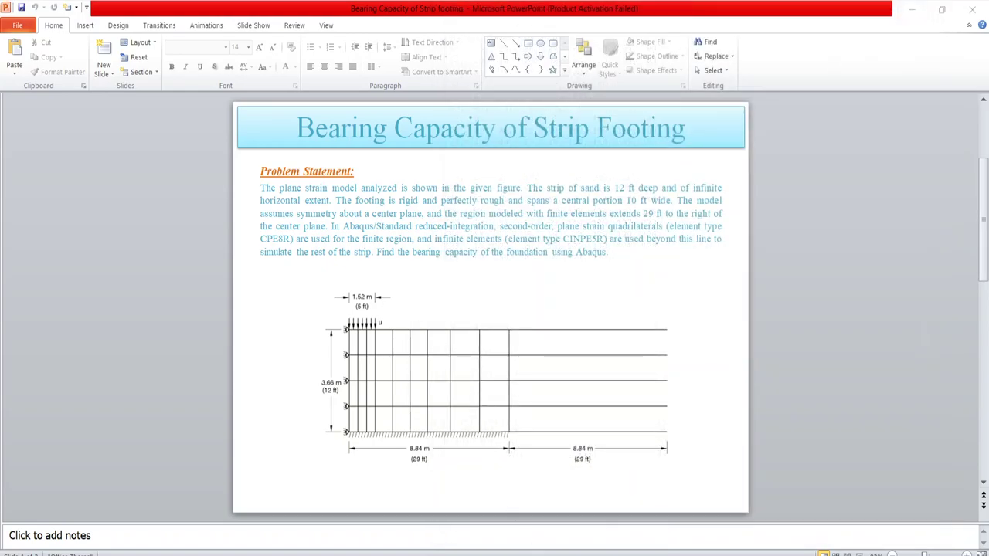
Switch back to Abaqus/CAE and import Bcapacity.inp from the temp folder as a model, using the Abaqus Input File filter.
key("alt+Tab")
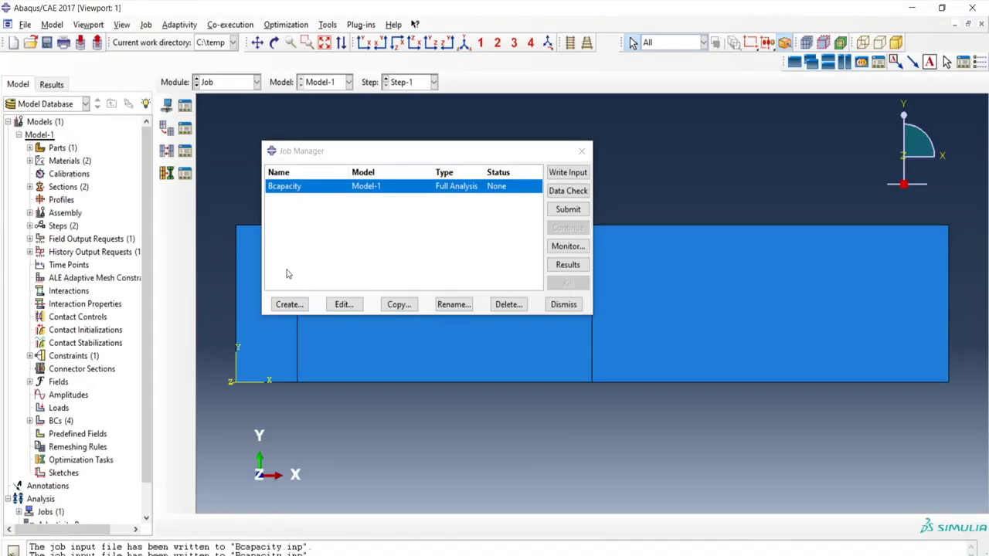
left_click(26, 26)
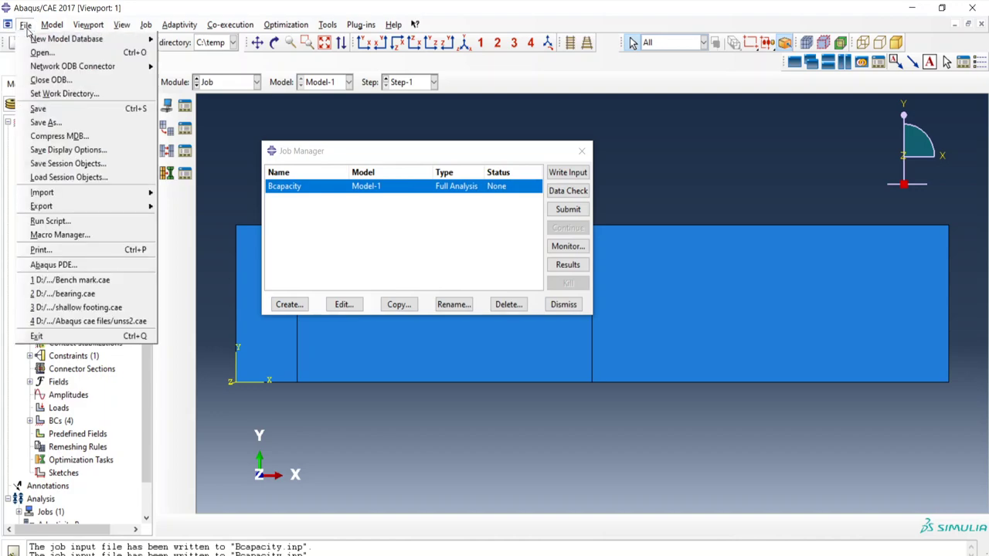
mouse_move(100, 193)
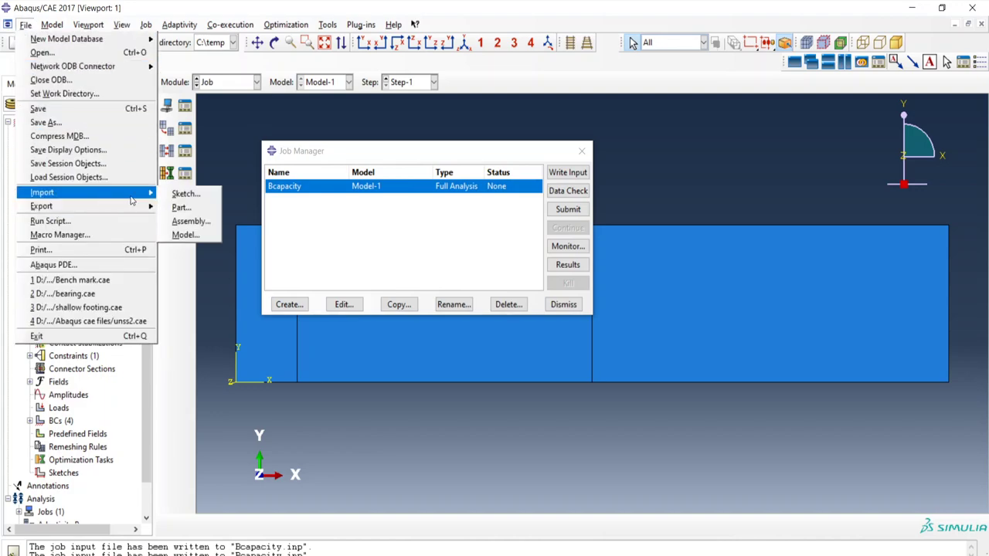
left_click(184, 235)
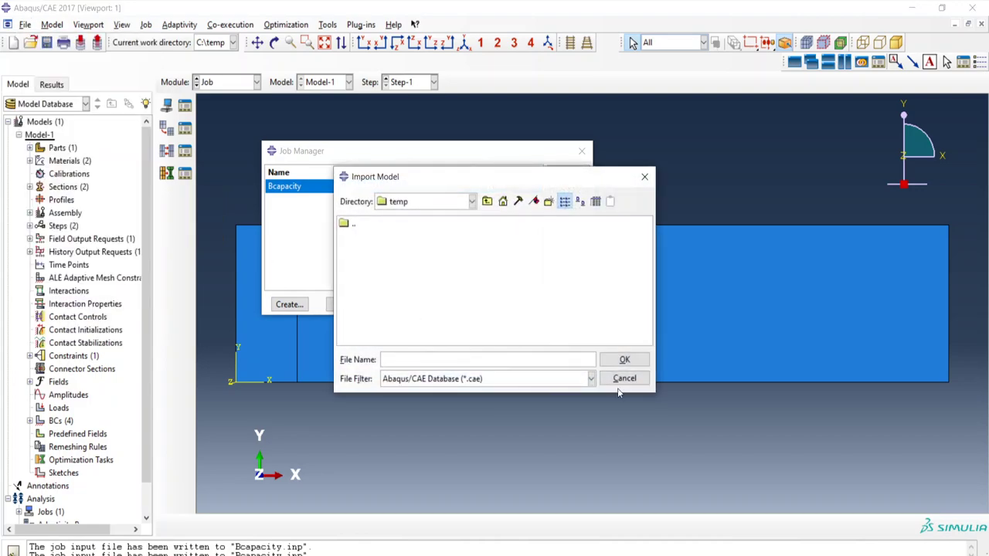
left_click(590, 378)
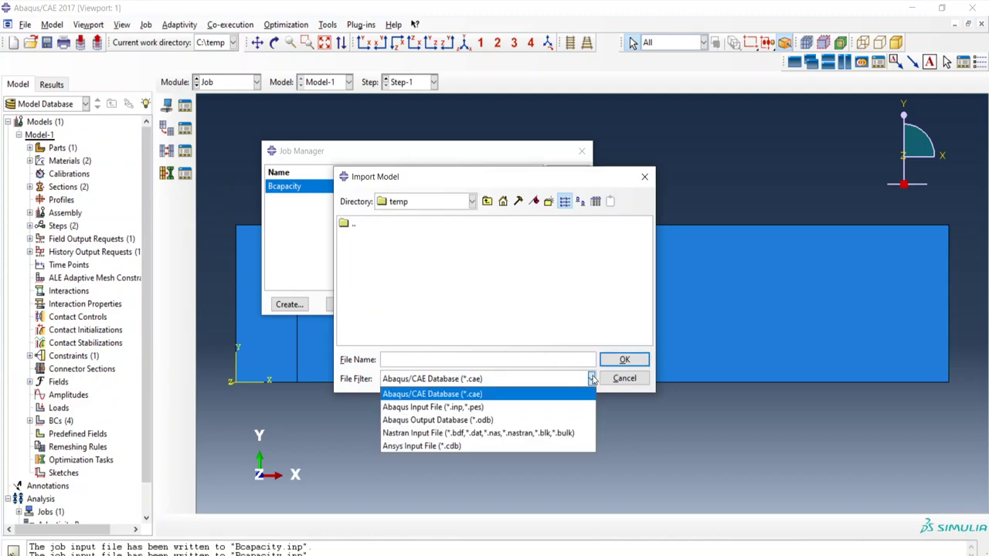
left_click(519, 408)
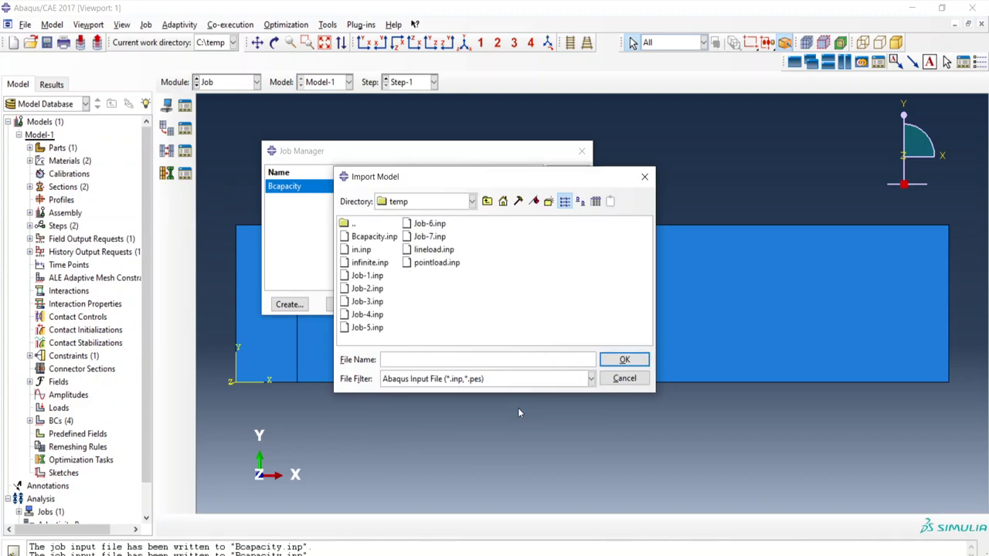
left_click(378, 238)
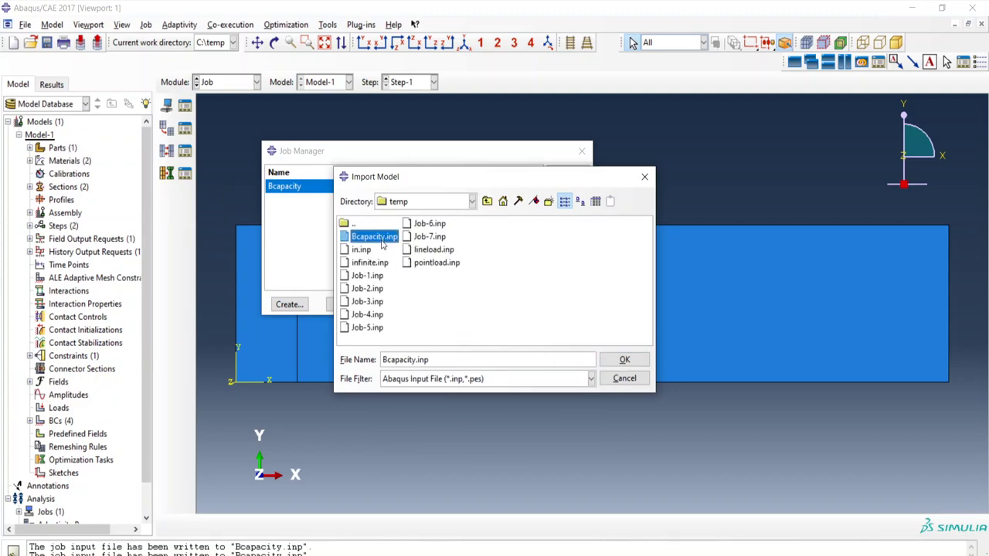
left_click(627, 360)
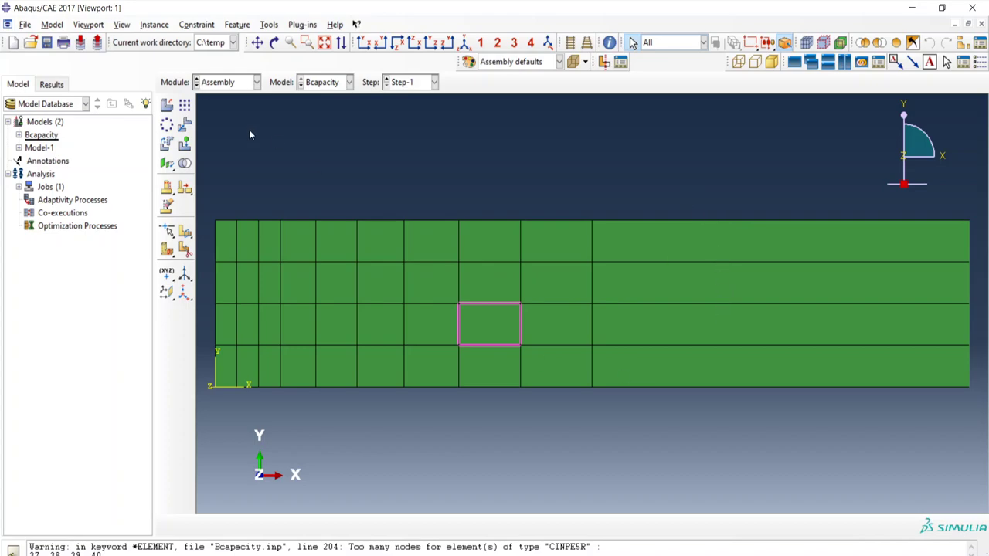
In the Job module, create a full-analysis job named Job-2 from the imported Bcapacity model with the default job settings.
left_click(256, 82)
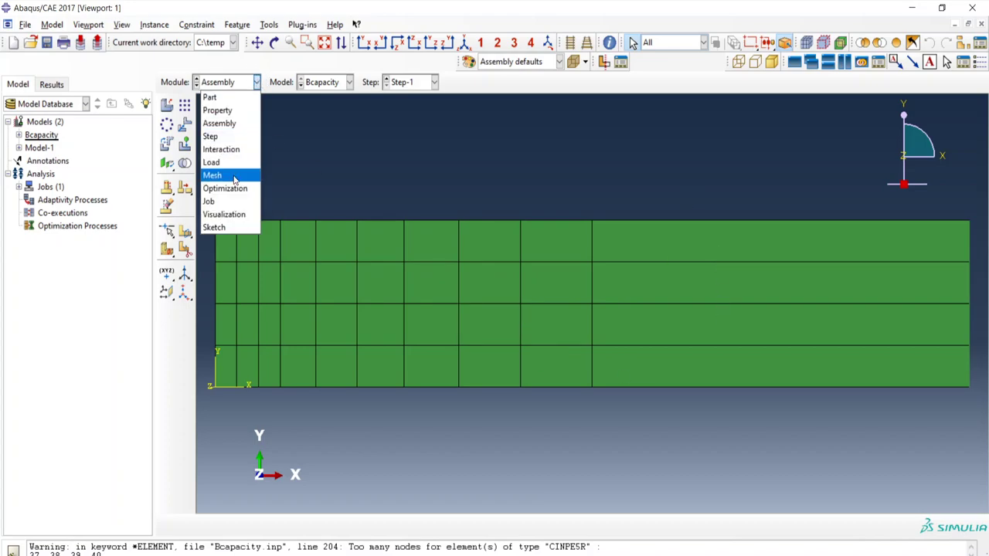
left_click(229, 200)
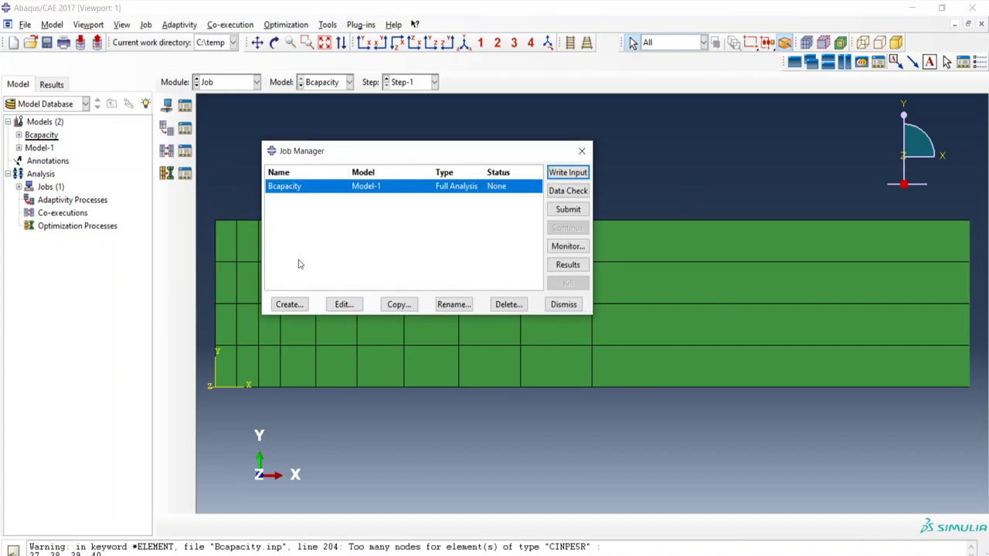
left_click(288, 304)
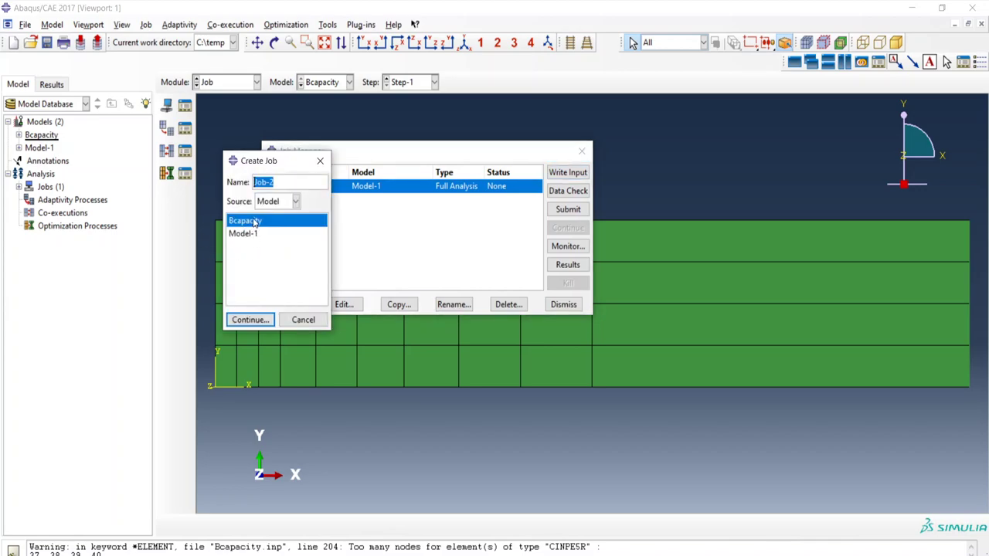
left_click(250, 320)
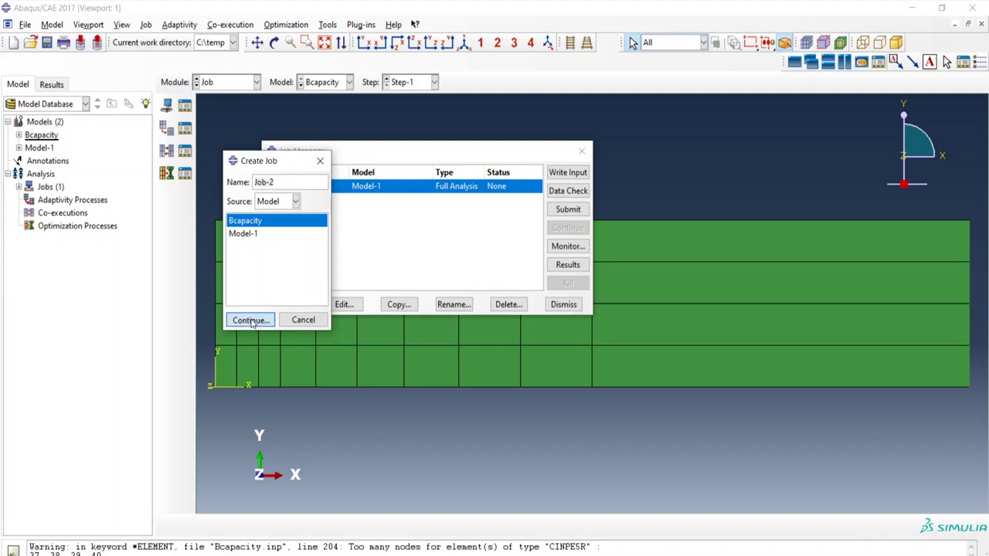
left_click(83, 441)
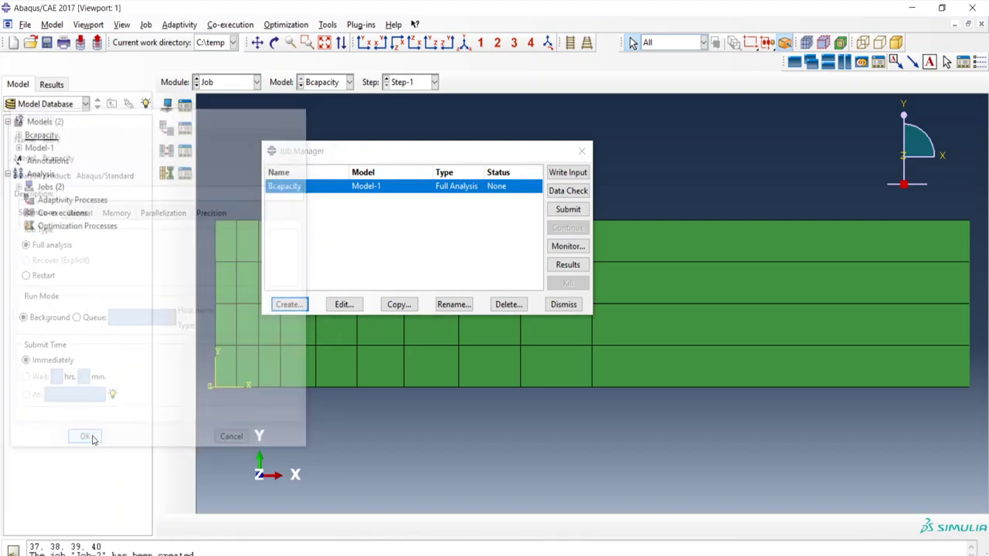
Submit Job-2, overwriting its existing job files, and follow its increments in the job monitor until the analysis ends.
left_click(566, 210)
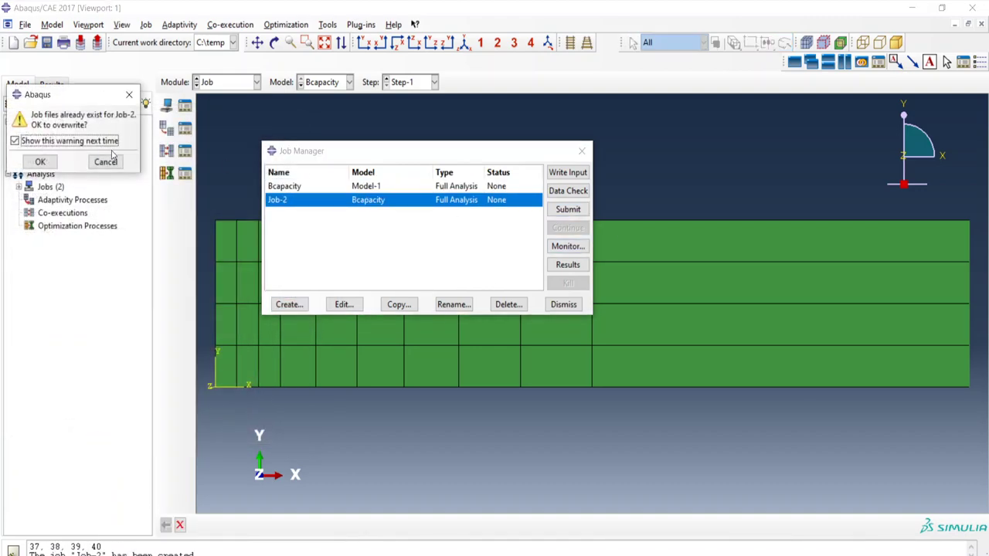
left_click(40, 161)
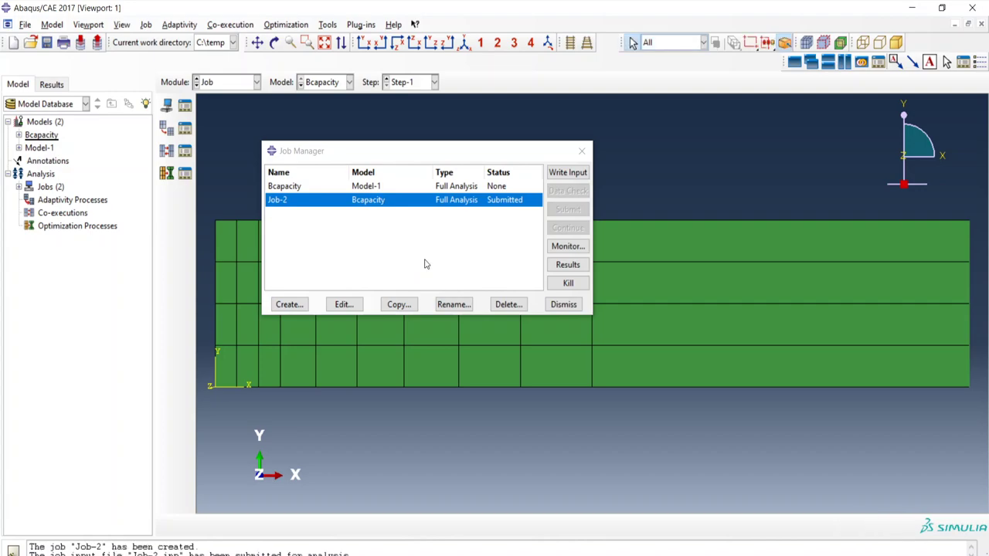
left_click(568, 246)
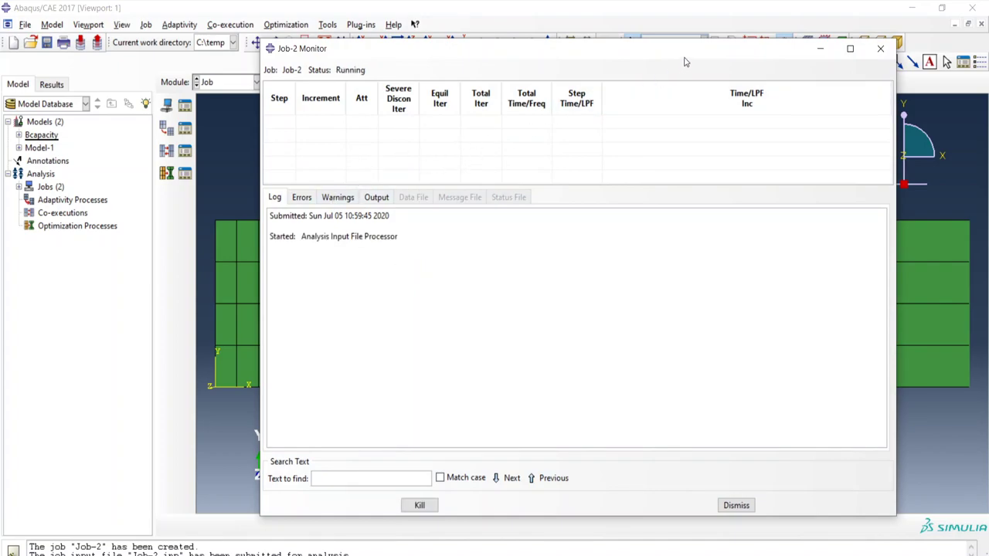
left_click_drag(684, 61, 512, 56)
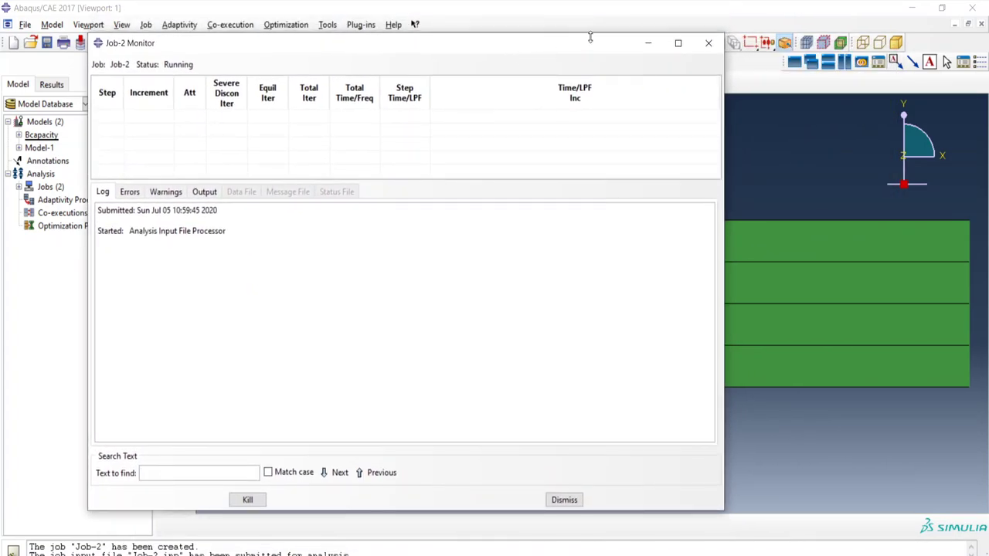
left_click_drag(590, 36, 587, 87)
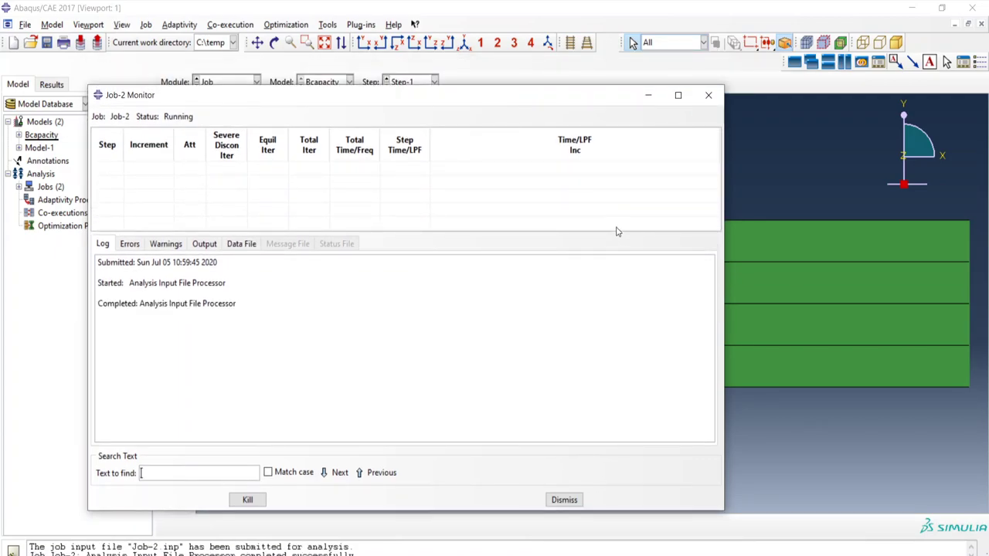
left_click_drag(614, 231, 613, 286)
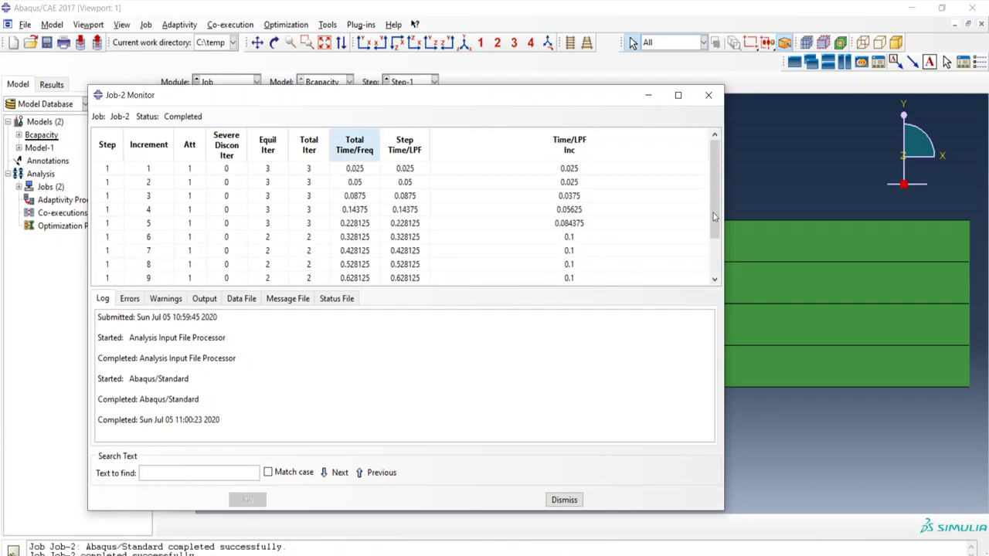
scroll(712, 212, "down", 2)
scroll(717, 180, "up", 2)
scroll(712, 206, "down", 2)
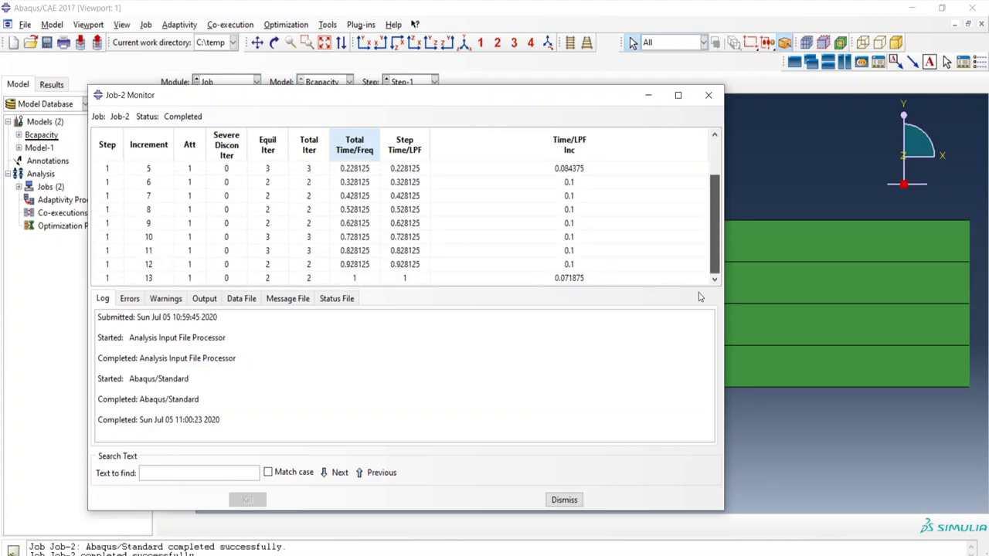
left_click(708, 96)
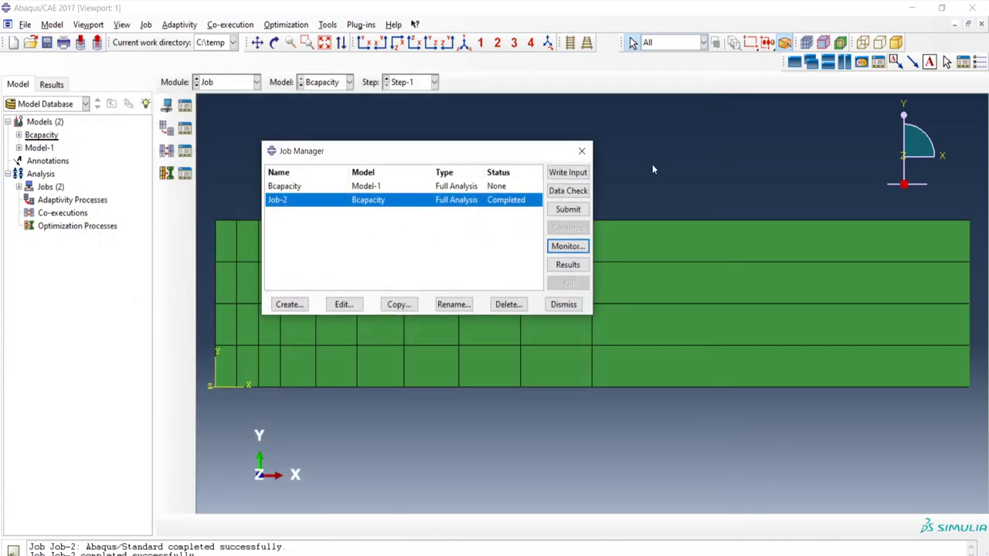
Open the Job-2 results, view the Mises contours and undeformed shape, and plot plastic strain (PE) contours on the deformed shape.
left_click(568, 267)
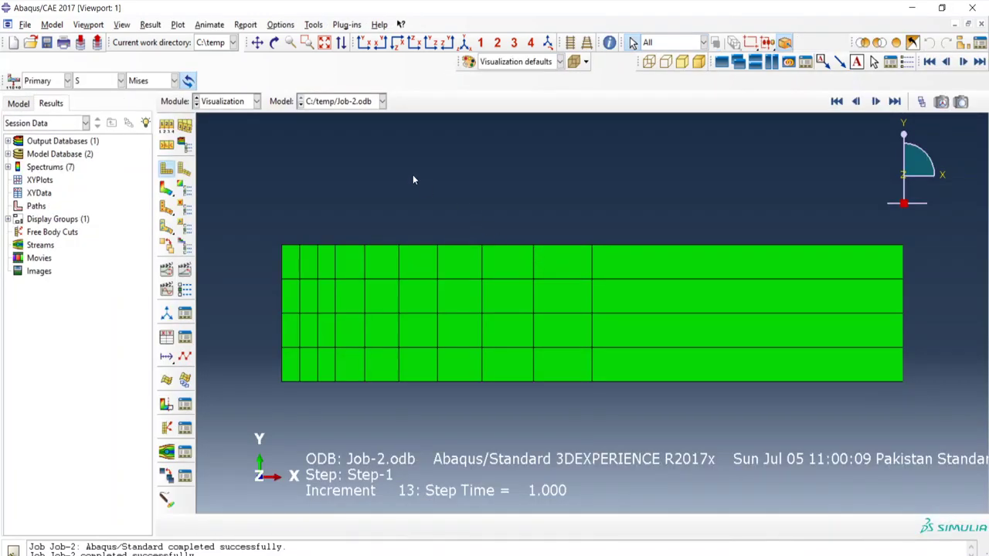
left_click(166, 190)
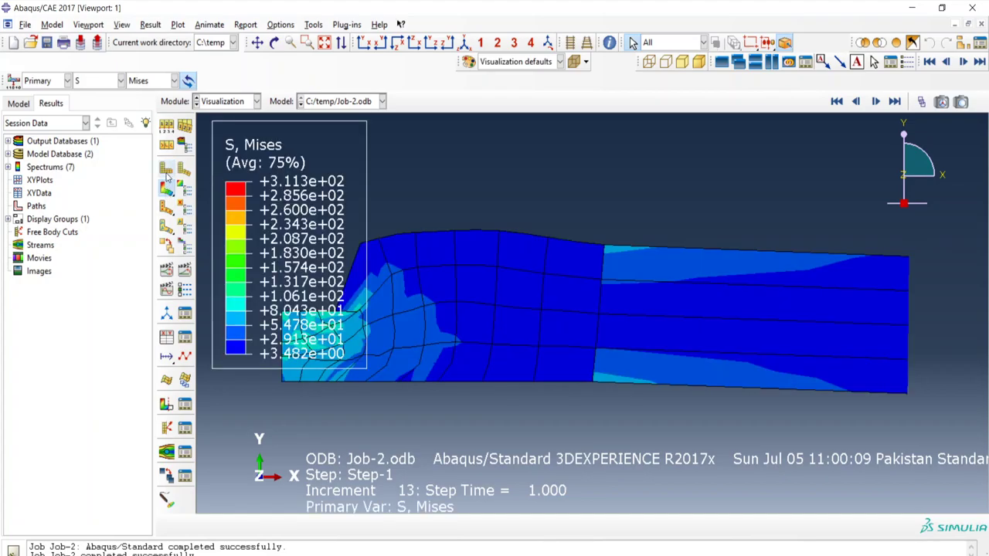
left_click(167, 173)
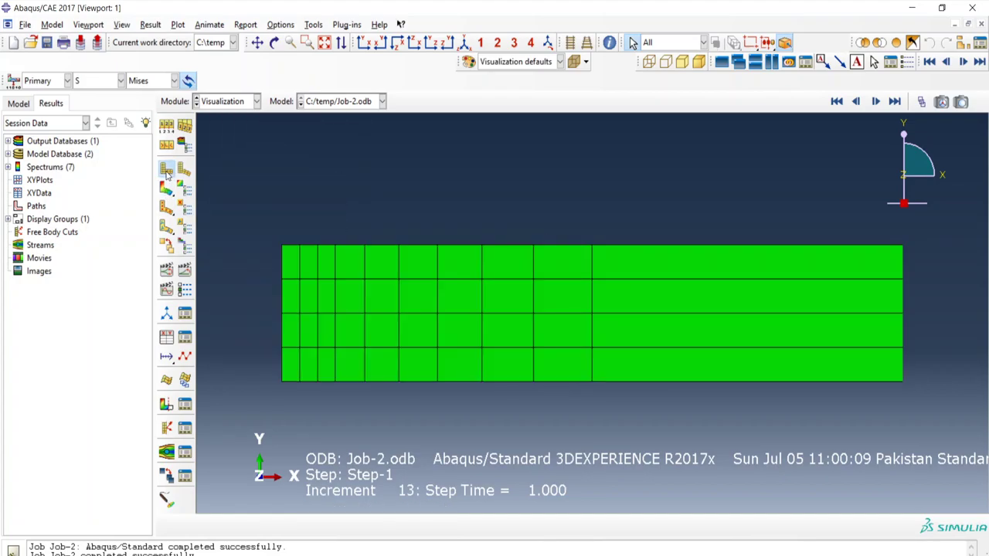
left_click(121, 80)
left_click(104, 124)
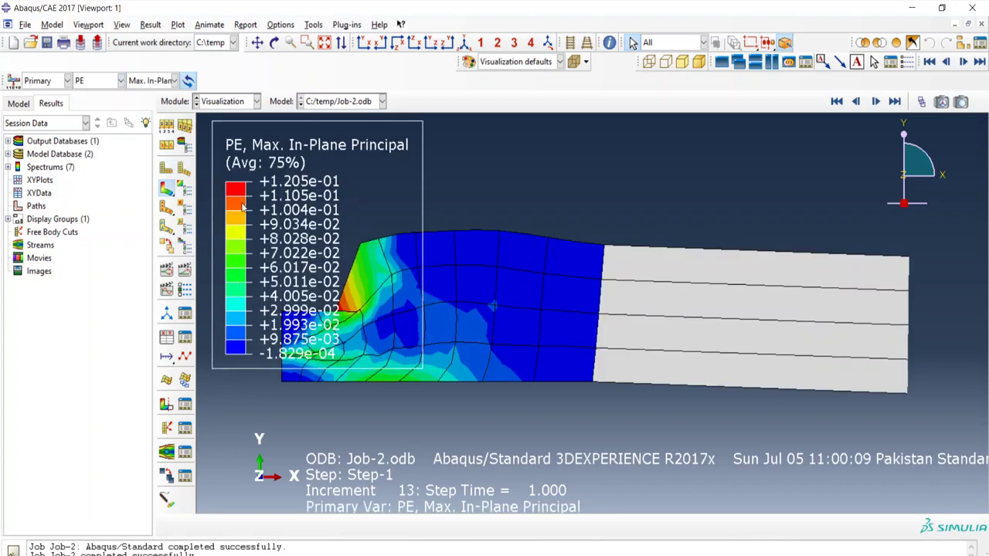
Mirror the results display about the YZ plane in the ODB display options and fit the full model in the viewport.
left_click(121, 24)
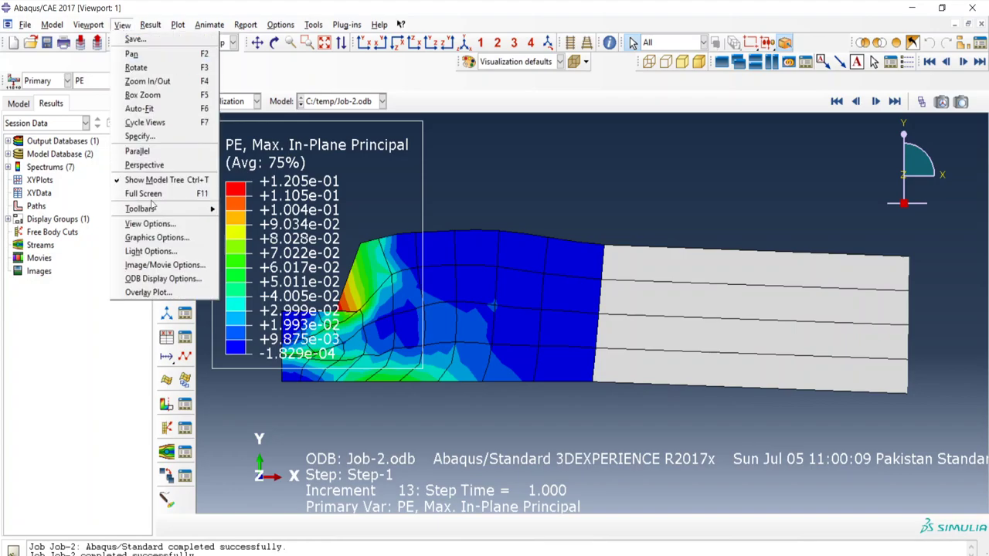
left_click(165, 279)
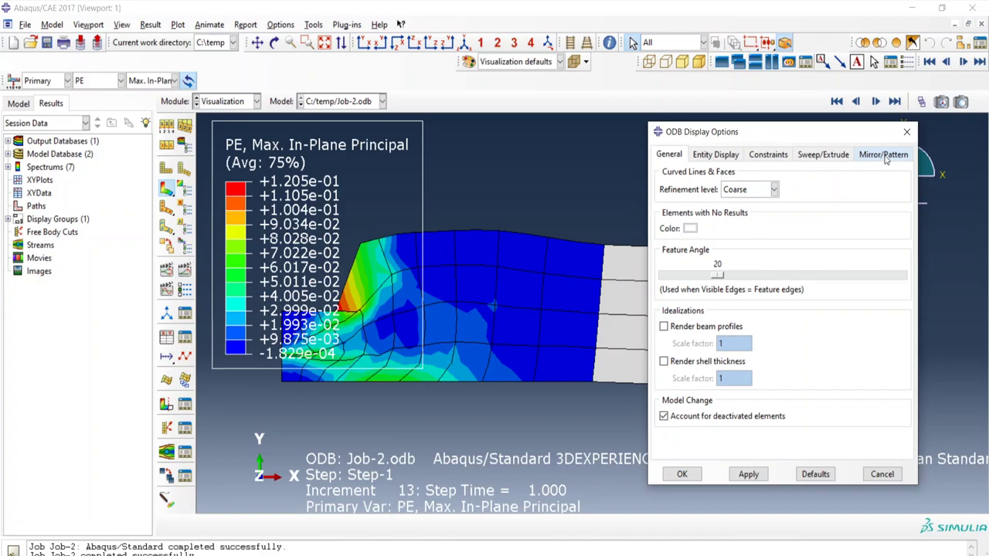
left_click(884, 156)
left_click(766, 207)
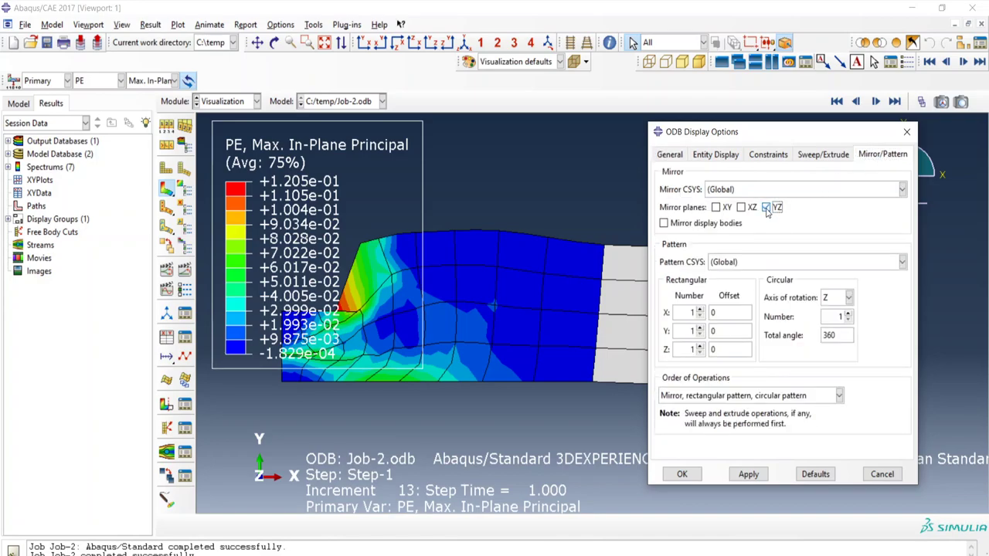
left_click(747, 474)
left_click(682, 474)
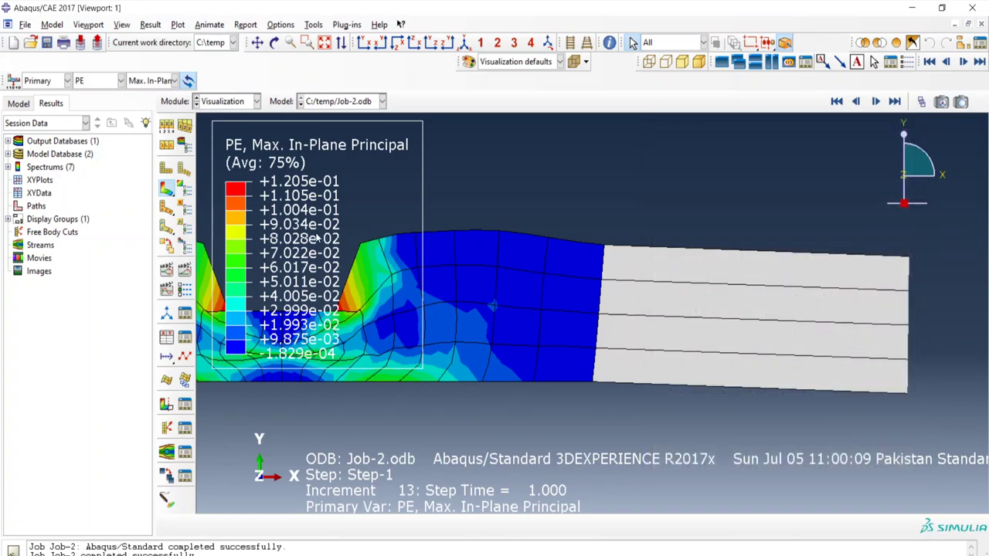
left_click(324, 42)
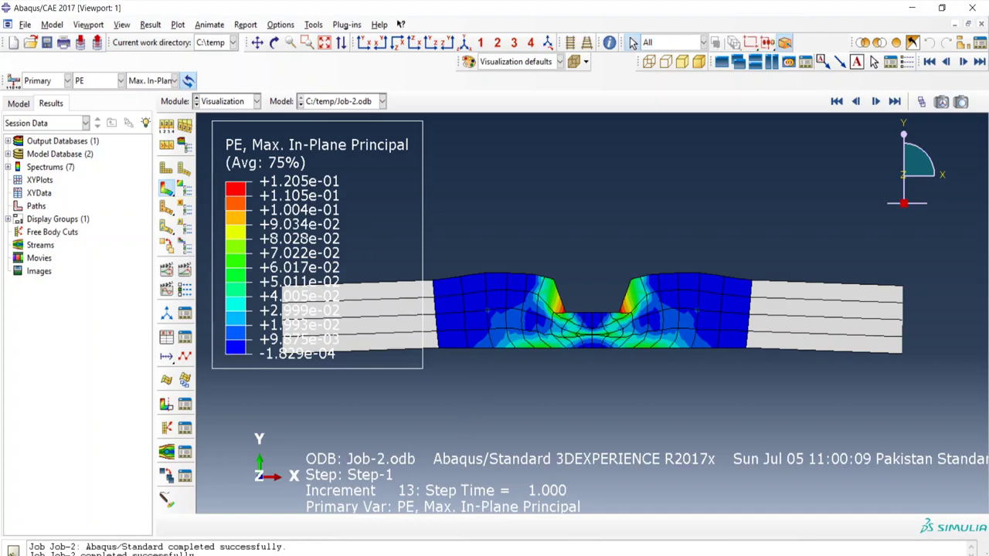
Review the strip footing slides in PowerPoint, return to Abaqus/CAE, and start creating XY data from ODB field output.
left_click(479, 533)
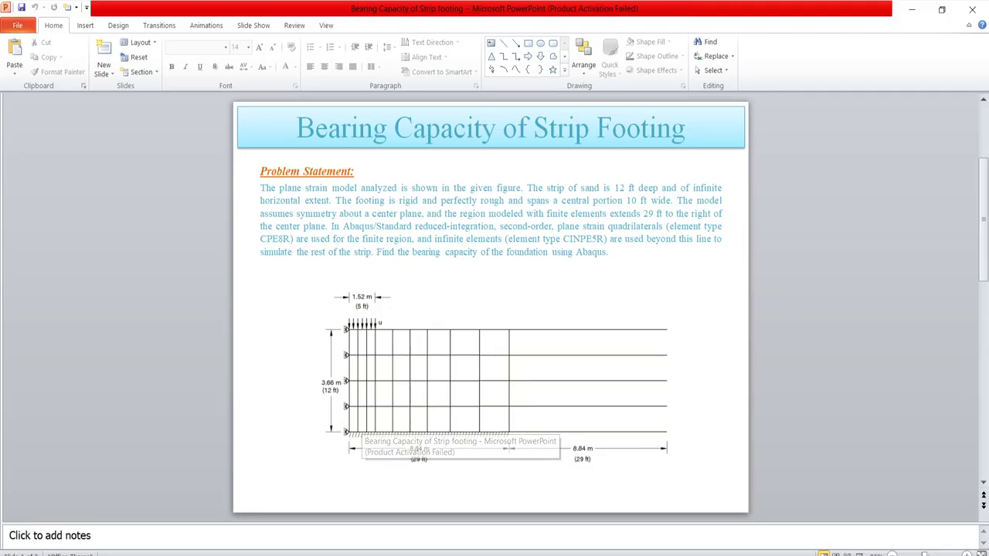
scroll(566, 396, "down", 1)
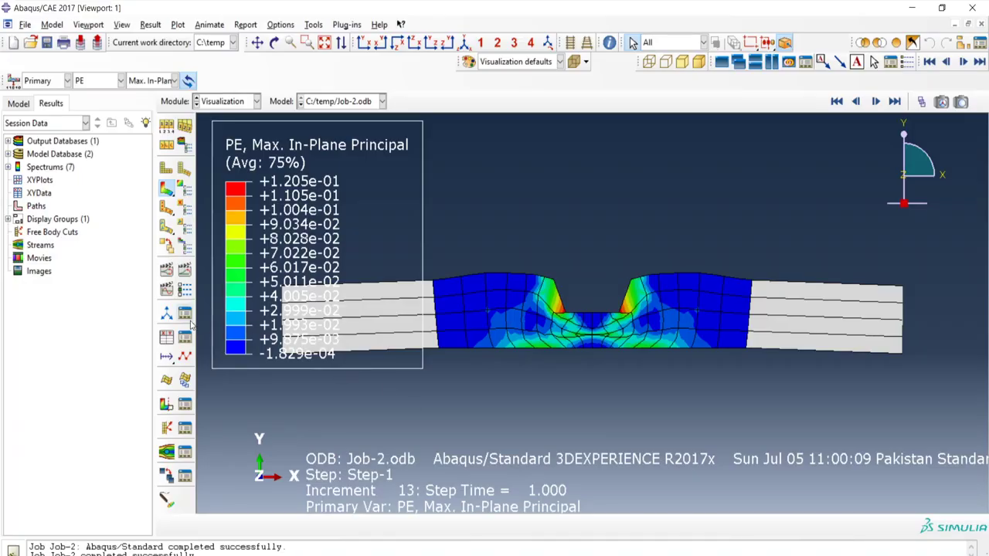
left_click(166, 337)
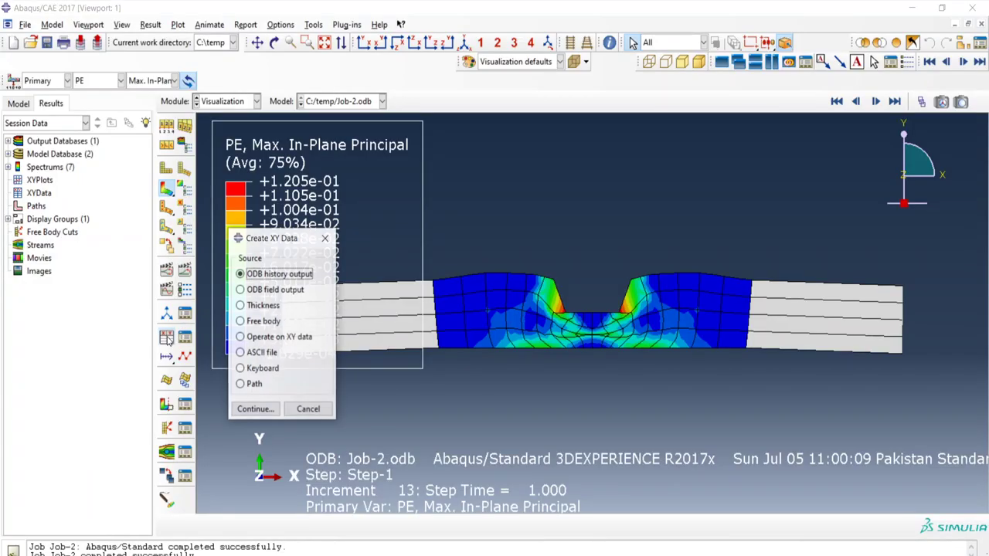
left_click(286, 291)
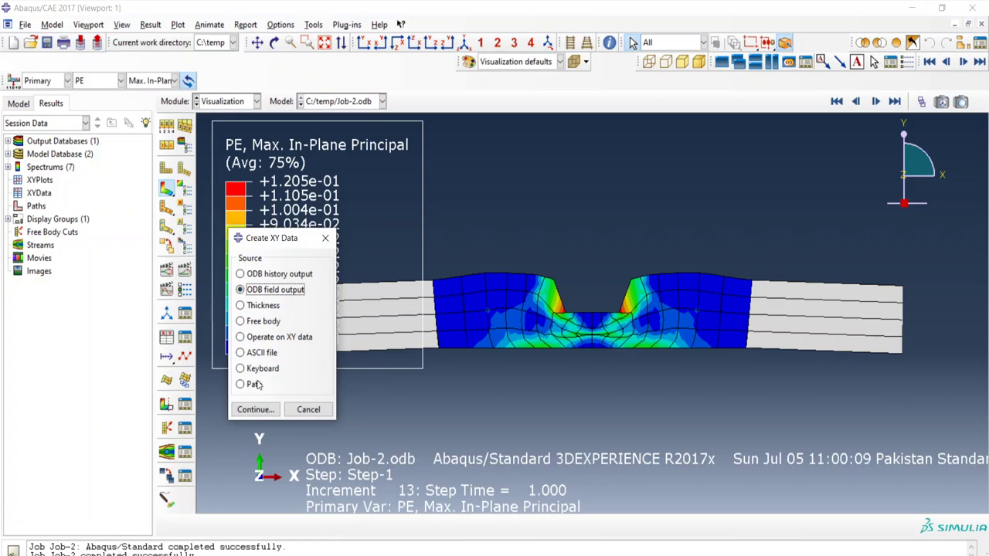
left_click(256, 409)
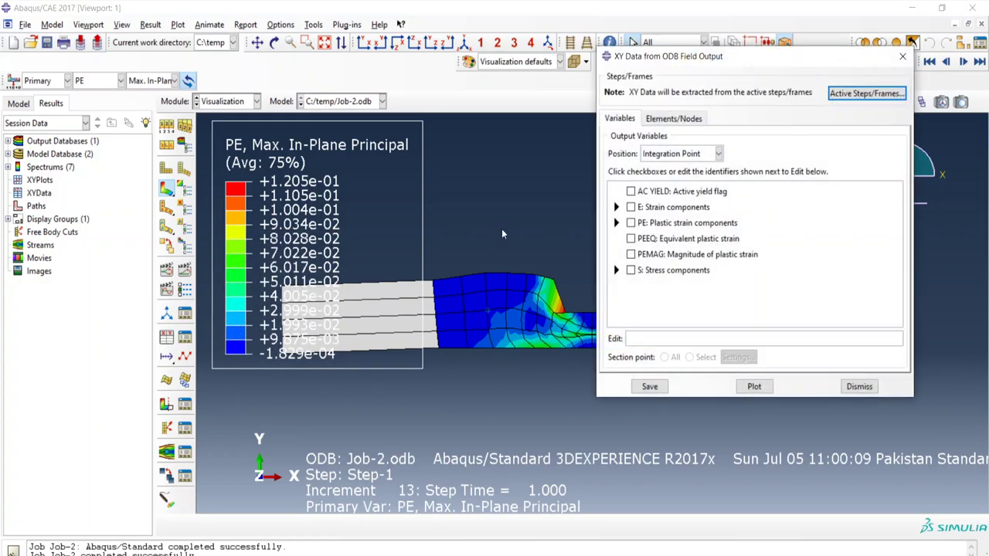
Set the output position to Unique Nodal and select reaction force RF2 and spatial displacement U2 as the XY data variables.
left_click(717, 153)
left_click(700, 208)
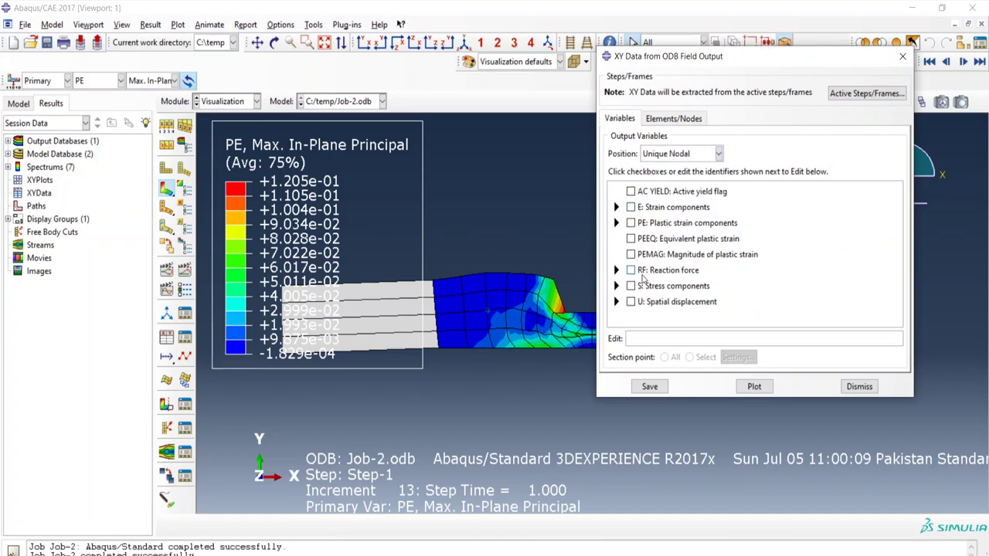
left_click(616, 270)
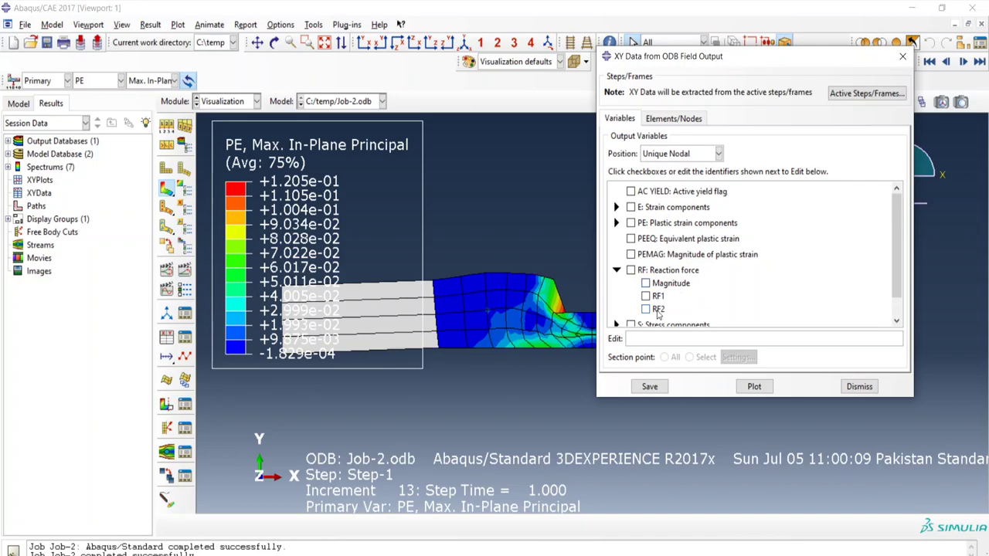
left_click(646, 309)
left_click_drag(893, 230, 893, 277)
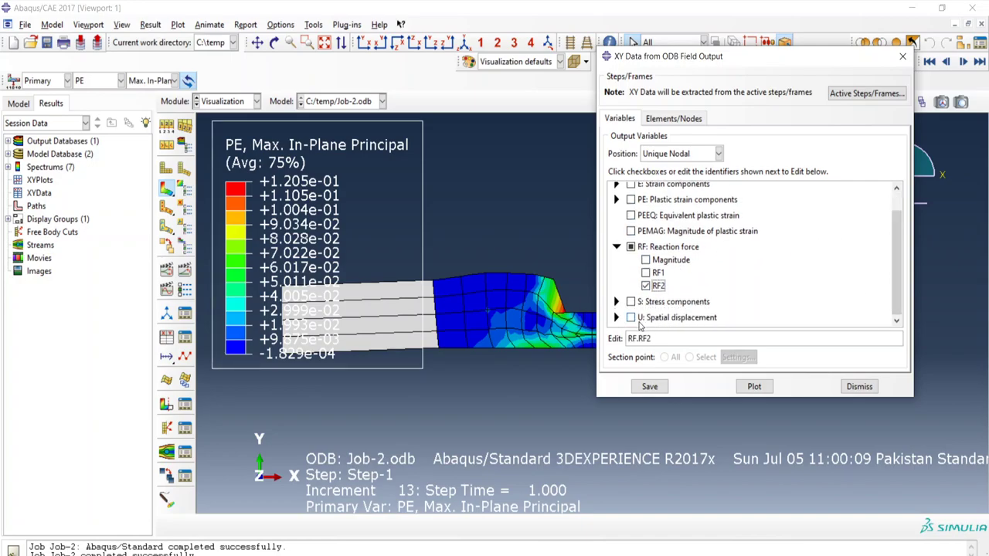
left_click(617, 318)
left_click_drag(889, 252, 889, 273)
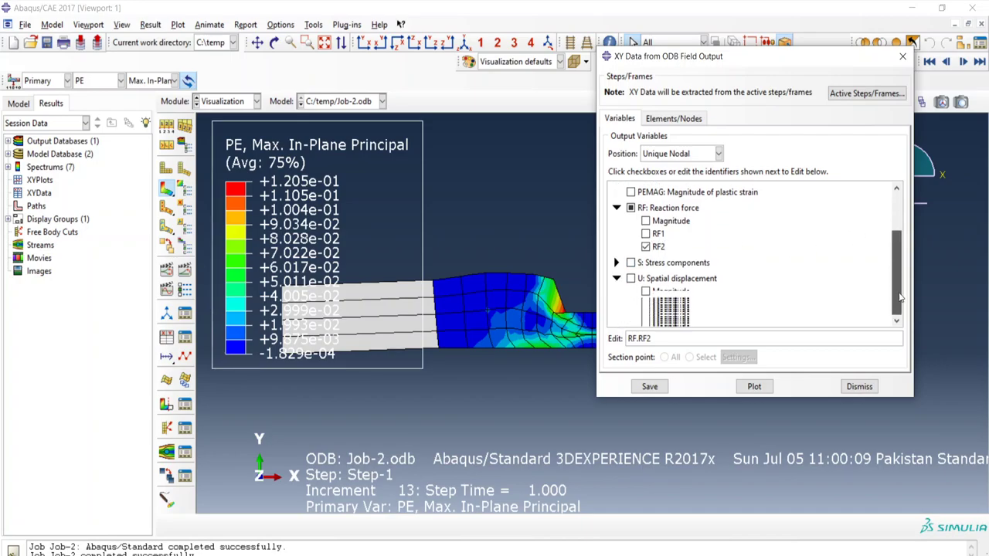
left_click(646, 317)
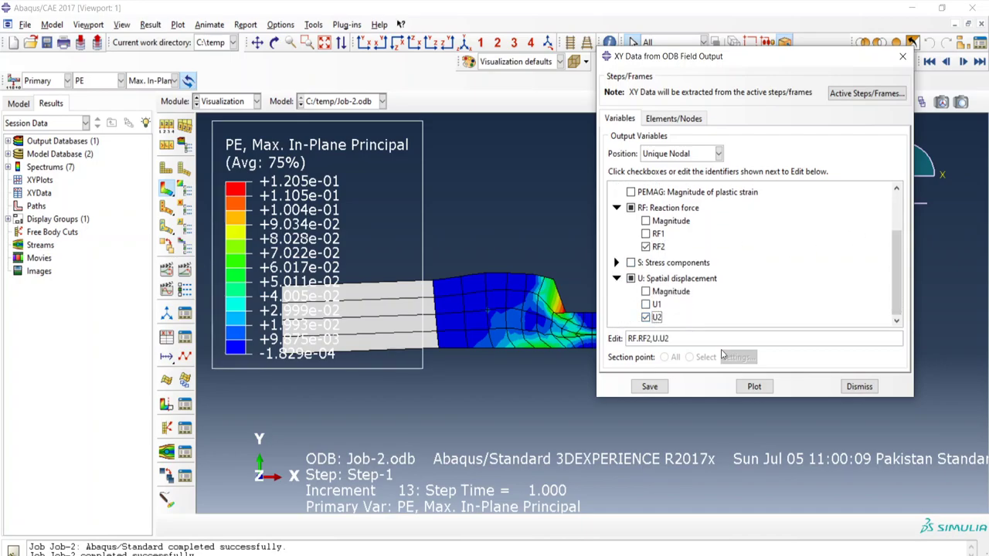
Select the MASTER node set as the extraction location and plot its RF2 and U2 curves over time.
left_click(672, 119)
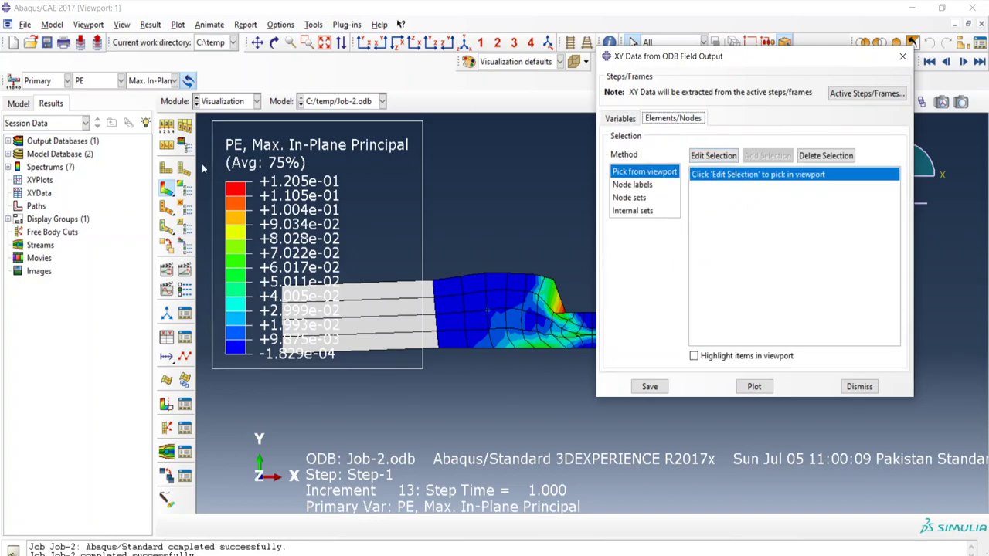
left_click(166, 169)
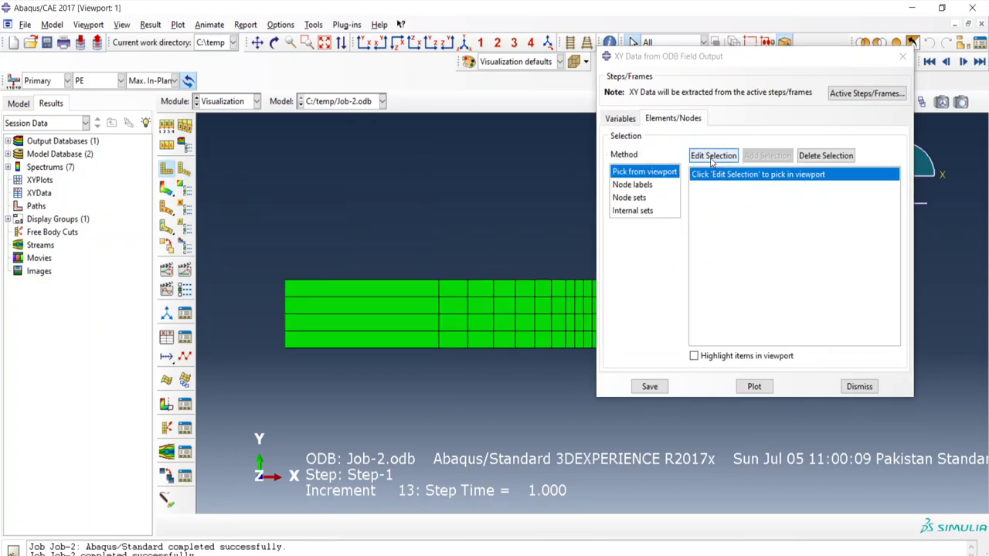
left_click(121, 25)
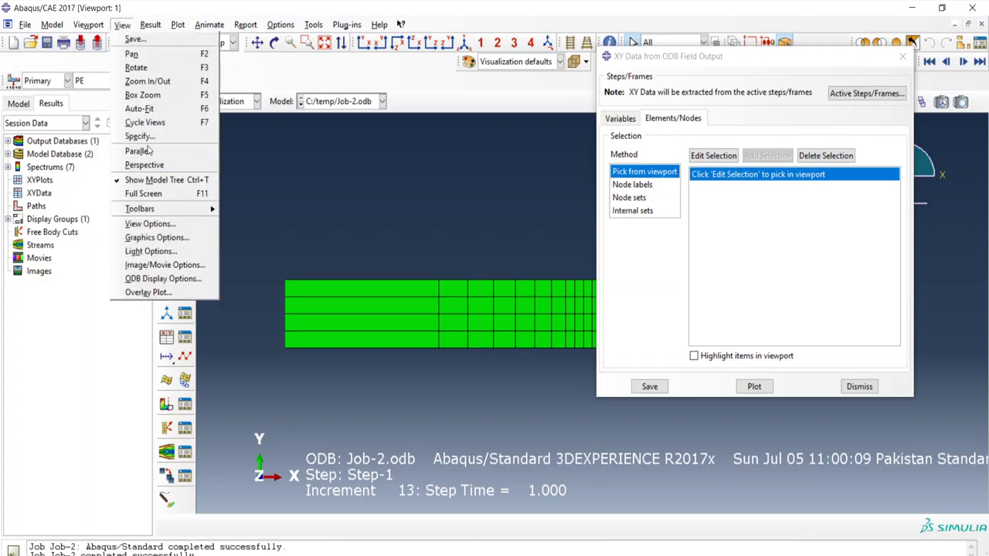
left_click(684, 239)
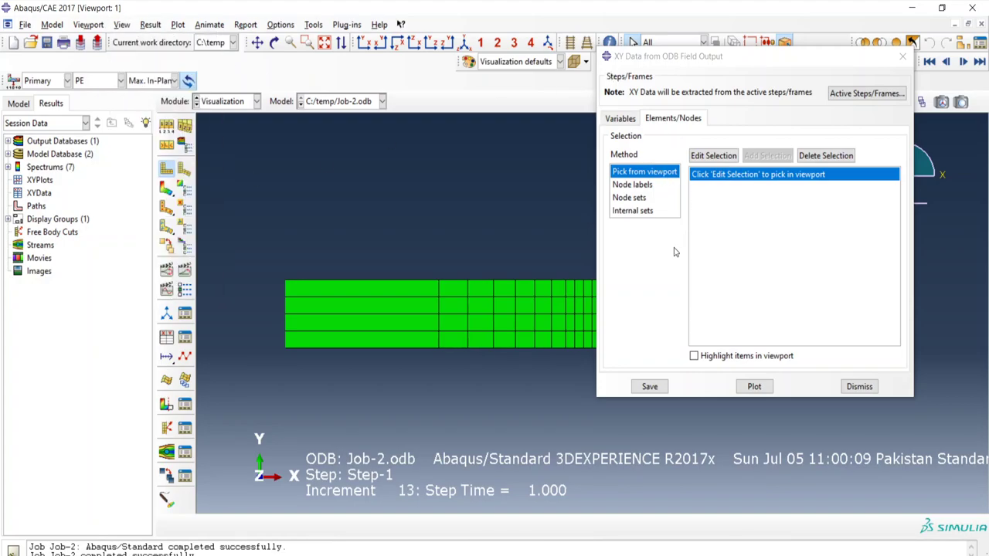
left_click(635, 199)
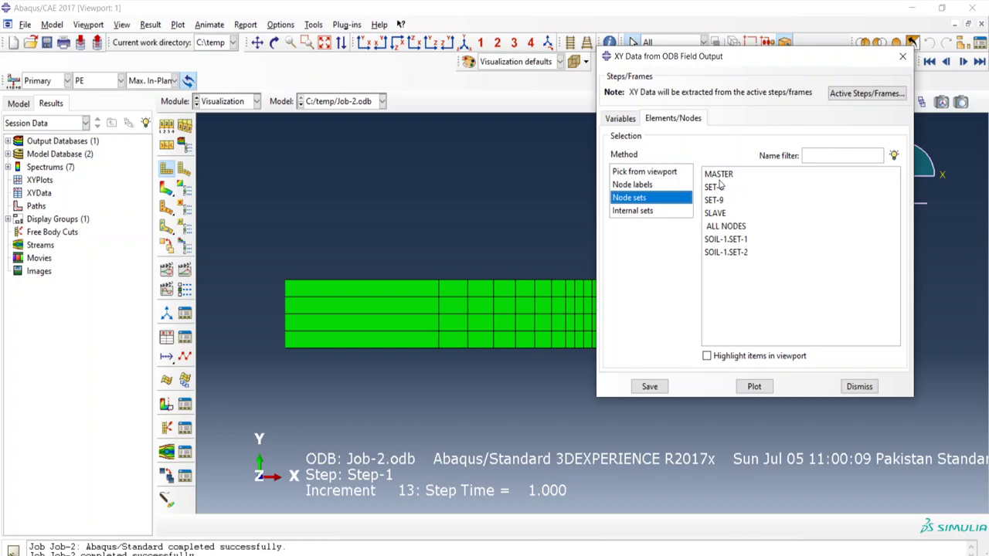
left_click(718, 181)
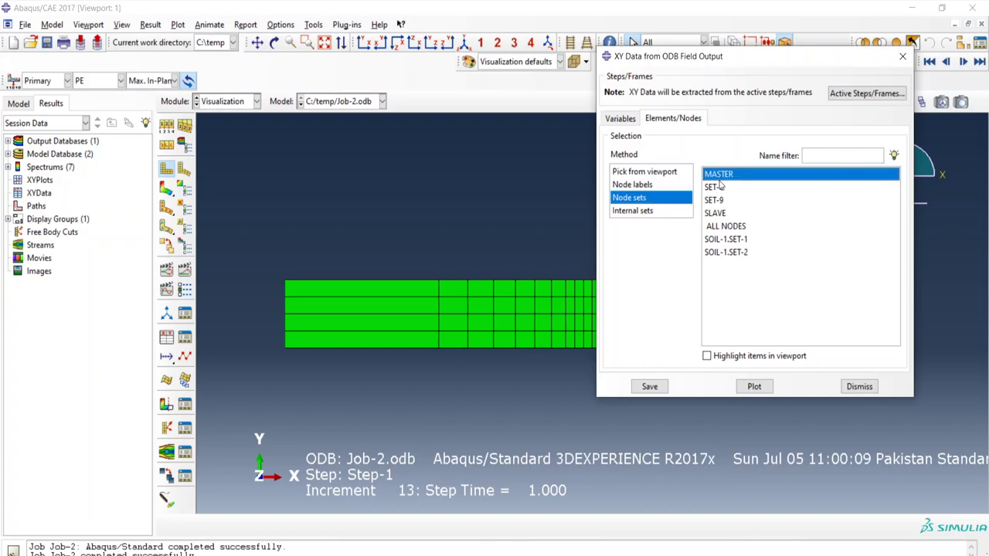
left_click(752, 388)
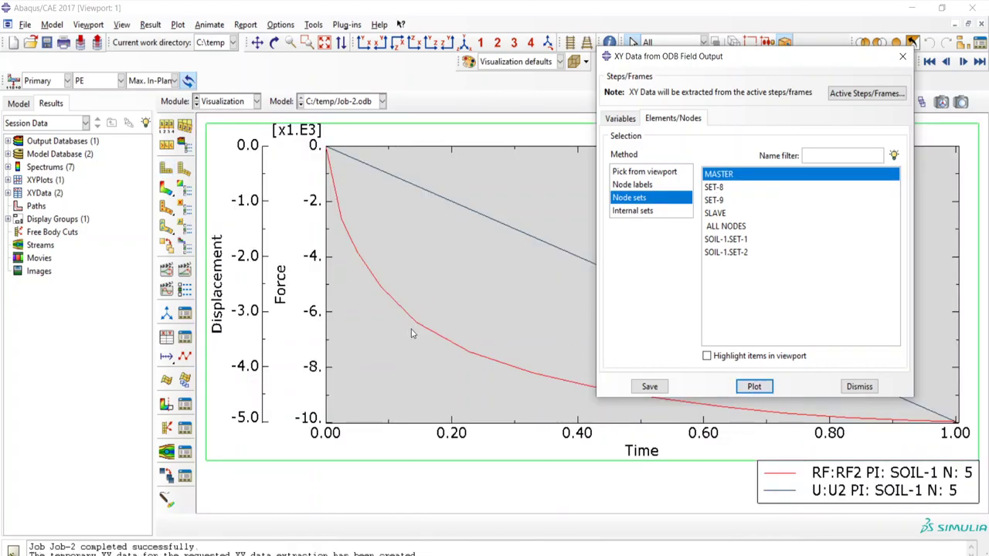
Save the extracted RF2 and U2 curves as XY data under their default names.
left_click_drag(803, 61, 747, 95)
left_click(592, 420)
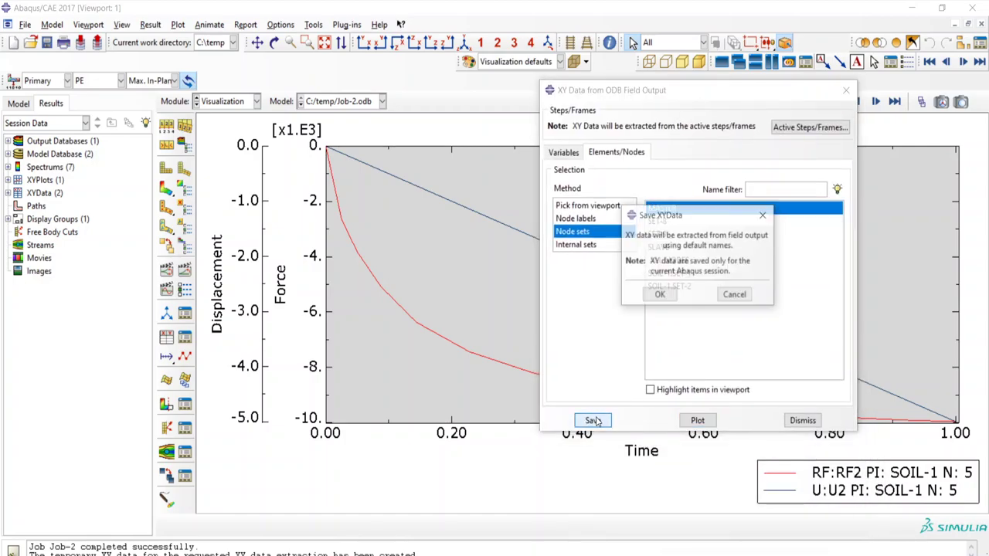
left_click(661, 295)
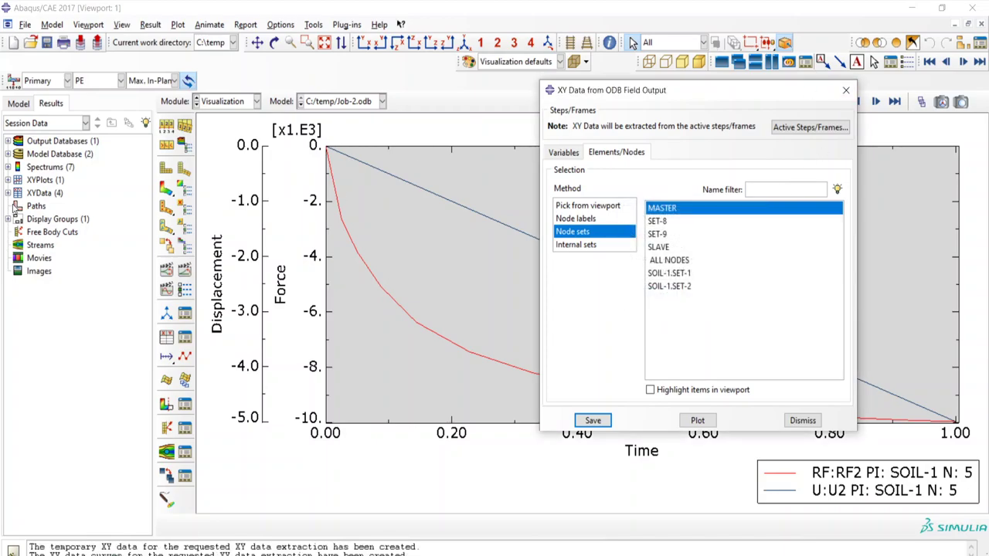
Plot the saved RF2 curve for SOIL-1 node 5 on its own and close the field output extraction dialog.
left_click(9, 193)
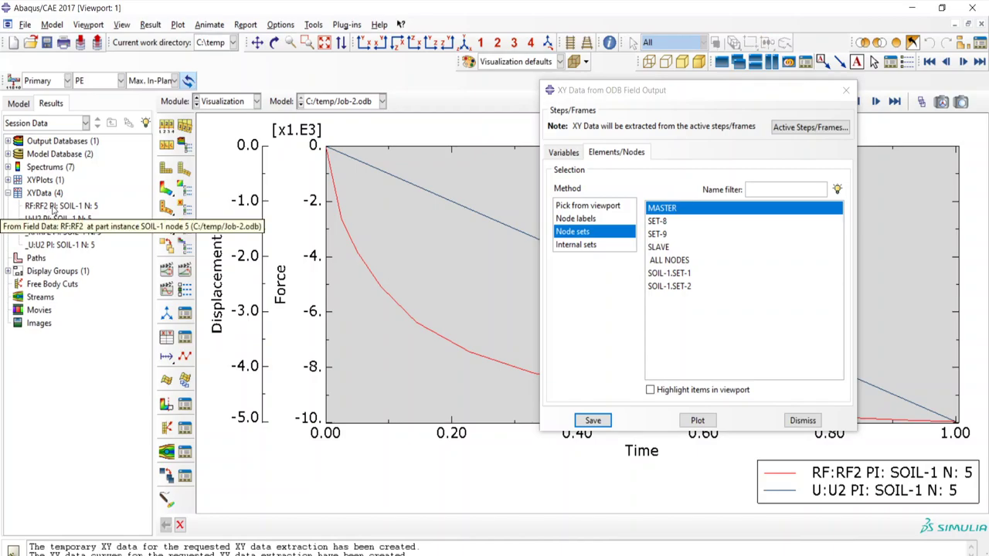
double_click(52, 207)
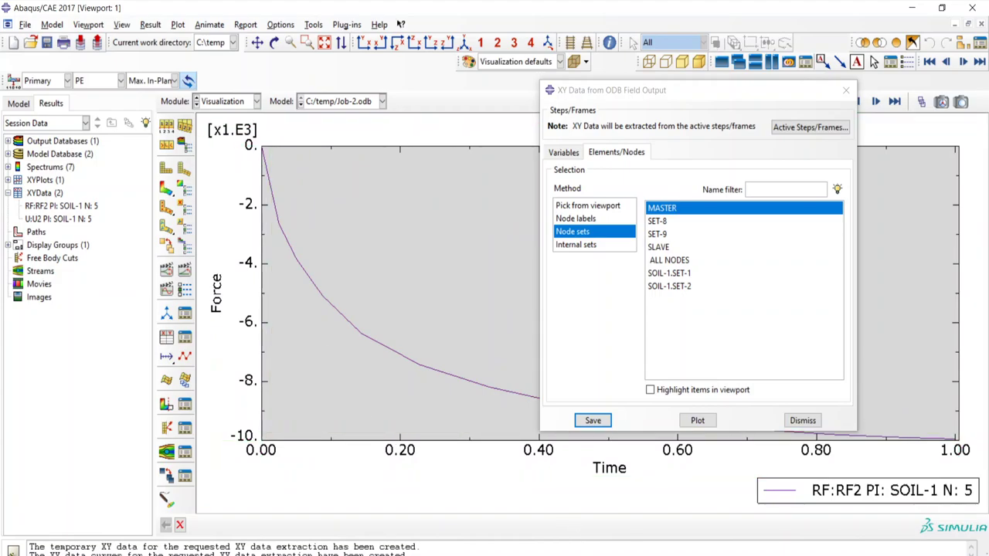
key("alt+Tab")
key("alt+Tab")
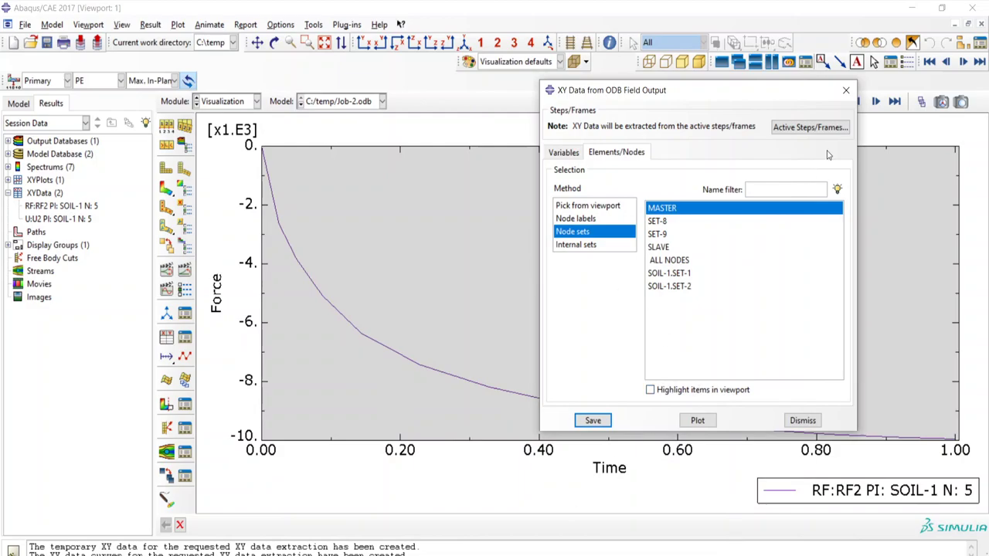
left_click(843, 93)
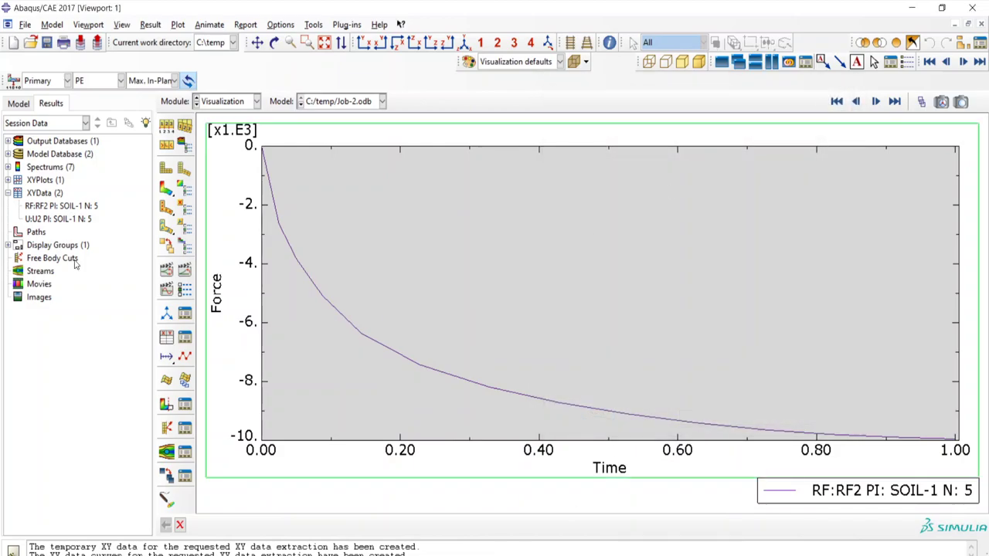
left_click(55, 207)
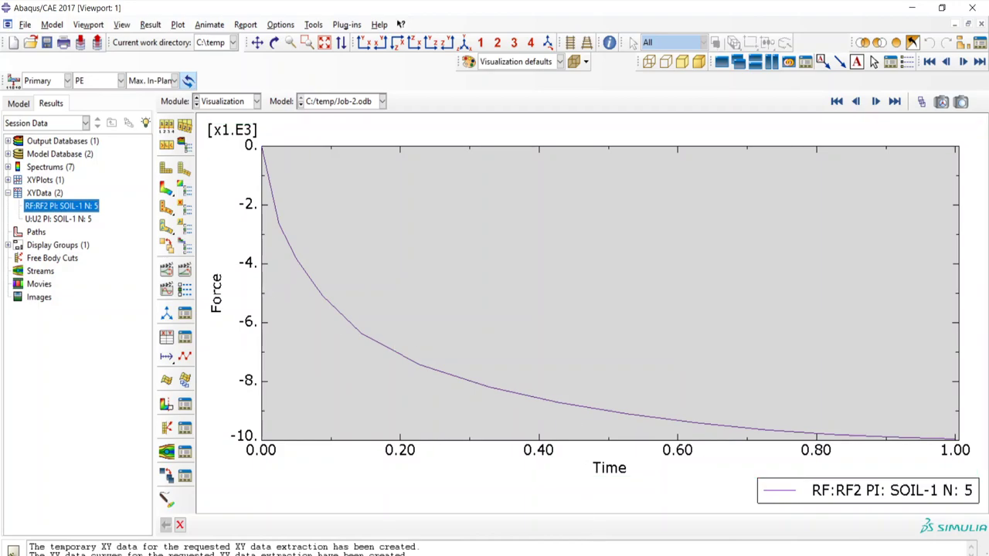
Review the results comparison and problem statement slides in PowerPoint, then return to Abaqus/CAE.
key("alt+Tab")
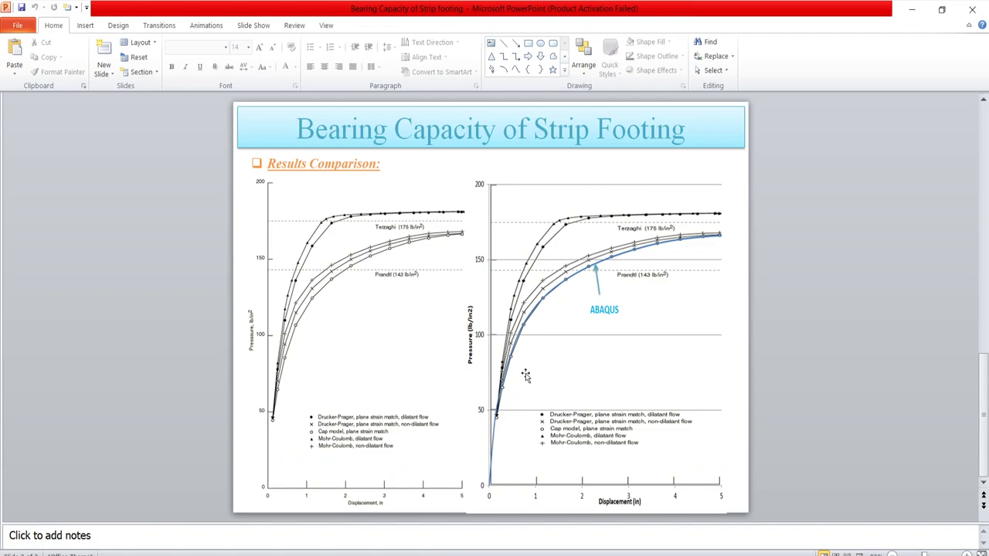
scroll(519, 375, "up", 2)
scroll(526, 377, "up", 1)
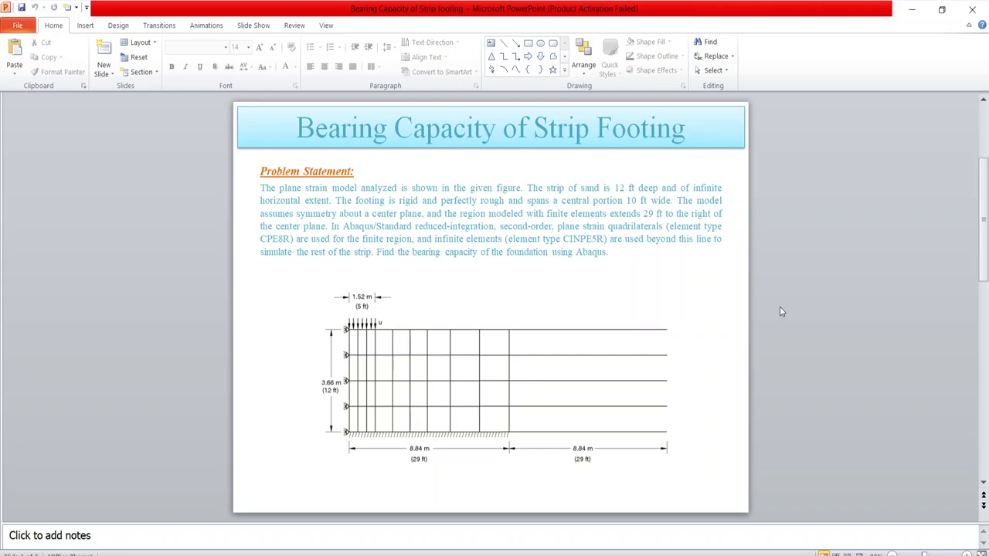
scroll(779, 311, "down", 1)
scroll(780, 311, "down", 1)
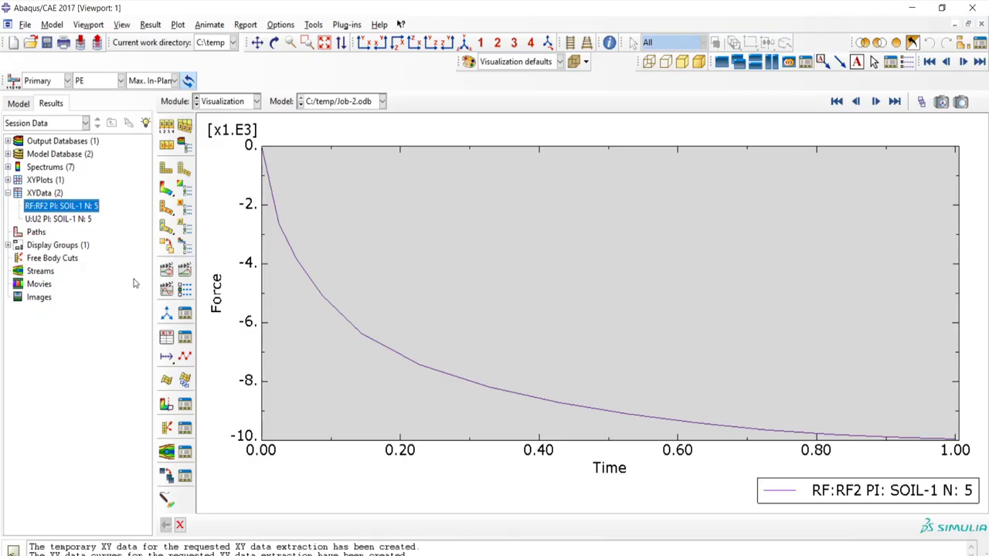
Create an Operate on XY Data expression dividing the SOIL-1 node 5 RF2 data by 60, and plot it.
left_click(169, 338)
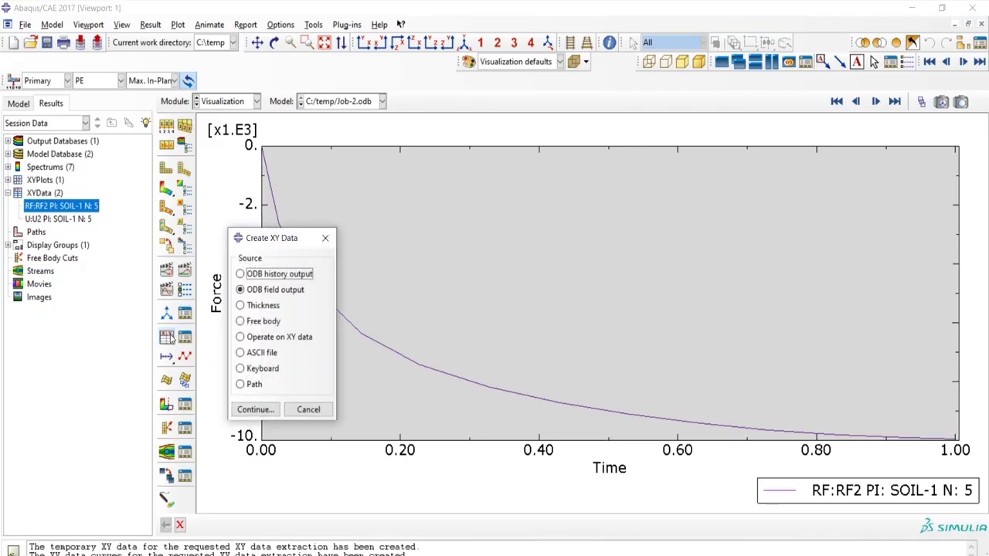
left_click(275, 337)
left_click(255, 410)
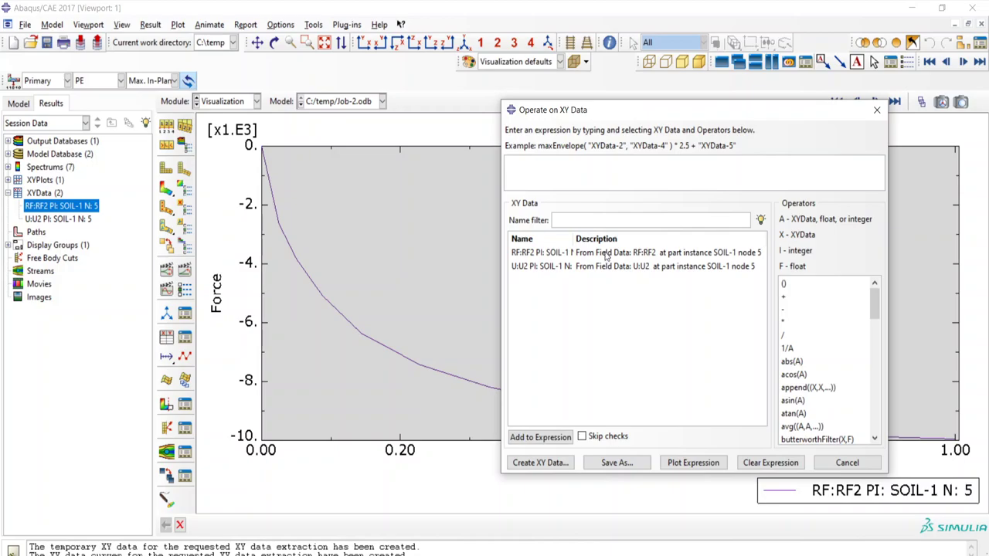
double_click(607, 254)
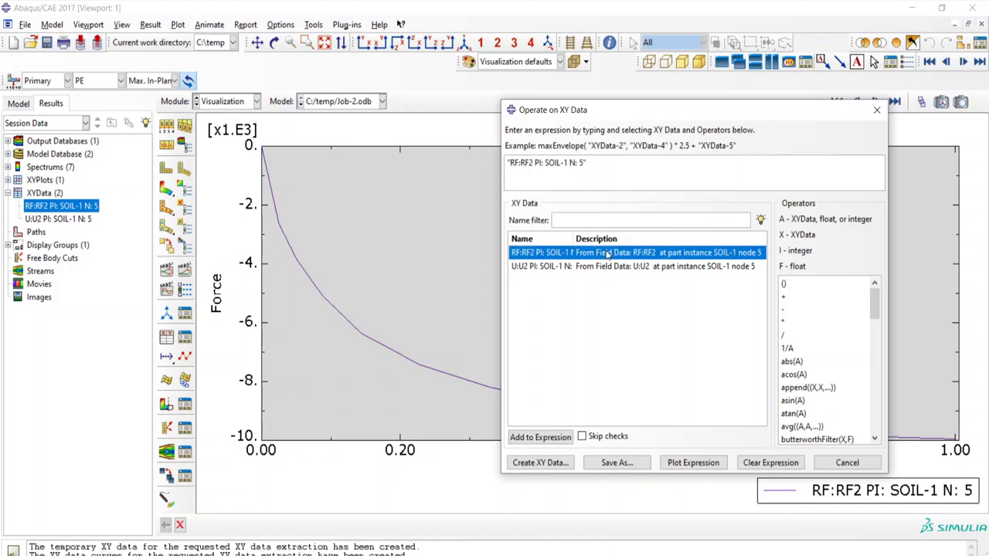
left_click(783, 336)
type("60")
left_click(682, 464)
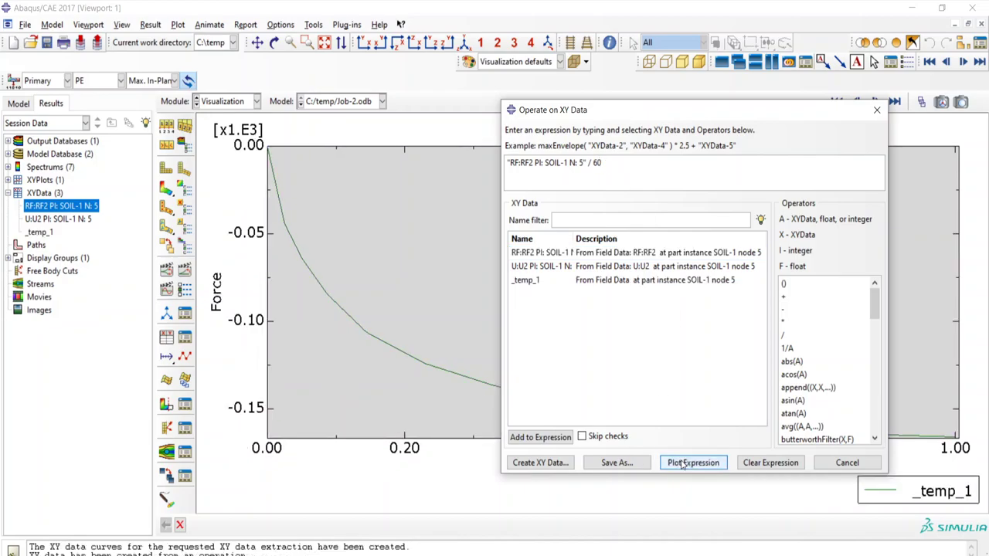
Save the divided force expression as XY data named "pessure" and clear the expression.
left_click(615, 465)
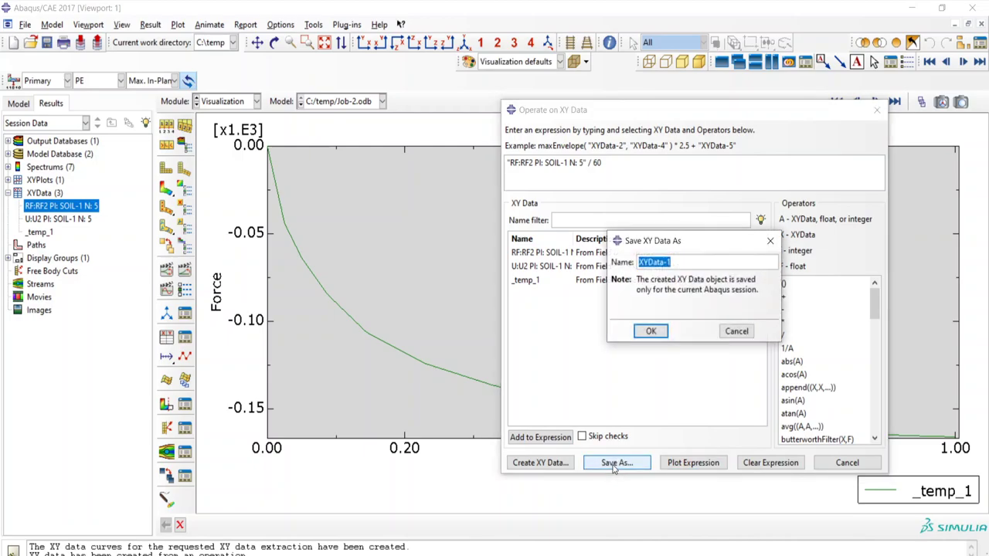
type("pessure")
left_click(651, 331)
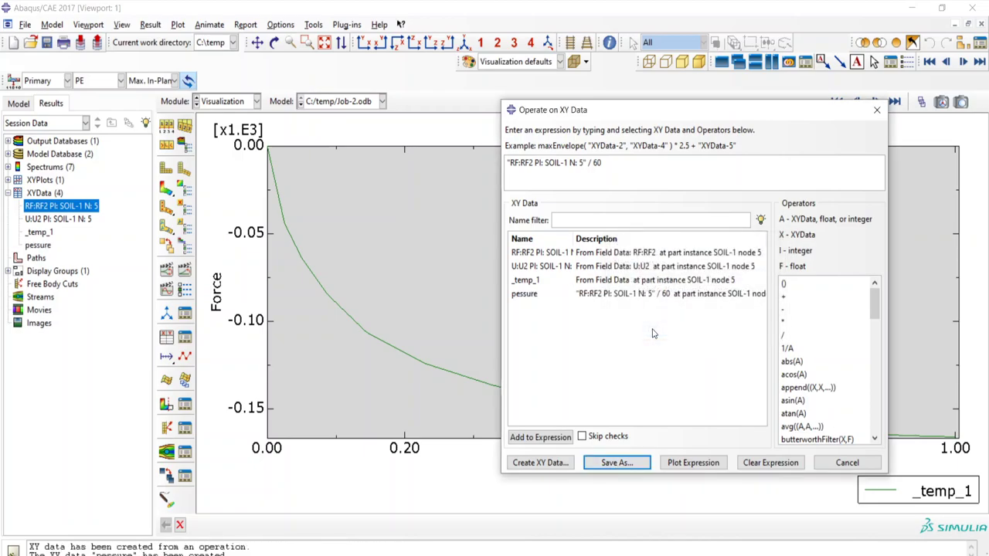
left_click(776, 464)
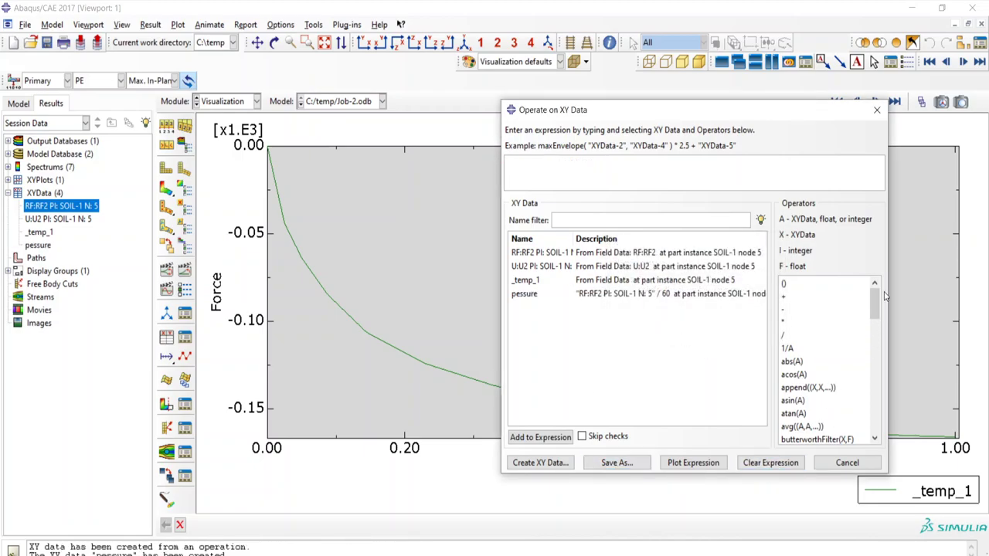
Combine the SOIL-1 node 5 U2 data with the "pessure" data in a combine(X,X) expression and plot it.
left_click_drag(875, 301, 876, 330)
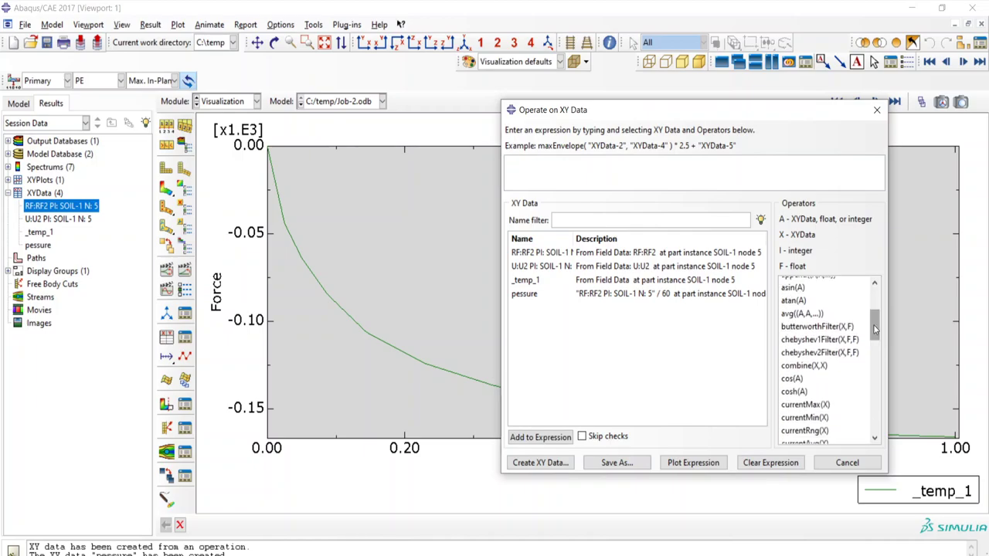
left_click(809, 368)
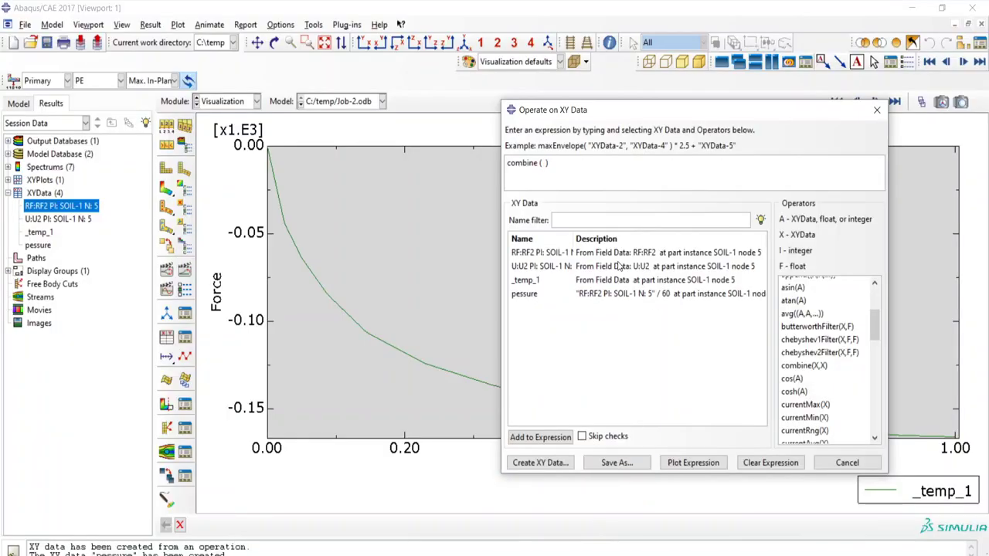
double_click(619, 265)
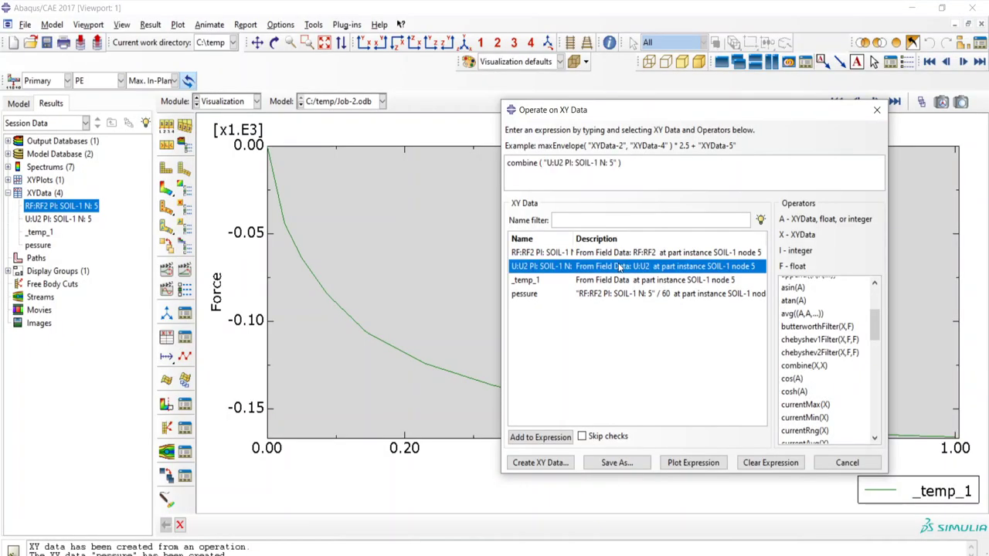
double_click(617, 295)
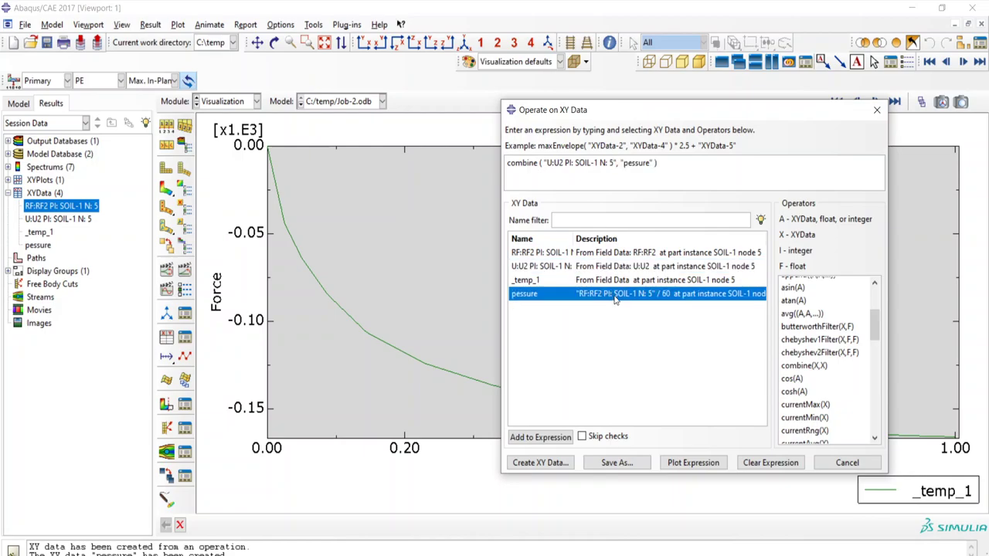
left_click(679, 463)
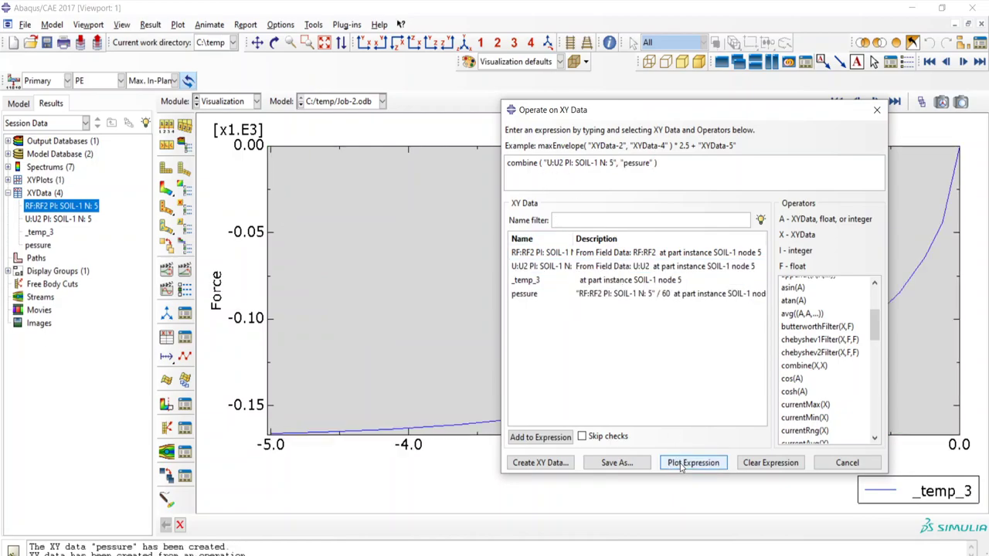
Negate both the U2 and "pessure" terms in the combine expression, replot it, and save it as "P vs D".
left_click(542, 163)
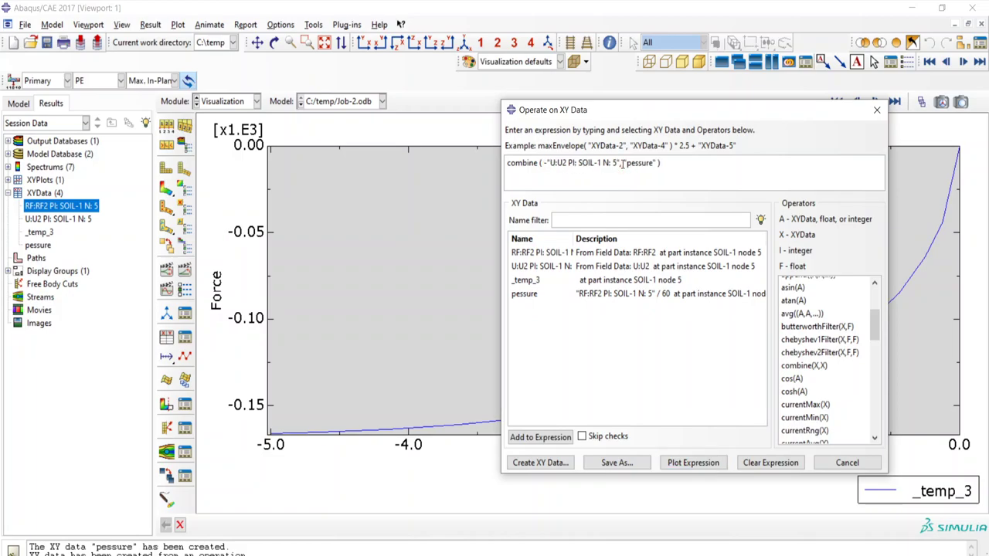
type(",")
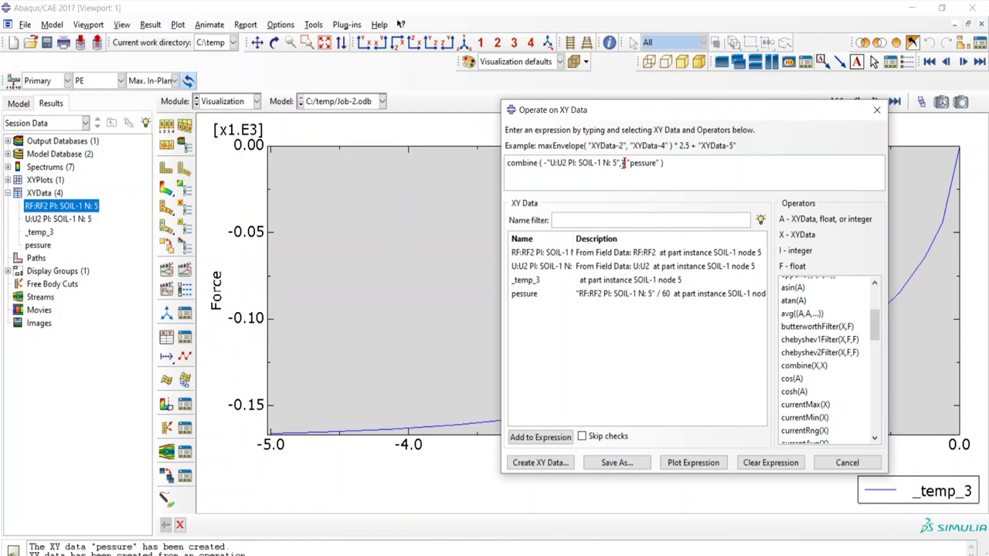
left_click(689, 461)
left_click(617, 463)
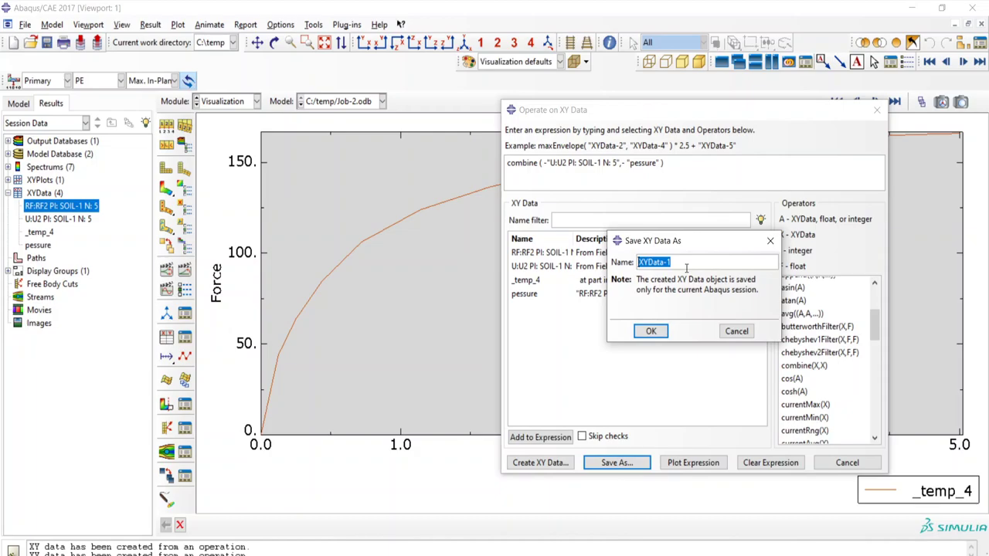
type("p")
left_click(649, 332)
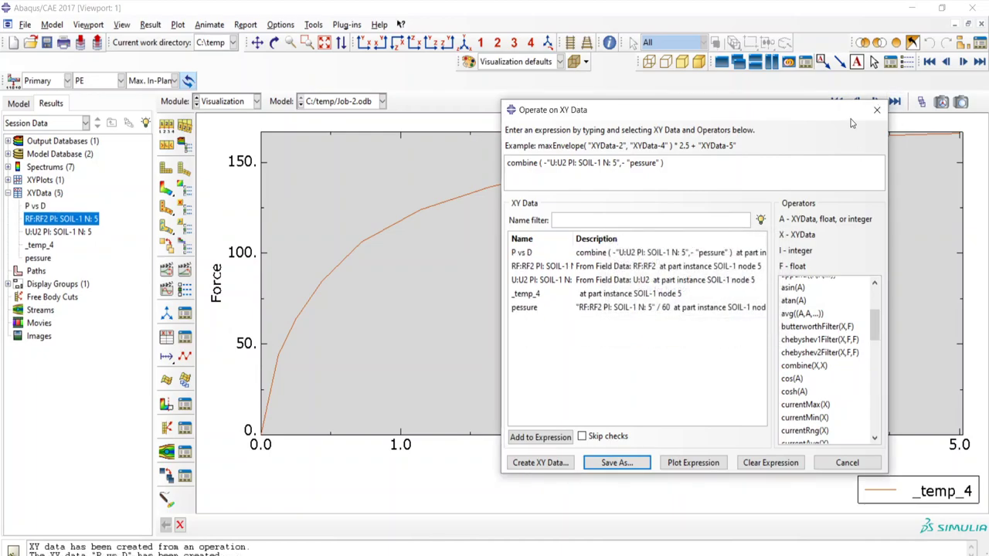
Plot the "P vs D" XY data, open it for editing, and copy all 14 rows of its X and Y values.
left_click(876, 109)
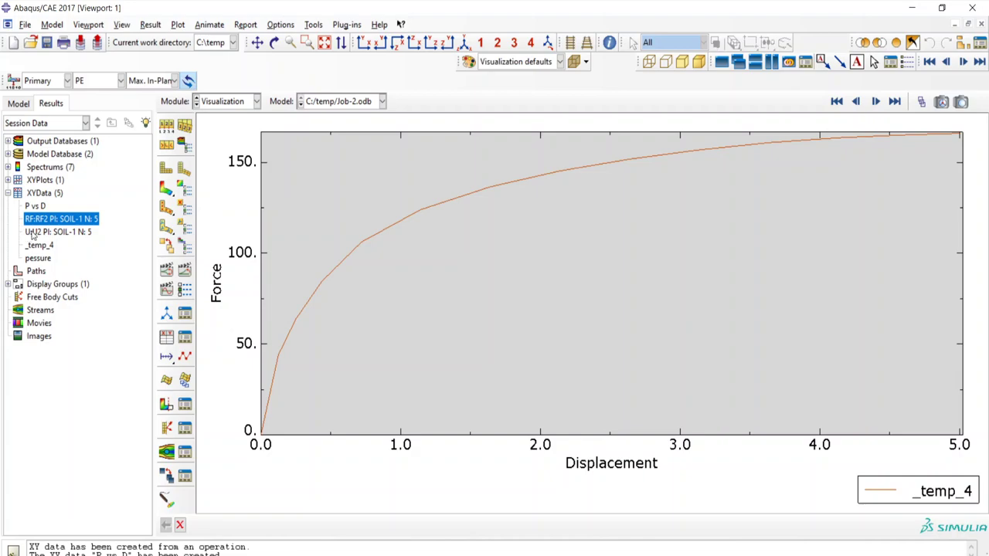
double_click(35, 207)
right_click(36, 209)
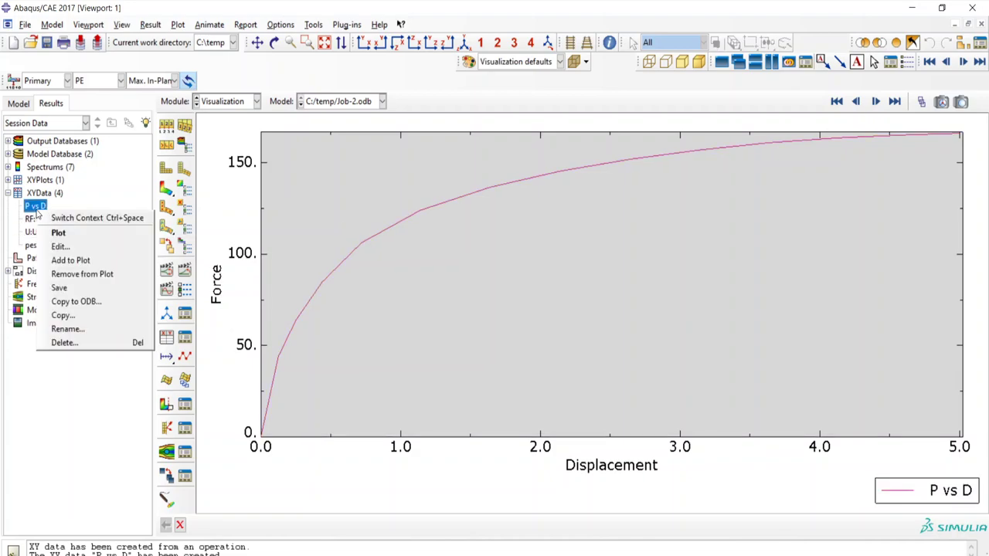
left_click(68, 251)
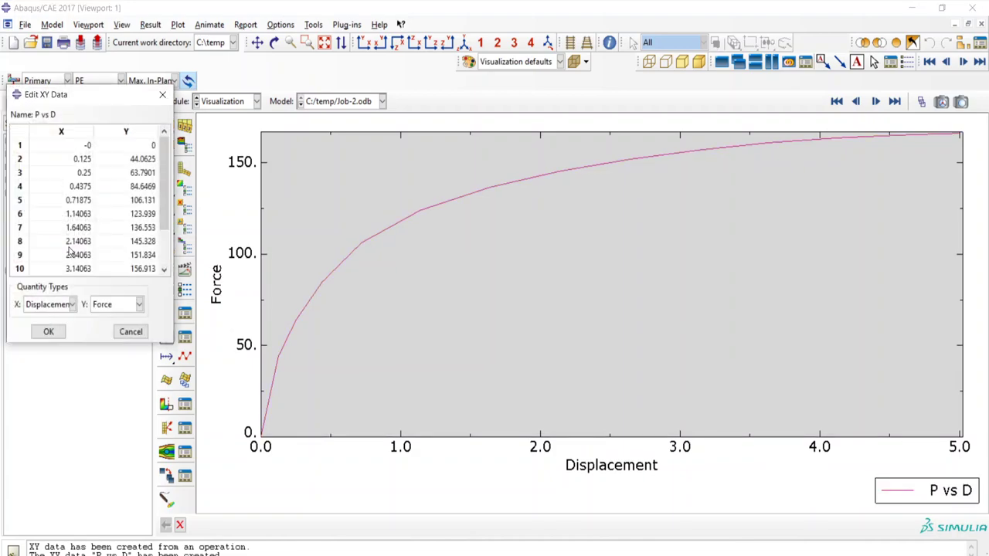
left_click_drag(87, 146, 138, 278)
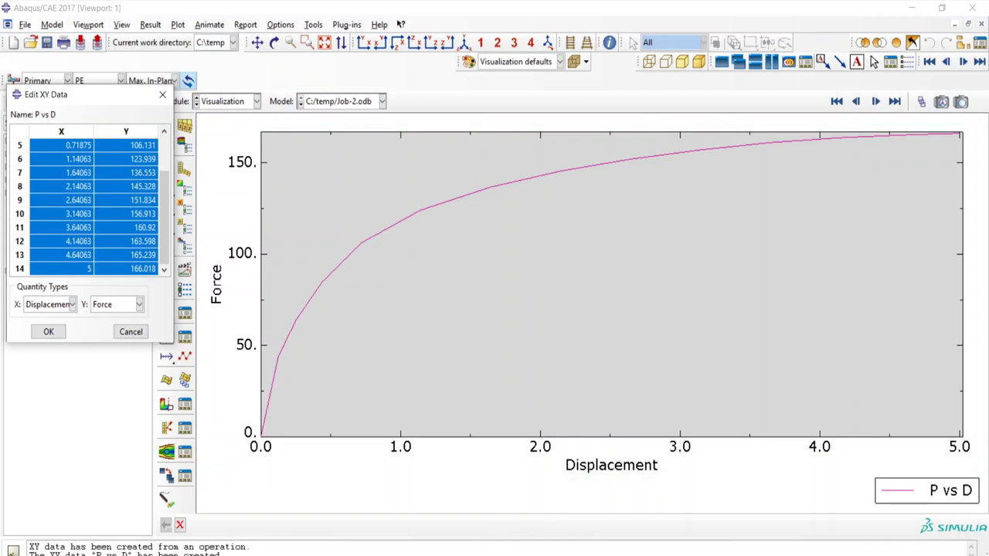
Switch to the Excel workbook, move the CAP HARDENING chart off the displacement-pressure table, and paste the copied values starting at cell I6.
left_click(486, 517)
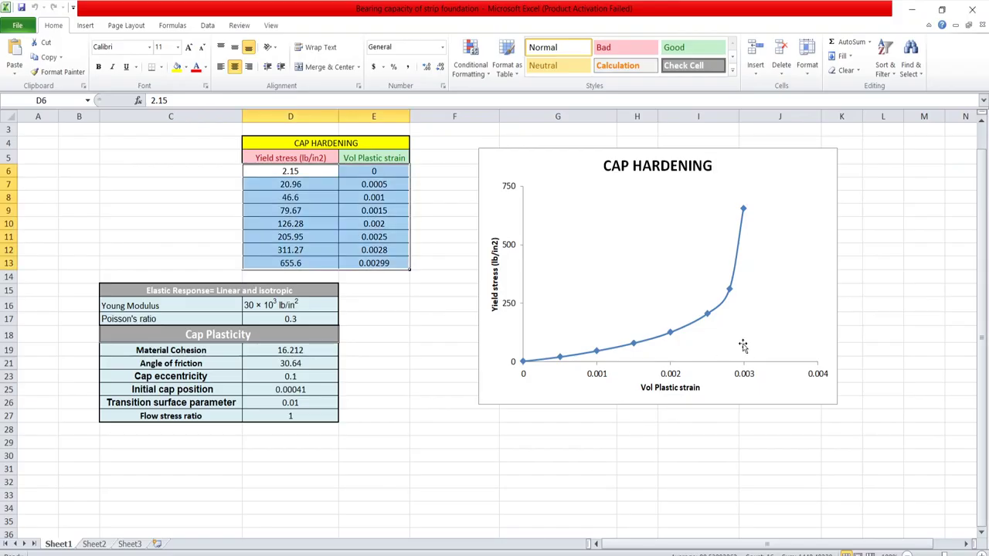
left_click(587, 194)
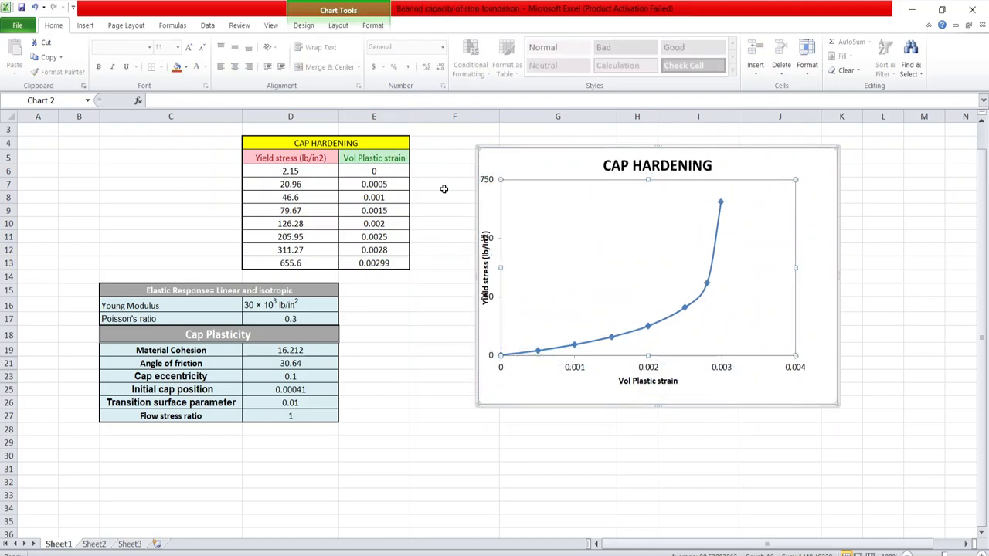
left_click_drag(559, 161, 200, 193)
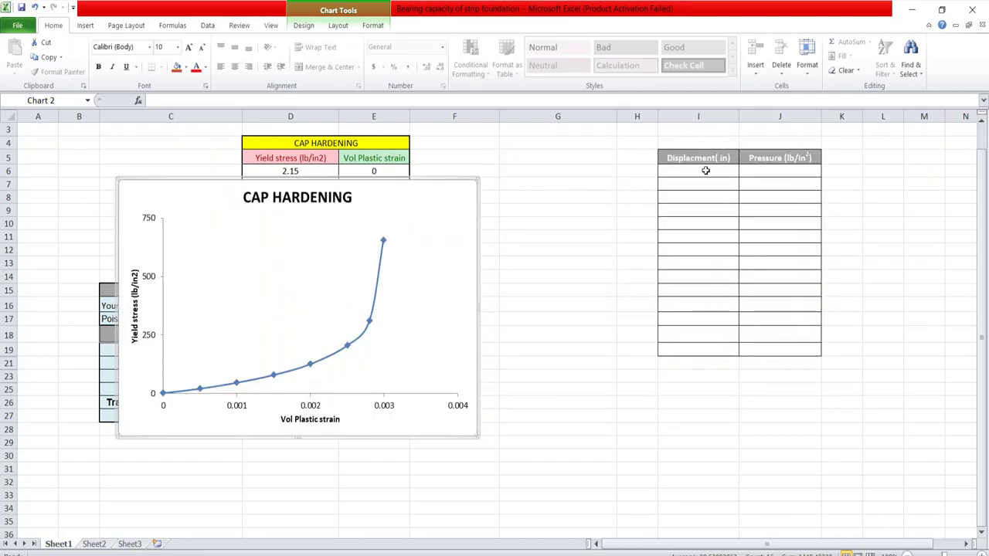
left_click(706, 171)
key("ctrl+v")
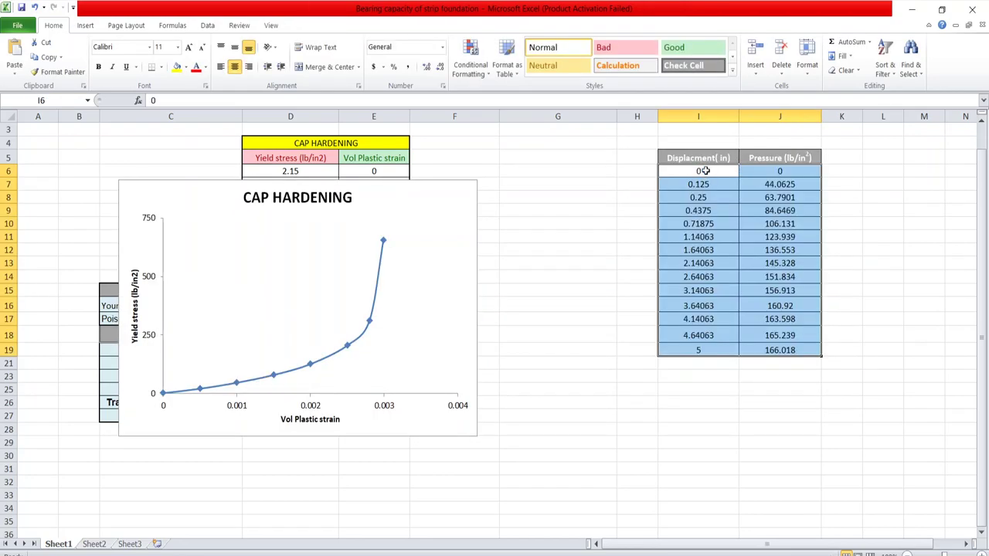
left_click(621, 246)
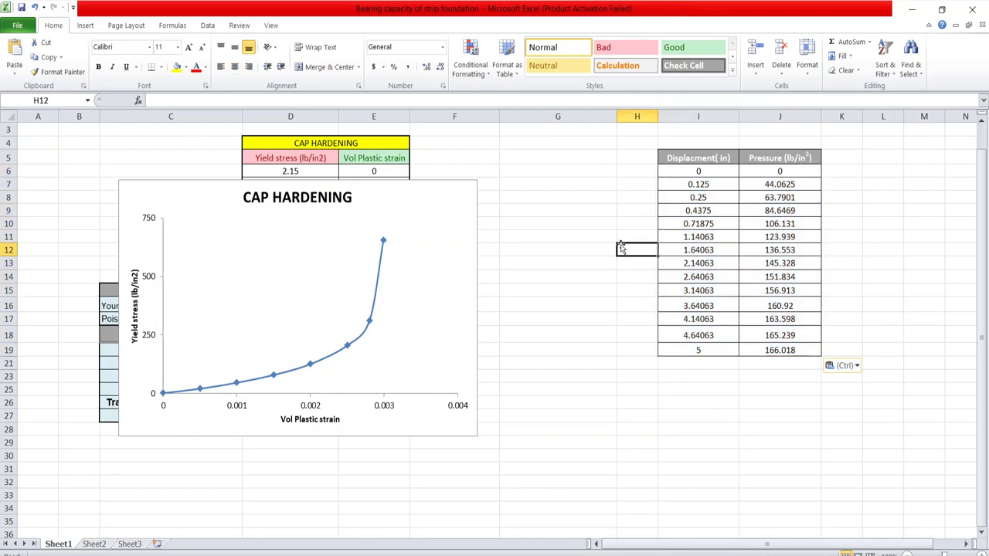
Insert a scatter chart with smooth lines and no markers from the displacement and pressure values in I6:J19.
left_click(710, 172)
left_click_drag(711, 172, 755, 351)
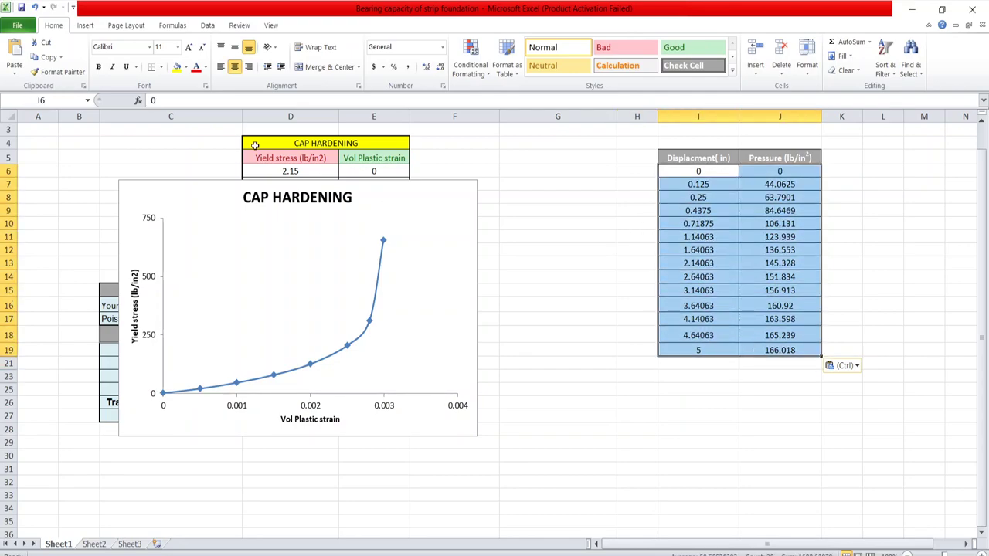
left_click(85, 25)
left_click(358, 61)
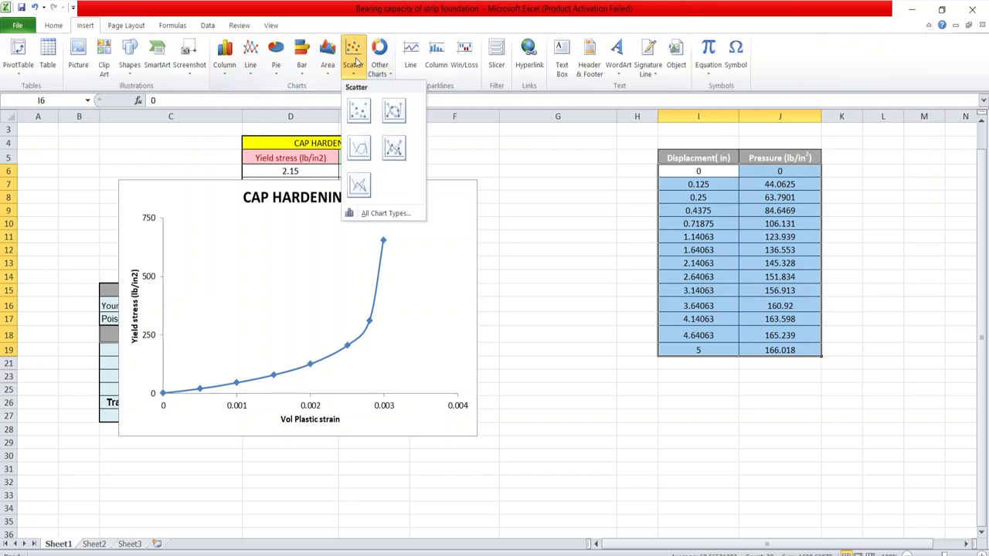
left_click(360, 146)
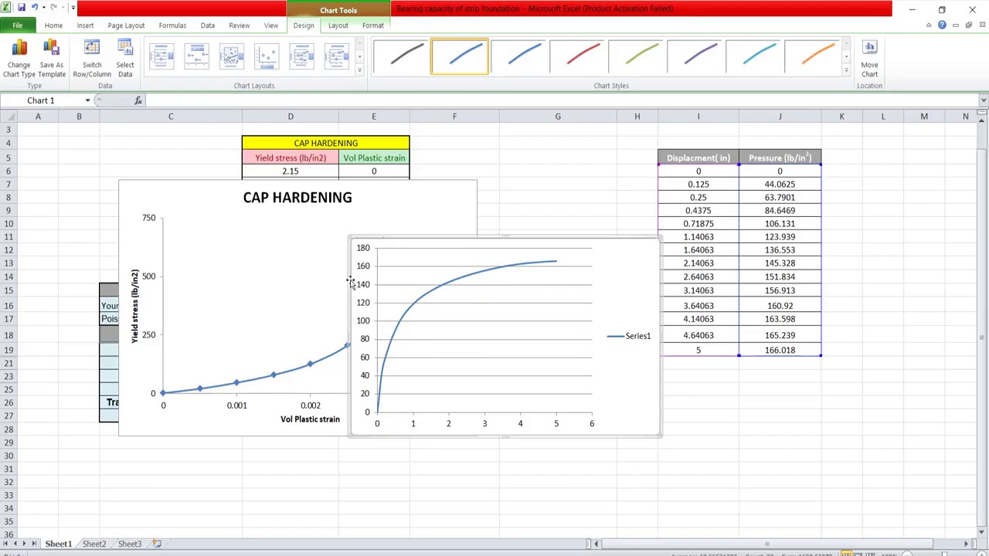
Fix the maximum of the new chart's vertical axis at 200.
double_click(363, 302)
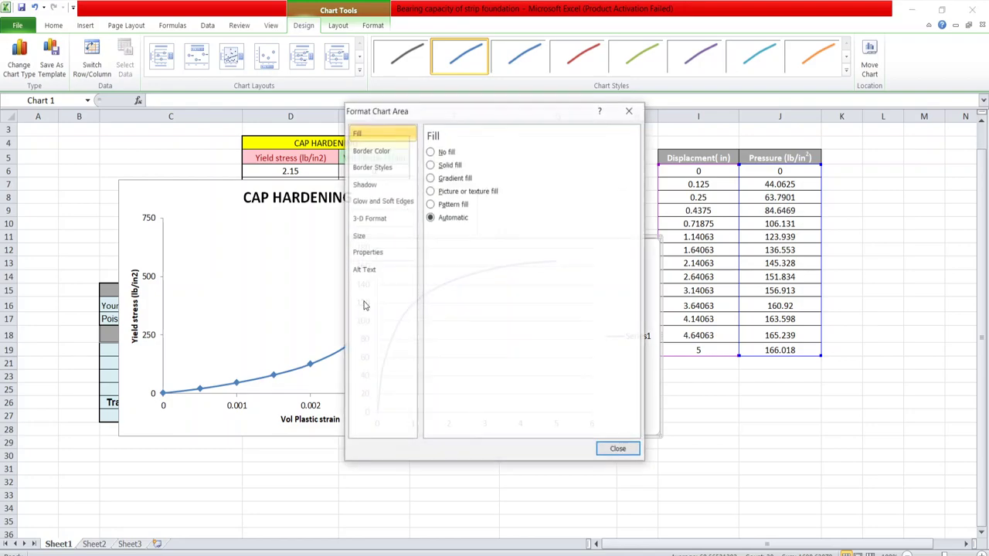
left_click(618, 449)
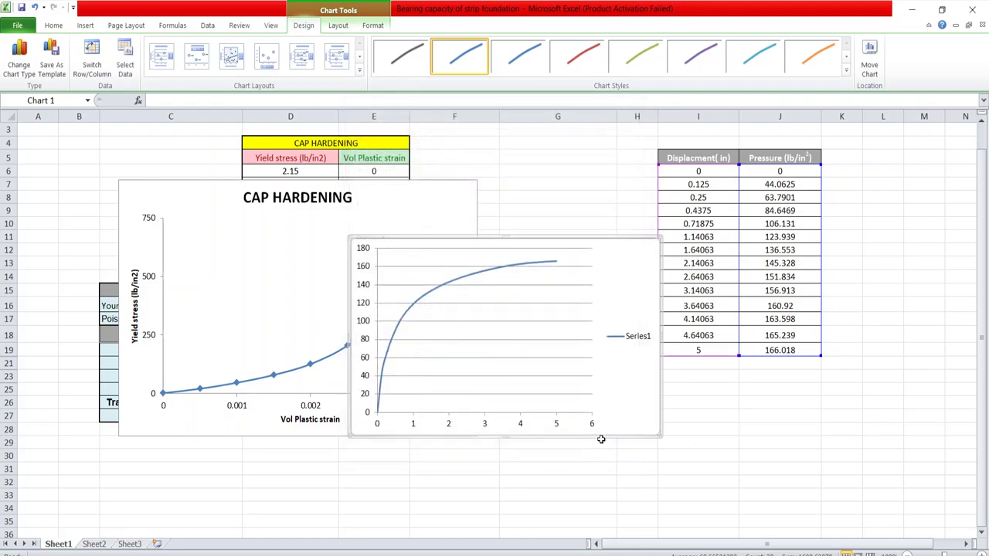
left_click(365, 326)
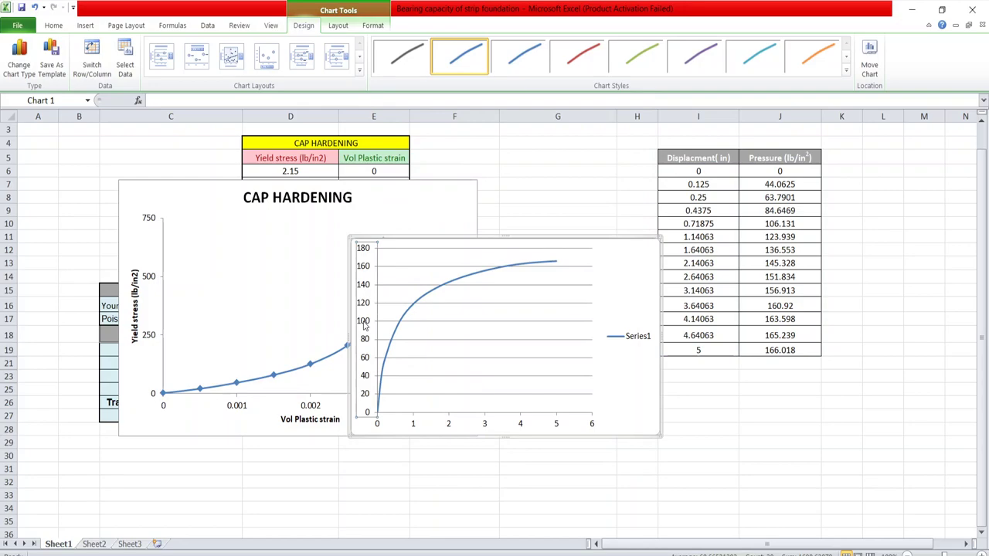
double_click(365, 326)
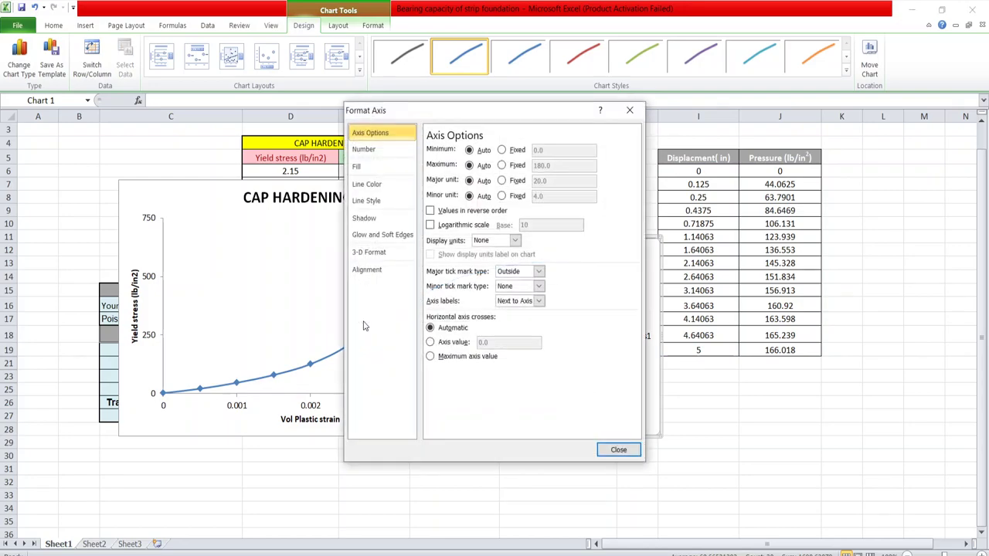
left_click(518, 165)
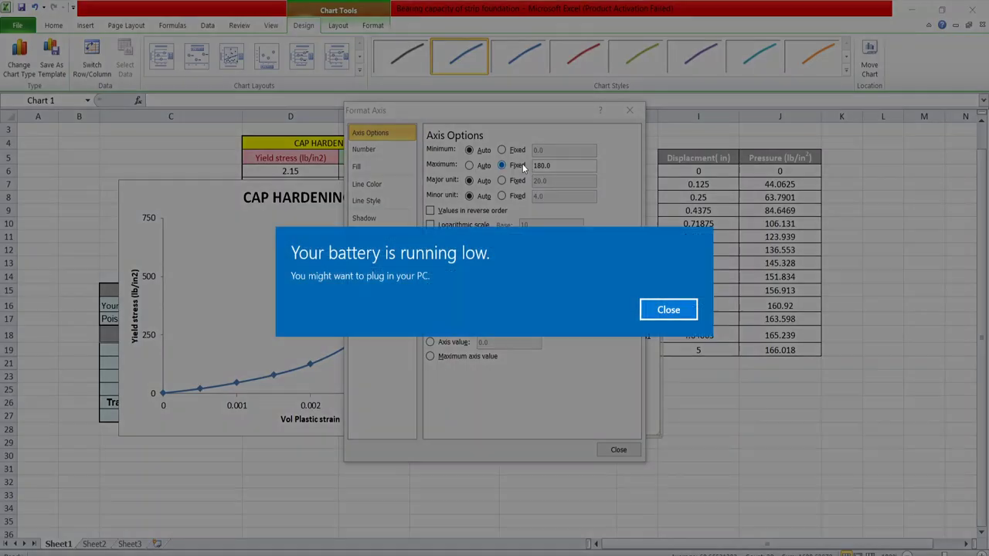
left_click(678, 310)
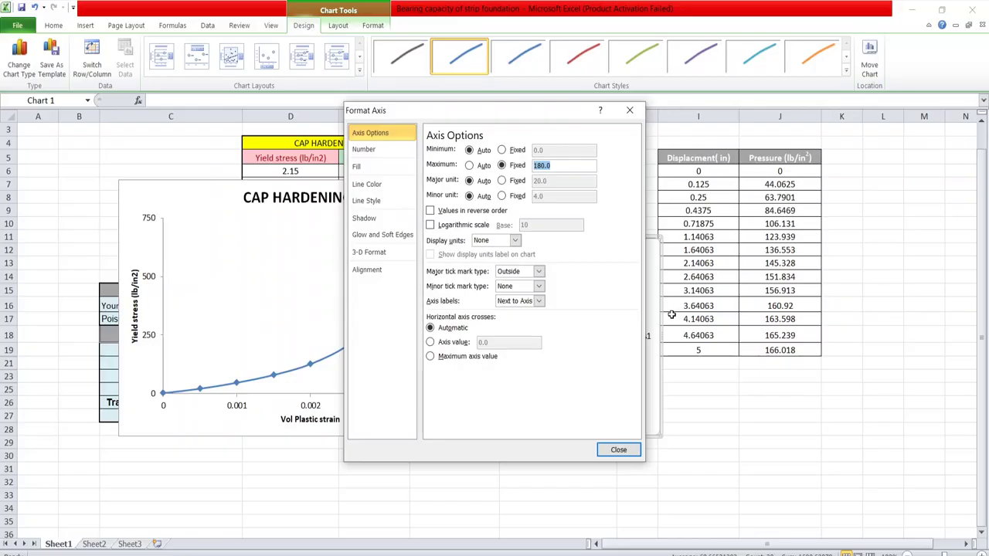
type("200")
left_click(622, 451)
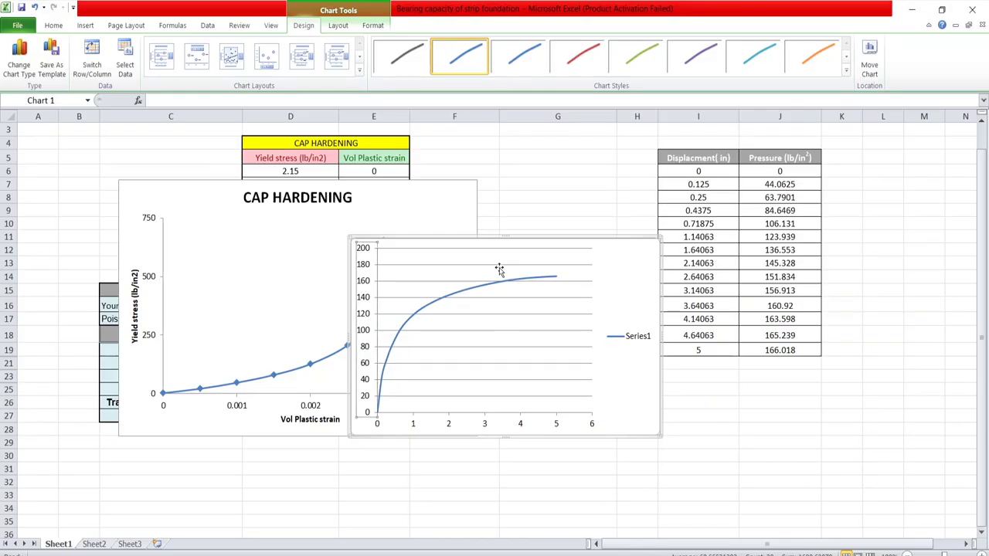
Fix the major unit of the pressure chart's vertical axis at 50.
double_click(369, 331)
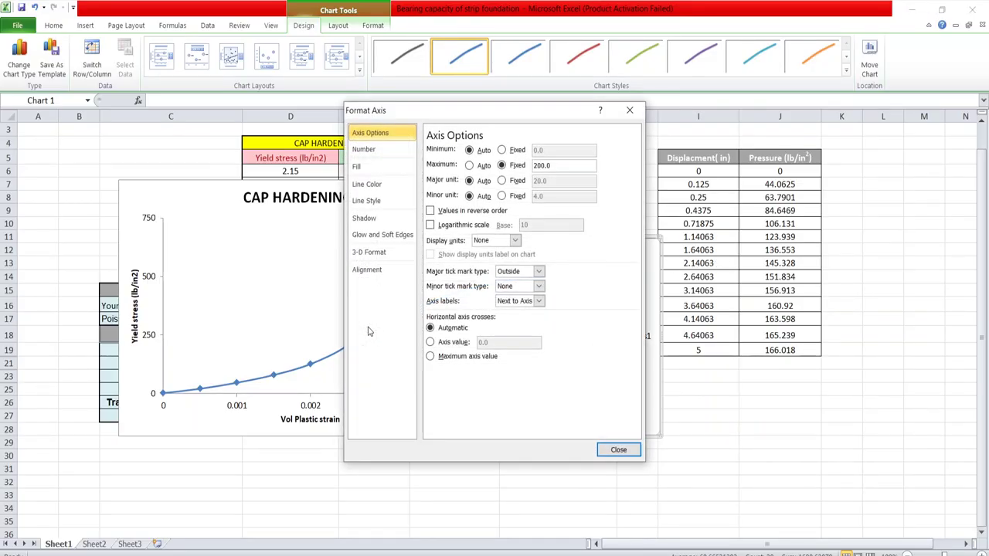
left_click(502, 181)
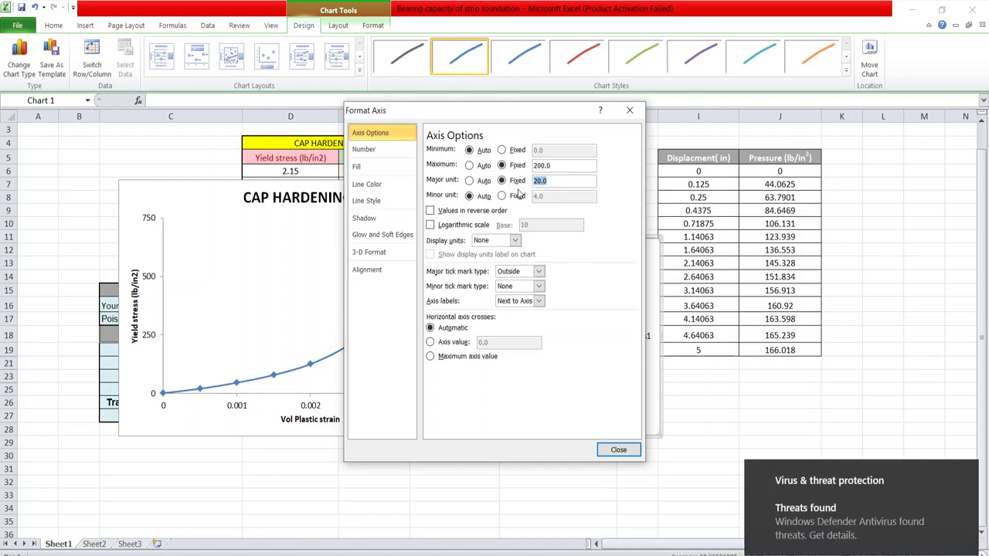
type("50")
left_click(624, 452)
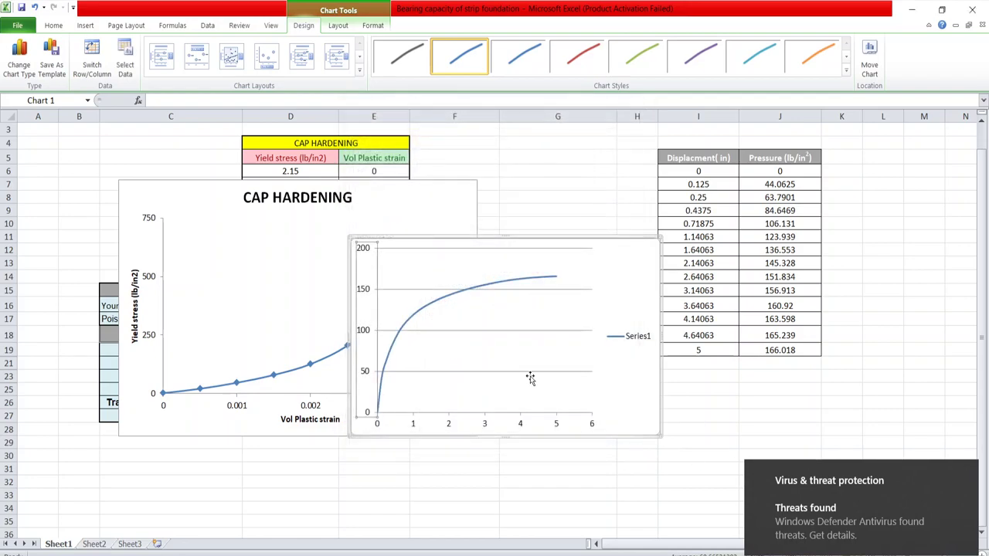
left_click(965, 478)
key("alt+Tab")
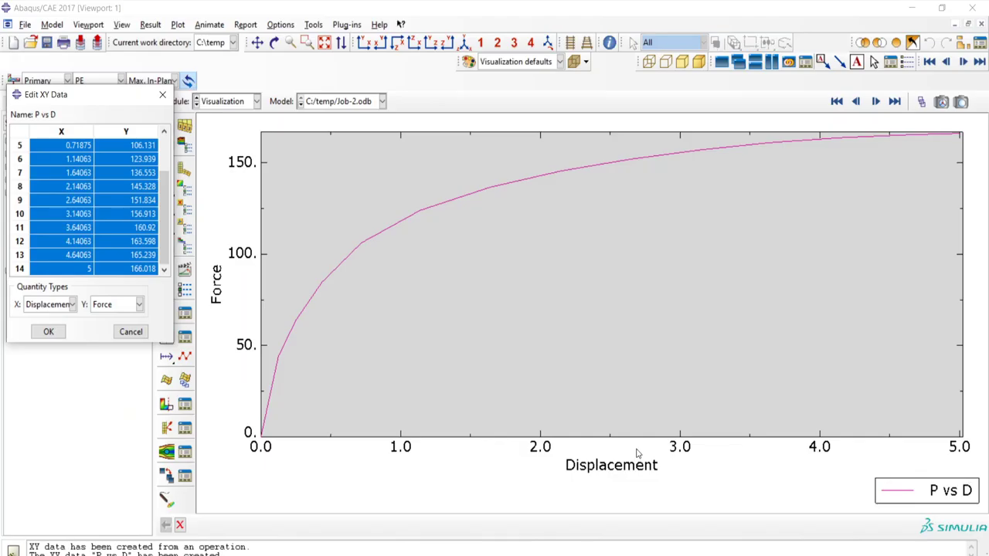
key("alt+Tab")
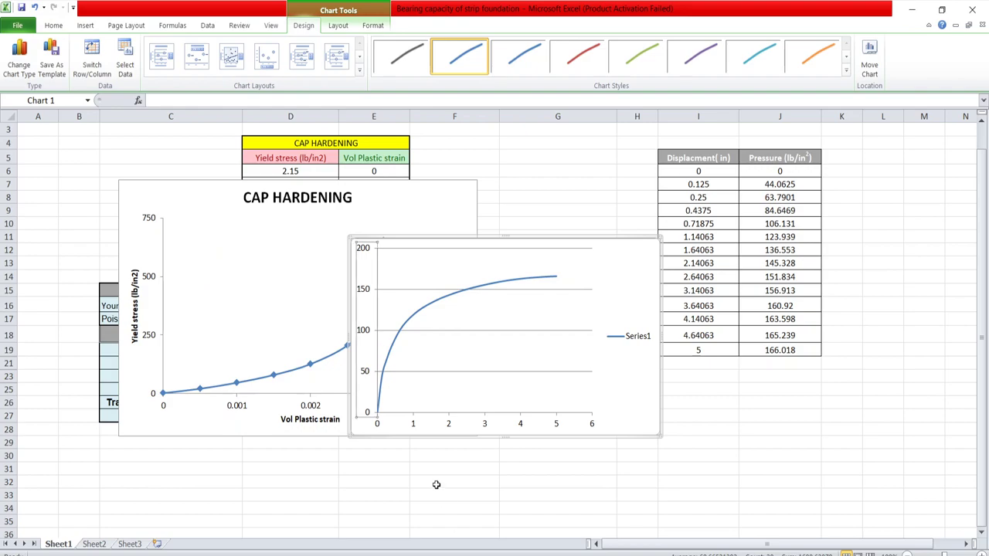
Fix the maximum of the pressure chart's horizontal axis at 5.
double_click(486, 424)
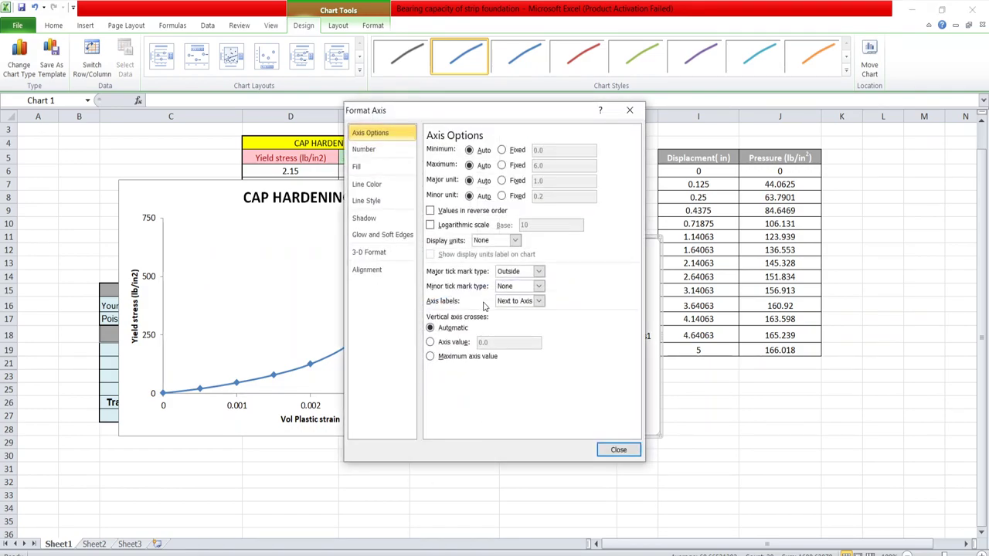
left_click(502, 165)
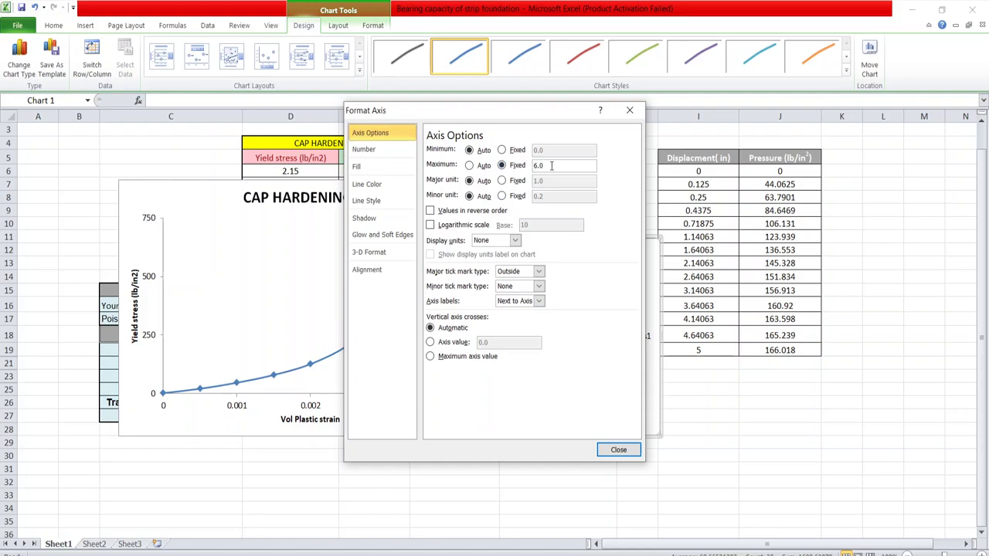
type("5")
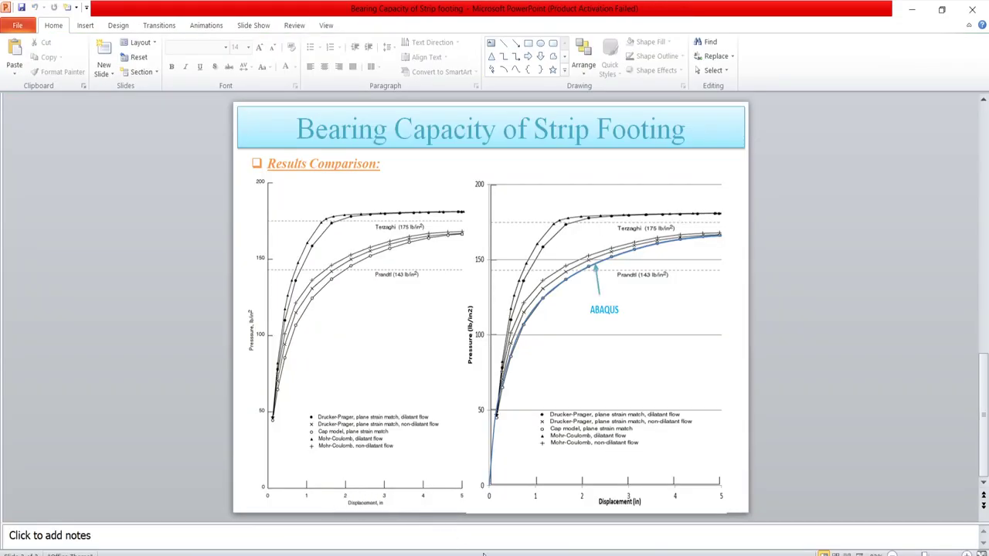
left_click(491, 541)
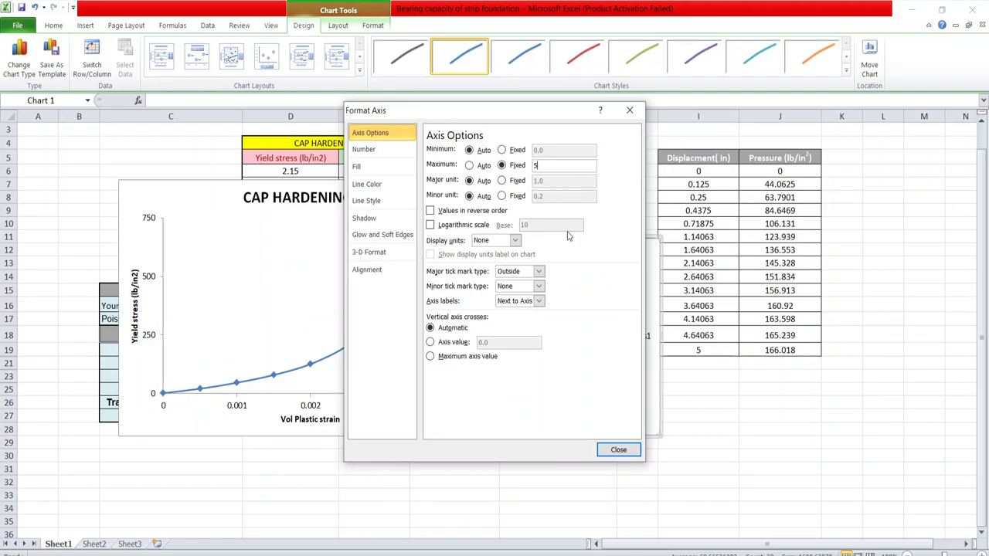
left_click(618, 448)
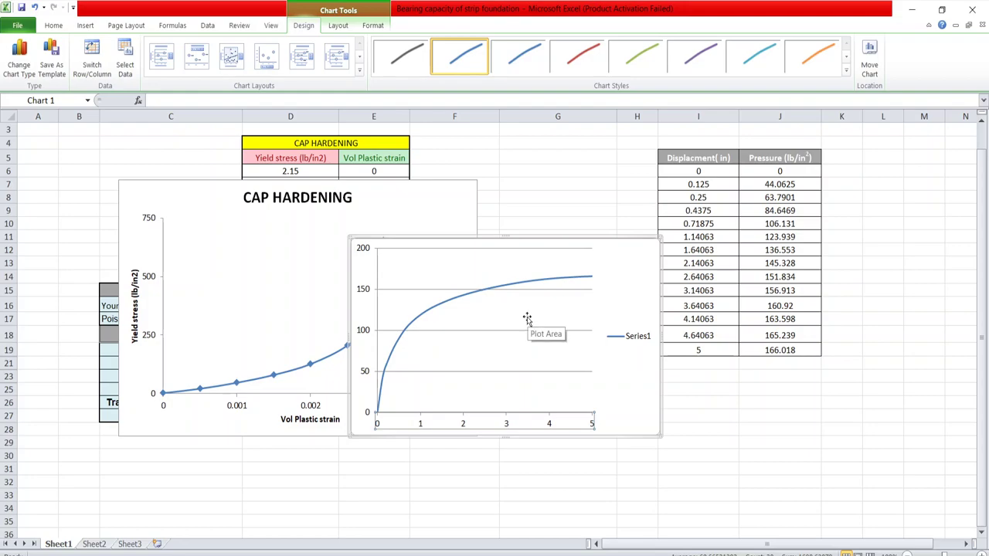
Add a title below the horizontal axis and a rotated title on the vertical axis of the pressure chart.
left_click(338, 24)
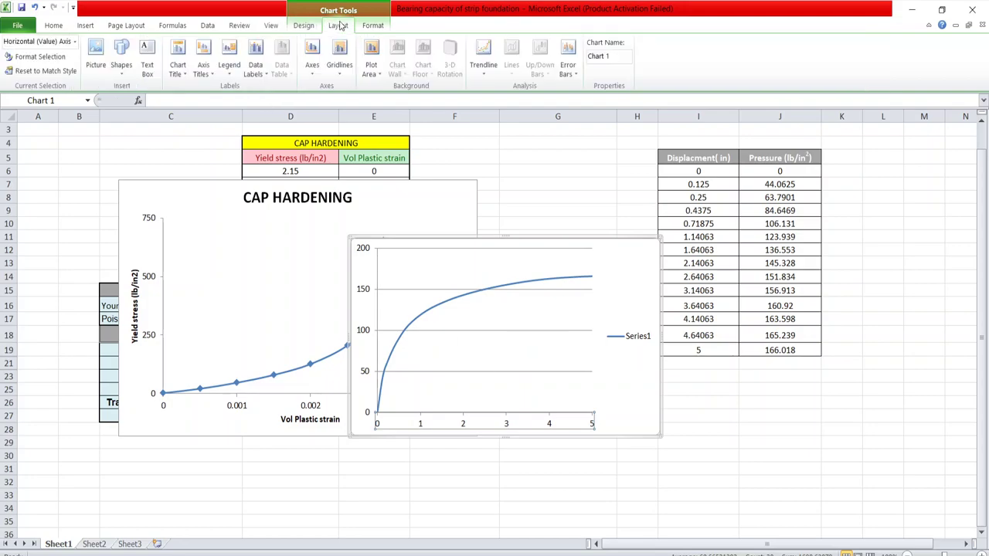
left_click(202, 66)
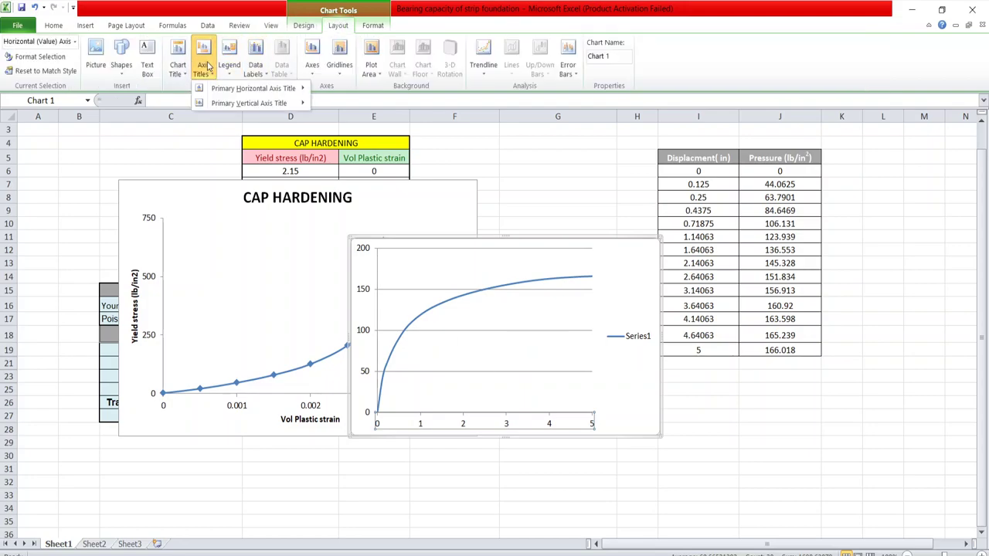
mouse_move(255, 88)
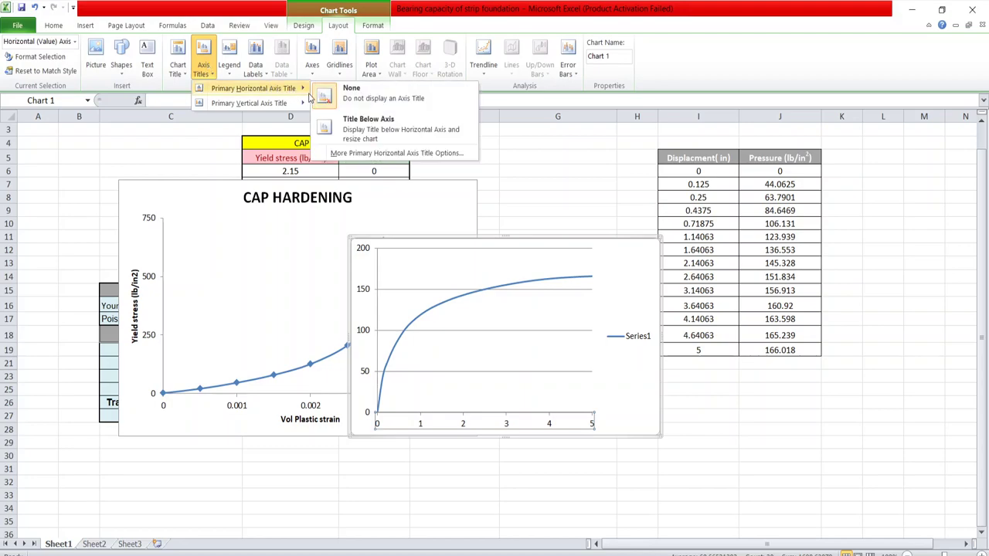
left_click(357, 127)
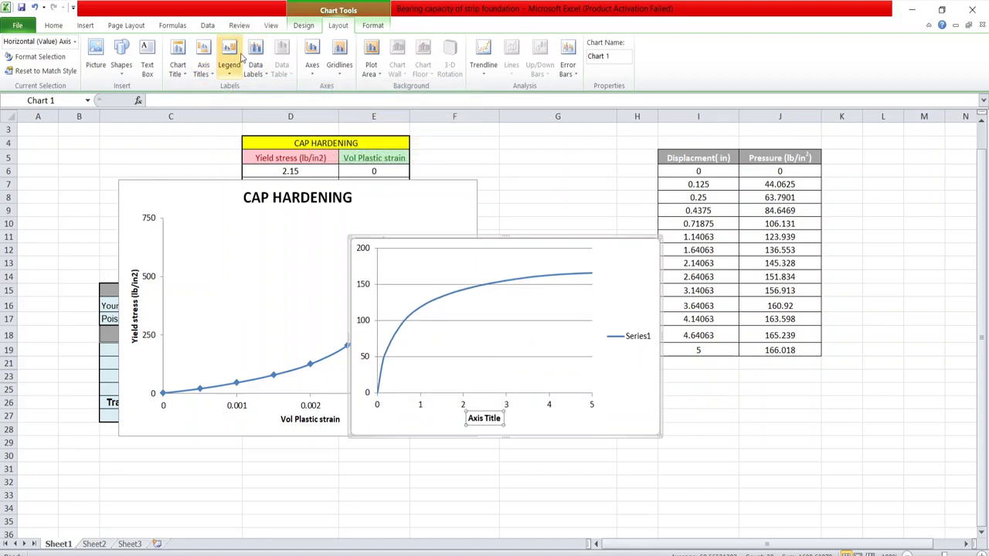
left_click(203, 66)
mouse_move(245, 103)
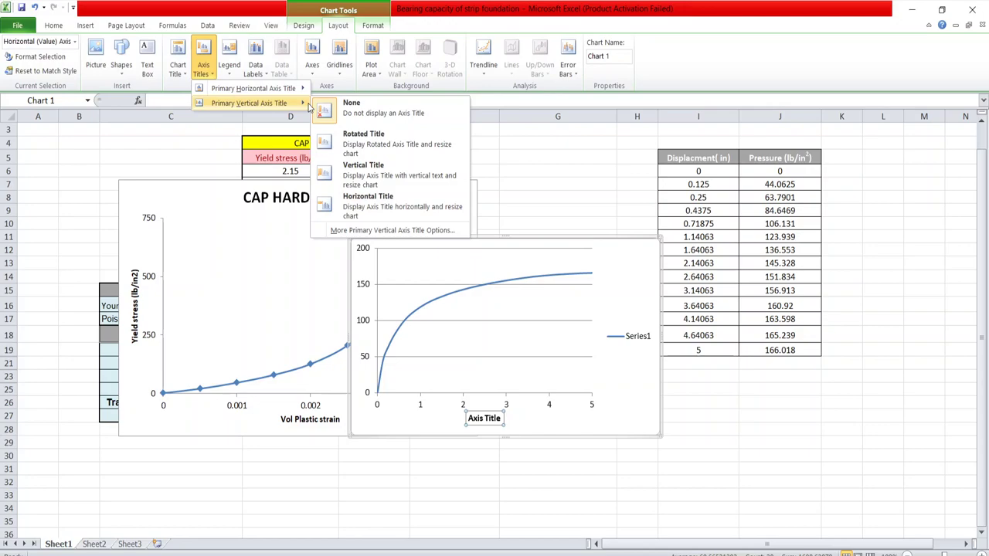
left_click(342, 128)
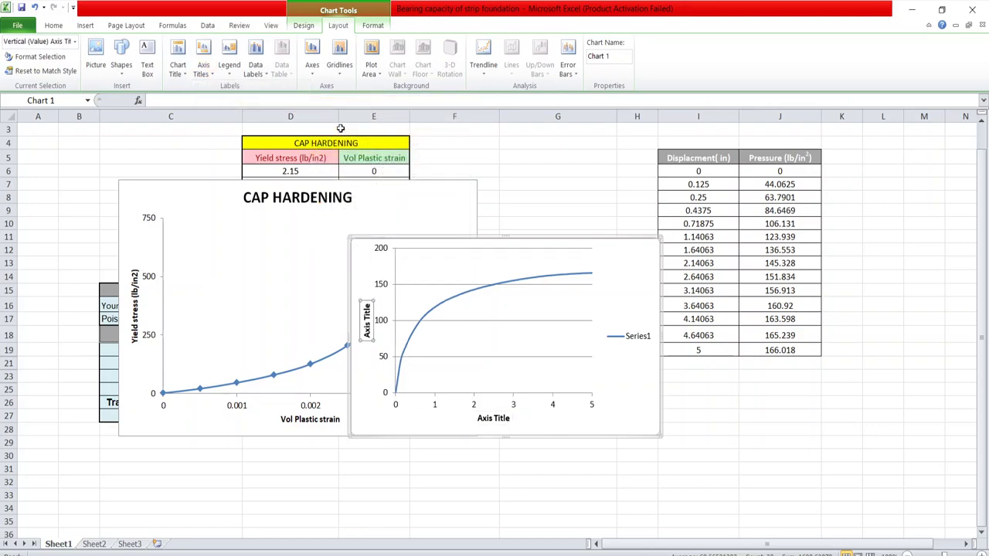
Replace the pressure chart's horizontal axis title with the "Displacment( in)" heading text copied from cell I5.
left_click(494, 418)
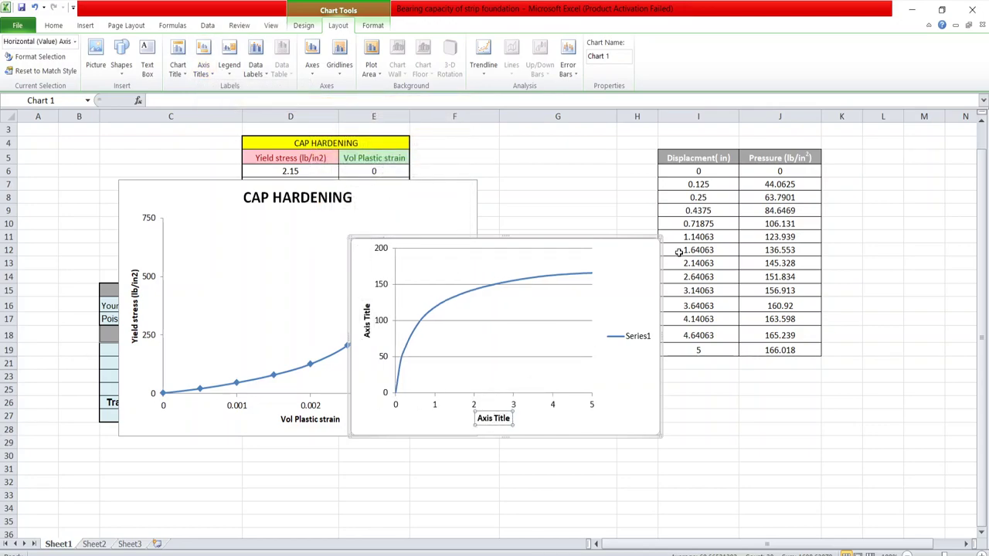
left_click(703, 157)
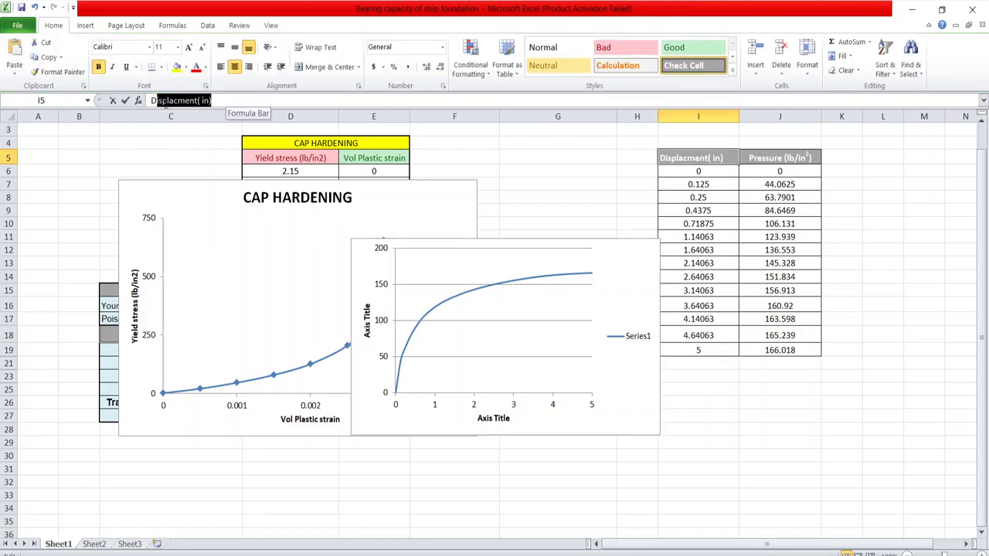
left_click(234, 99)
left_click_drag(221, 101, 146, 100)
key("ctrl+c")
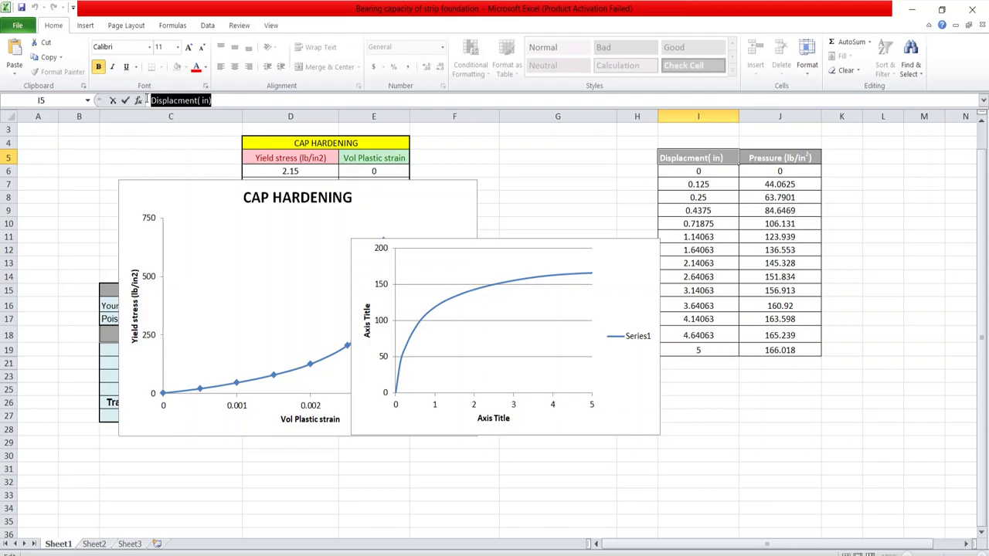
left_click(494, 418)
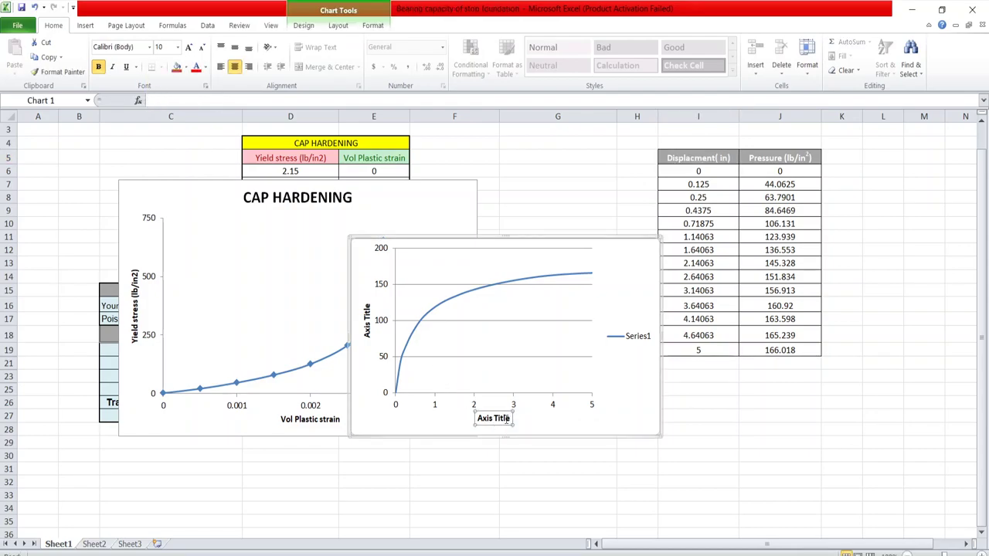
left_click_drag(509, 418, 476, 426)
key("ctrl+v")
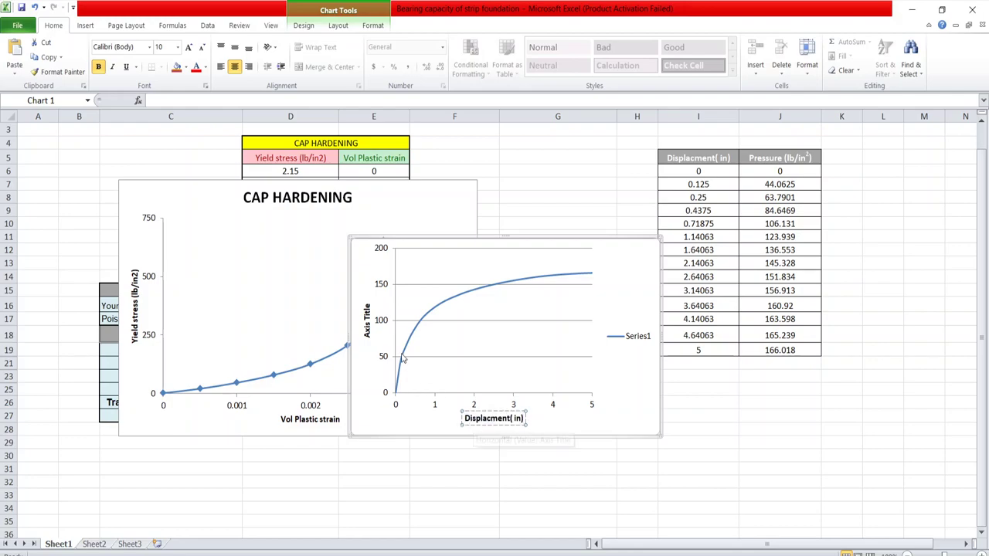
Replace the pressure chart's vertical axis title with the "Pressure (lb/in2)" heading text copied from cell J5.
left_click(368, 317)
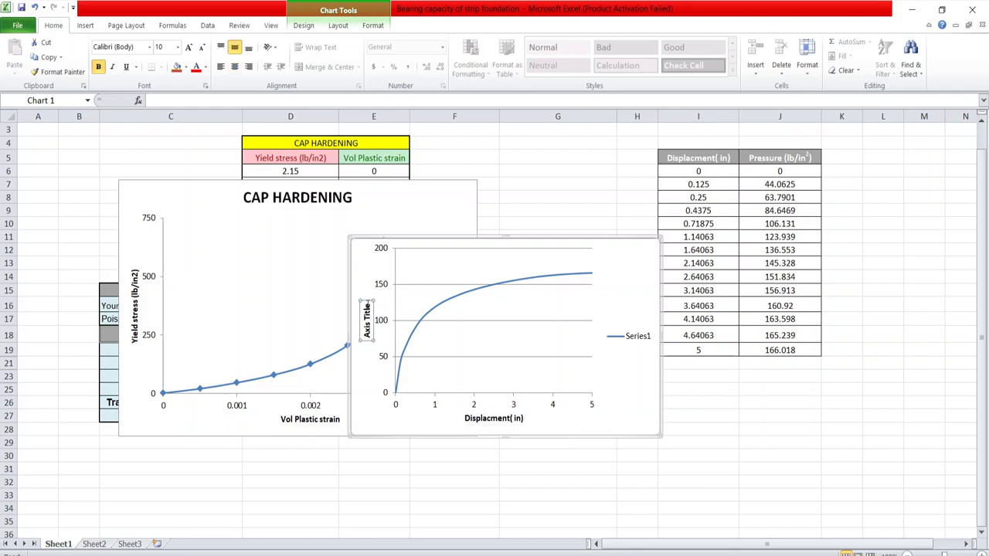
left_click_drag(368, 302, 368, 345)
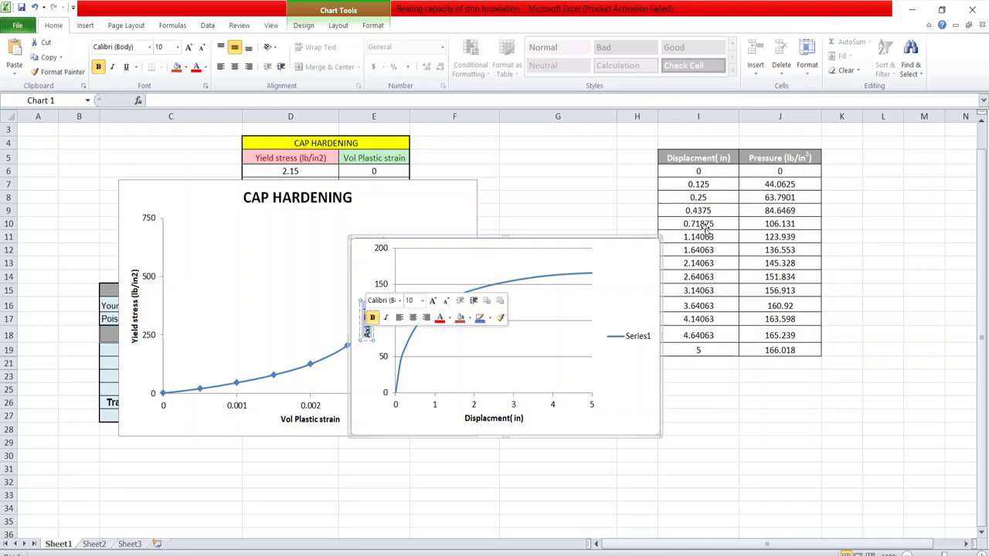
left_click(797, 160)
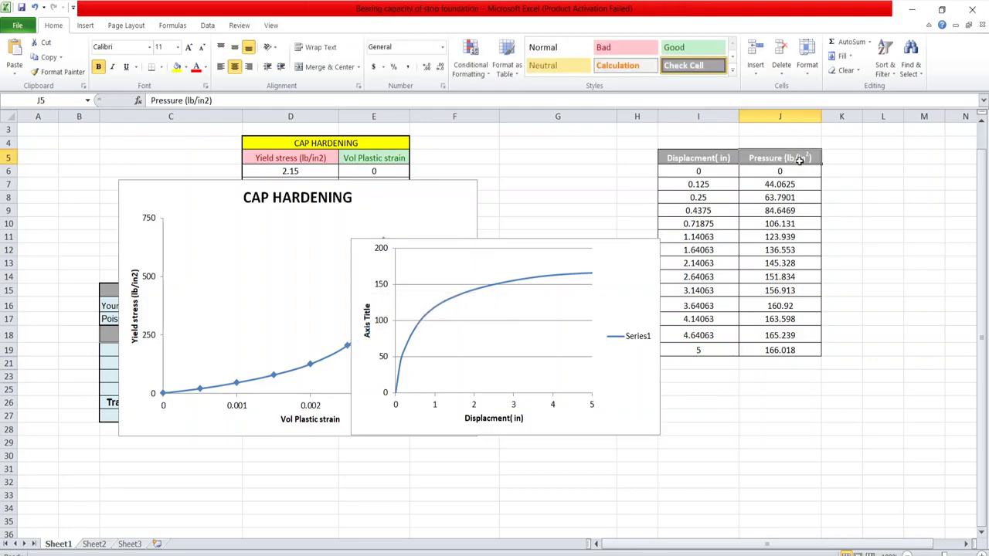
double_click(811, 158)
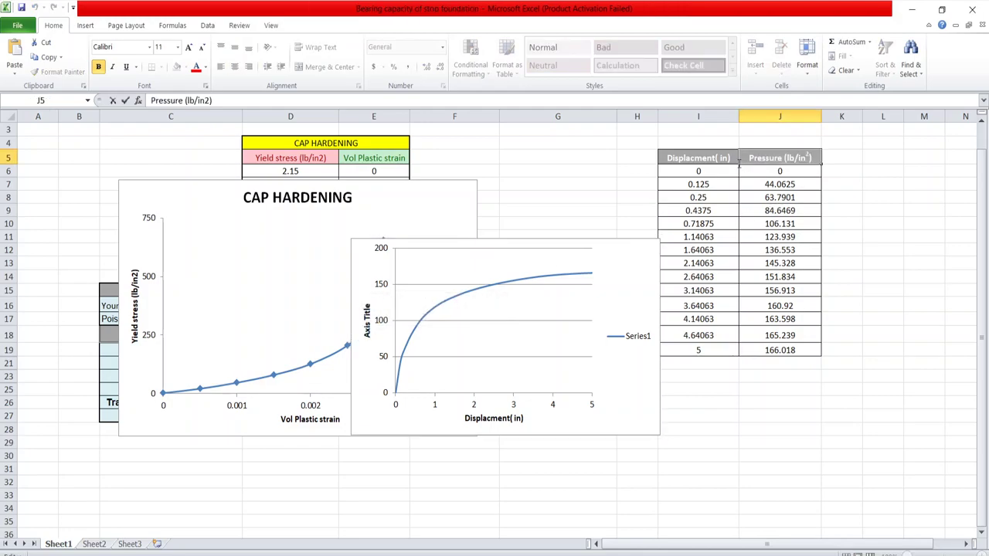
left_click_drag(813, 159, 748, 157)
key("ctrl+c")
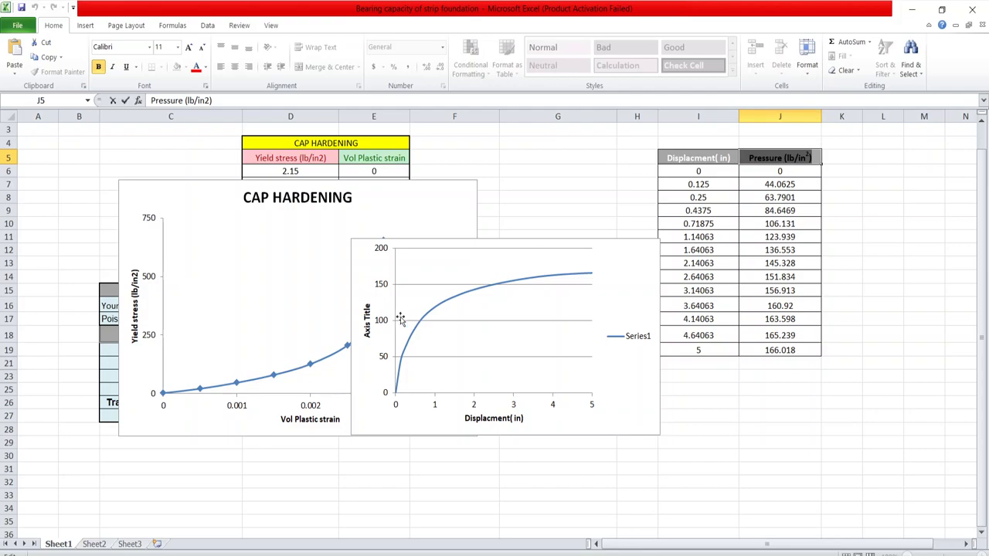
left_click(367, 315)
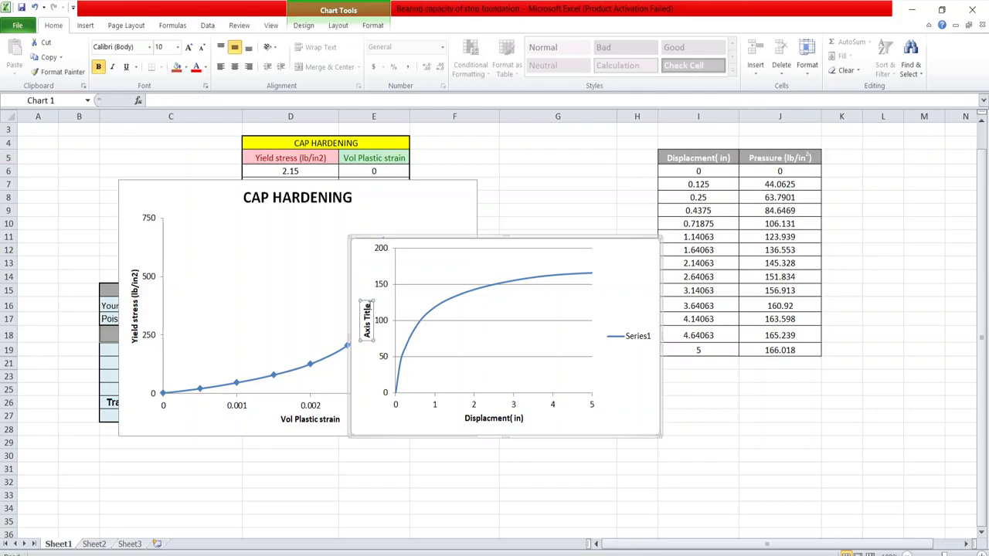
left_click_drag(368, 309, 368, 348)
key("ctrl+v")
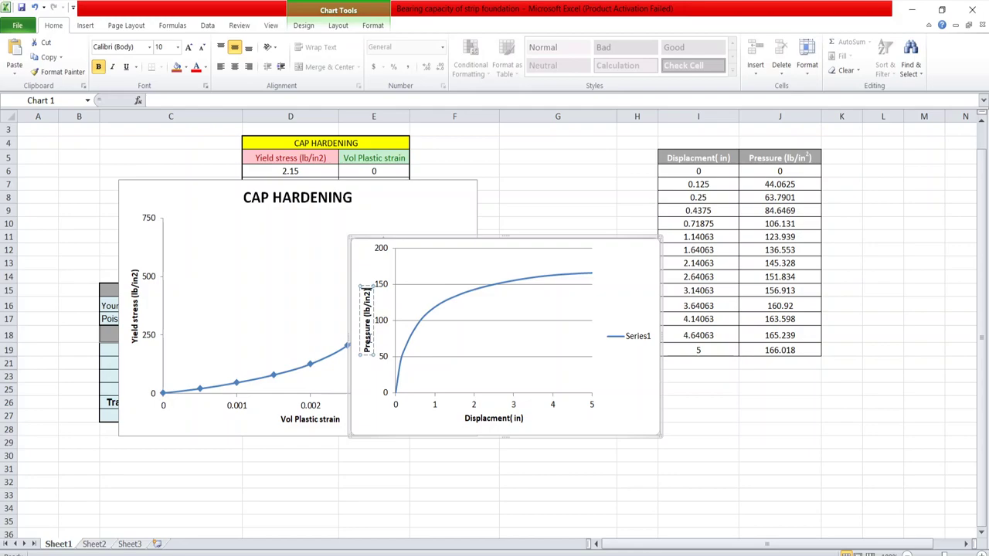
Delete the legend from the pressure chart and move the chart up beside the displacement and pressure table.
left_click(616, 337)
key("Delete")
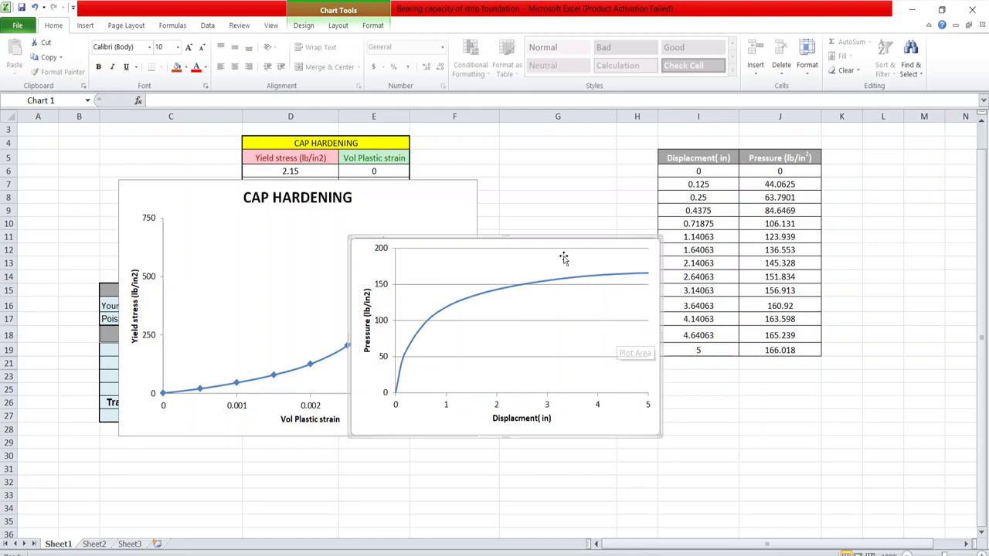
left_click_drag(554, 242, 564, 178)
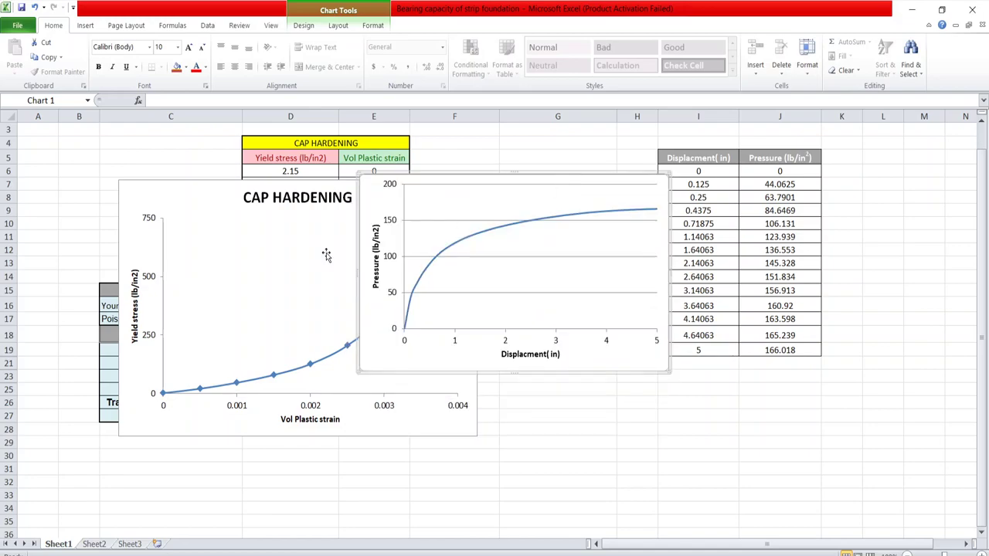
Delete the CAP HARDENING chart and enlarge the pressure-displacement chart, mainly in height.
left_click_drag(128, 193, 26, 175)
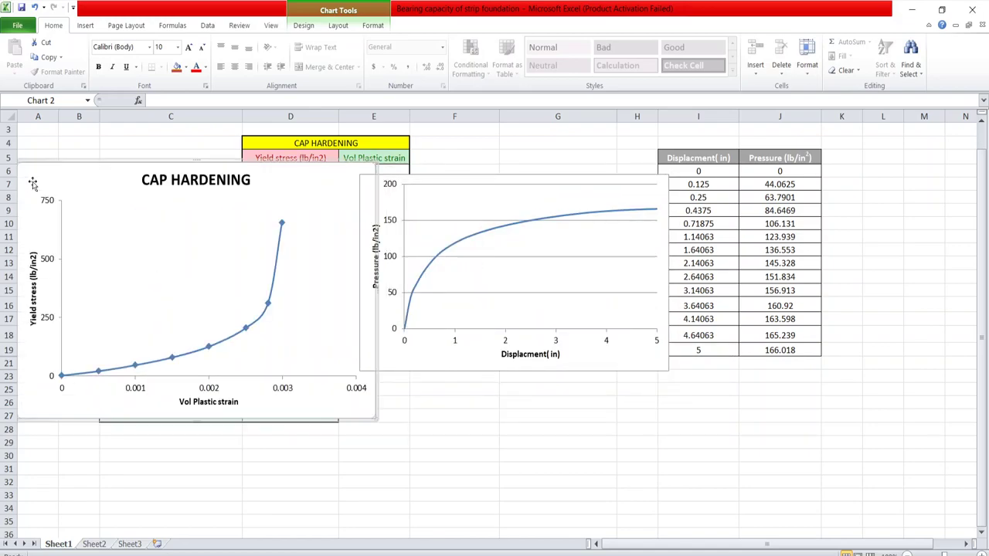
key("Delete")
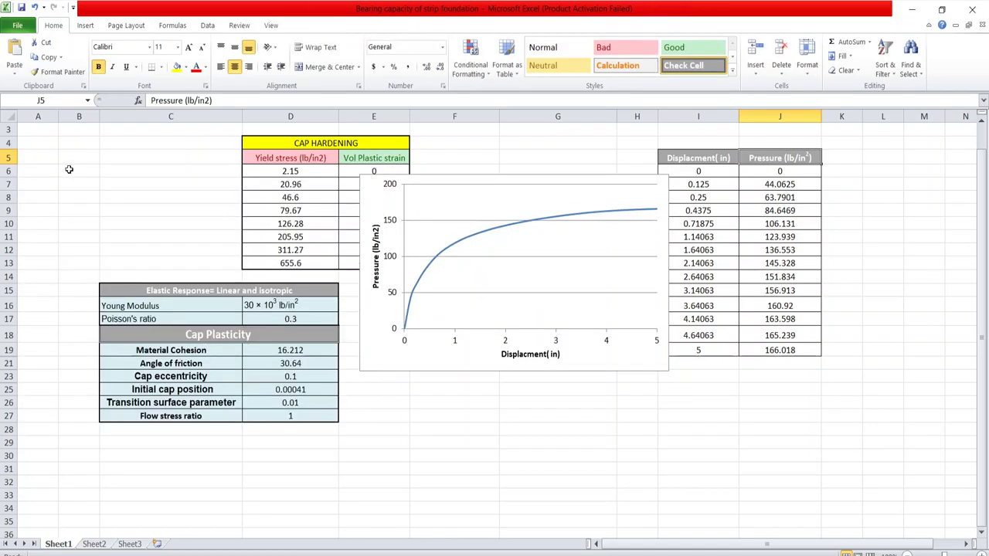
left_click(664, 371)
left_click_drag(665, 371, 682, 436)
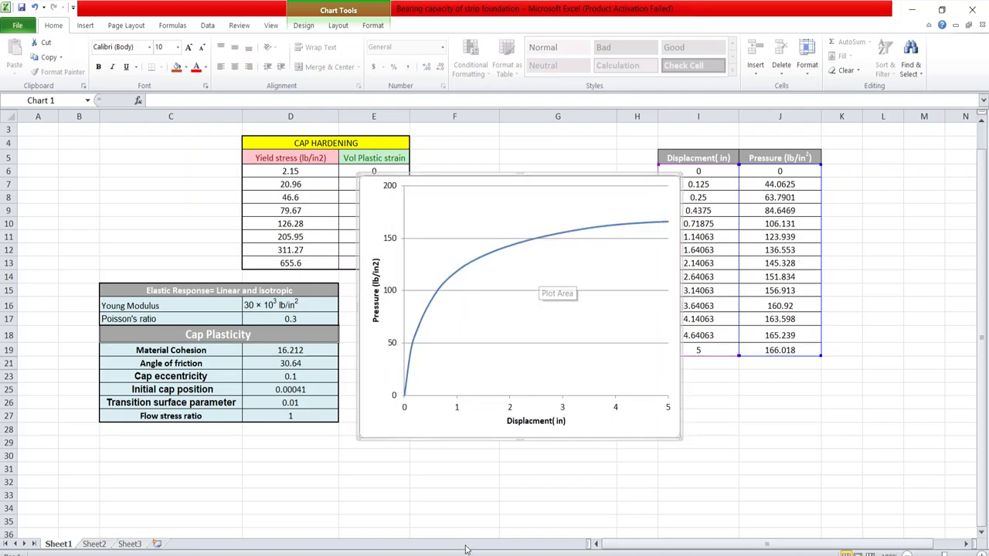
Check the Results Comparison slide in PowerPoint, then return to Excel and give the chart's plot area a picture or texture fill.
key("alt+Tab")
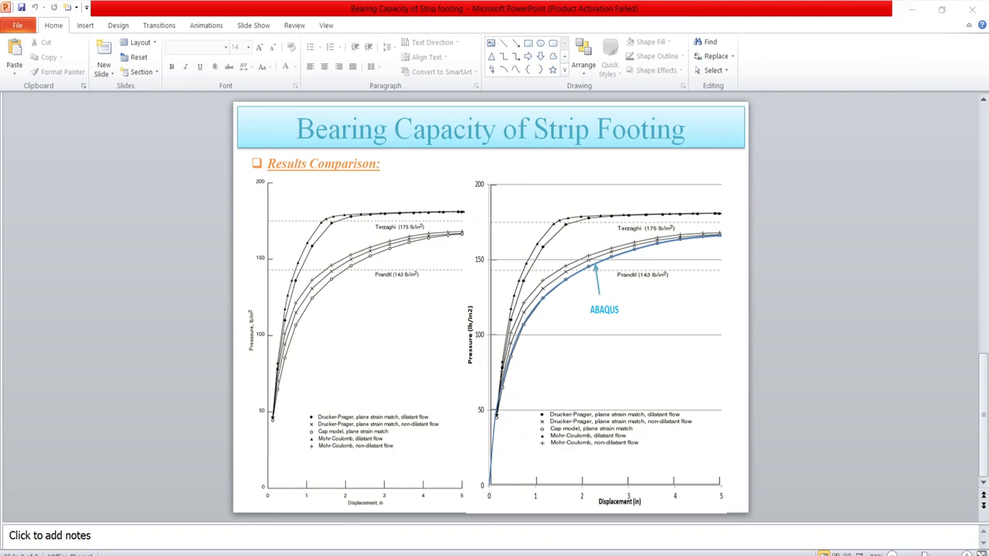
key("alt+Tab")
double_click(507, 284)
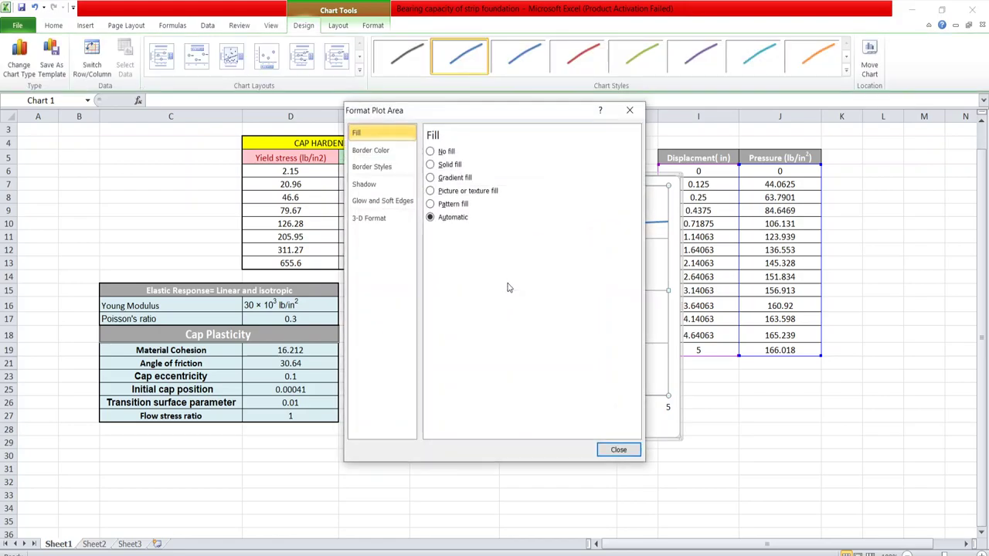
left_click(444, 191)
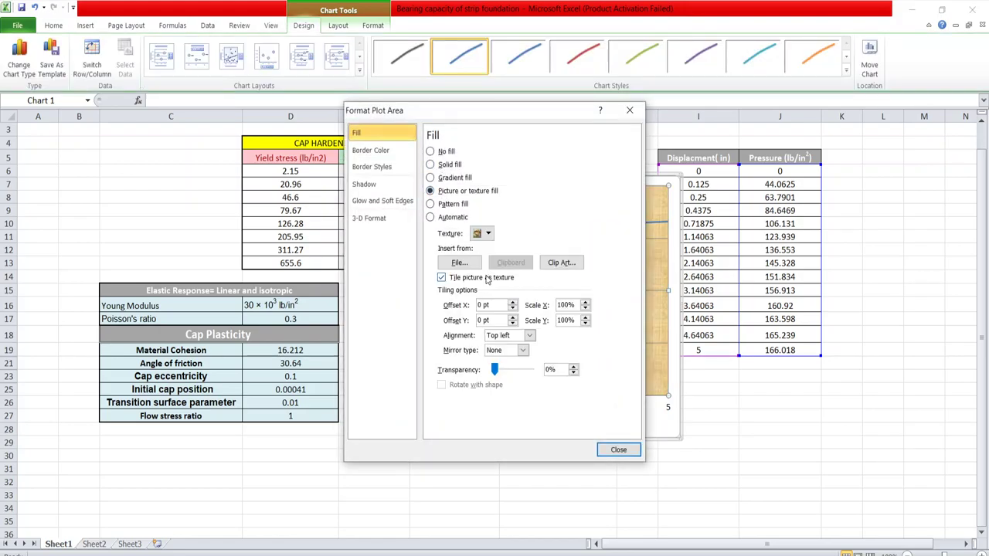
left_click_drag(335, 171, 291, 151)
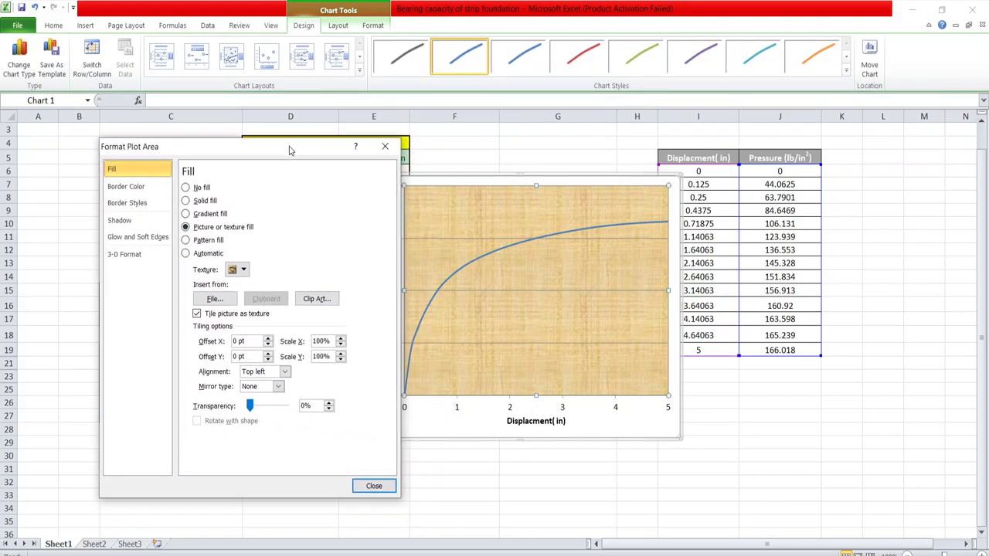
Insert the Capture1 picture from the Desktop folder as the plot area's fill and close the formatting dialog.
left_click(211, 302)
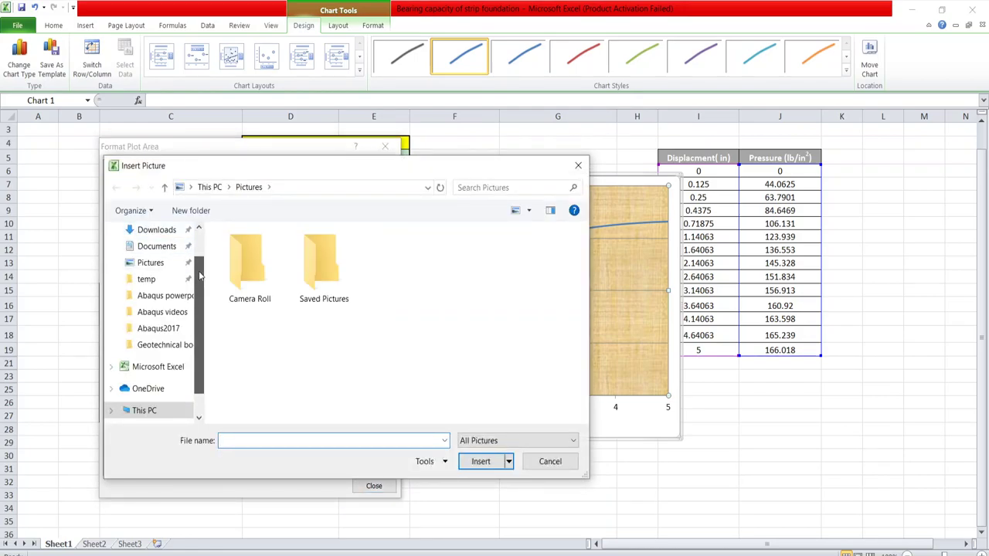
scroll(203, 247, "up", 1)
left_click(152, 257)
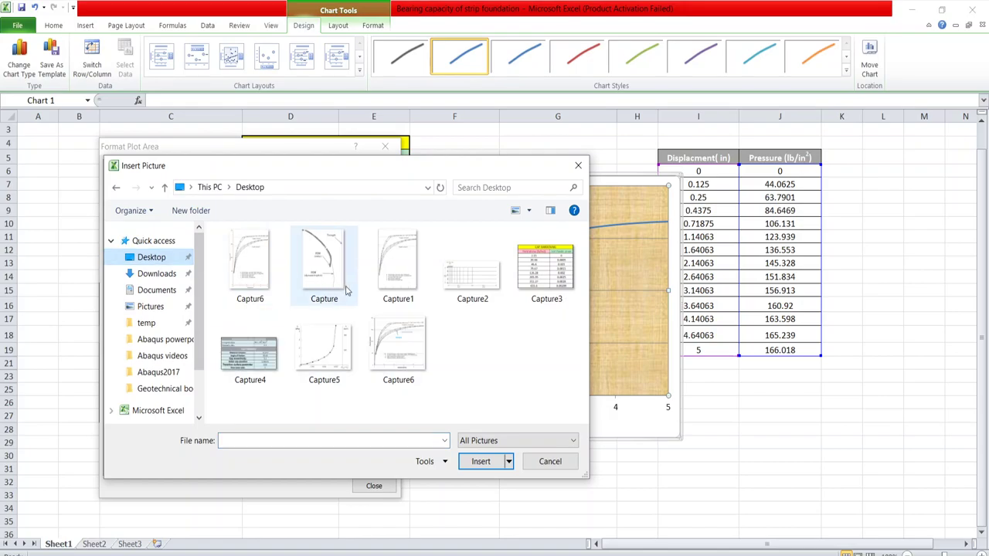
left_click(396, 287)
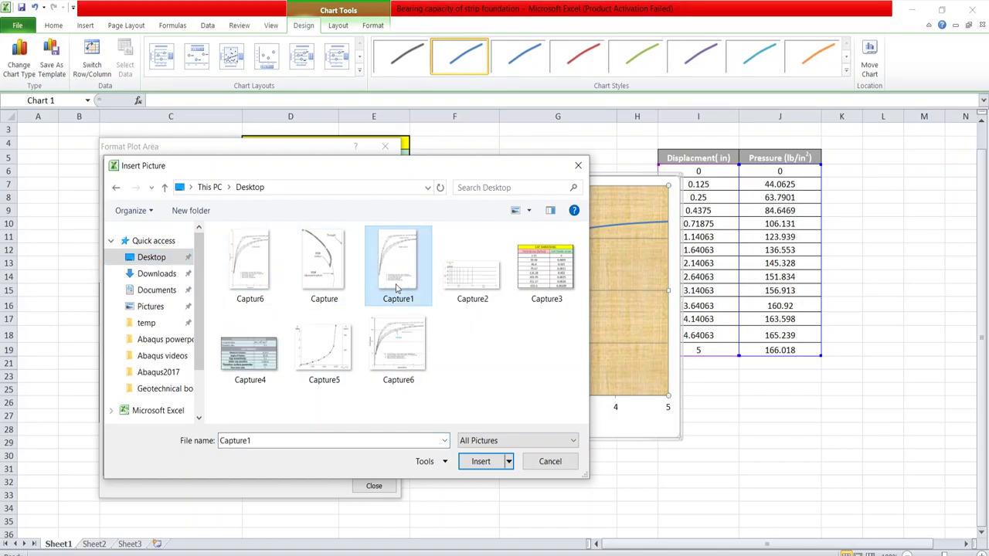
left_click(481, 461)
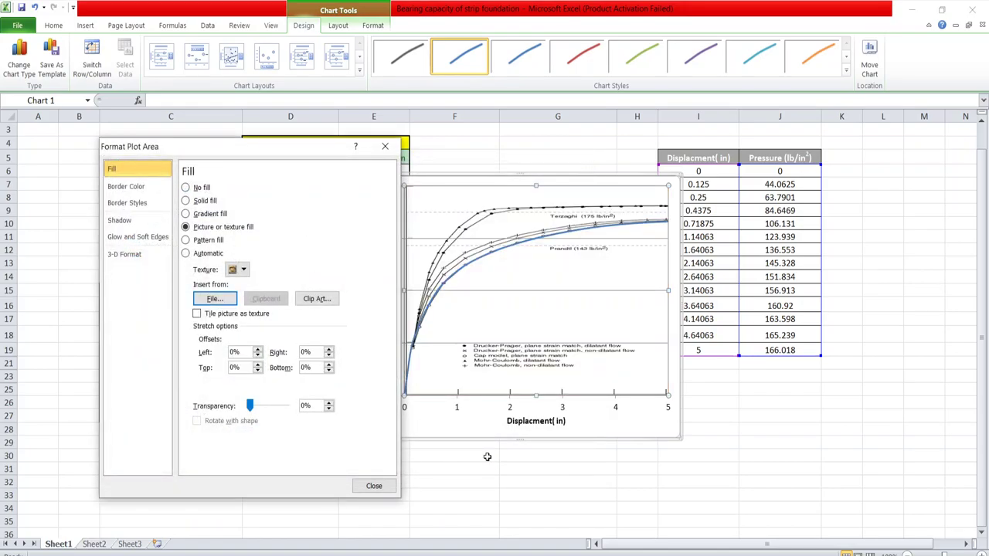
left_click(385, 146)
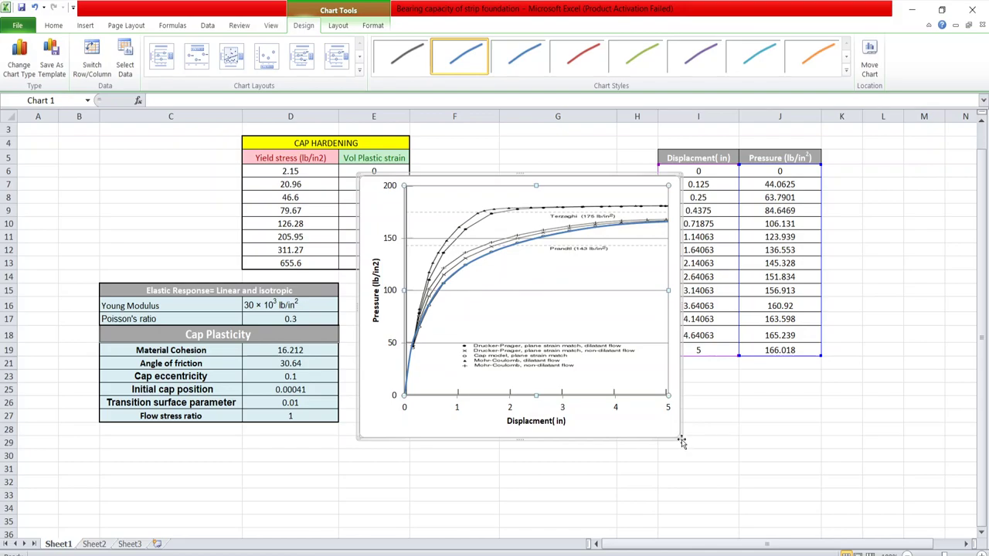
Enlarge the pressure chart and reshape it to a taller, narrower format matching the reference picture's proportions.
left_click_drag(680, 439, 763, 501)
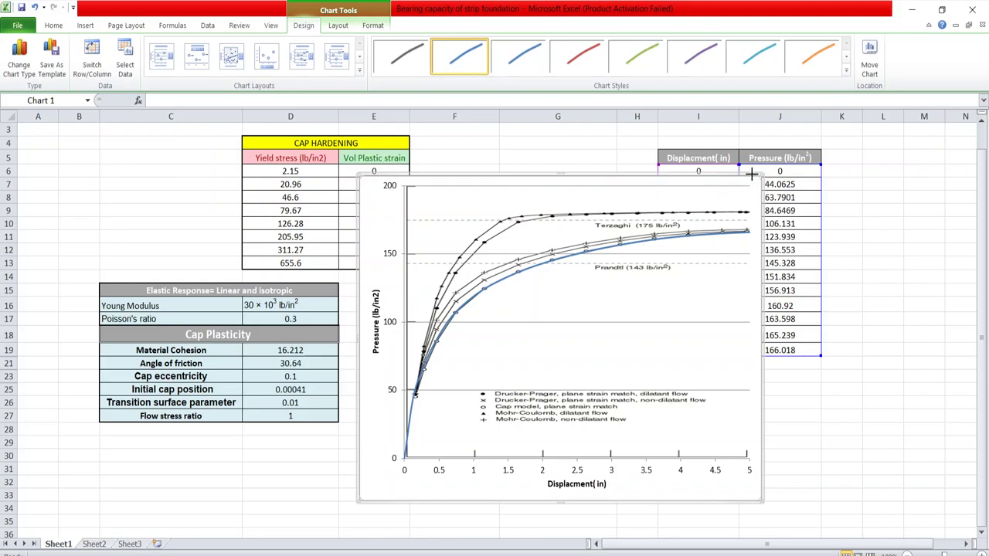
left_click_drag(751, 174, 711, 127)
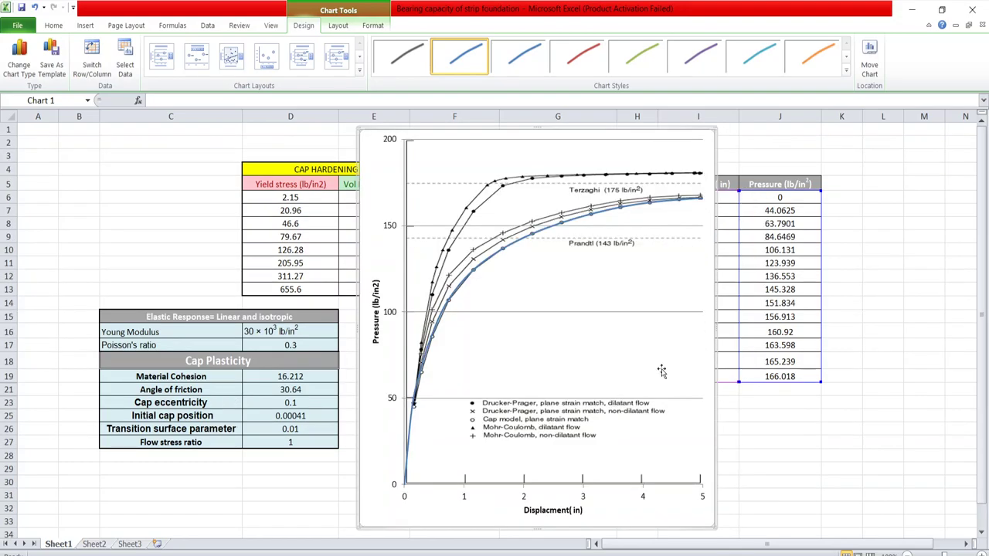